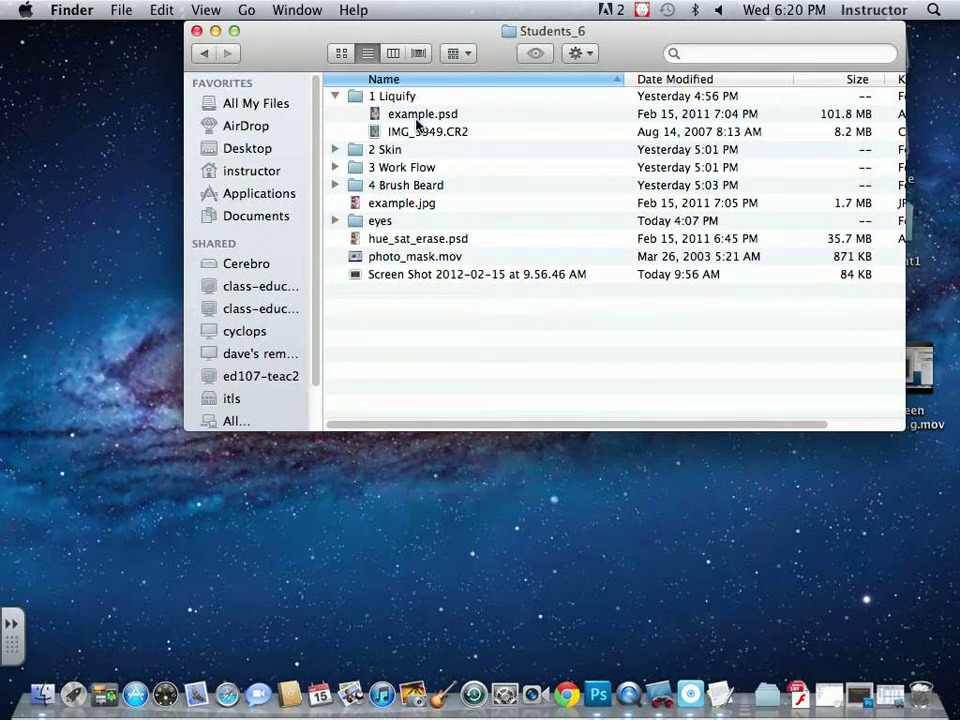
- Open the raw photo IMG_5949.CR2 from the 1 Liquify folder in Photoshop
{"action": "left_click", "coordinate": [408, 134]}
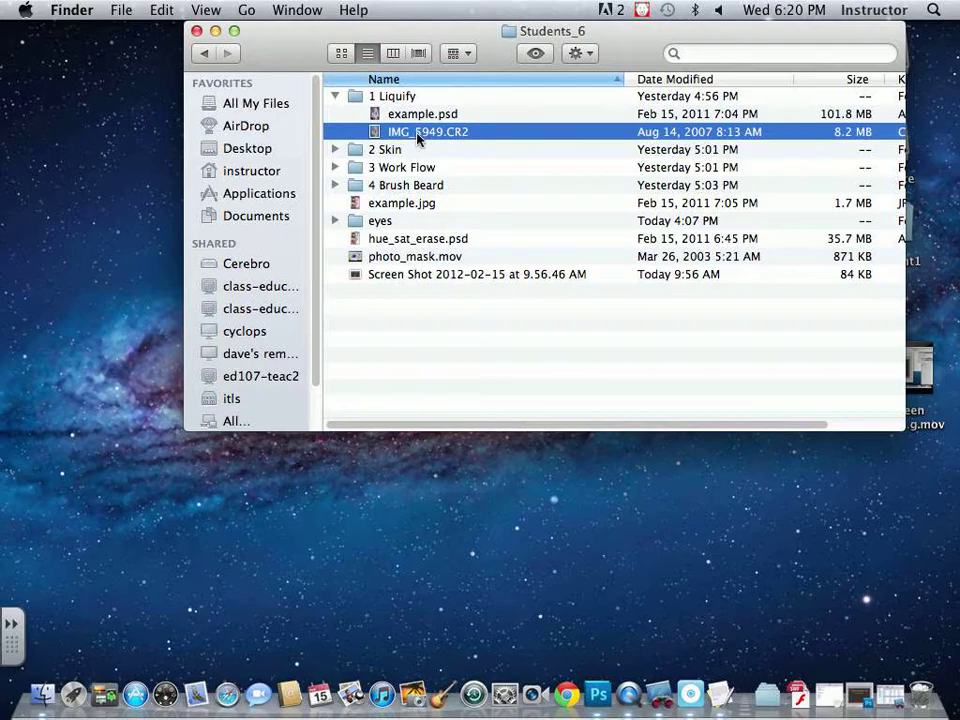
{"action": "left_click_drag", "start_coordinate": [418, 139], "coordinate": [598, 697]}
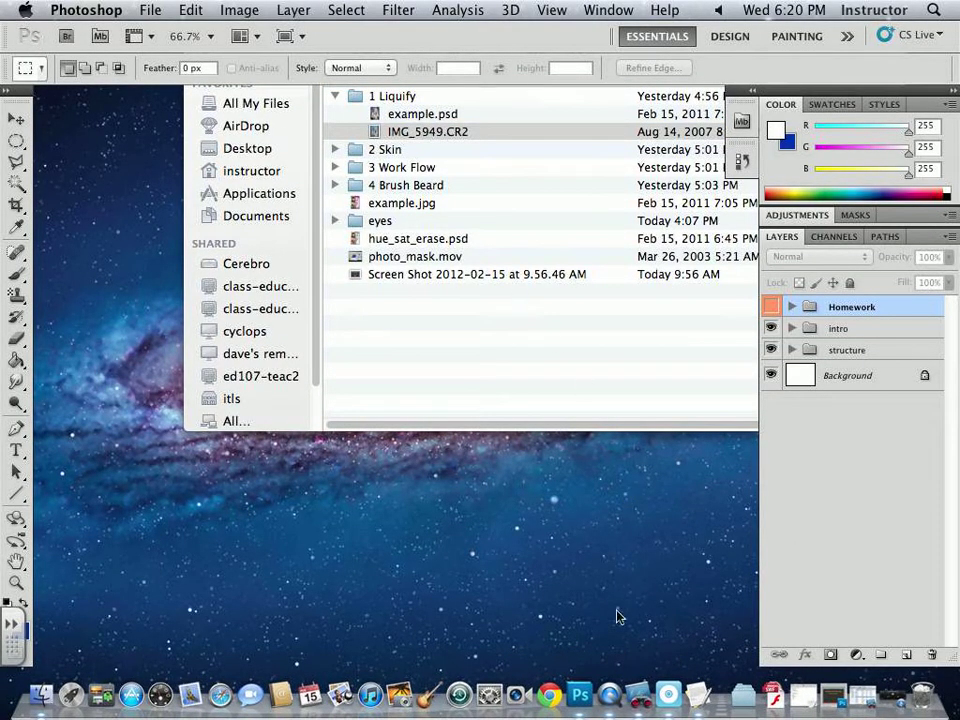
{"action": "left_click_drag", "start_coordinate": [422, 131], "coordinate": [579, 693]}
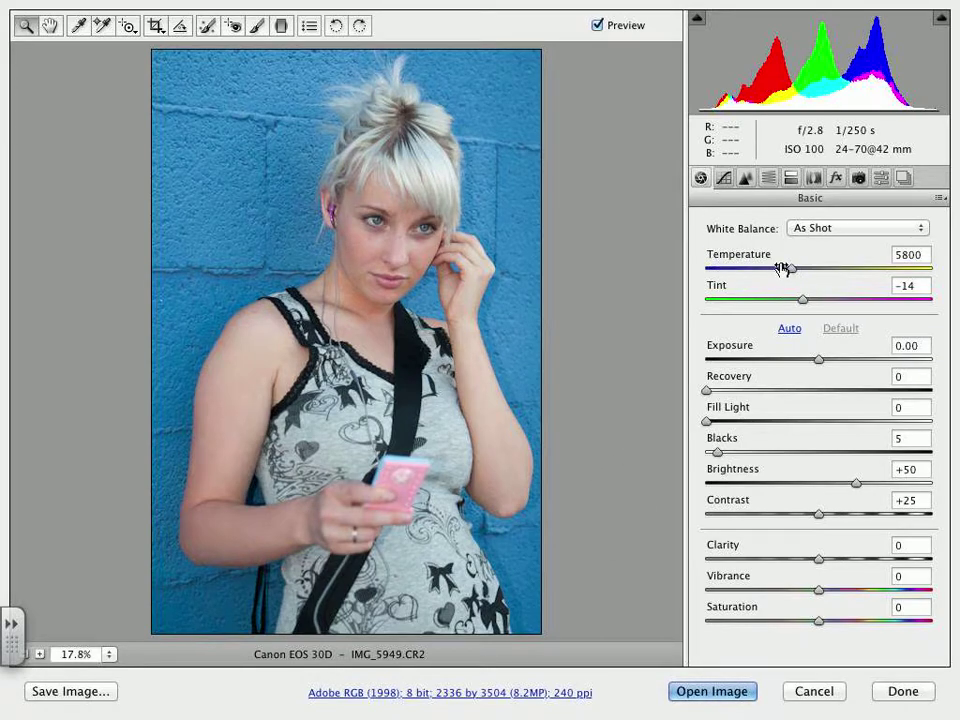
- Set the photo's white balance to a Temperature of 5800 and a Tint of 0
{"action": "left_click_drag", "start_coordinate": [795, 266], "coordinate": [739, 272]}
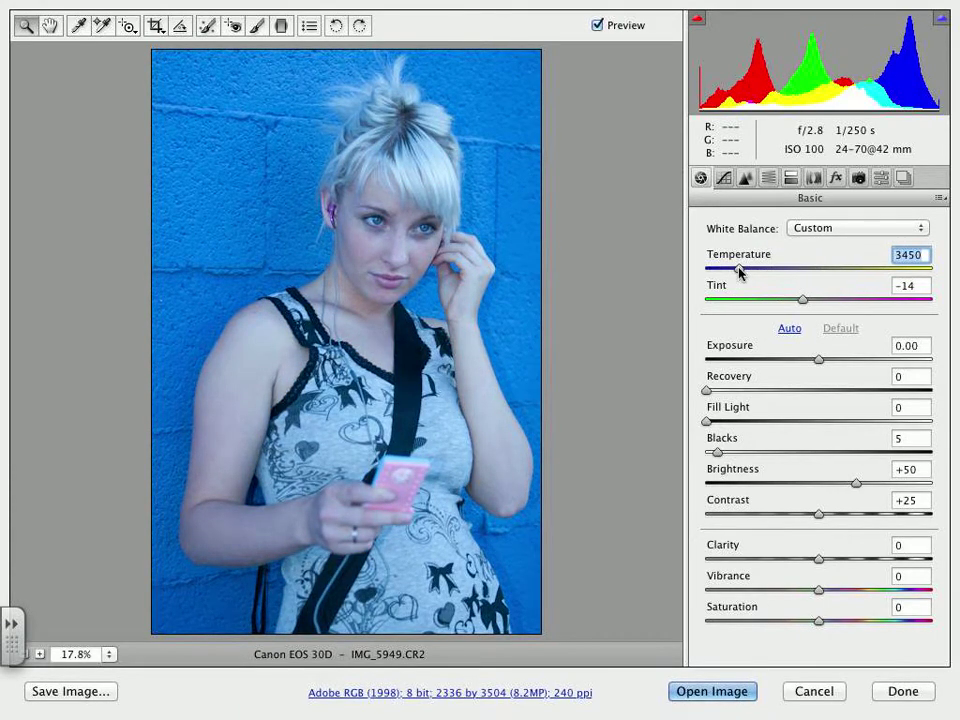
{"action": "type", "text": "5800"}
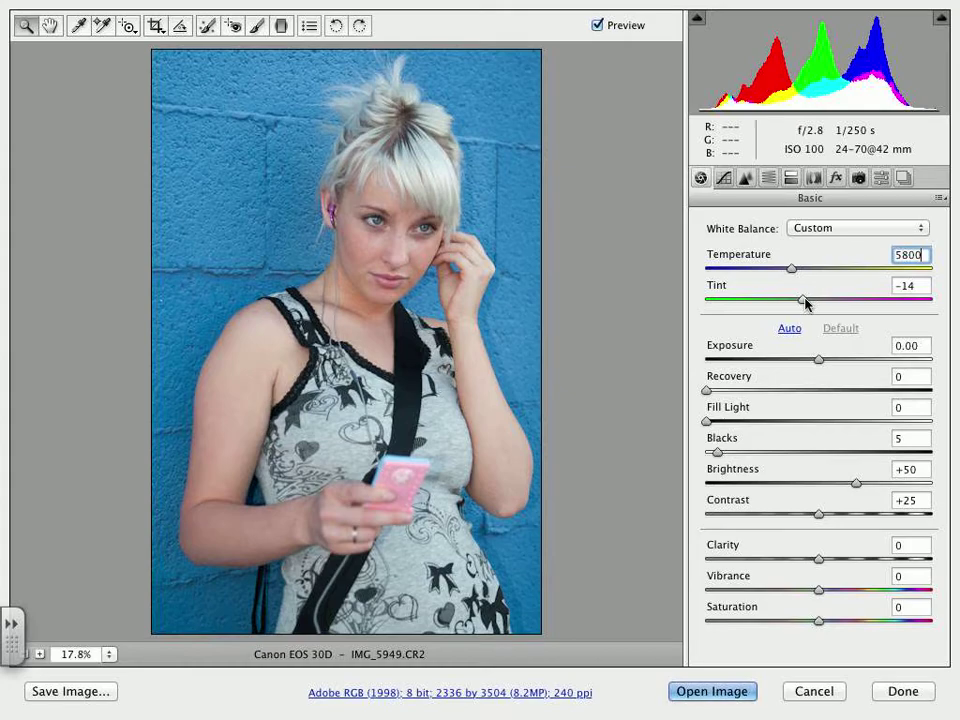
{"action": "left_click_drag", "start_coordinate": [805, 302], "coordinate": [751, 303]}
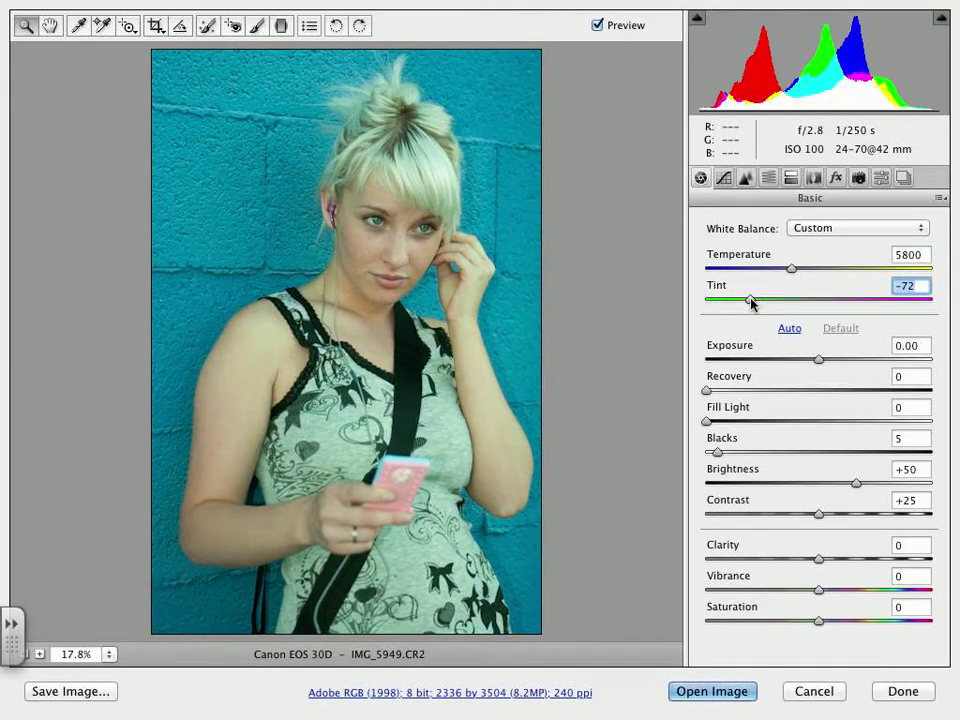
{"action": "type", "text": "0"}
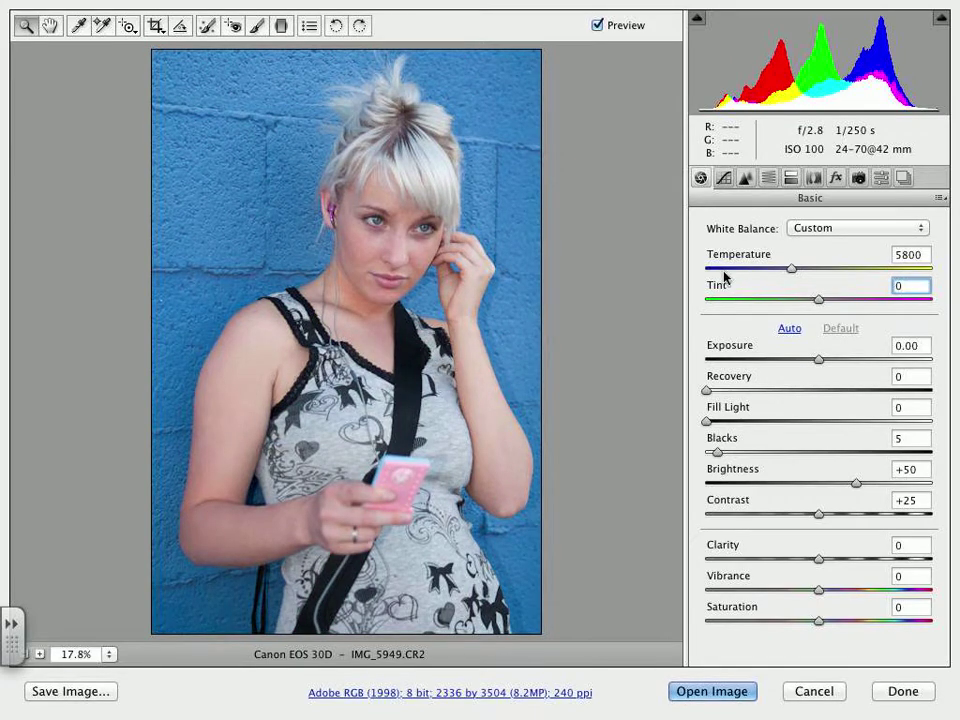
{"action": "left_click", "coordinate": [812, 235]}
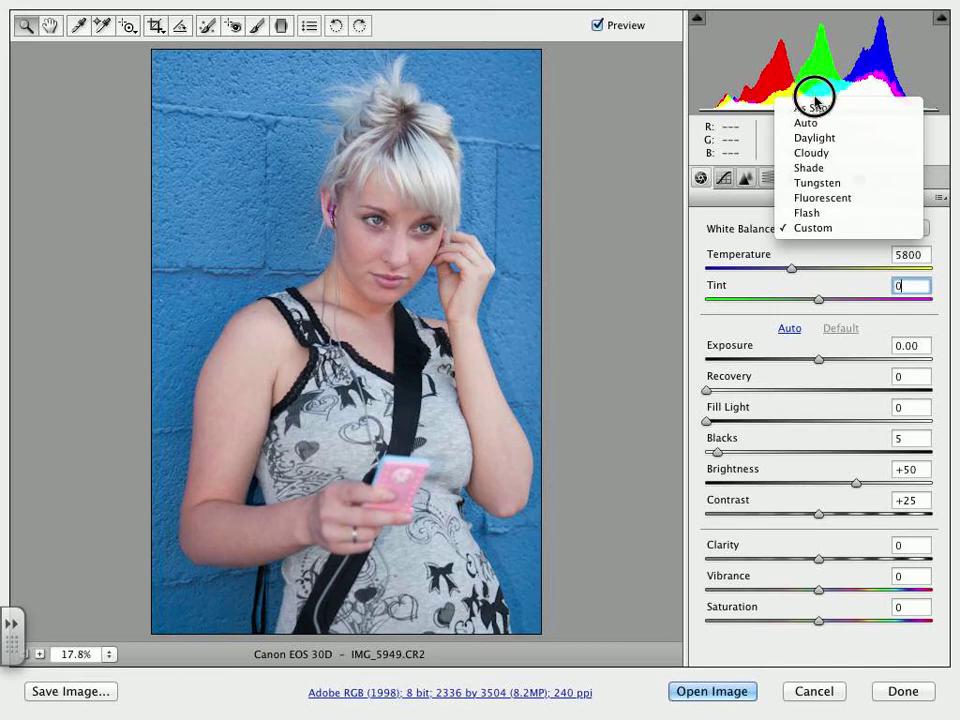
{"action": "left_click", "coordinate": [700, 243]}
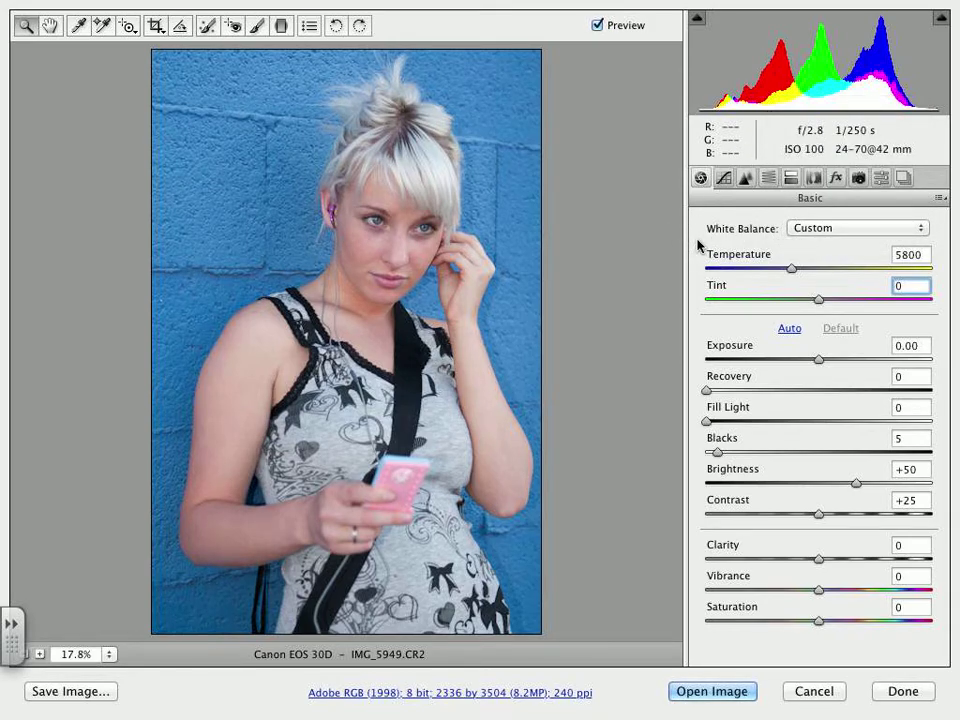
{"action": "left_click", "coordinate": [820, 366]}
{"action": "left_click_drag", "start_coordinate": [820, 366], "coordinate": [841, 366]}
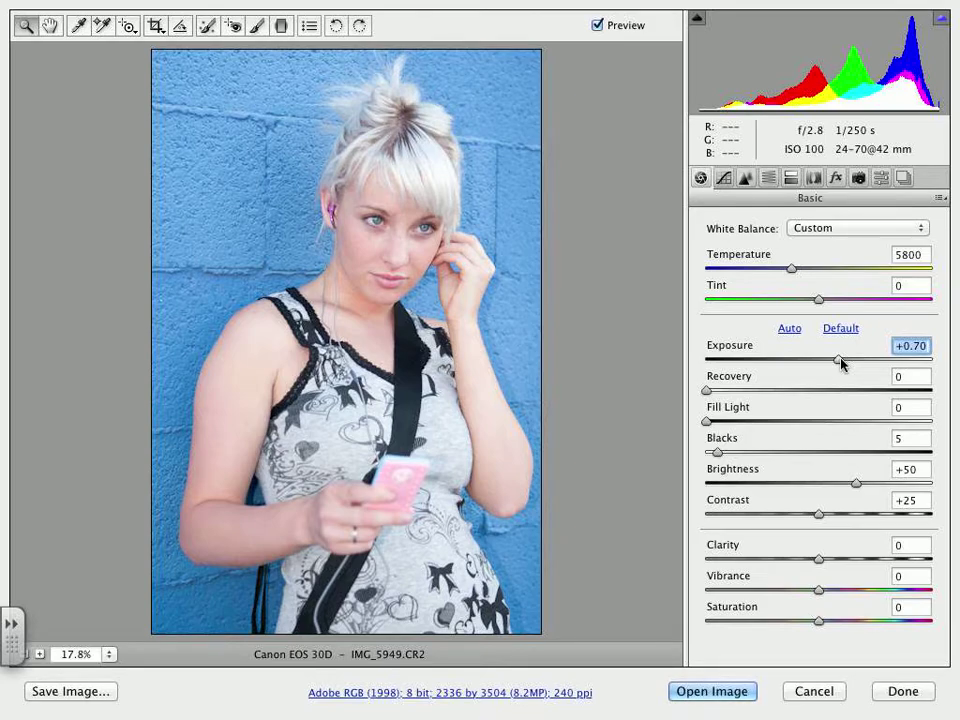
{"action": "left_click_drag", "start_coordinate": [840, 362], "coordinate": [810, 366]}
{"action": "type", "text": "0"}
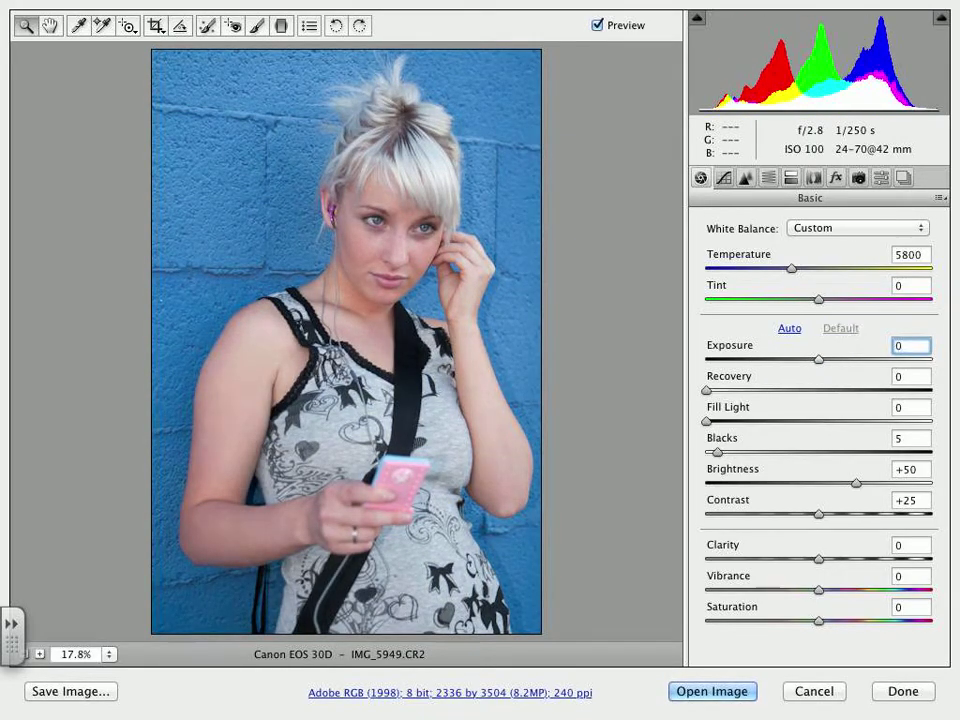
- Brighten the photo by setting its Exposure to +0.35
{"action": "left_click", "coordinate": [821, 361]}
{"action": "left_click_drag", "start_coordinate": [822, 362], "coordinate": [831, 361]}
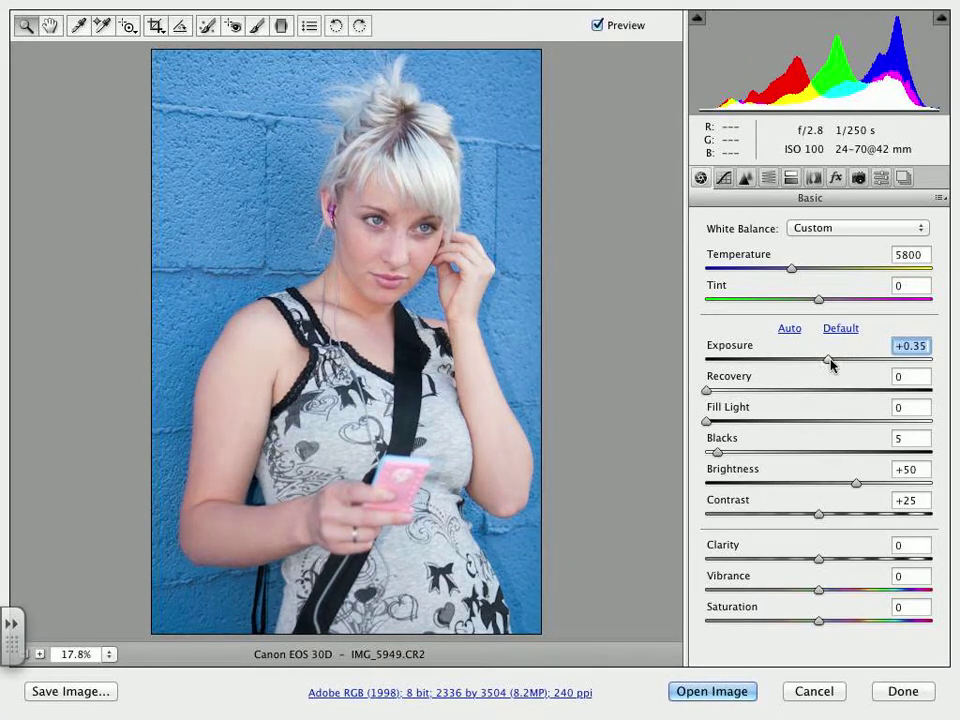
{"action": "left_click", "coordinate": [831, 364]}
{"action": "mouse_move", "coordinate": [709, 393]}
{"action": "left_mouse_down"}
{"action": "mouse_move", "coordinate": [804, 407]}
{"action": "mouse_move", "coordinate": [690, 386]}
{"action": "mouse_move", "coordinate": [699, 388]}
{"action": "left_mouse_up"}
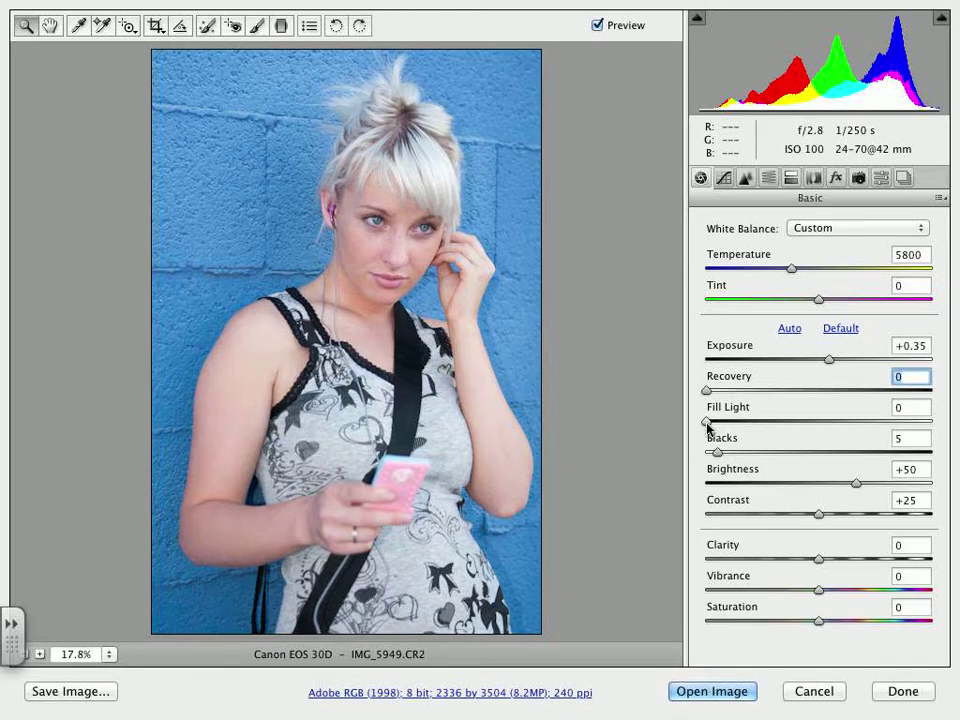
{"action": "left_click_drag", "start_coordinate": [708, 424], "coordinate": [760, 427]}
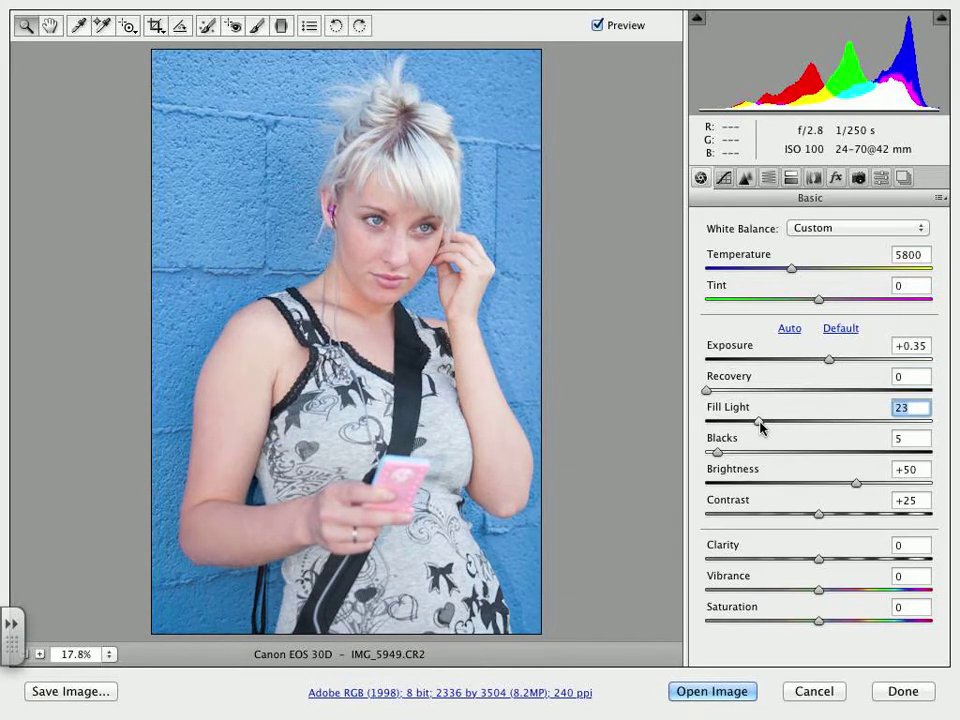
{"action": "left_click_drag", "start_coordinate": [760, 427], "coordinate": [701, 420]}
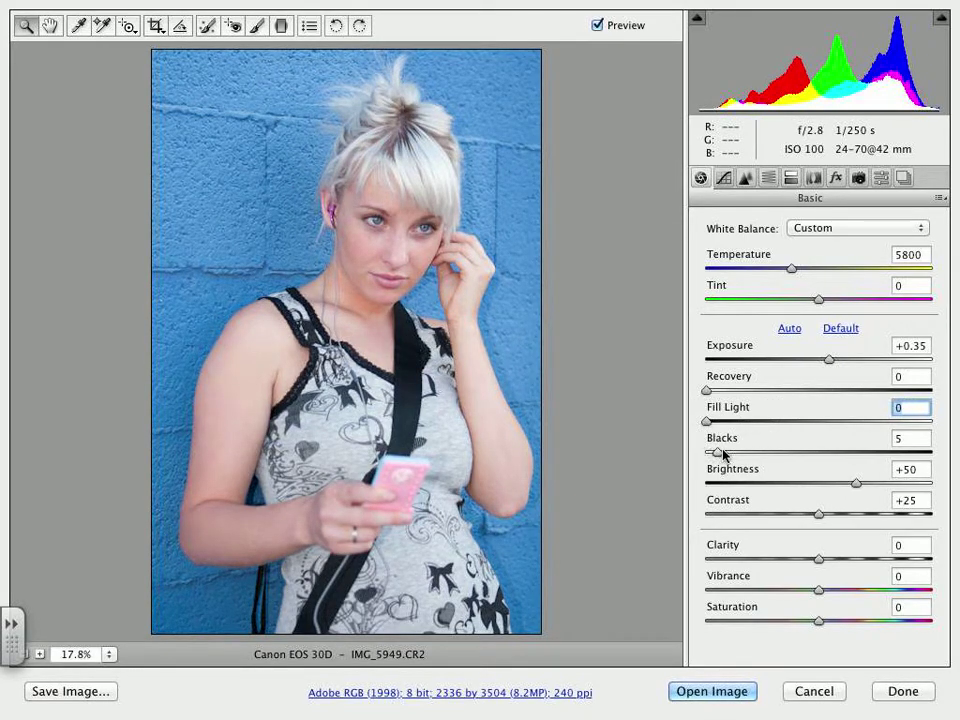
- Set the photo's Blacks to 16 and its Brightness to +45
{"action": "left_click_drag", "start_coordinate": [717, 453], "coordinate": [747, 455]}
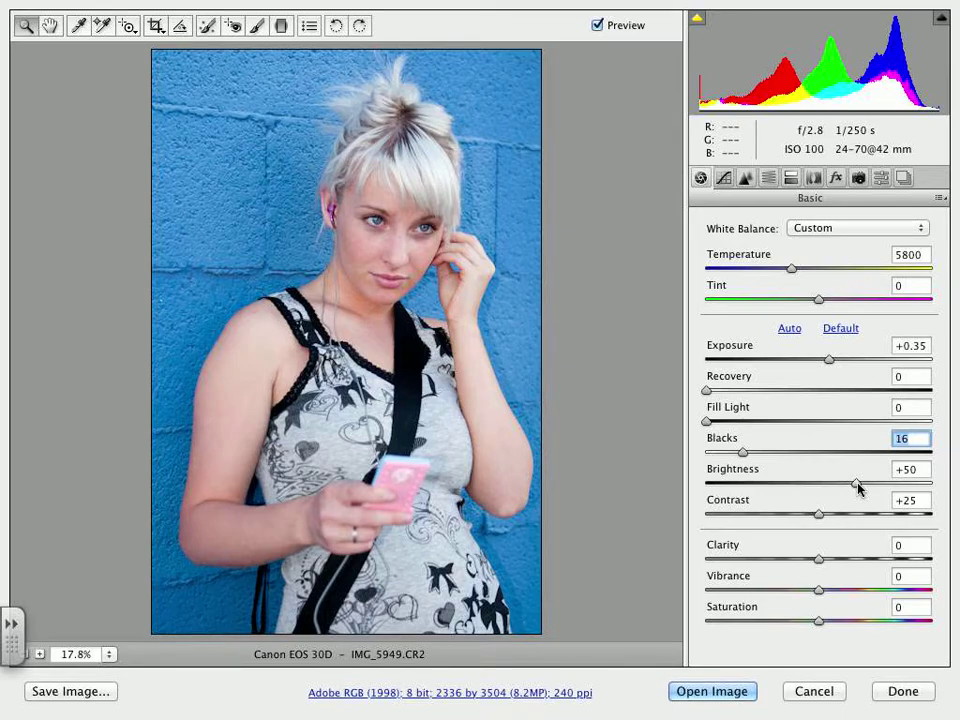
{"action": "mouse_move", "coordinate": [857, 484]}
{"action": "left_mouse_down"}
{"action": "mouse_move", "coordinate": [897, 488]}
{"action": "mouse_move", "coordinate": [853, 487]}
{"action": "left_mouse_up"}
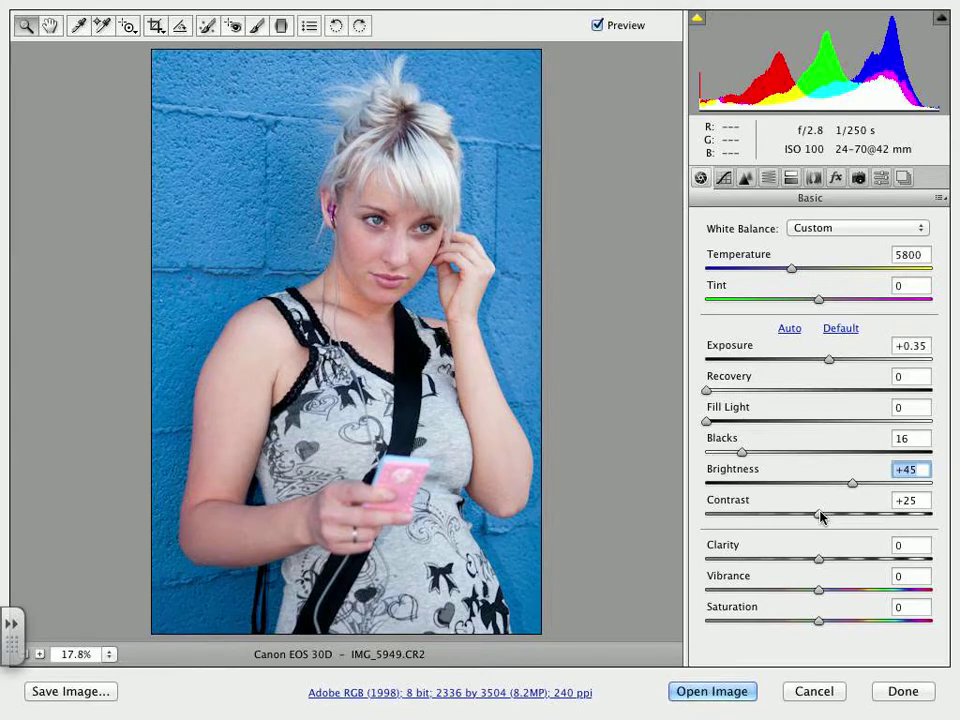
{"action": "mouse_move", "coordinate": [820, 516]}
{"action": "left_mouse_down"}
{"action": "mouse_move", "coordinate": [832, 514]}
{"action": "mouse_move", "coordinate": [822, 516]}
{"action": "left_mouse_up"}
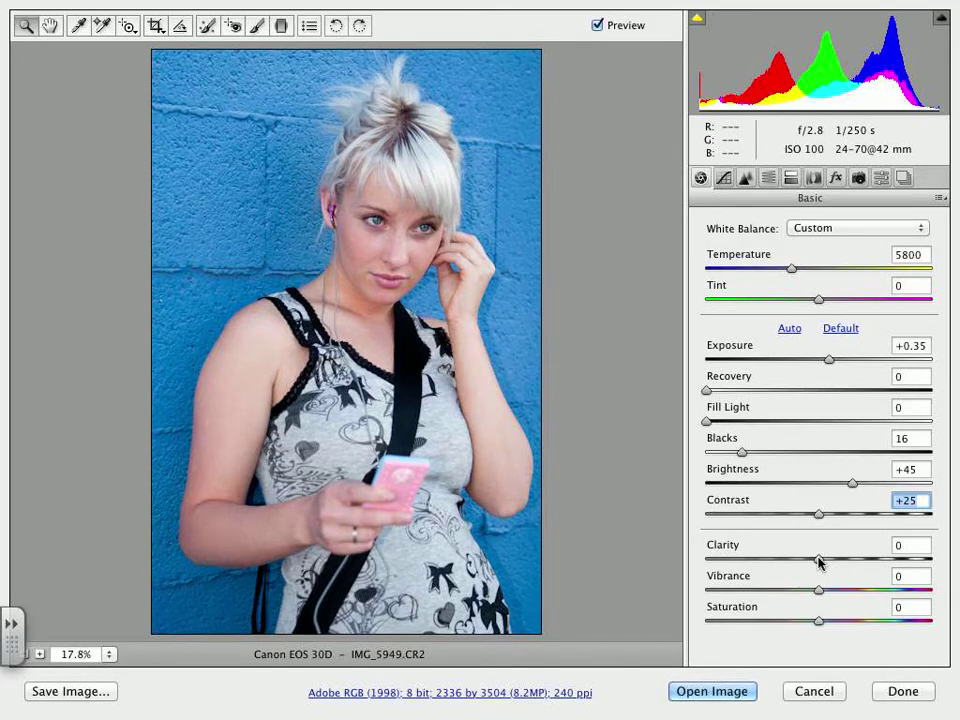
- Raise the photo's Clarity to +20, with Saturation at 0
{"action": "left_click_drag", "start_coordinate": [818, 562], "coordinate": [840, 561]}
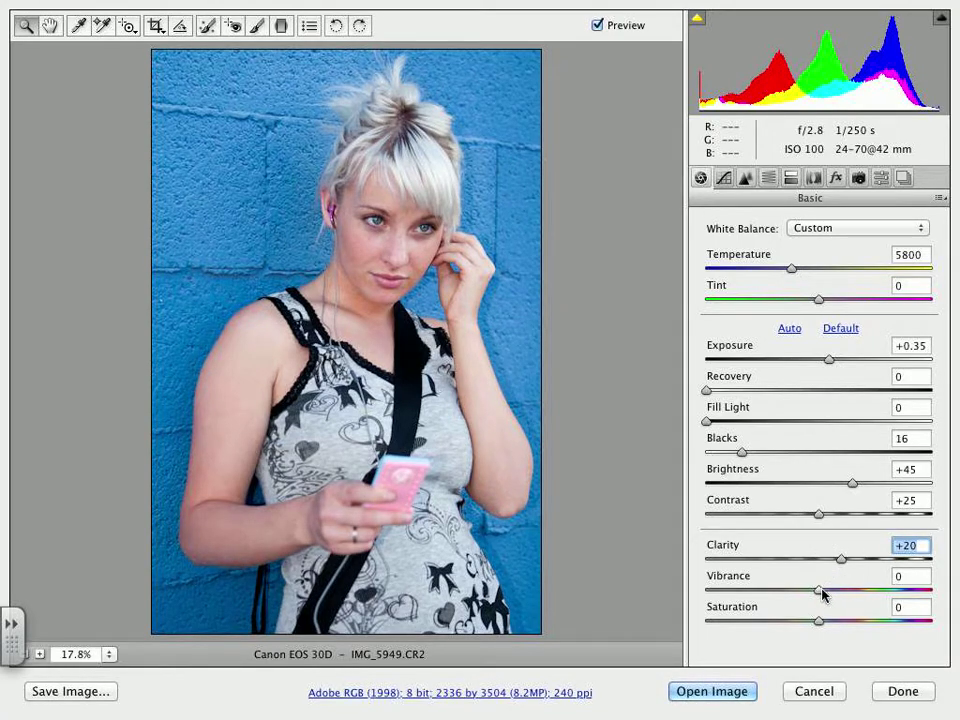
{"action": "left_click_drag", "start_coordinate": [819, 621], "coordinate": [856, 621]}
{"action": "left_click_drag", "start_coordinate": [771, 621], "coordinate": [822, 627]}
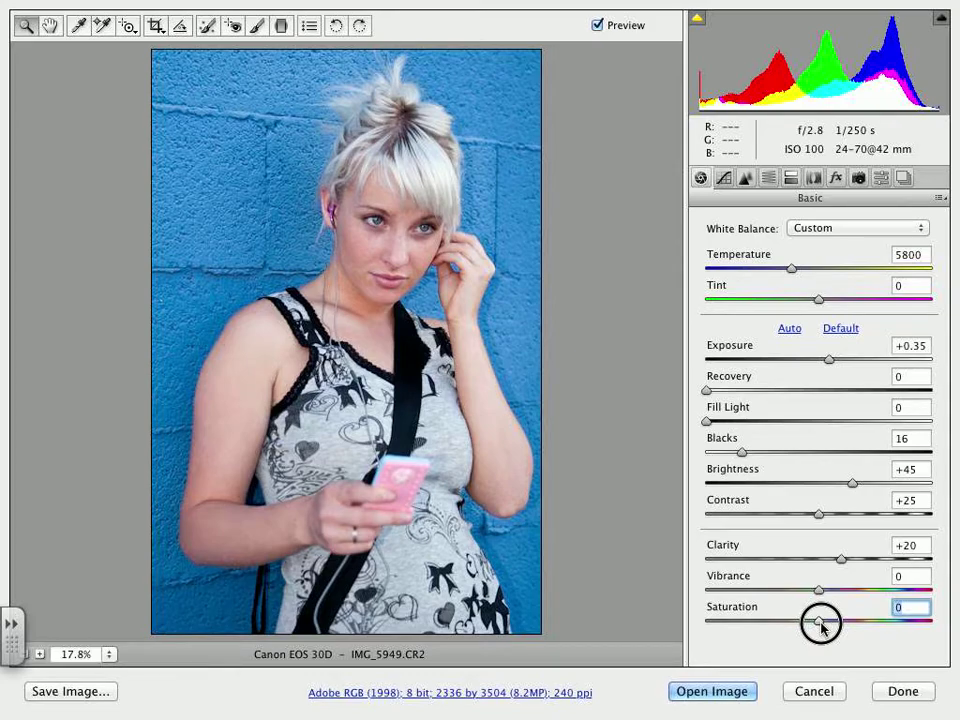
{"action": "left_click", "coordinate": [767, 178]}
{"action": "left_click", "coordinate": [790, 180]}
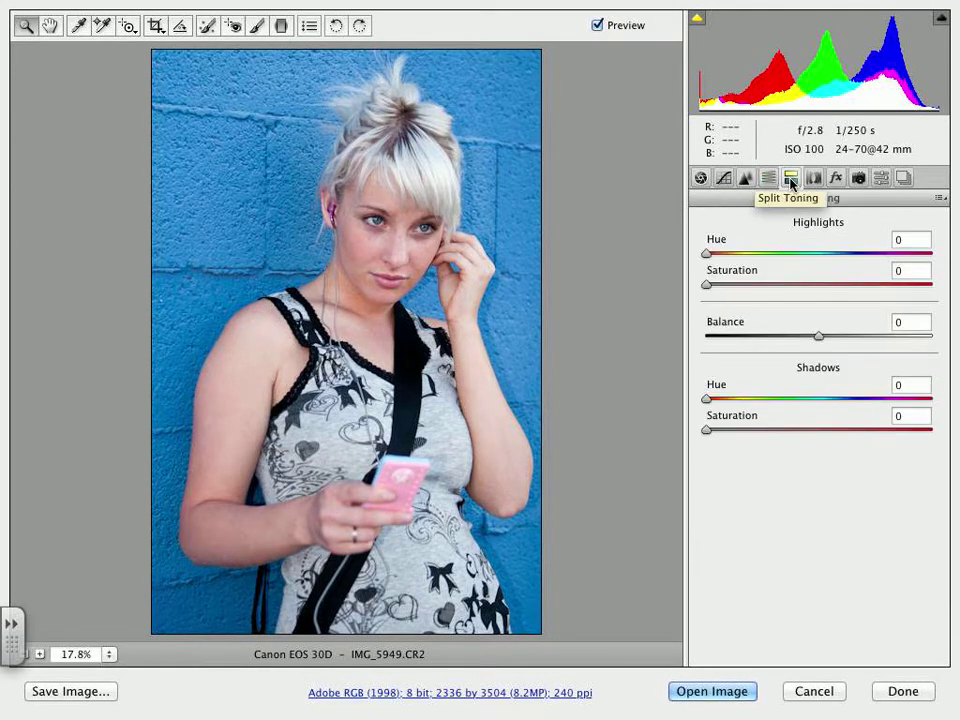
{"action": "left_click", "coordinate": [746, 179]}
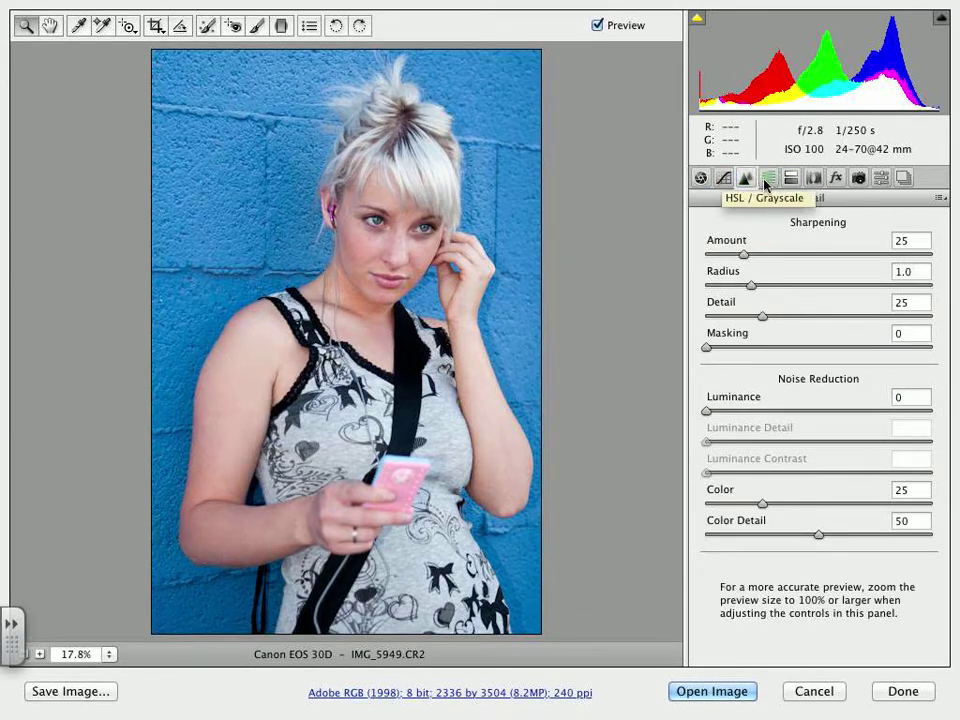
{"action": "left_click", "coordinate": [798, 181]}
{"action": "left_click", "coordinate": [814, 182]}
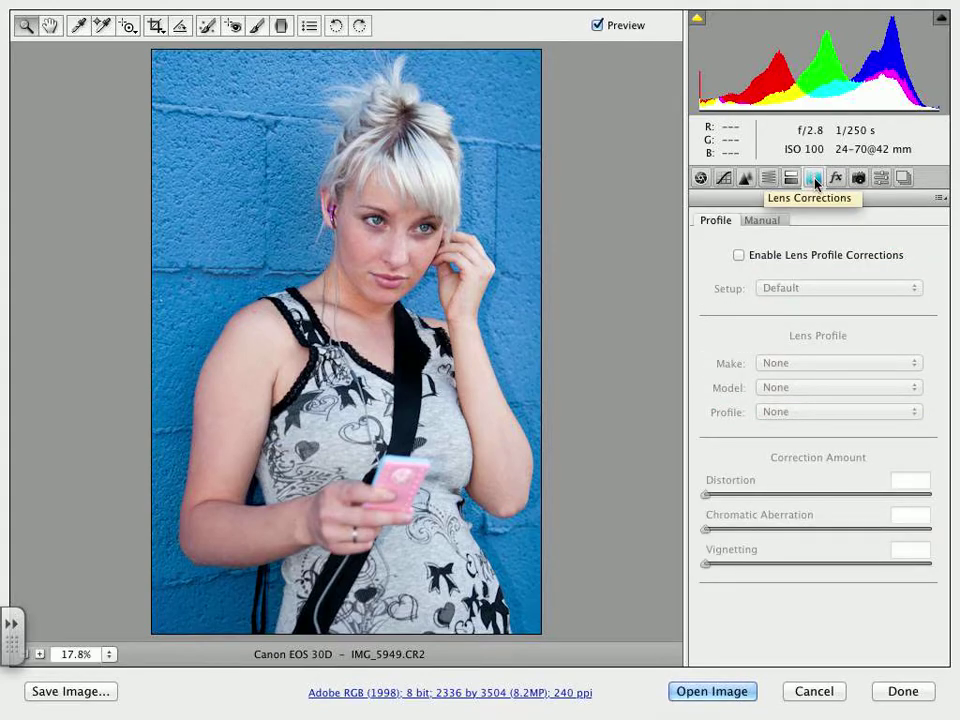
{"action": "left_click", "coordinate": [838, 180]}
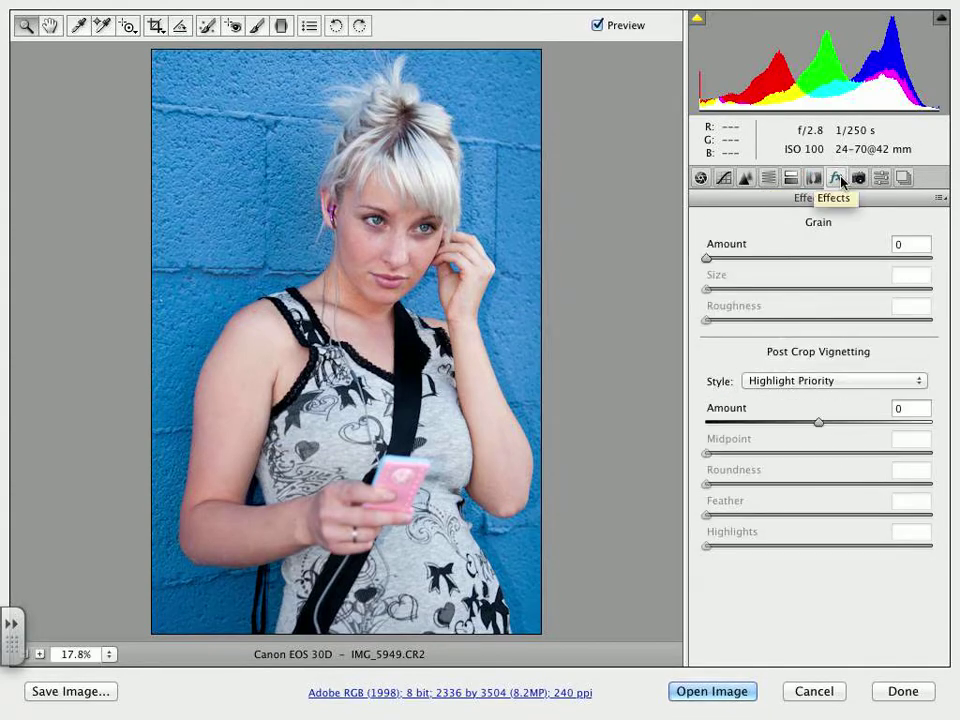
- Enable the lens profile corrections for the photo
{"action": "left_click", "coordinate": [814, 179]}
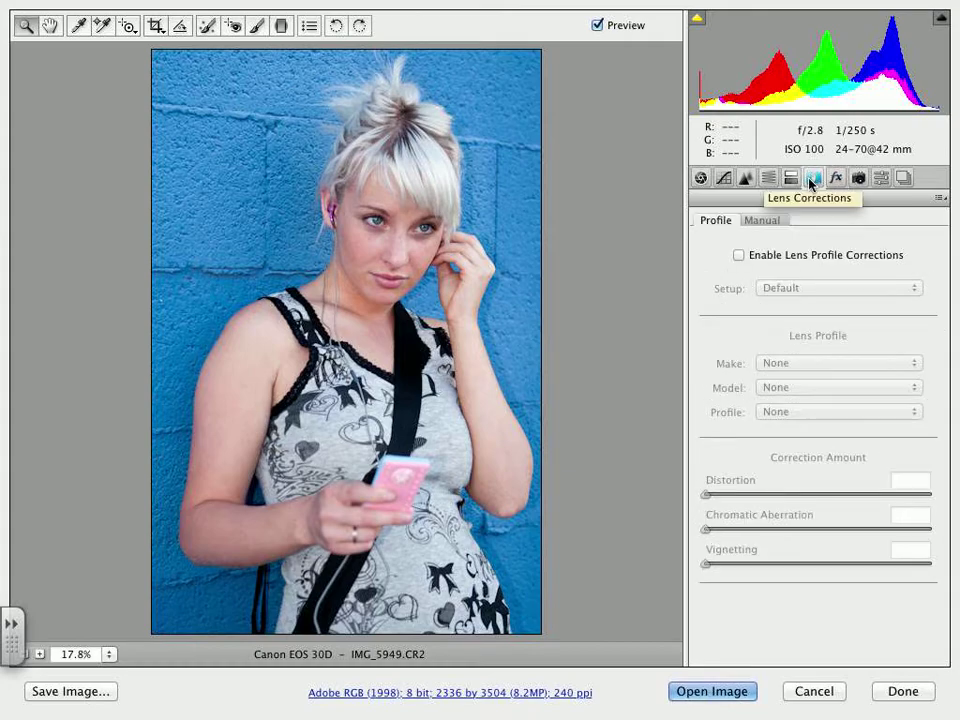
{"action": "left_click", "coordinate": [739, 258]}
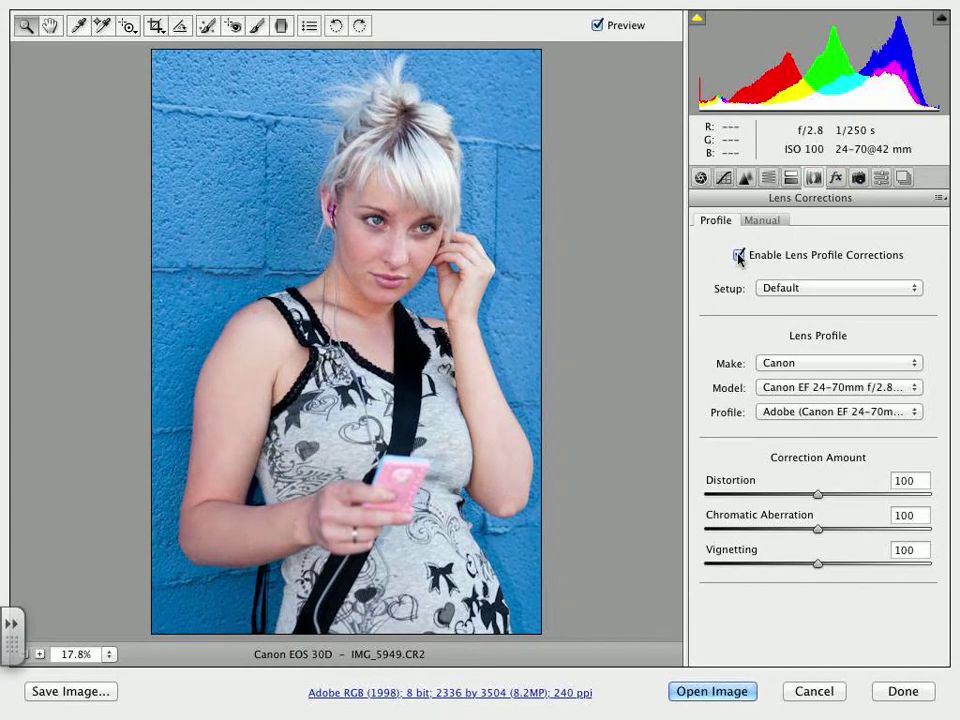
- Add manual lens vignetting with Amount -63 and Midpoint 71, and save the raw adjustments without opening the image
{"action": "left_click", "coordinate": [762, 221]}
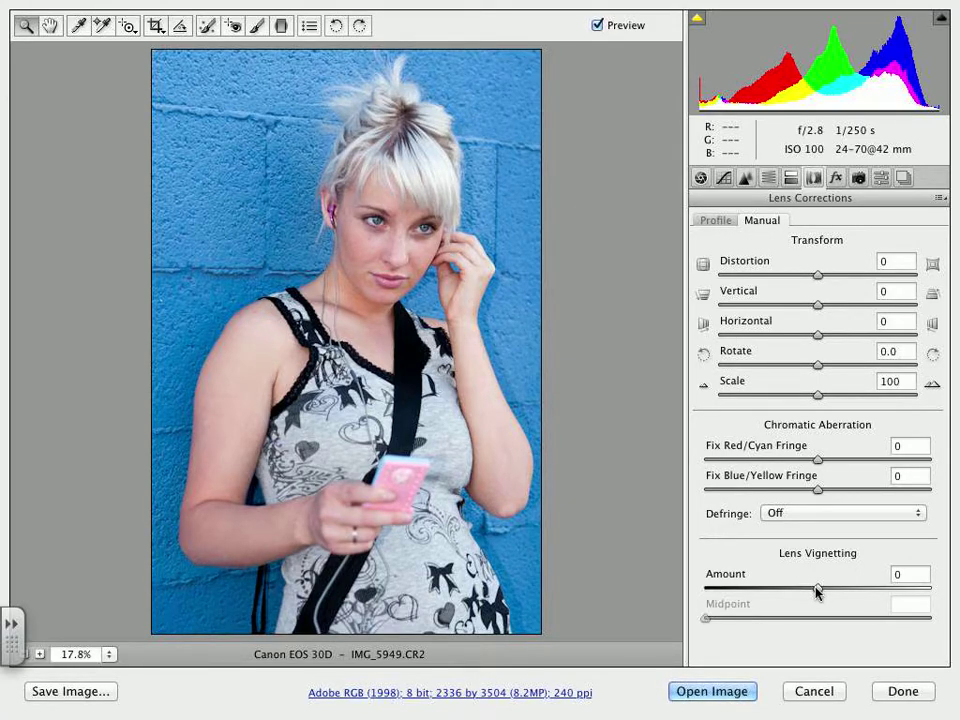
{"action": "left_click_drag", "start_coordinate": [817, 590], "coordinate": [746, 589]}
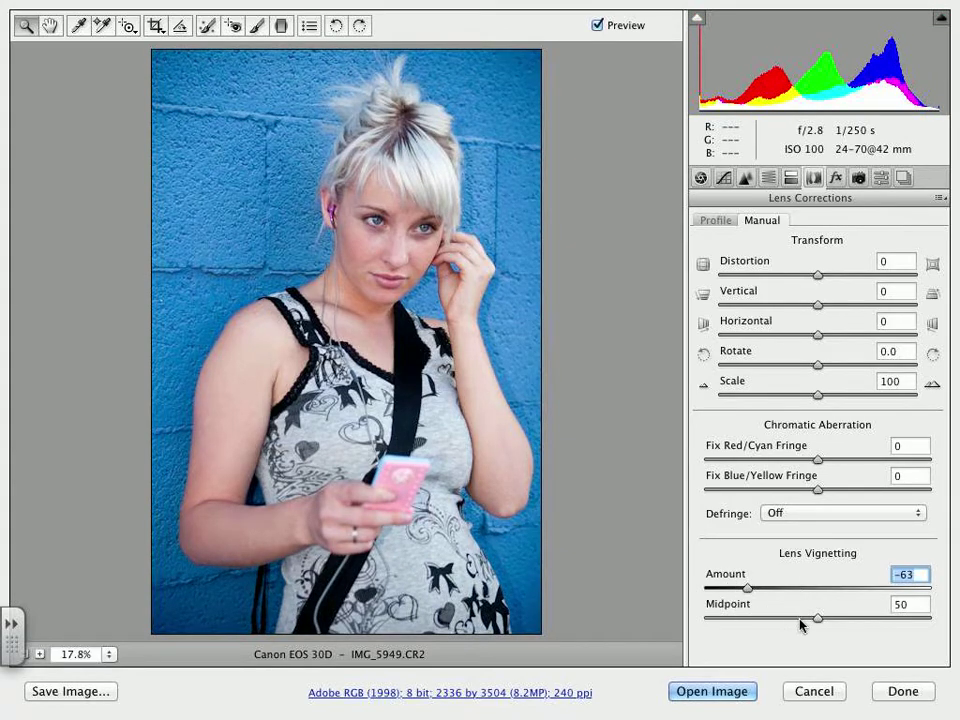
{"action": "left_click_drag", "start_coordinate": [819, 620], "coordinate": [868, 624]}
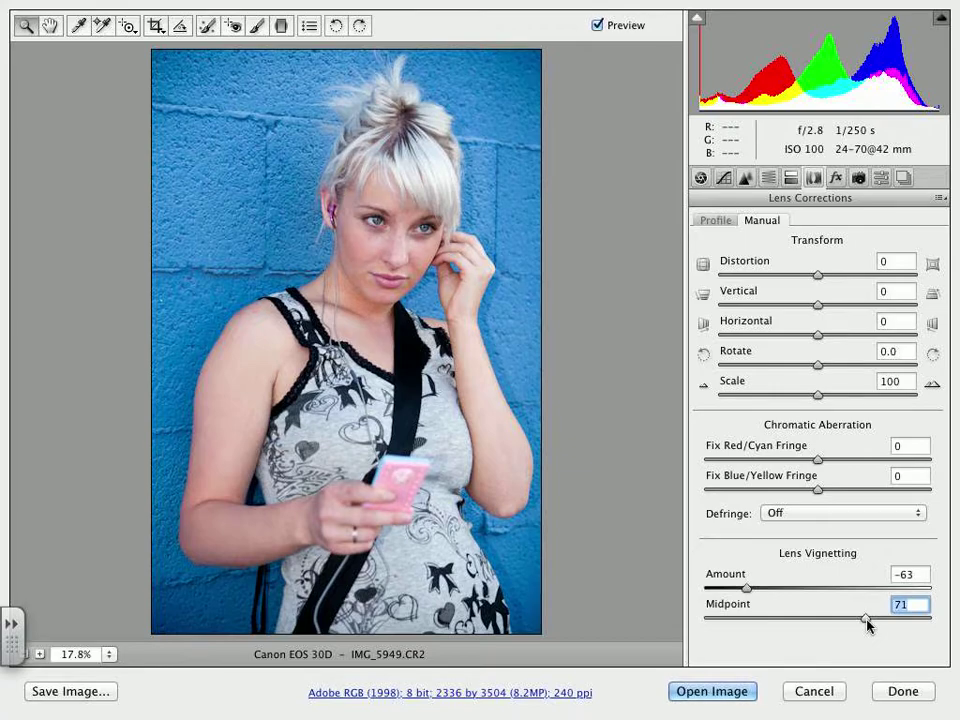
{"action": "left_click", "coordinate": [888, 691]}
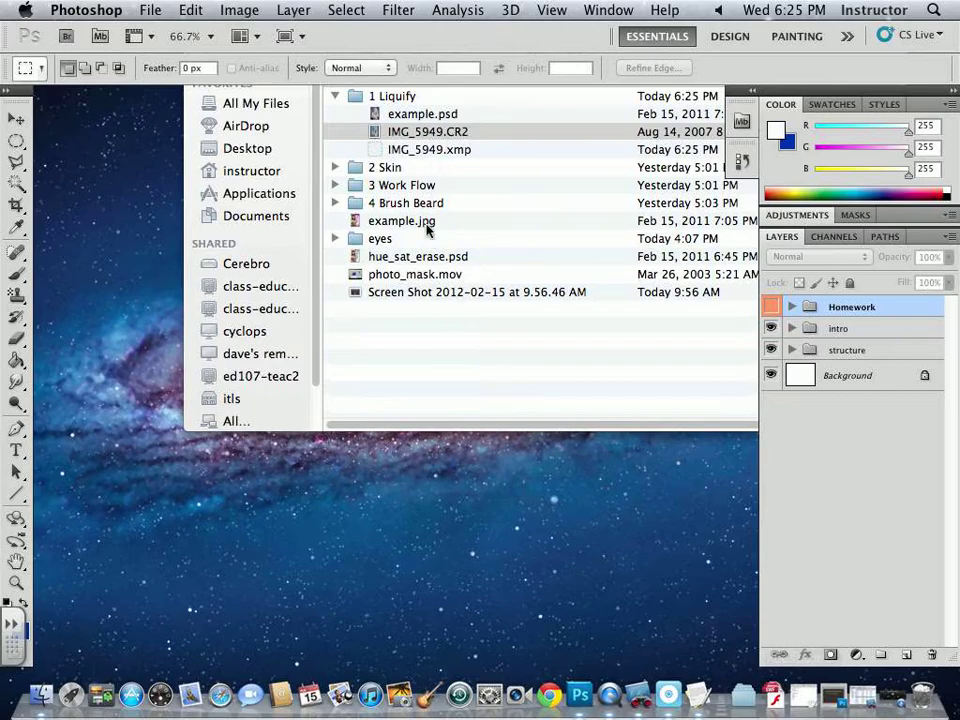
- Preview the IMG_5949.CR2 photo and the contents of the IMG_5949.xmp settings file in Finder
{"action": "left_click", "coordinate": [423, 152]}
{"action": "key", "text": "space"}
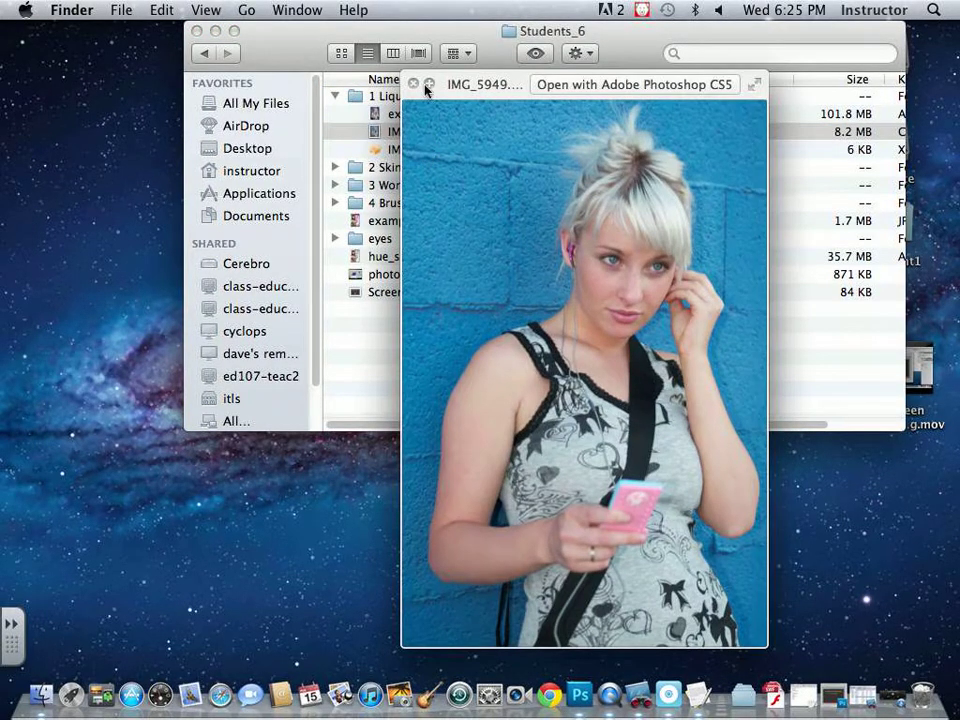
{"action": "left_click", "coordinate": [413, 84]}
{"action": "left_click", "coordinate": [420, 151]}
{"action": "key", "text": "space"}
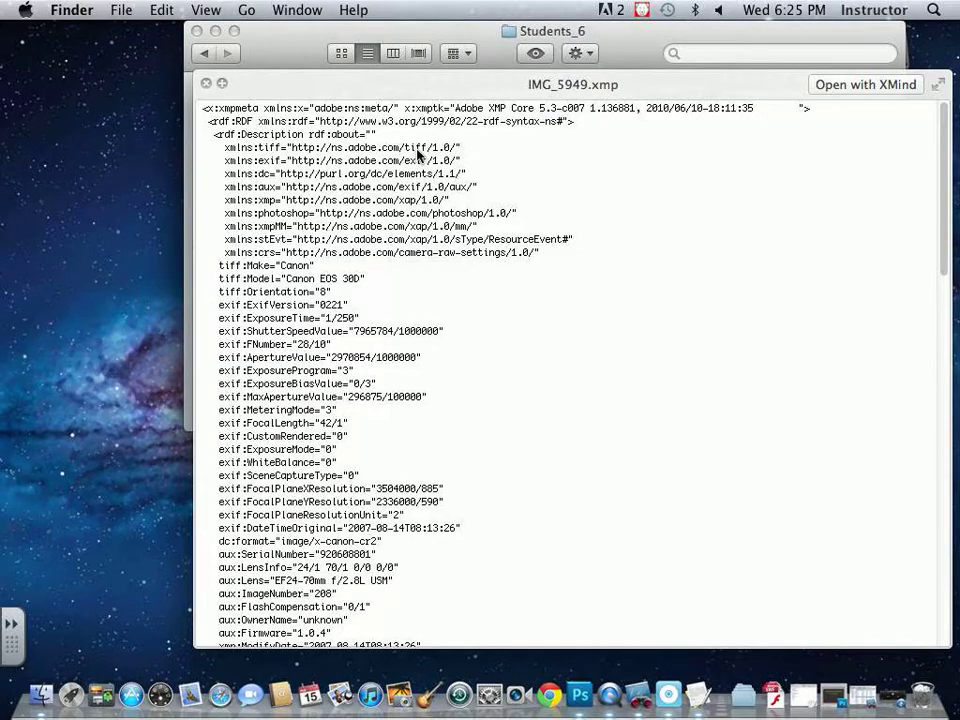
{"action": "left_click", "coordinate": [206, 83]}
- Reopen IMG_5949.CR2 in Camera Raw, set its Exposure to +0.40, and open the image in Photoshop
{"action": "double_click", "coordinate": [399, 131]}
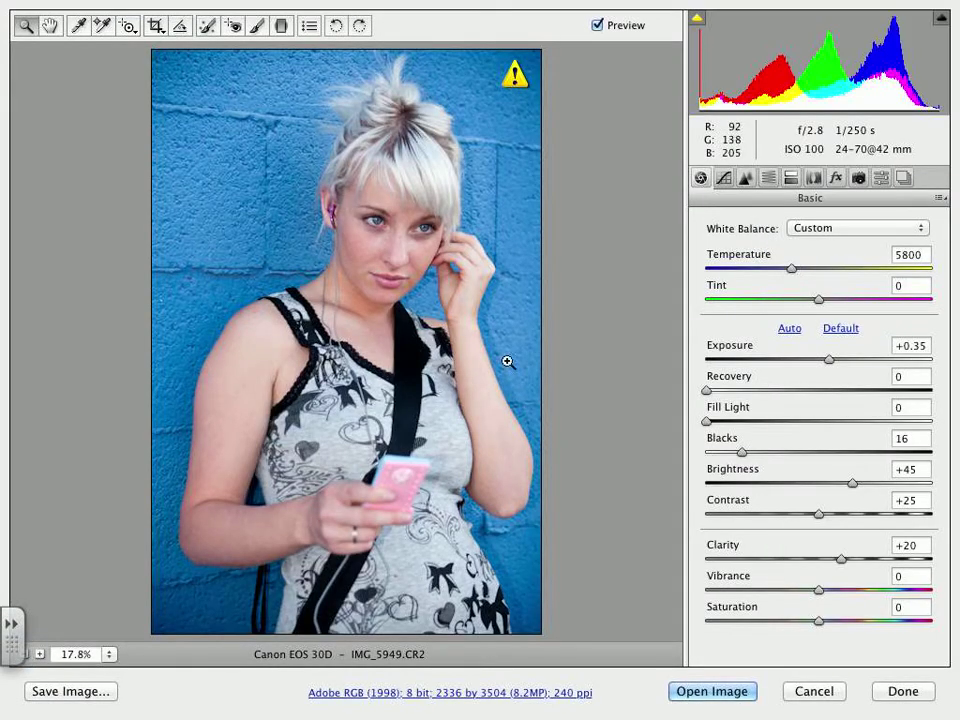
{"action": "mouse_move", "coordinate": [826, 360]}
{"action": "left_mouse_down"}
{"action": "mouse_move", "coordinate": [812, 355]}
{"action": "mouse_move", "coordinate": [827, 360]}
{"action": "left_mouse_up"}
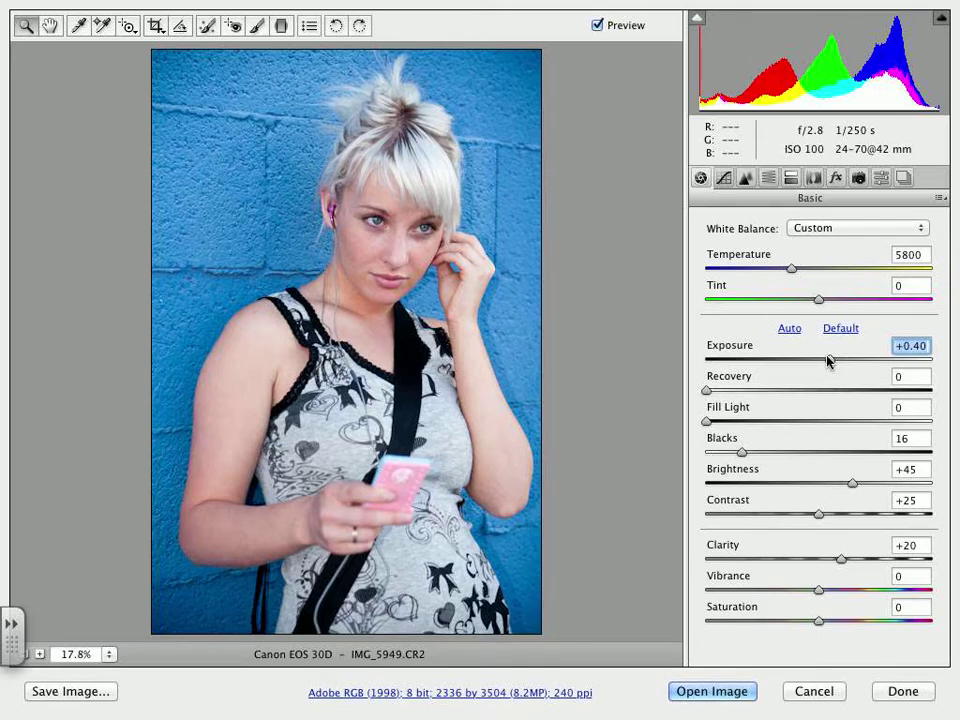
{"action": "left_click", "coordinate": [708, 693]}
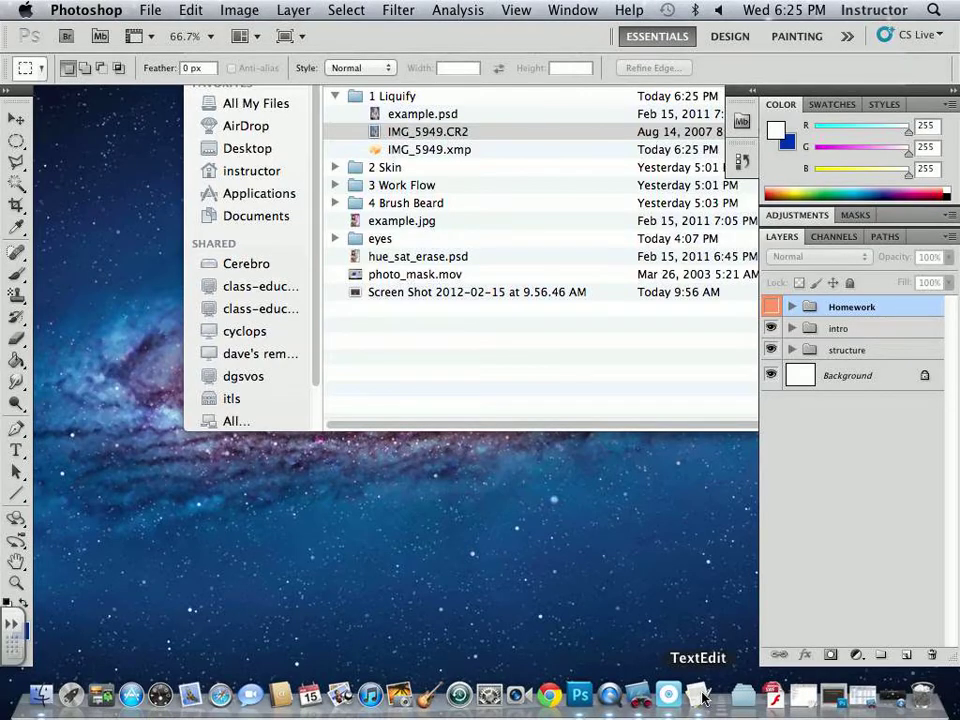
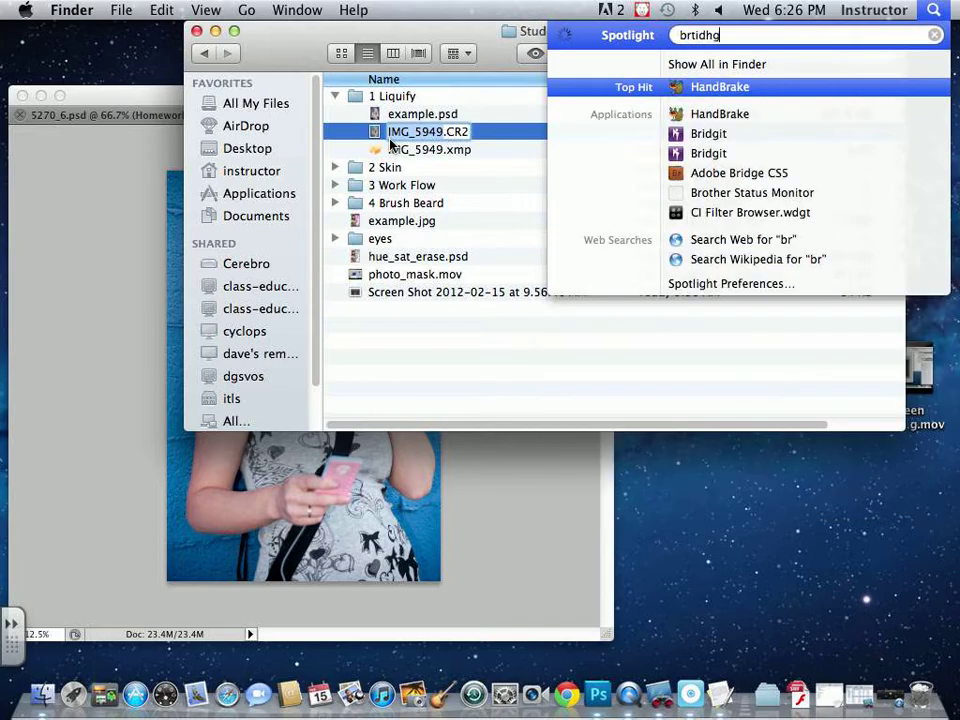
- Search the computer for "bridg", launch Adobe Bridge CS5, and decline starting Bridge at login
{"action": "key", "text": "BackSpace"}
{"action": "key", "text": "BackSpace"}
{"action": "key", "text": "BackSpace"}
{"action": "key", "text": "BackSpace"}
{"action": "key", "text": "BackSpace"}
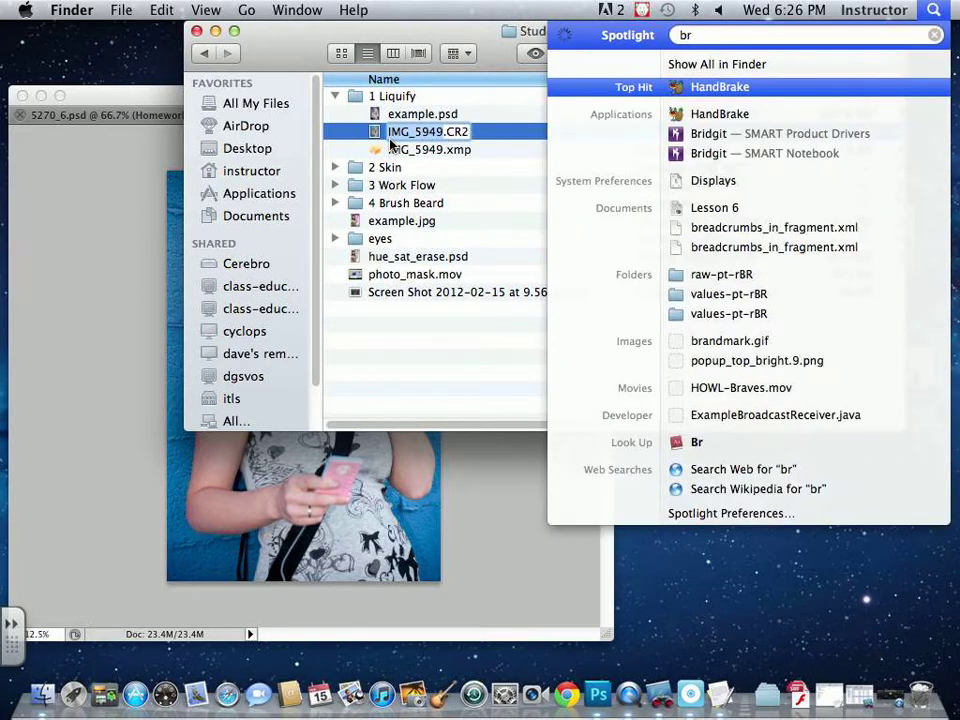
{"action": "type", "text": "idg"}
{"action": "key", "text": "Down"}
{"action": "key", "text": "Down"}
{"action": "key", "text": "Down"}
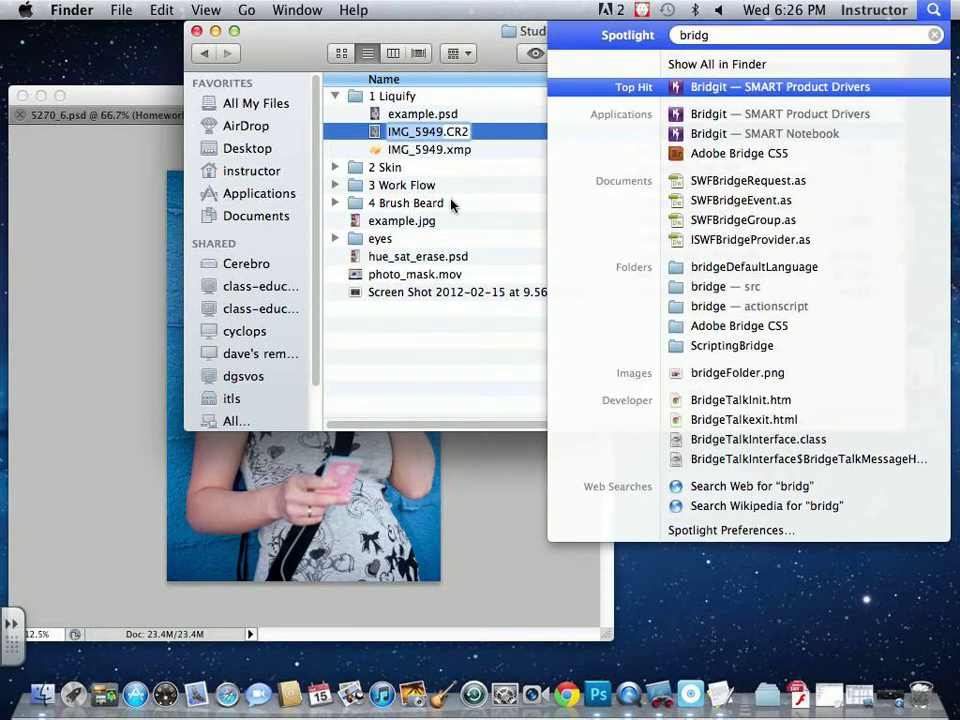
{"action": "left_click", "coordinate": [743, 155]}
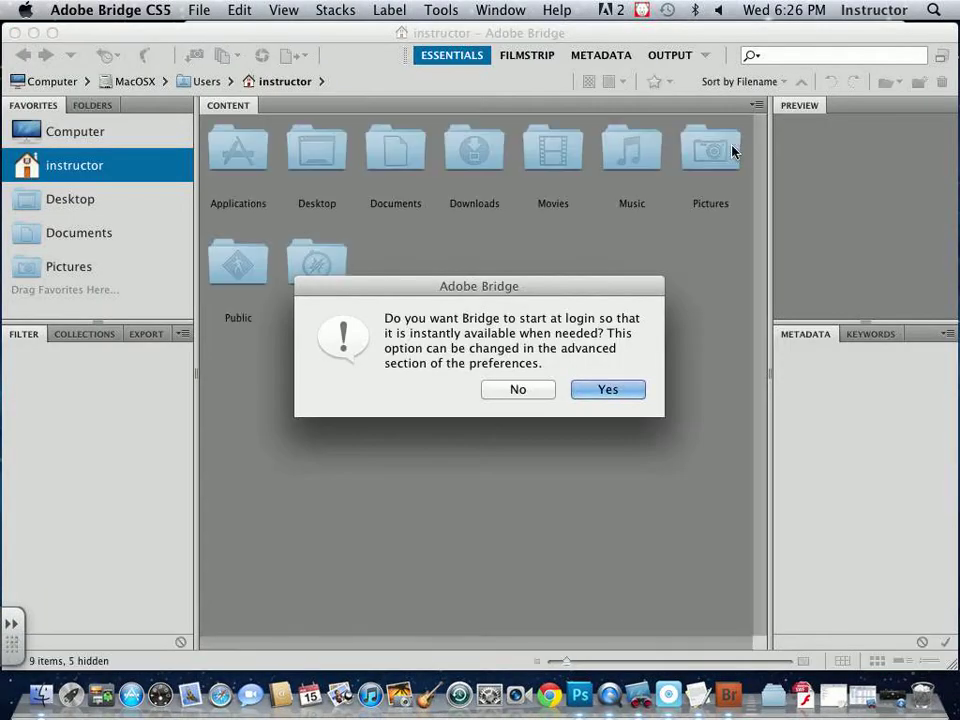
{"action": "left_click", "coordinate": [520, 390]}
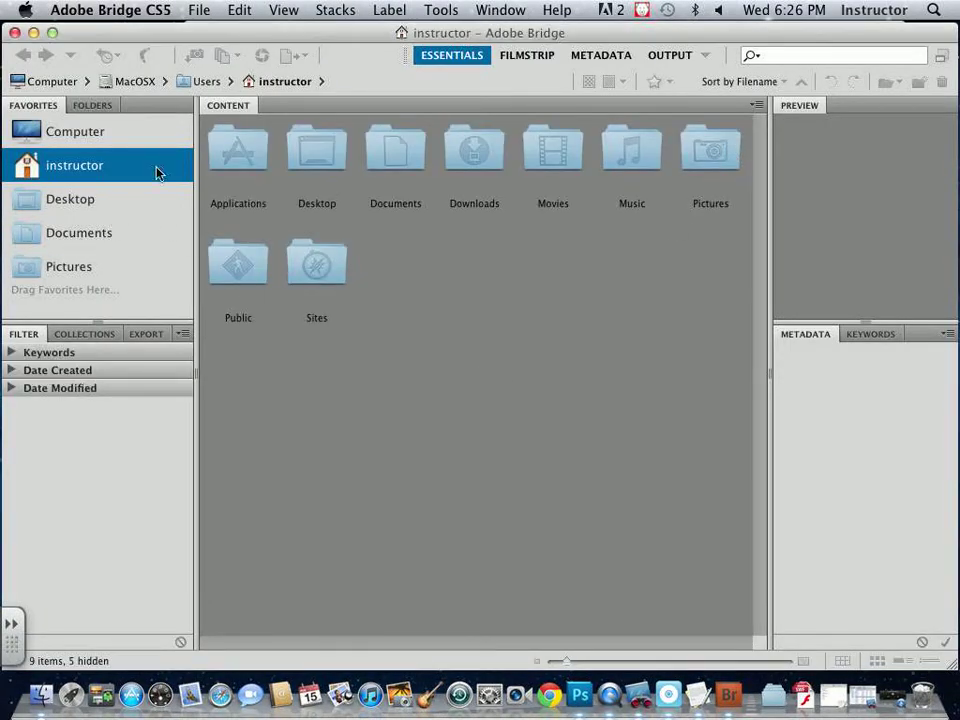
- Browse from the Desktop through folder 6 into Students_6 in Bridge, and close the Bridge window
{"action": "left_click_drag", "start_coordinate": [217, 33], "coordinate": [655, 137]}
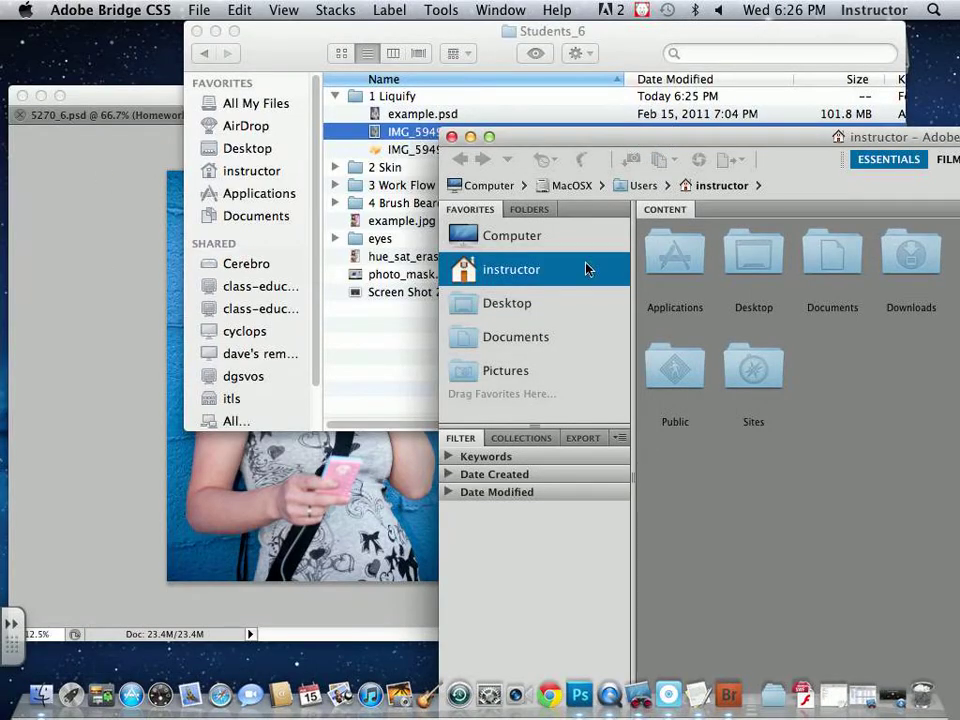
{"action": "left_click_drag", "start_coordinate": [773, 139], "coordinate": [476, 79]}
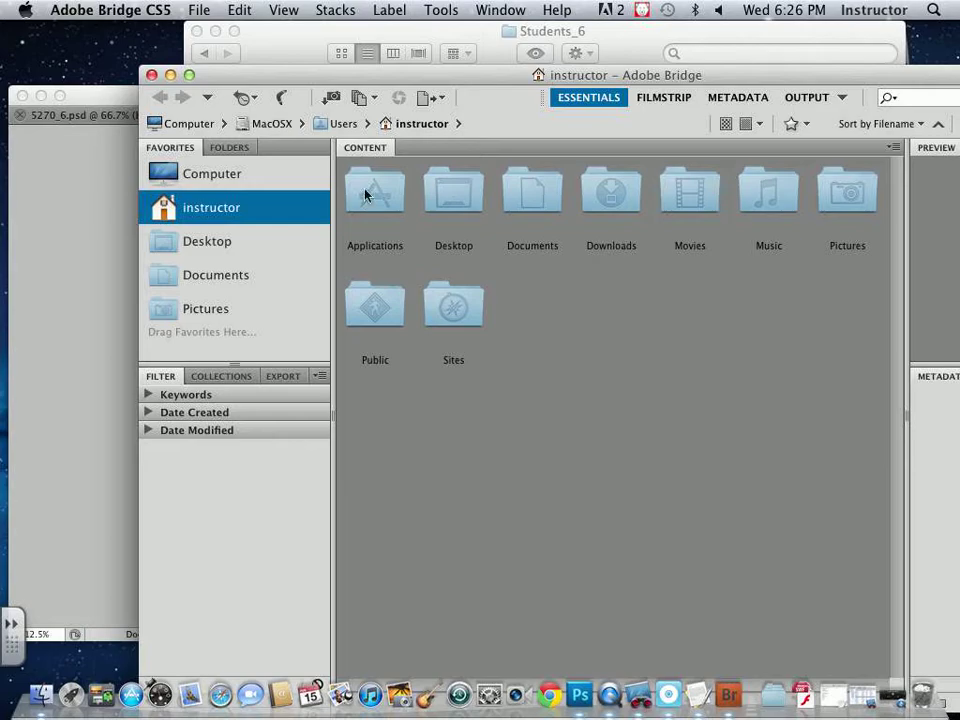
{"action": "left_click", "coordinate": [203, 245]}
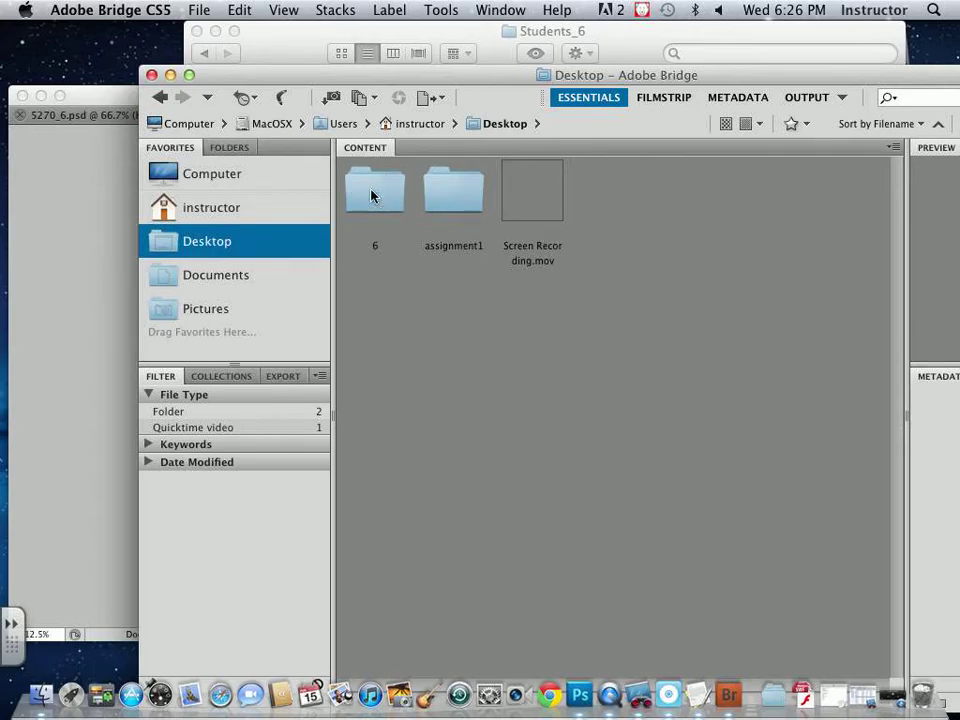
{"action": "double_click", "coordinate": [371, 196]}
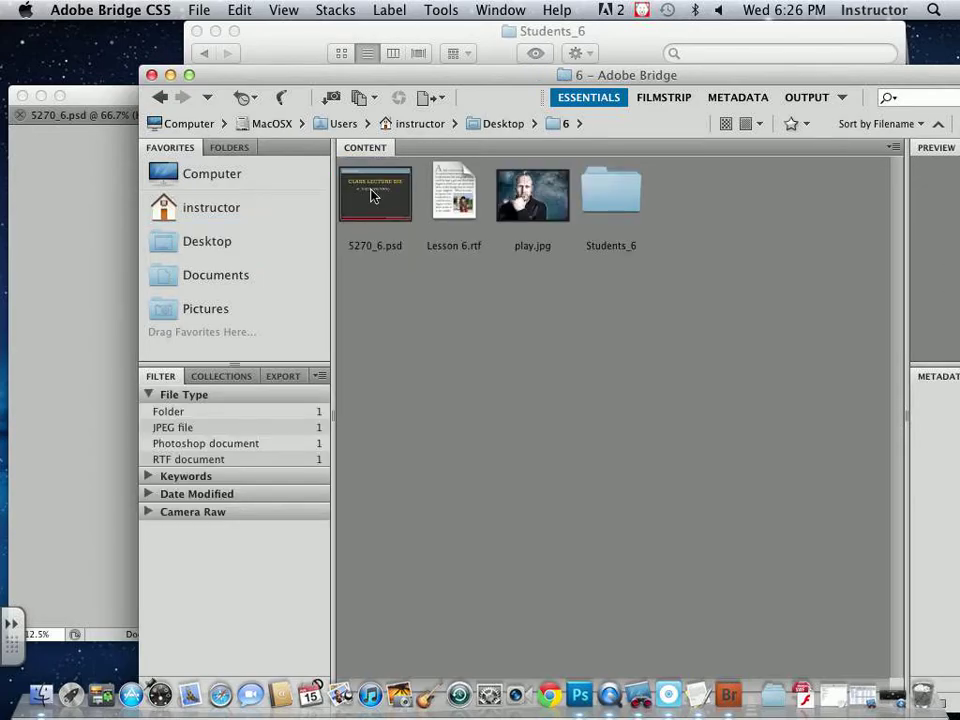
{"action": "double_click", "coordinate": [617, 197]}
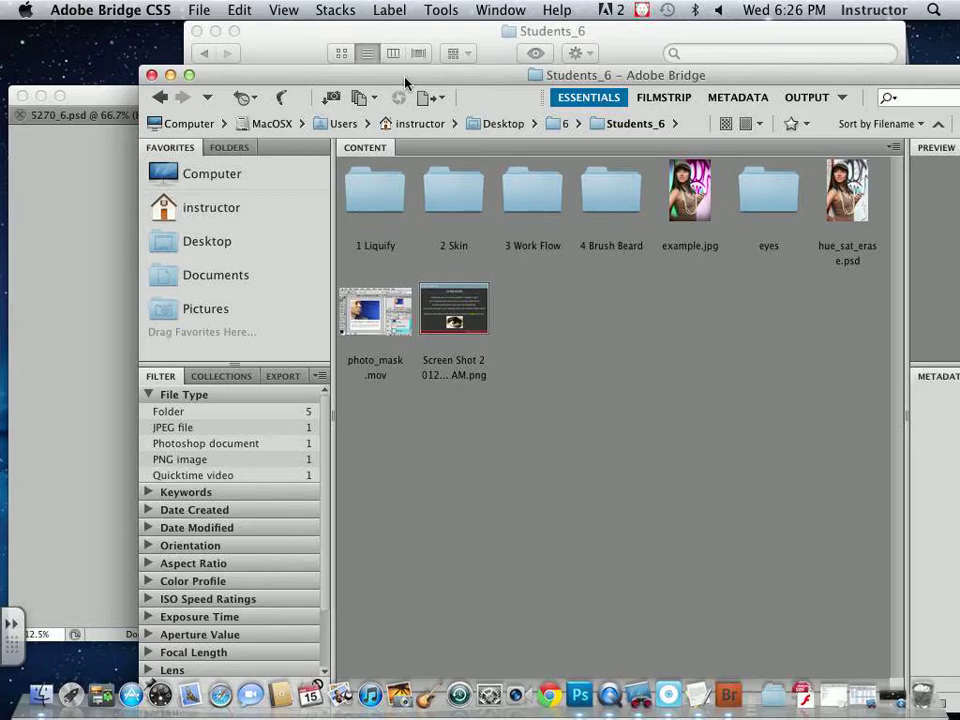
{"action": "left_click", "coordinate": [151, 75]}
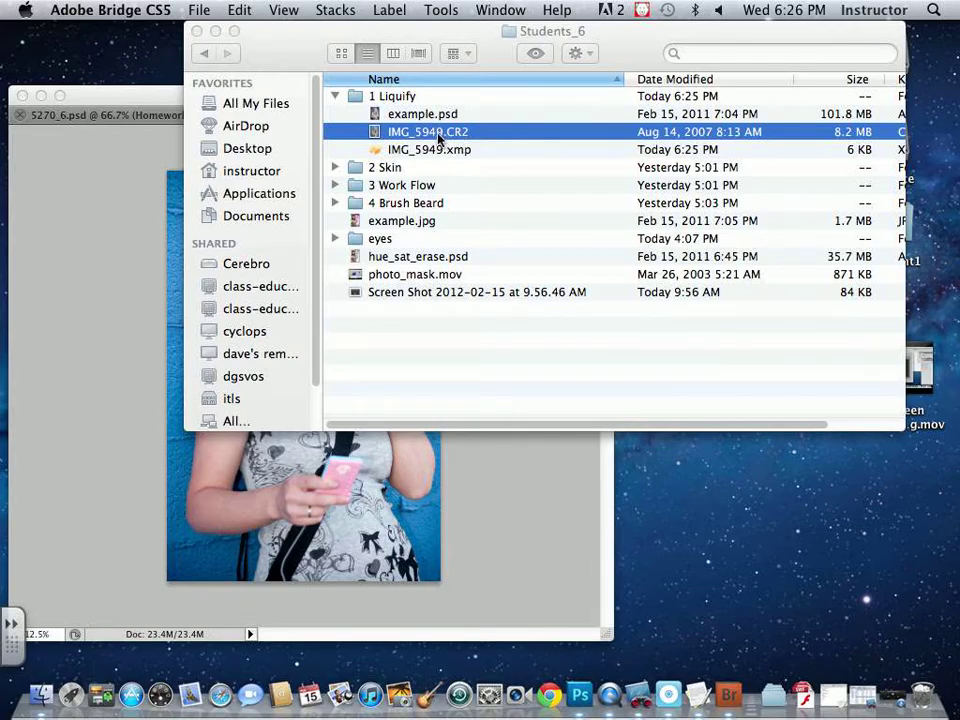
- Open IMG_5949.CR2 and Skin_Smoothing.CR2 from the 2 Skin folder together in Camera Raw
{"action": "left_click", "coordinate": [350, 186]}
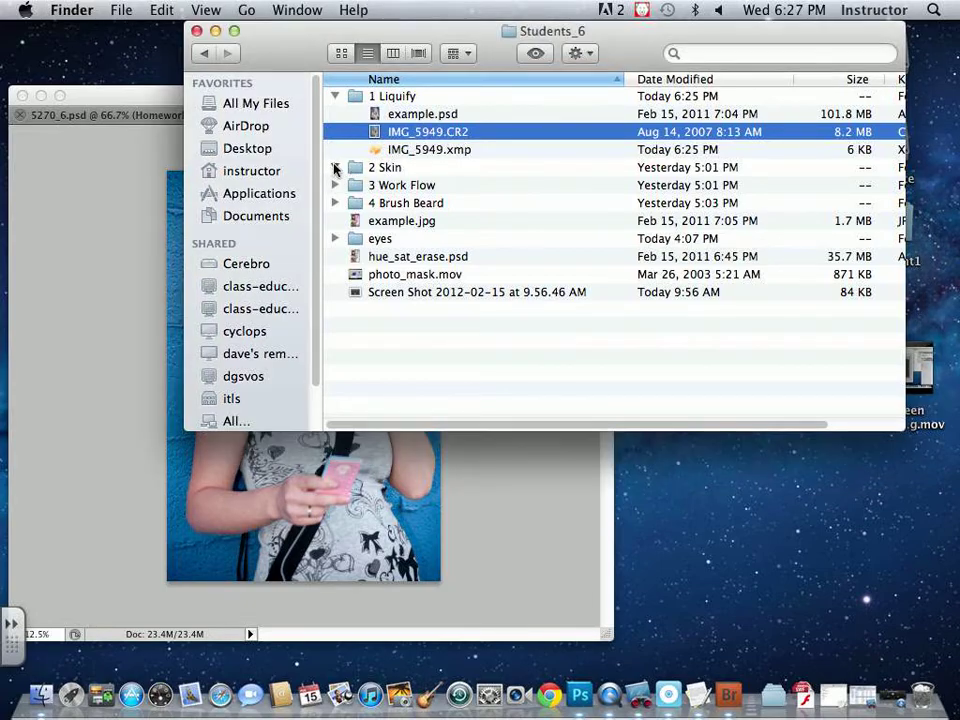
{"action": "left_click", "coordinate": [335, 167]}
{"action": "left_click", "coordinate": [424, 190]}
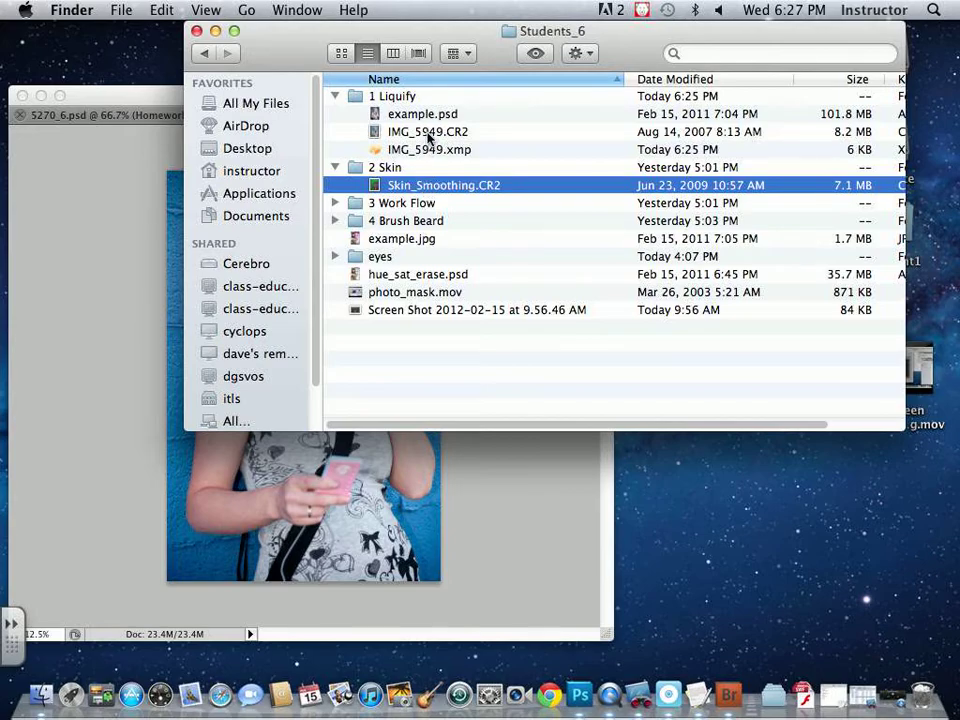
{"action": "left_click", "coordinate": [330, 131], "text": "super"}
{"action": "left_click_drag", "start_coordinate": [452, 190], "coordinate": [579, 692]}
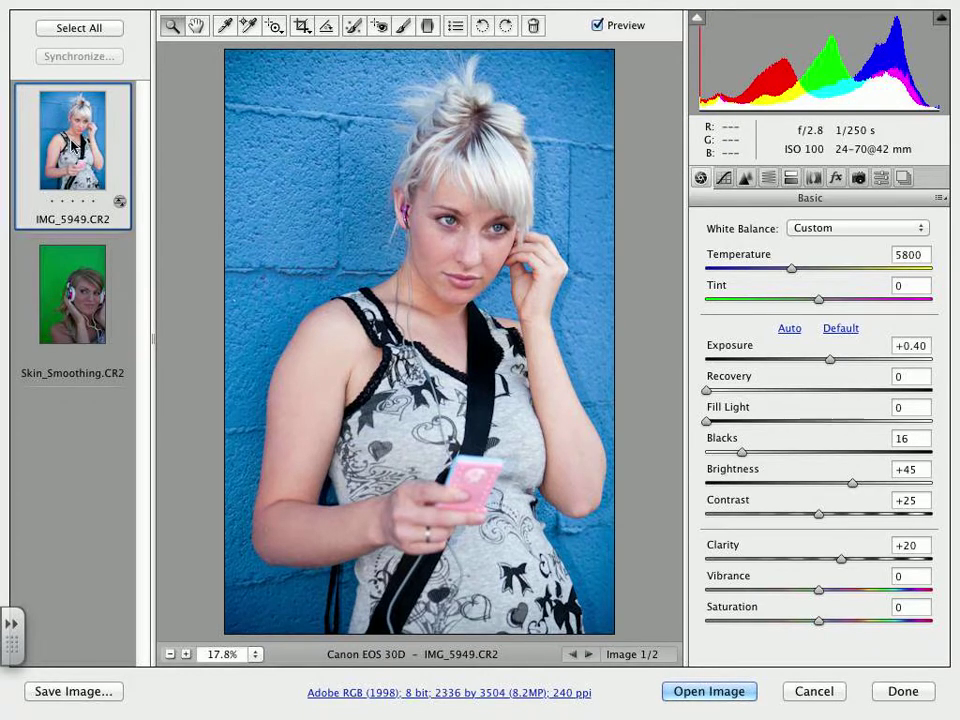
- Synchronize the preselected settings from IMG_5949.CR2 to Skin_Smoothing.CR2, and discard all changes to both images in Camera Raw
{"action": "left_click", "coordinate": [86, 289], "text": "shift"}
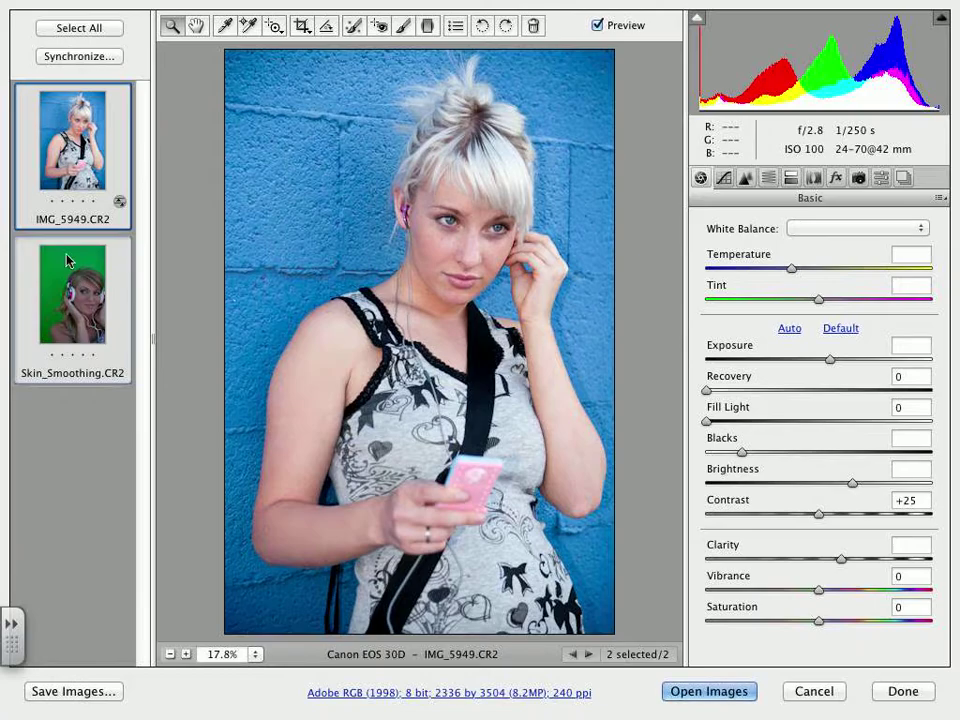
{"action": "left_click", "coordinate": [85, 57]}
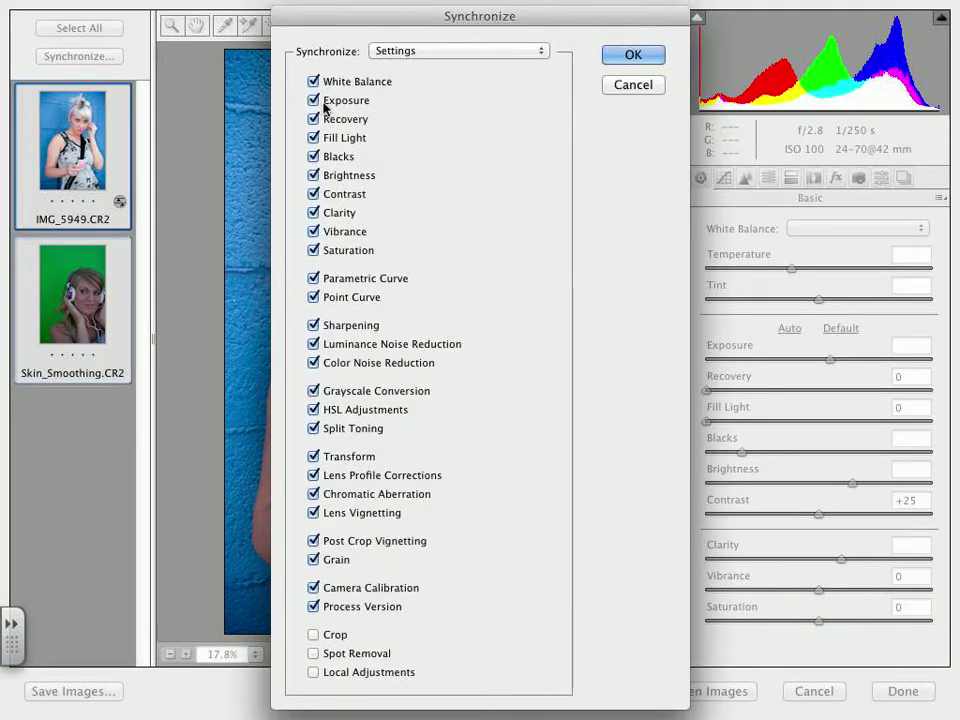
{"action": "left_click", "coordinate": [633, 55]}
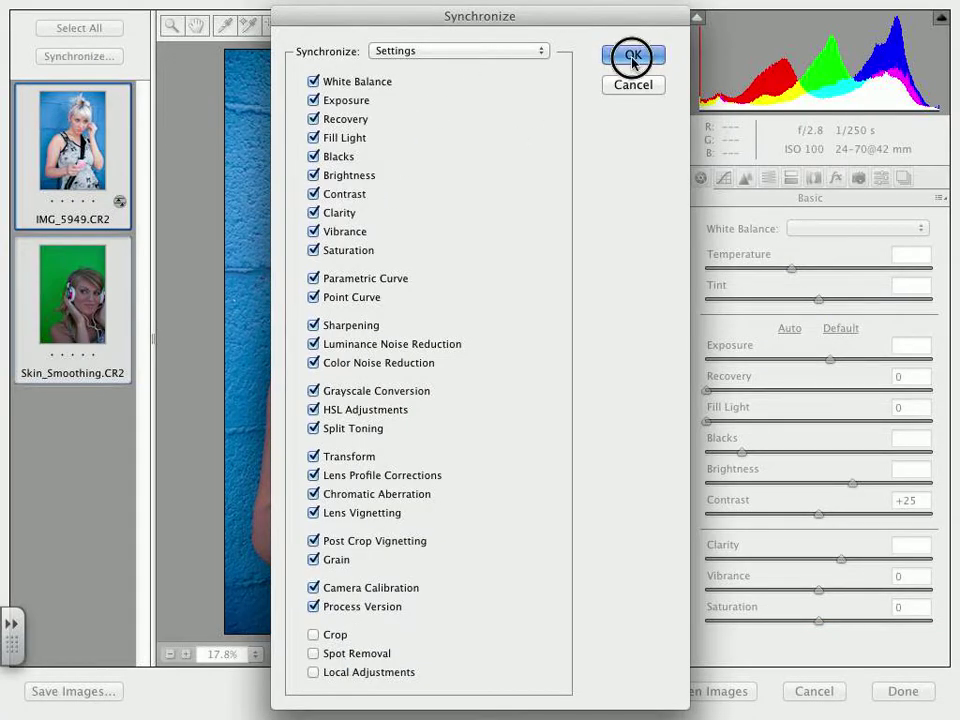
{"action": "left_click", "coordinate": [88, 310]}
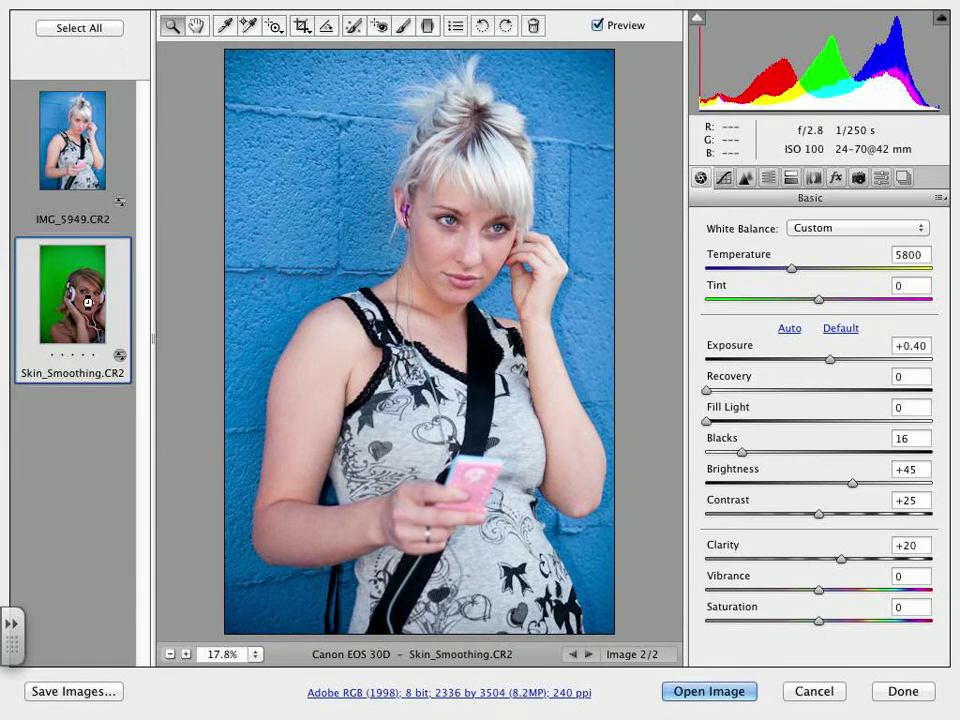
{"action": "left_click", "coordinate": [82, 178]}
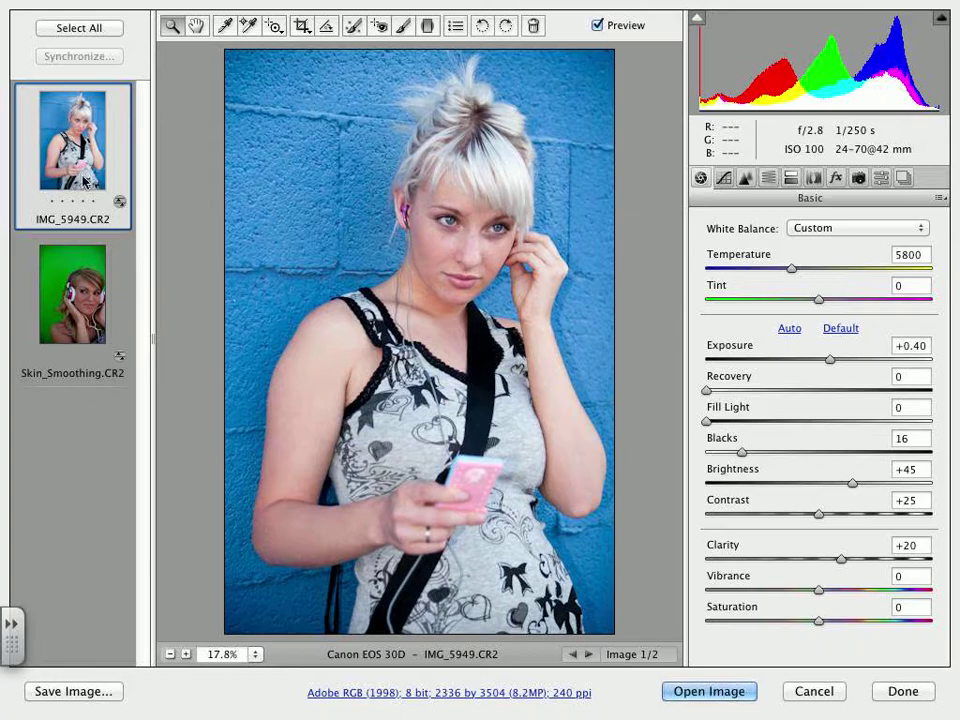
{"action": "left_click", "coordinate": [815, 691]}
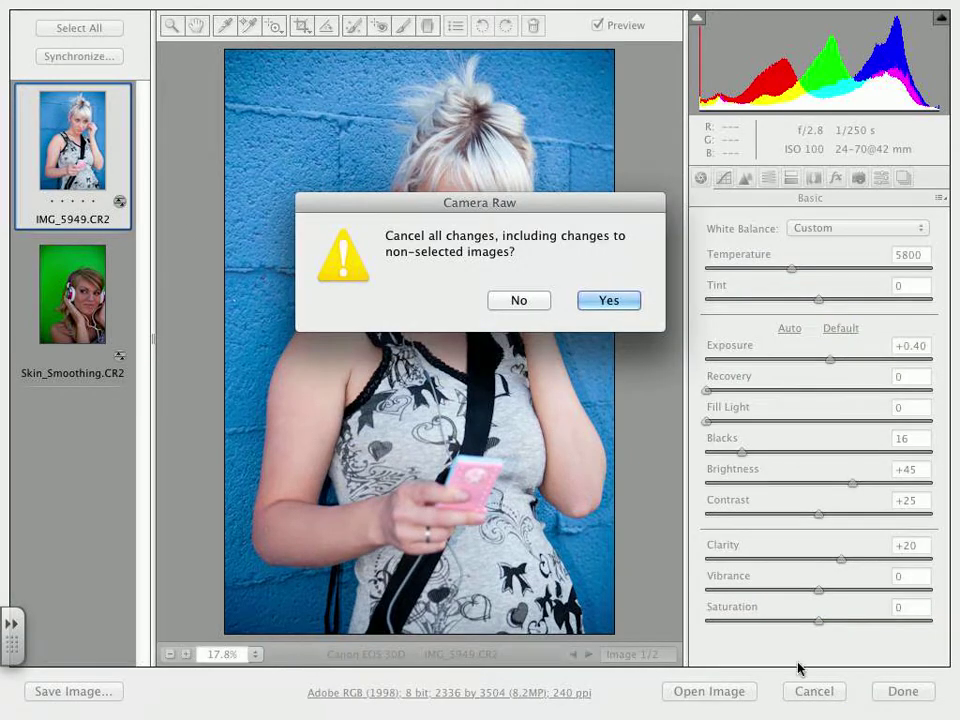
{"action": "left_click", "coordinate": [605, 301]}
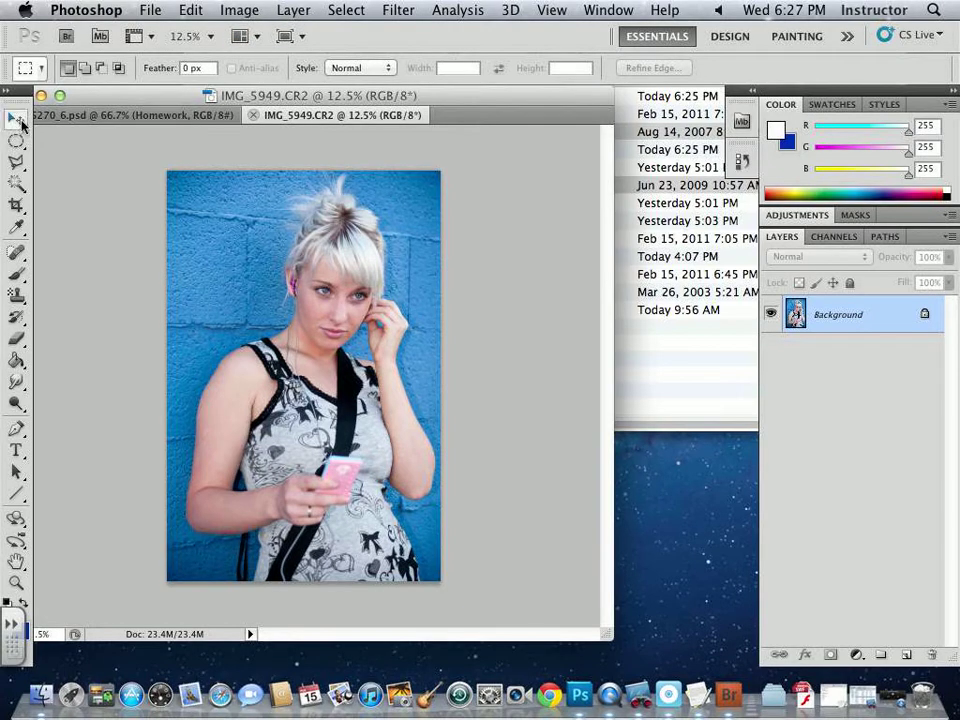
- Reopen the two raw photos in Camera Raw, crop IMG_5949.CR2 to about 1599 by 2717 pixels, and cancel the changes
{"action": "key", "text": "v"}
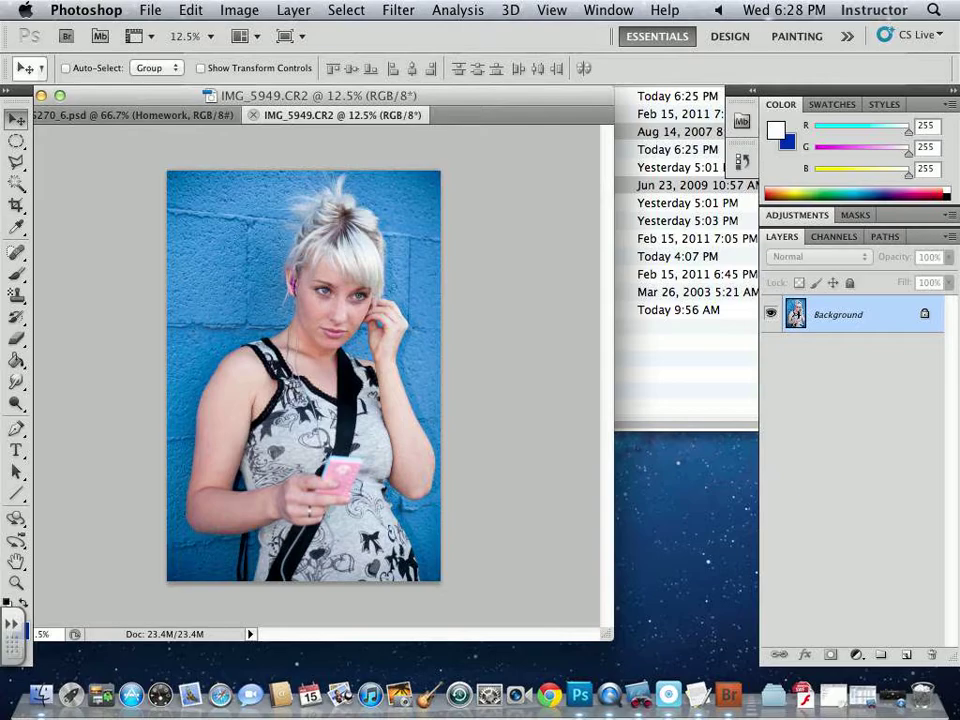
{"action": "left_click", "coordinate": [614, 187]}
{"action": "double_click", "coordinate": [443, 131]}
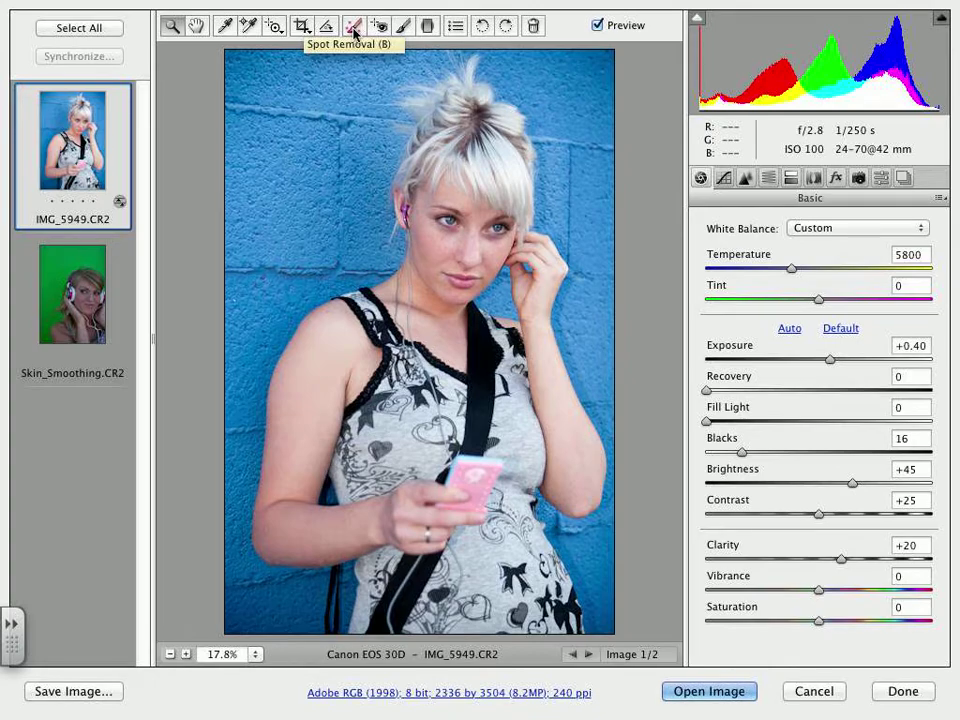
{"action": "left_click", "coordinate": [301, 26]}
{"action": "left_click_drag", "start_coordinate": [263, 72], "coordinate": [530, 525]}
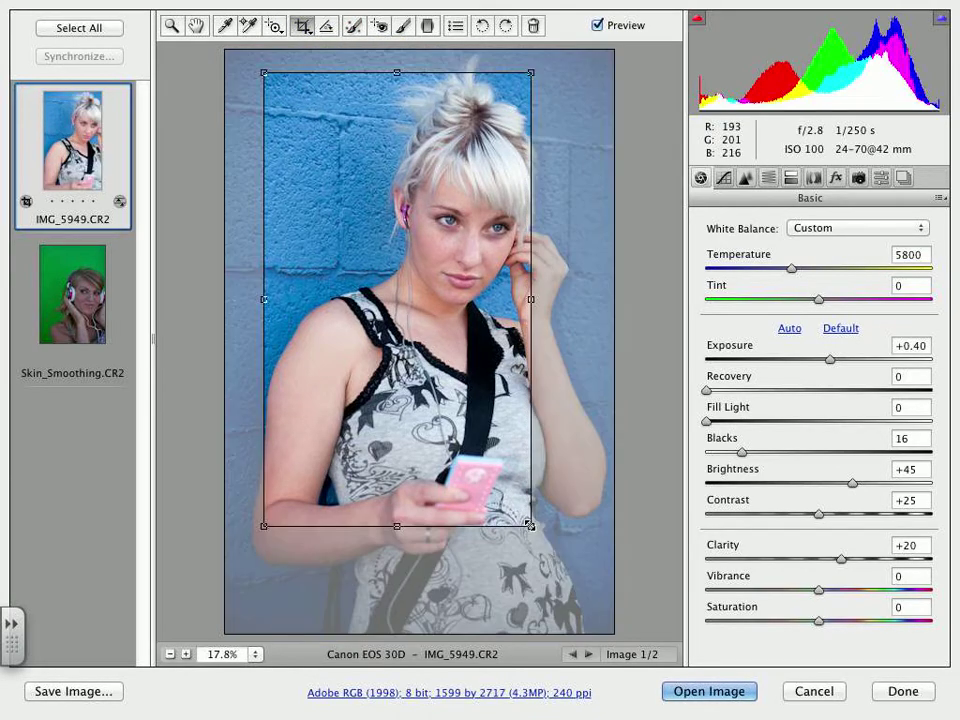
{"action": "left_click", "coordinate": [302, 26]}
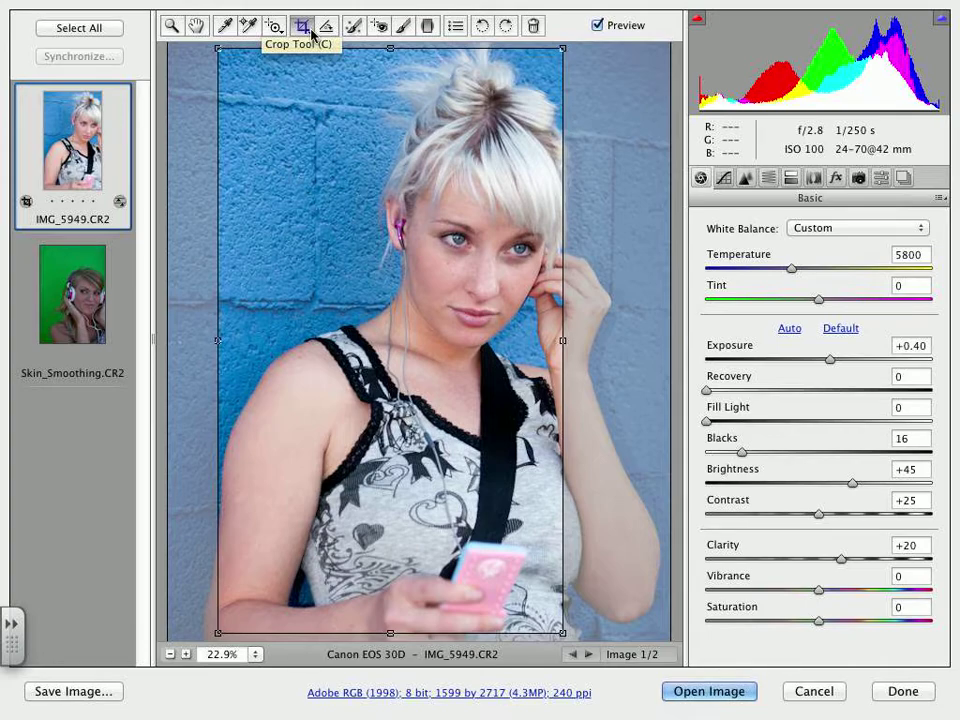
{"action": "left_click", "coordinate": [812, 691]}
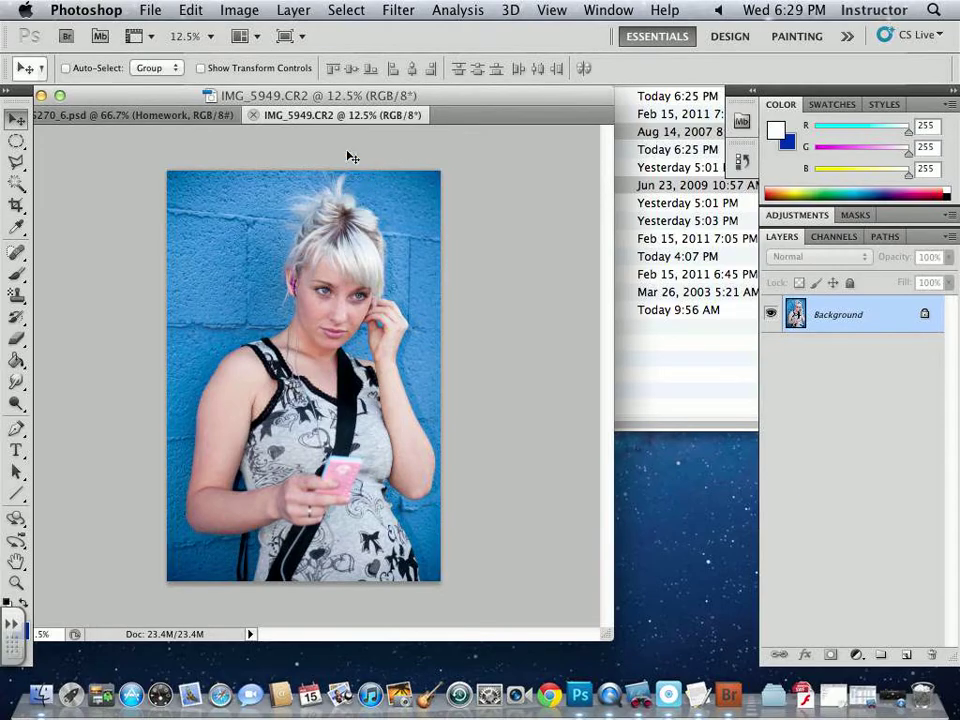
- Enlarge the IMG_5949.CR2 document window to fill the workspace and display the portrait's body at 25%
{"action": "left_click_drag", "start_coordinate": [356, 96], "coordinate": [379, 98]}
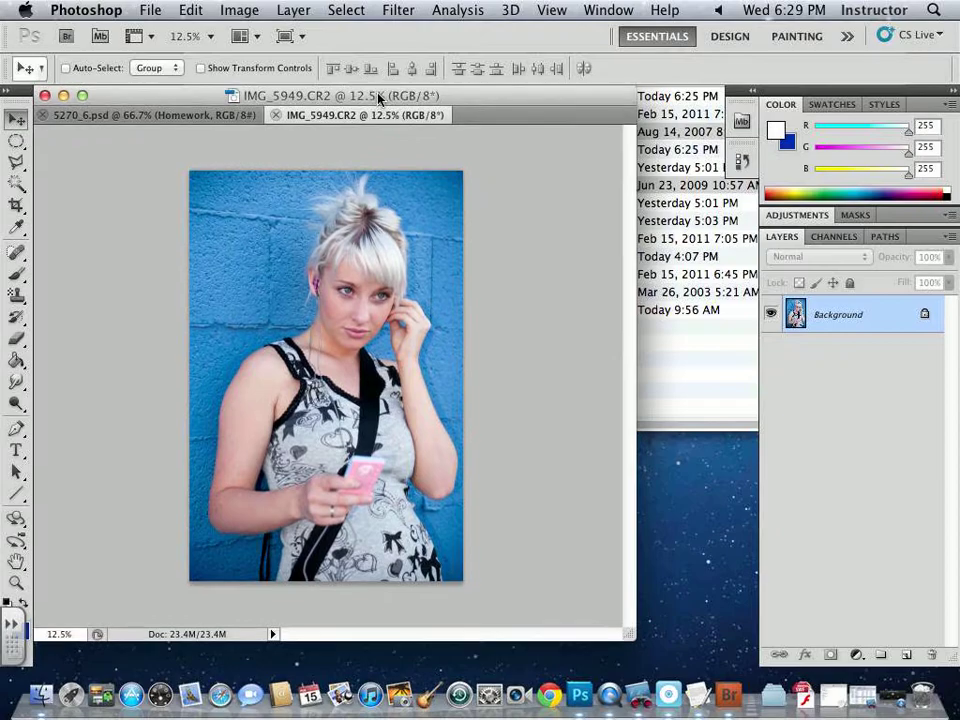
{"action": "key", "text": "super+0"}
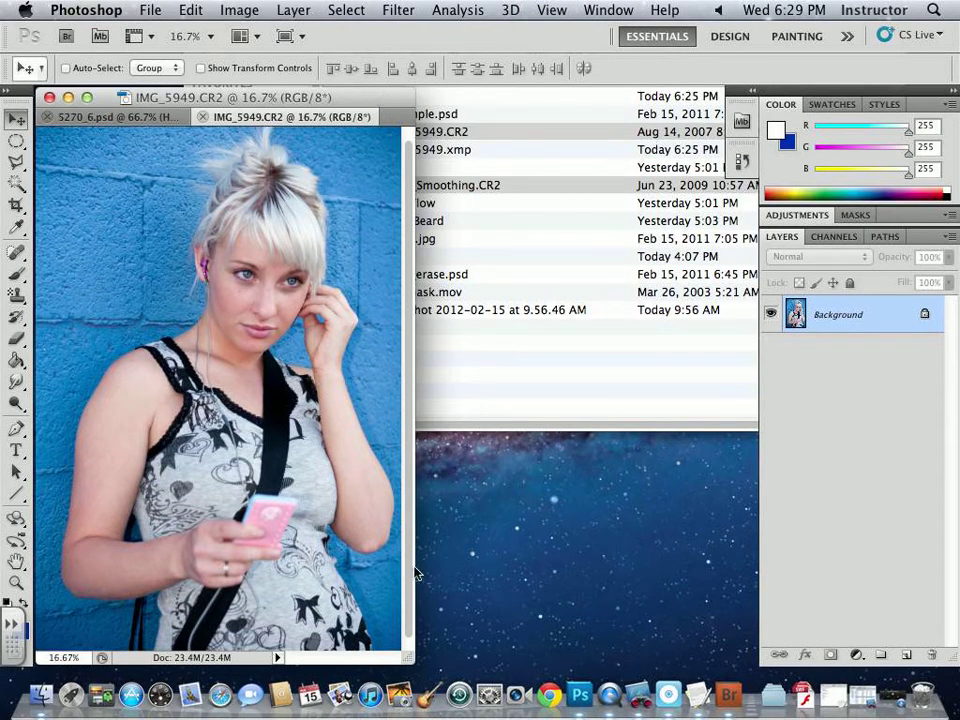
{"action": "left_click_drag", "start_coordinate": [406, 651], "coordinate": [663, 667]}
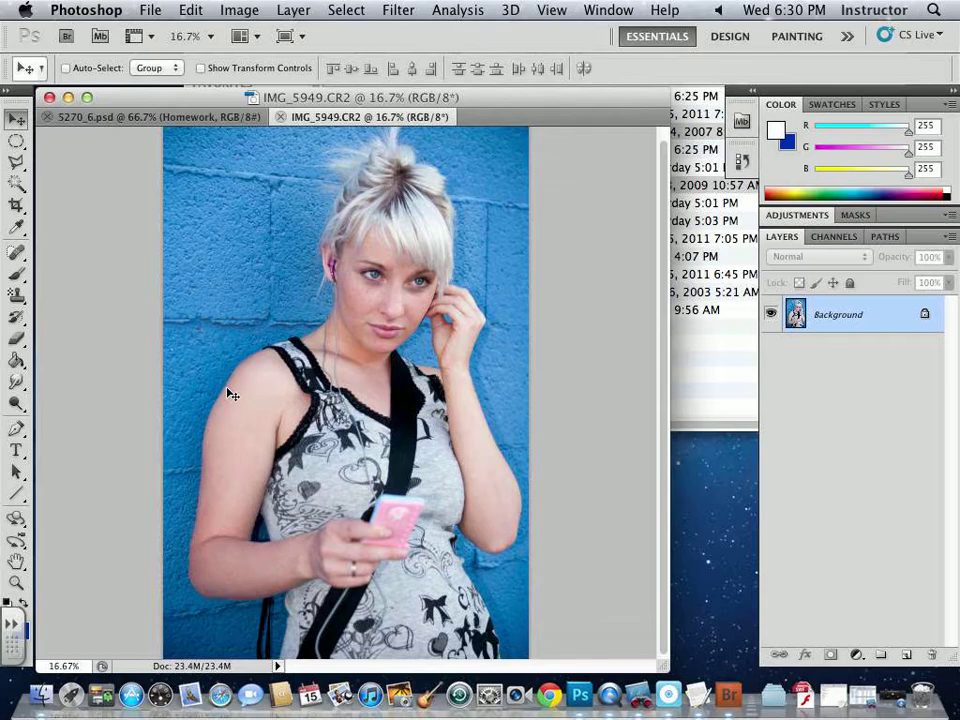
{"action": "key", "text": "super+plus"}
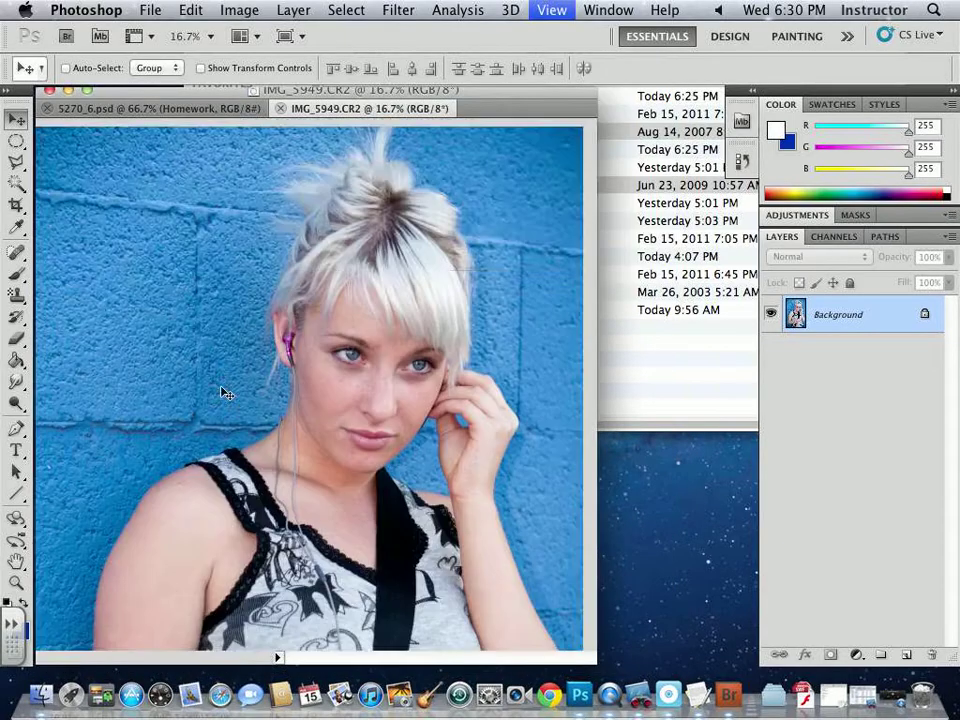
{"action": "left_click_drag", "start_coordinate": [148, 534], "coordinate": [289, 482]}
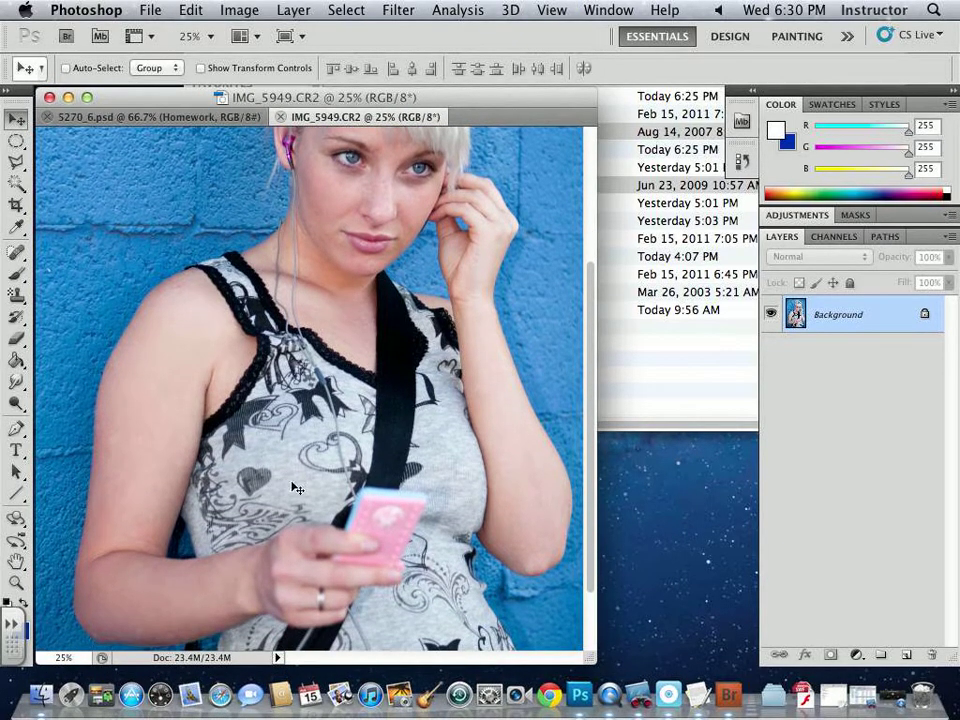
{"action": "left_click_drag", "start_coordinate": [590, 657], "coordinate": [717, 664]}
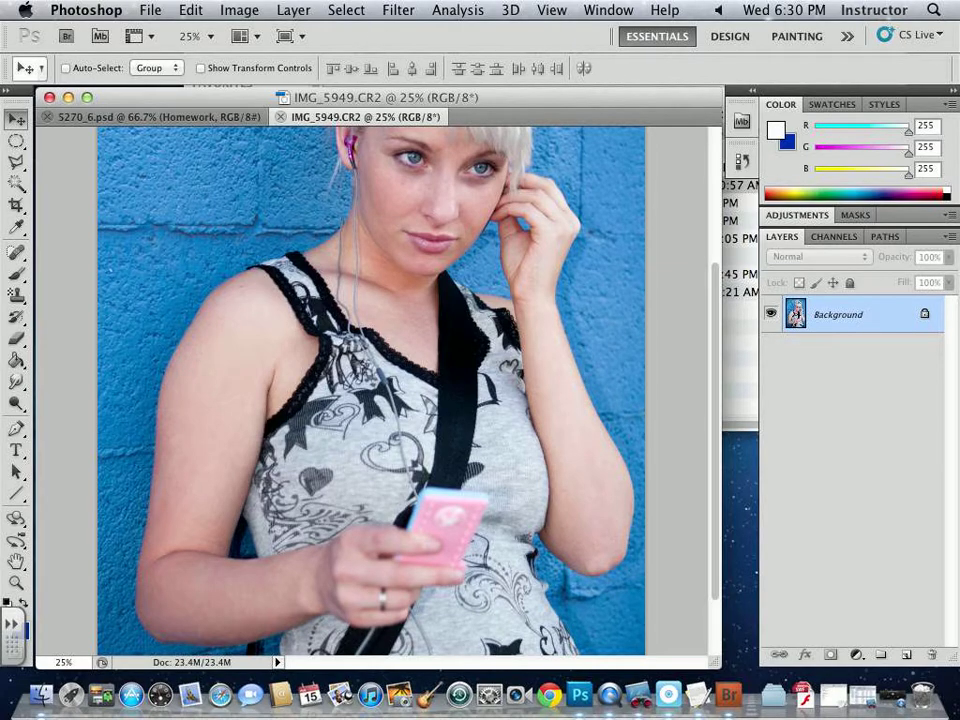
- Duplicate the Background layer of the IMG_5949.CR2 portrait
{"action": "left_click", "coordinate": [398, 10]}
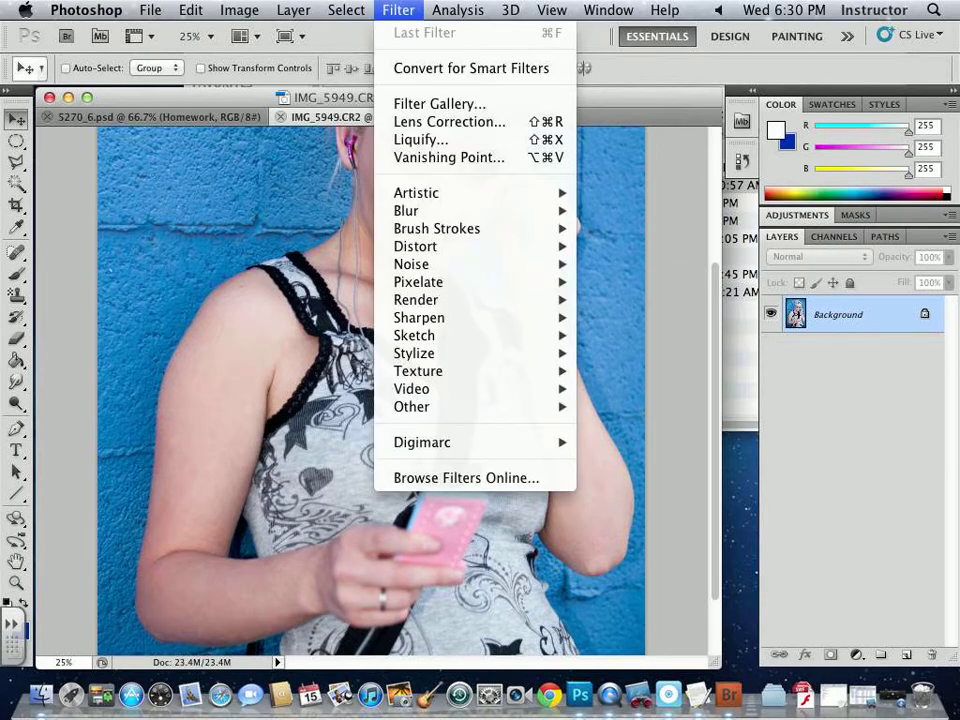
{"action": "left_click", "coordinate": [416, 140]}
{"action": "left_click_drag", "start_coordinate": [861, 318], "coordinate": [906, 654]}
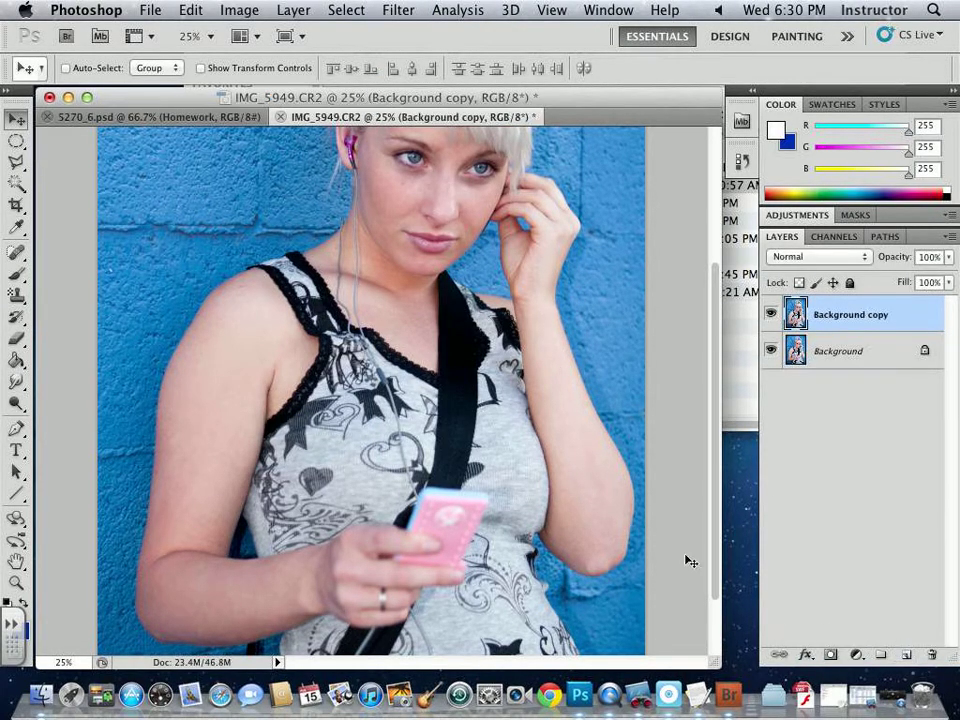
- Slim the upper part of the phone-holding arm in Liquify with brush size 825, and partly restore it with the Reconstruct tool
{"action": "left_click", "coordinate": [396, 9]}
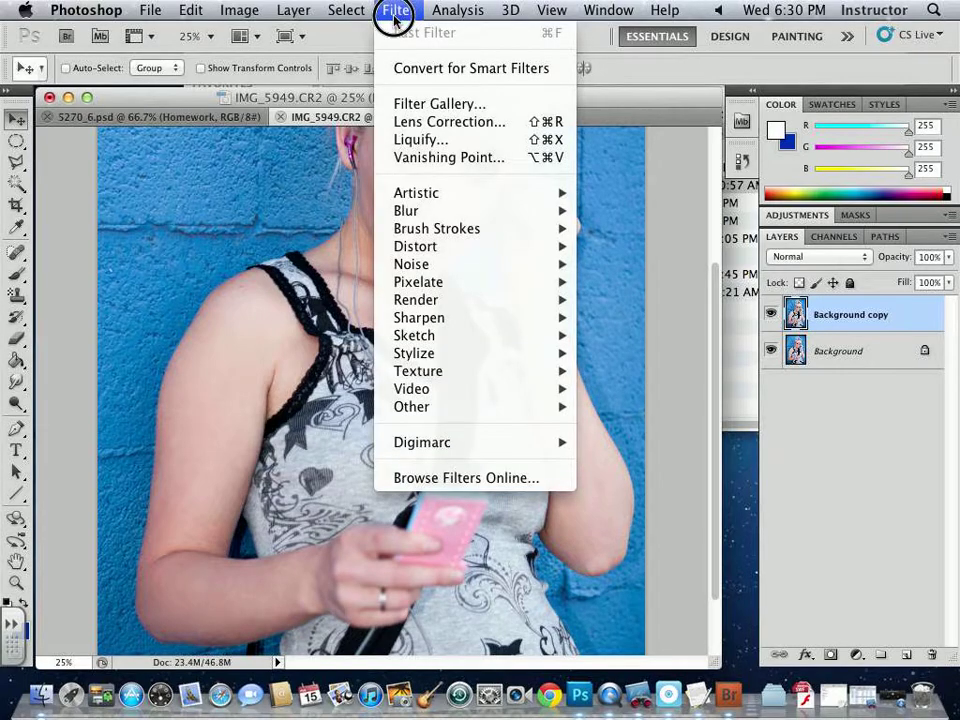
{"action": "left_click", "coordinate": [400, 140]}
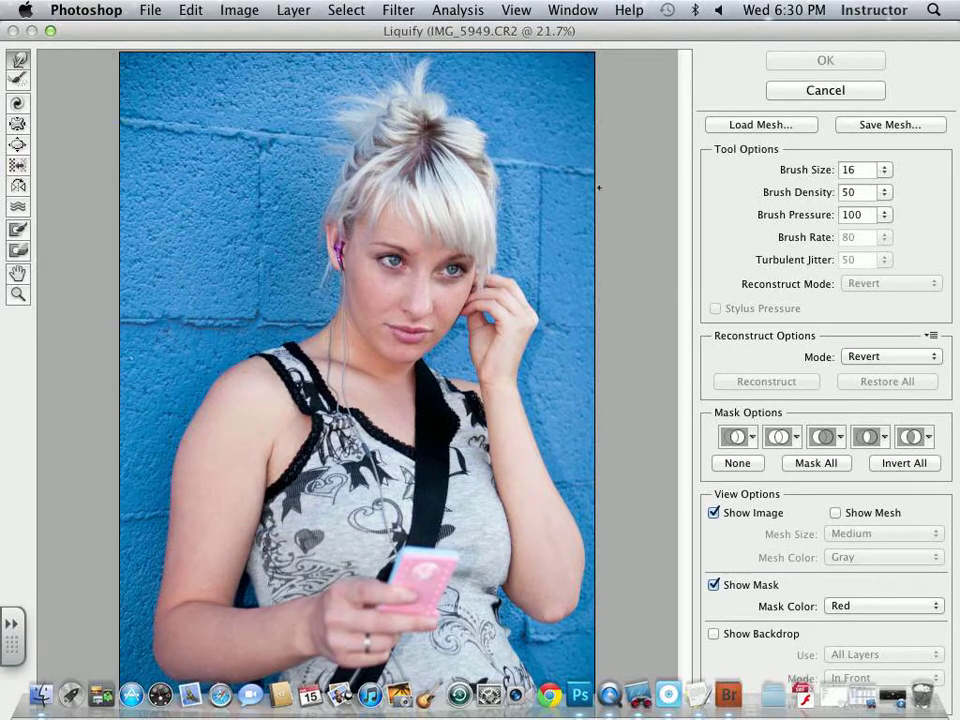
{"action": "left_click", "coordinate": [886, 170]}
{"action": "mouse_move", "coordinate": [797, 192]}
{"action": "left_mouse_down"}
{"action": "mouse_move", "coordinate": [857, 190]}
{"action": "mouse_move", "coordinate": [843, 190]}
{"action": "left_mouse_up"}
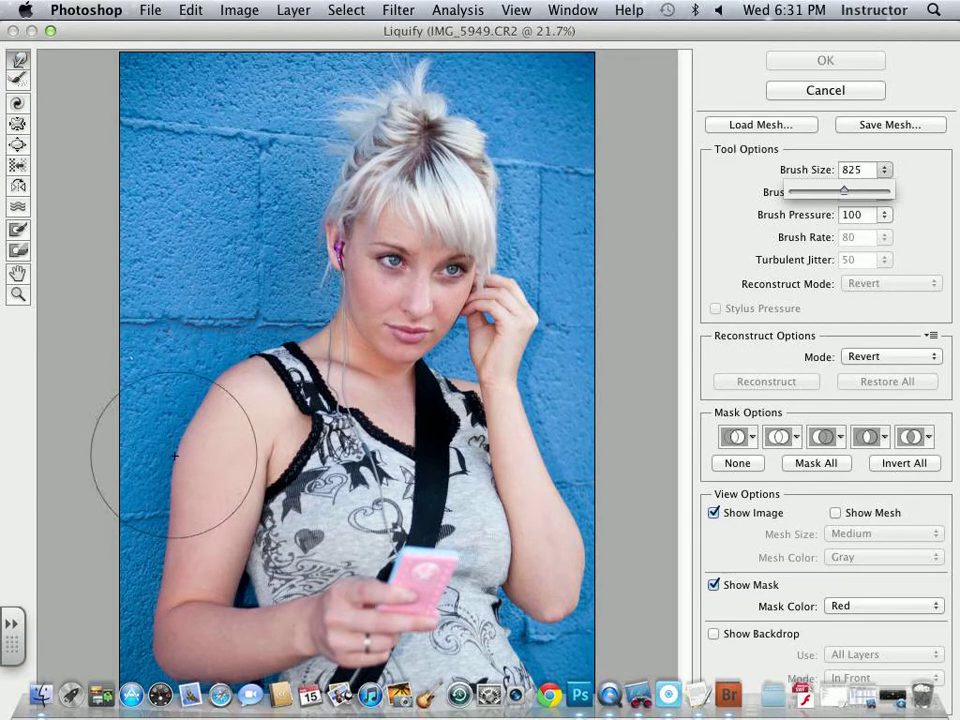
{"action": "left_click_drag", "start_coordinate": [172, 462], "coordinate": [183, 450]}
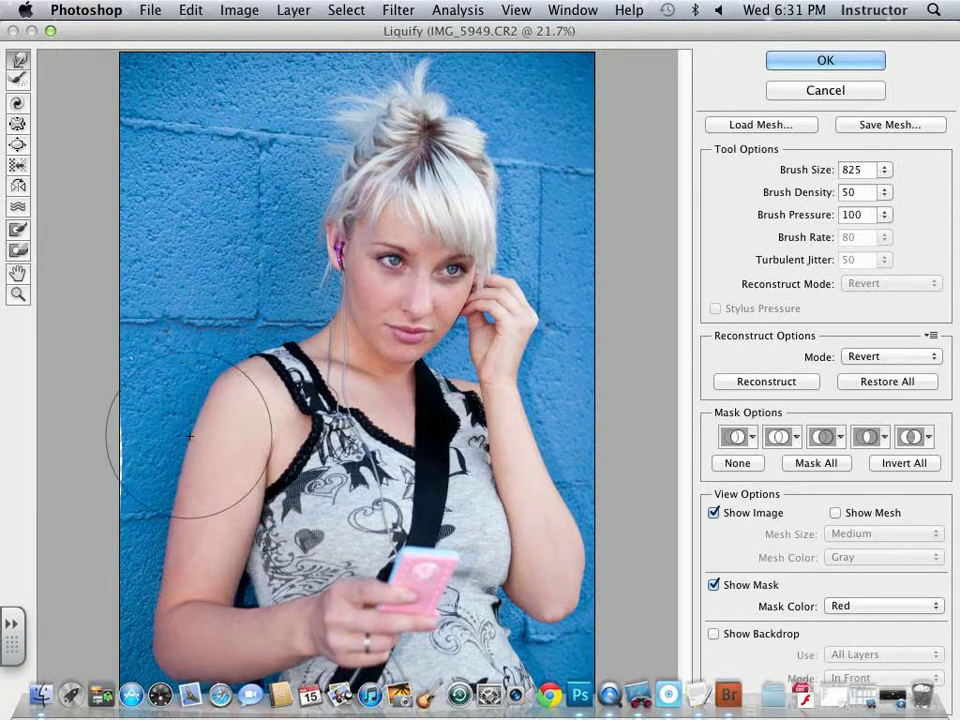
{"action": "mouse_move", "coordinate": [176, 471]}
{"action": "left_mouse_down"}
{"action": "mouse_move", "coordinate": [146, 510]}
{"action": "mouse_move", "coordinate": [158, 540]}
{"action": "left_mouse_up"}
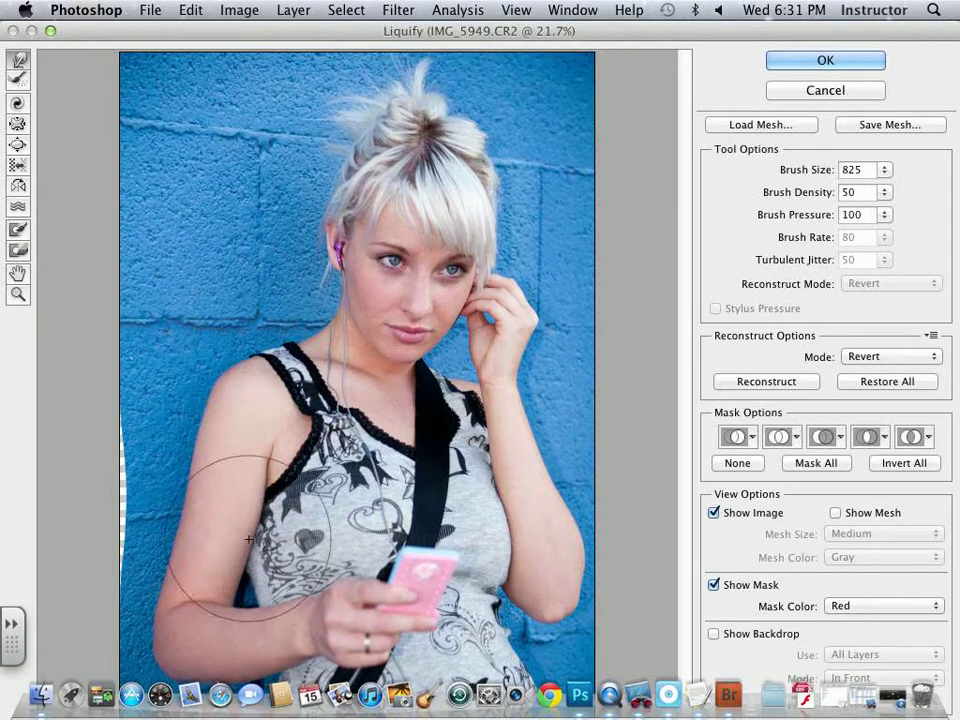
{"action": "mouse_move", "coordinate": [243, 523]}
{"action": "left_mouse_down"}
{"action": "mouse_move", "coordinate": [235, 455]}
{"action": "mouse_move", "coordinate": [253, 506]}
{"action": "mouse_move", "coordinate": [256, 488]}
{"action": "left_mouse_up"}
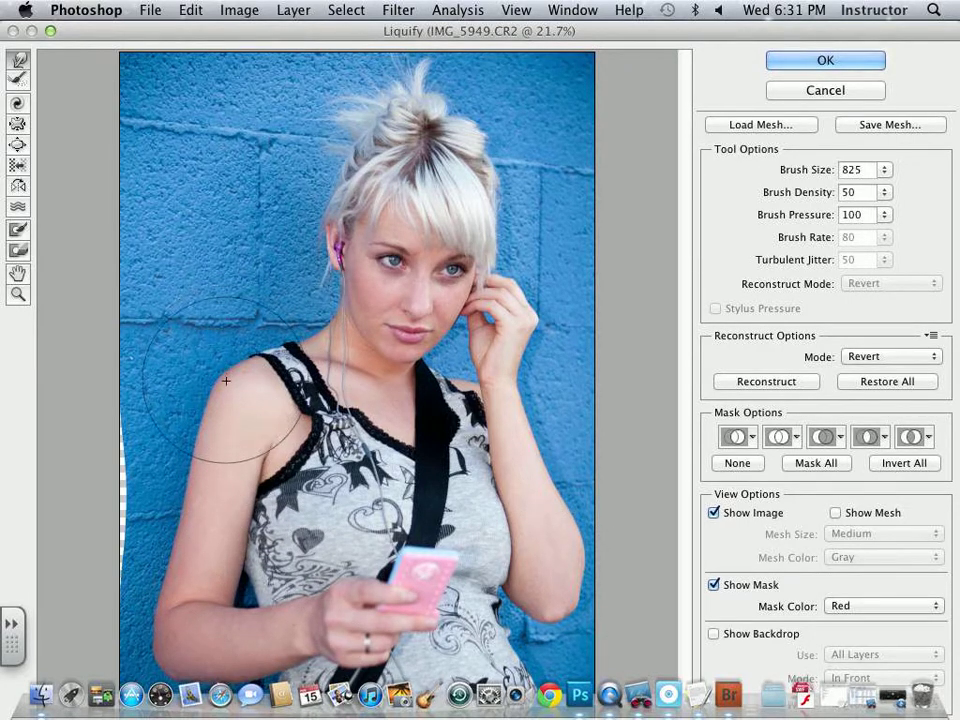
{"action": "left_click", "coordinate": [18, 79]}
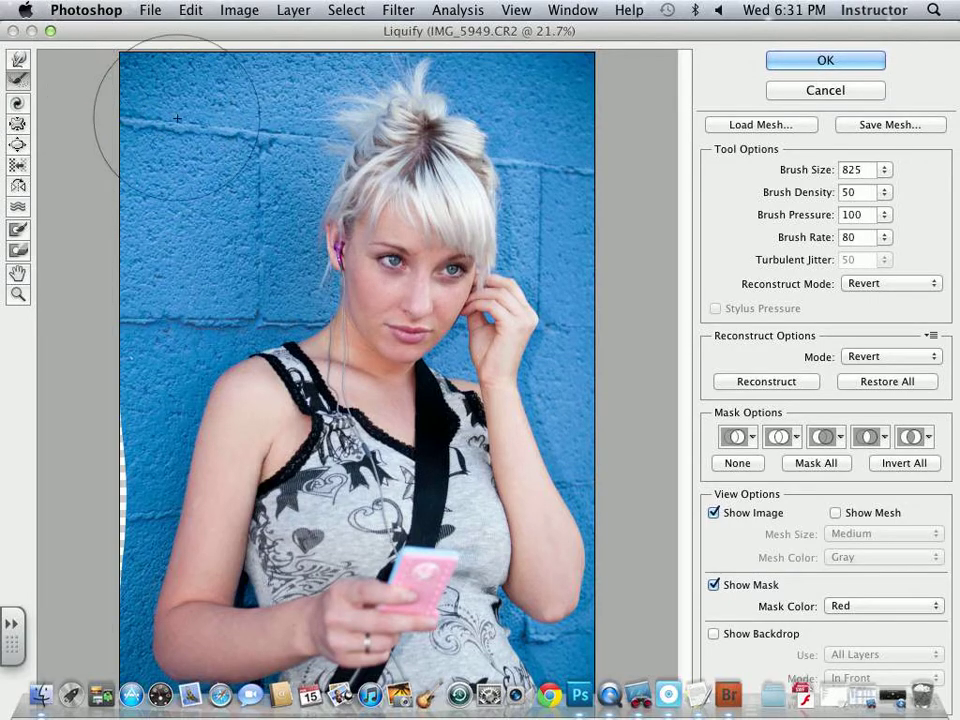
{"action": "left_click_drag", "start_coordinate": [189, 583], "coordinate": [204, 553]}
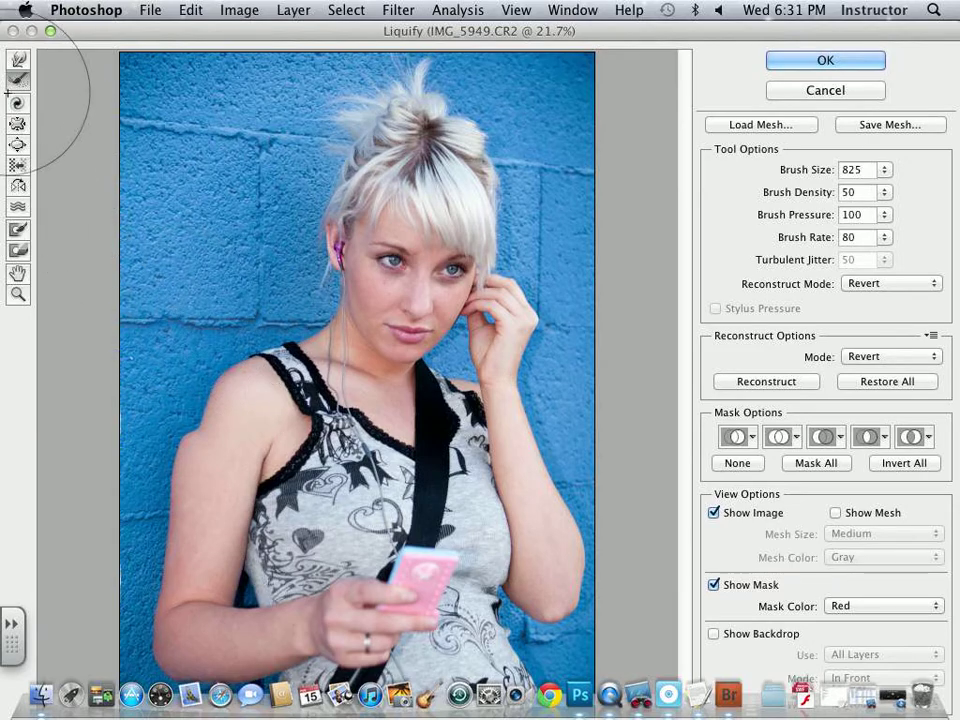
{"action": "mouse_move", "coordinate": [103, 30]}
{"action": "left_mouse_down"}
{"action": "mouse_move", "coordinate": [148, 30]}
{"action": "mouse_move", "coordinate": [115, 22]}
{"action": "left_mouse_up"}
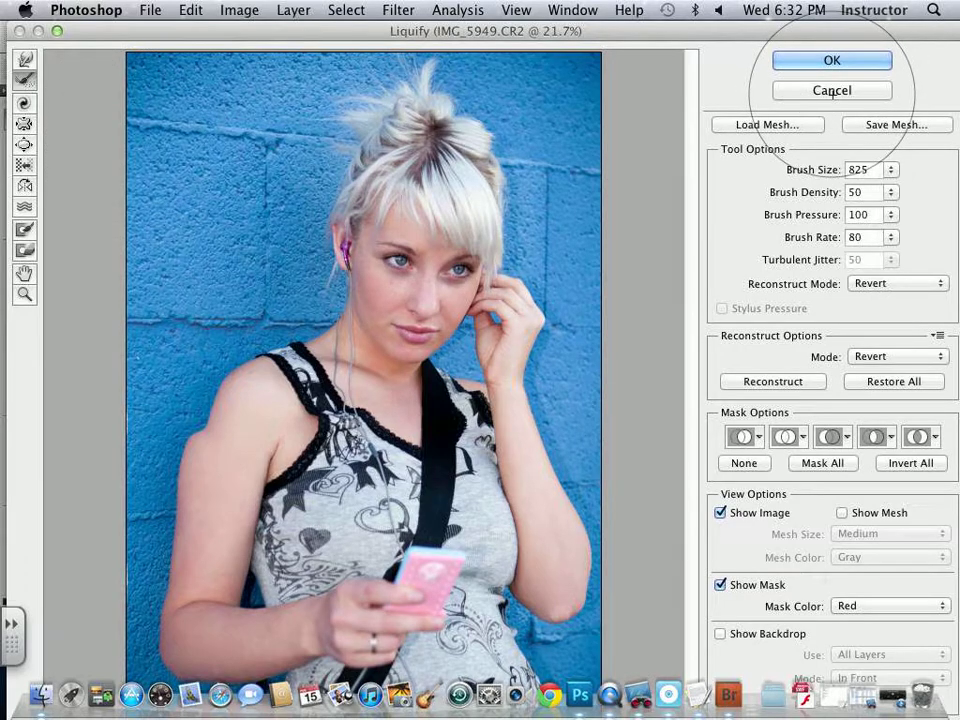
{"action": "left_click_drag", "start_coordinate": [185, 30], "coordinate": [183, 20]}
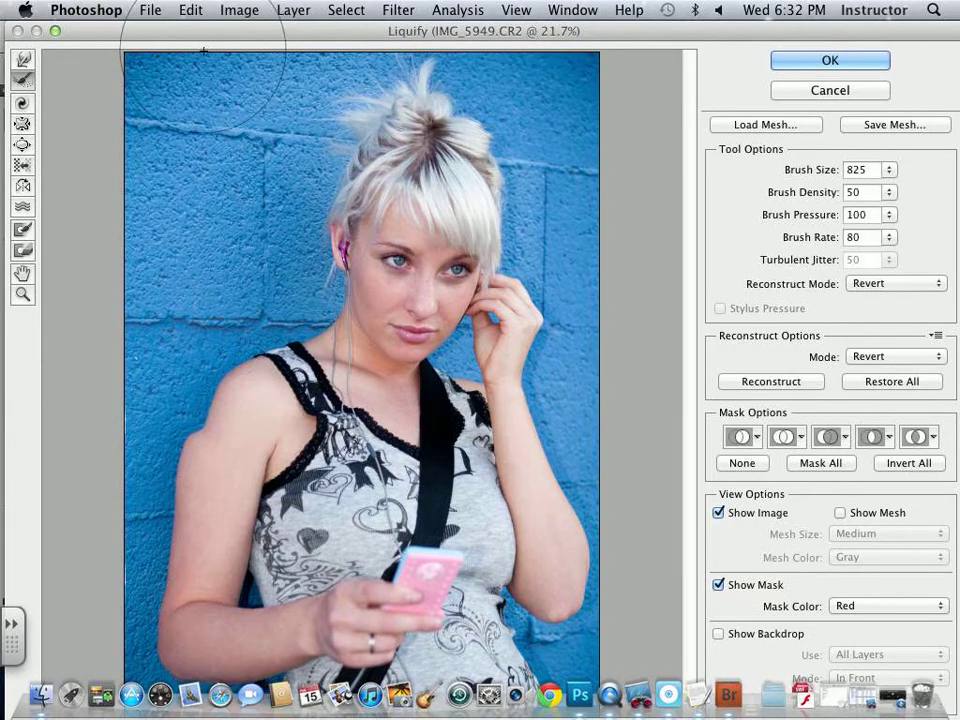
{"action": "mouse_move", "coordinate": [223, 28]}
{"action": "left_mouse_down"}
{"action": "mouse_move", "coordinate": [153, 28]}
{"action": "mouse_move", "coordinate": [317, 194]}
{"action": "mouse_move", "coordinate": [272, 30]}
{"action": "left_mouse_up"}
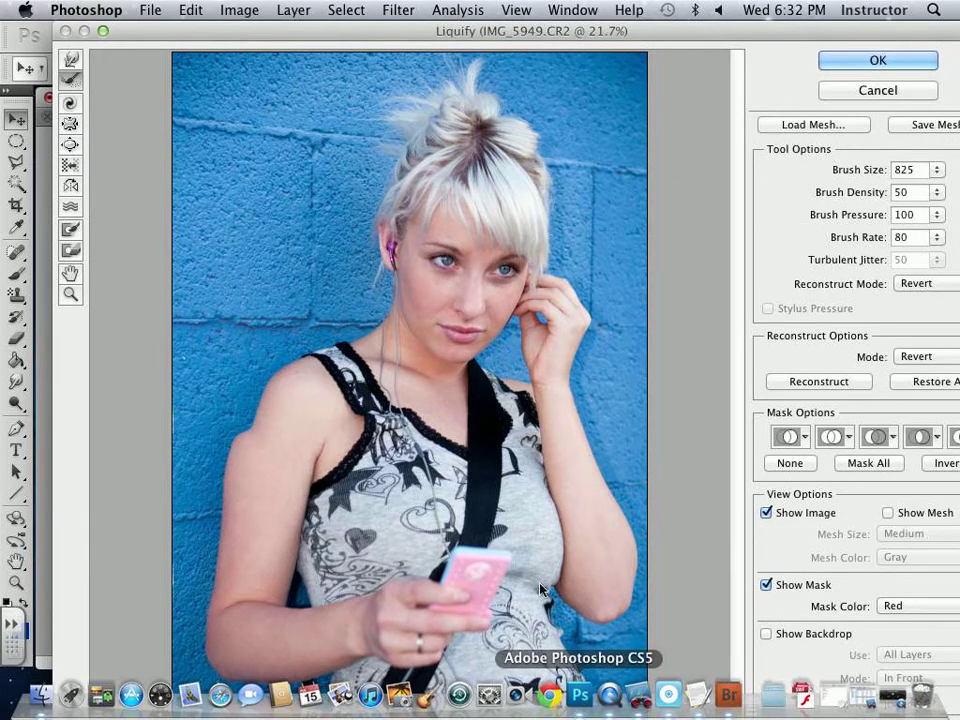
{"action": "mouse_move", "coordinate": [406, 42]}
{"action": "left_mouse_down"}
{"action": "mouse_move", "coordinate": [347, 32]}
{"action": "mouse_move", "coordinate": [384, 42]}
{"action": "left_mouse_up"}
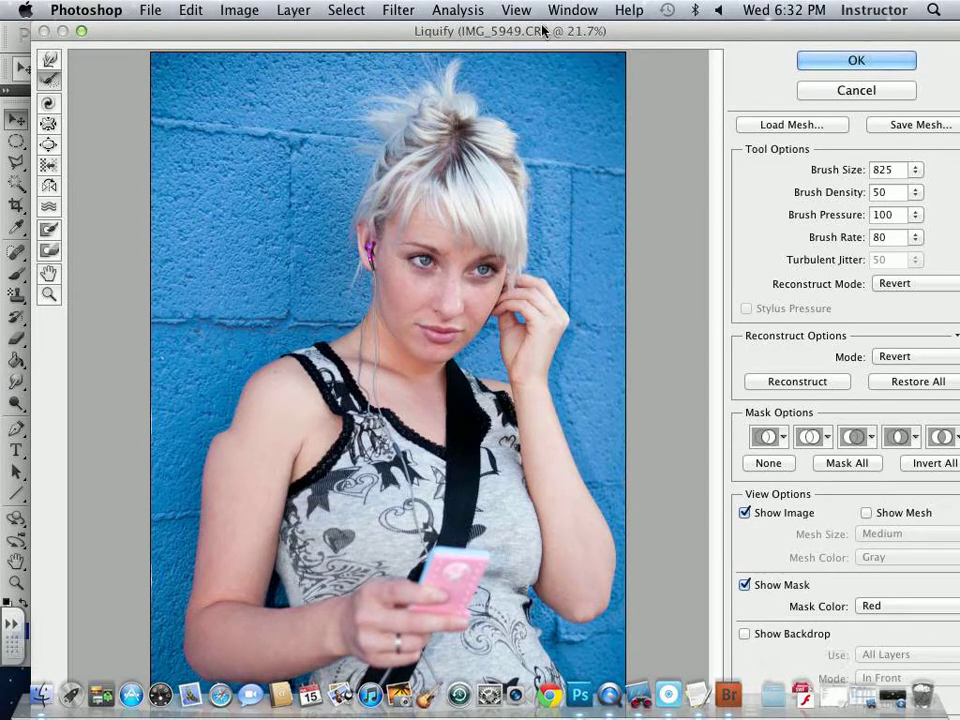
{"action": "left_click_drag", "start_coordinate": [558, 36], "coordinate": [575, 36]}
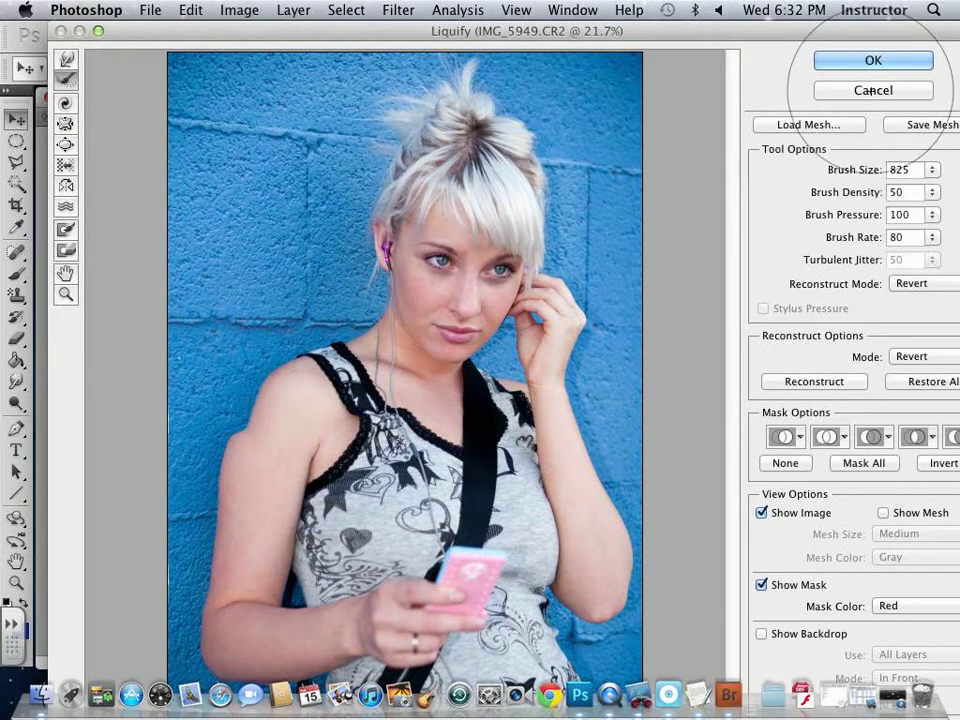
- Force quit Photoshop, and reopen IMG_5949.CR2 from the 1 Liquify folder in Photoshop
{"action": "key", "text": "super+alt+Escape"}
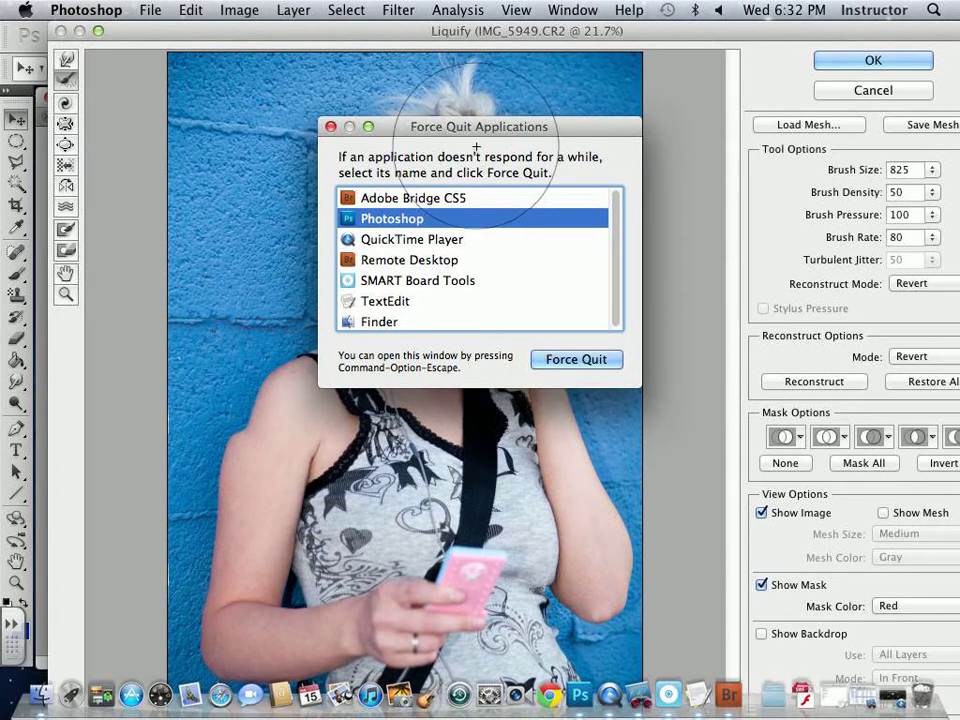
{"action": "left_click_drag", "start_coordinate": [508, 133], "coordinate": [469, 119]}
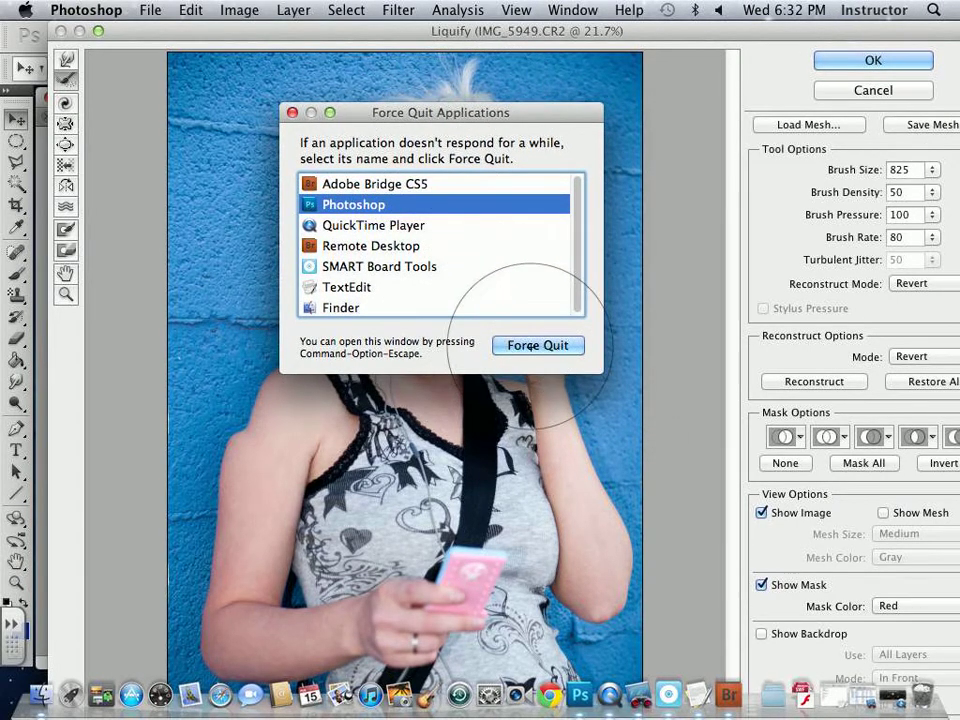
{"action": "left_click", "coordinate": [529, 347]}
{"action": "left_click", "coordinate": [556, 212]}
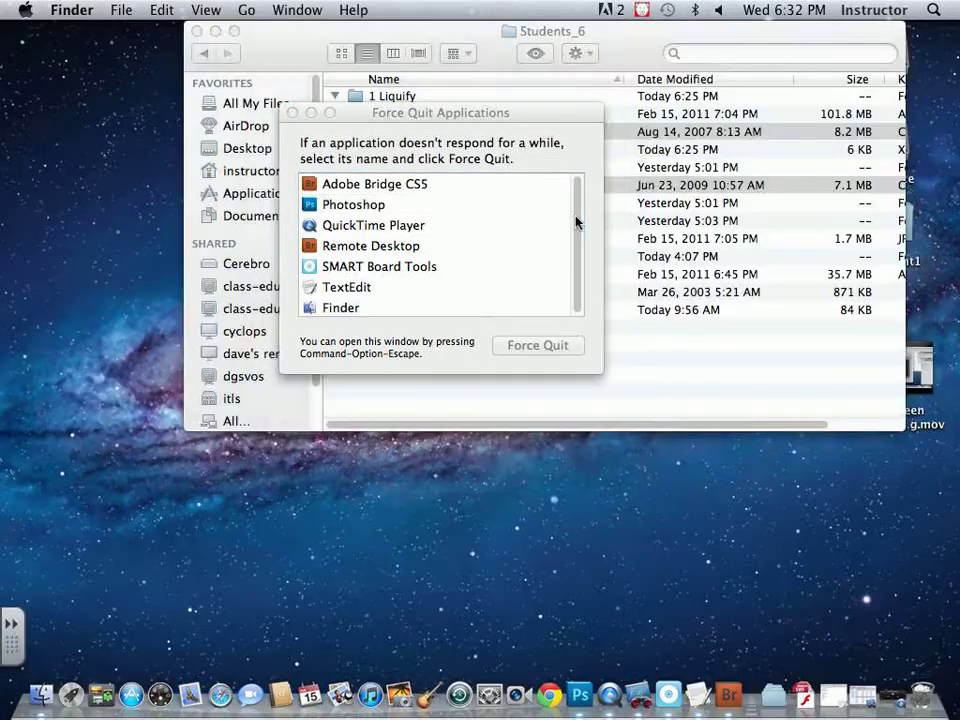
{"action": "left_click", "coordinate": [292, 112]}
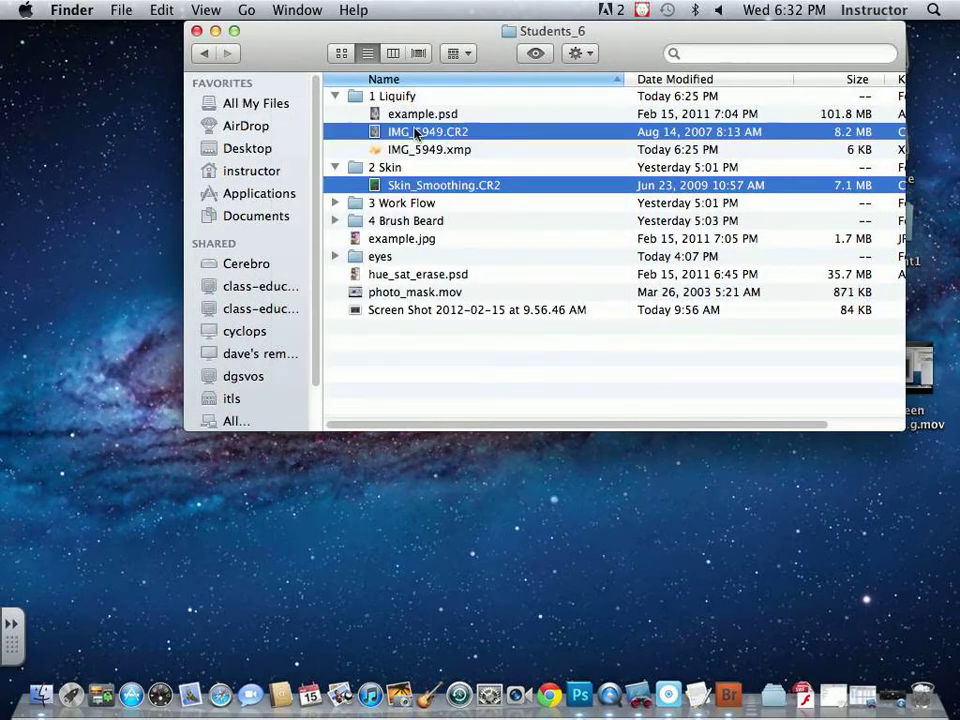
{"action": "left_click", "coordinate": [426, 136]}
{"action": "left_click_drag", "start_coordinate": [426, 136], "coordinate": [580, 692]}
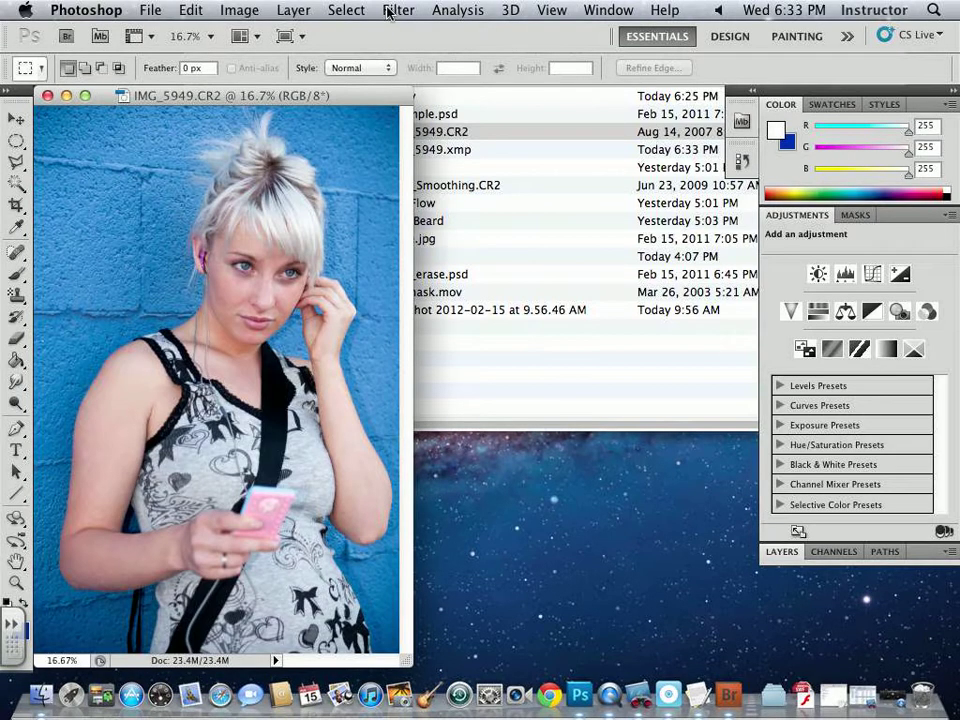
- Reduce the image size of IMG_5949.CR2 by setting its resolution to 120 pixels/inch with resampling
{"action": "left_click", "coordinate": [389, 12]}
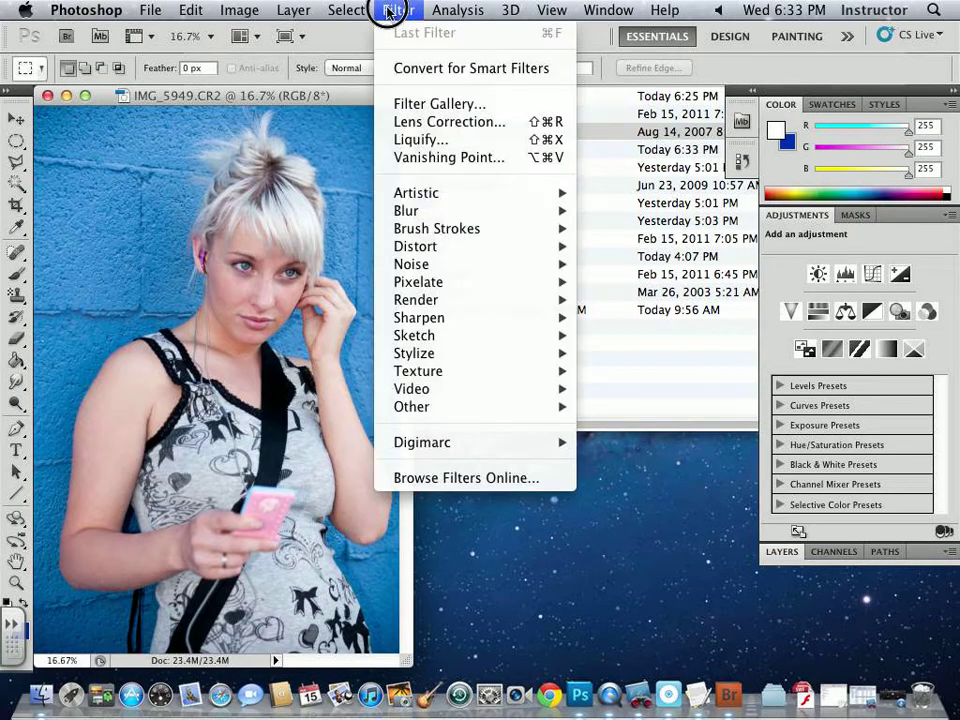
{"action": "mouse_move", "coordinate": [234, 33]}
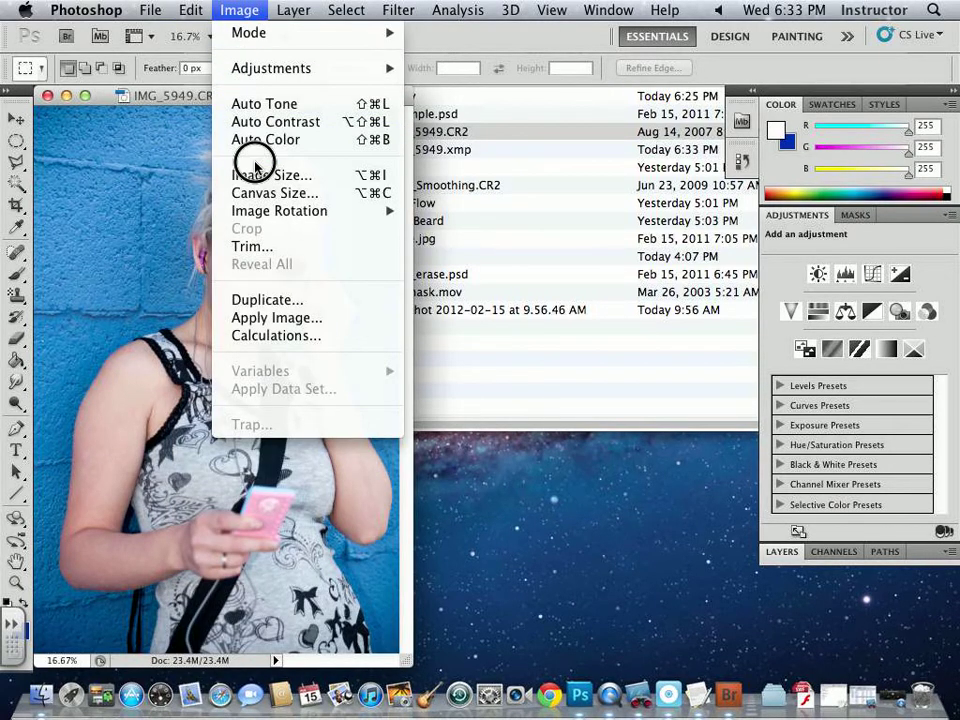
{"action": "left_click", "coordinate": [258, 178]}
{"action": "left_click", "coordinate": [317, 364]}
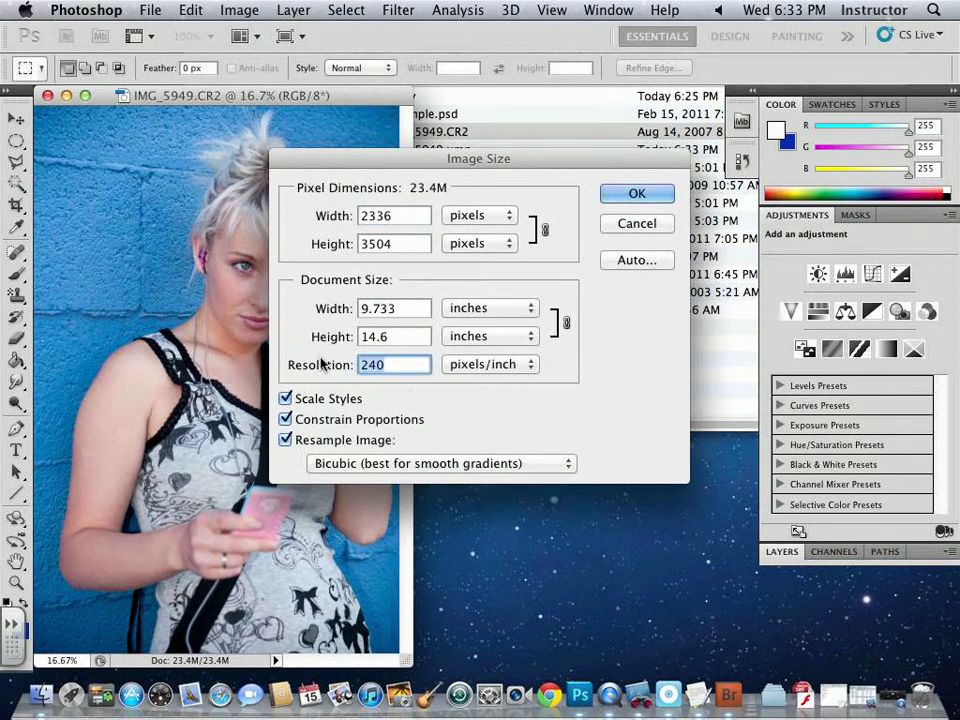
{"action": "type", "text": "120"}
{"action": "key", "text": "Return"}
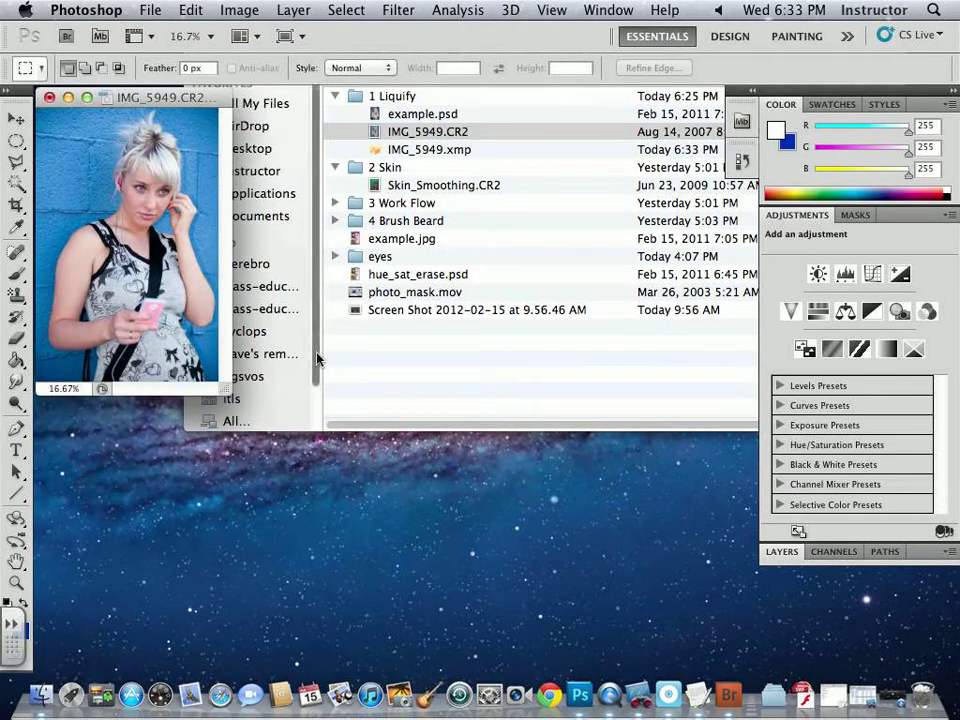
- Display the portrait at 50% in an enlarged document window, and open it in the Liquify filter
{"action": "left_click_drag", "start_coordinate": [222, 391], "coordinate": [676, 643]}
{"action": "key", "text": "super+equal"}
{"action": "key", "text": "super+equal"}
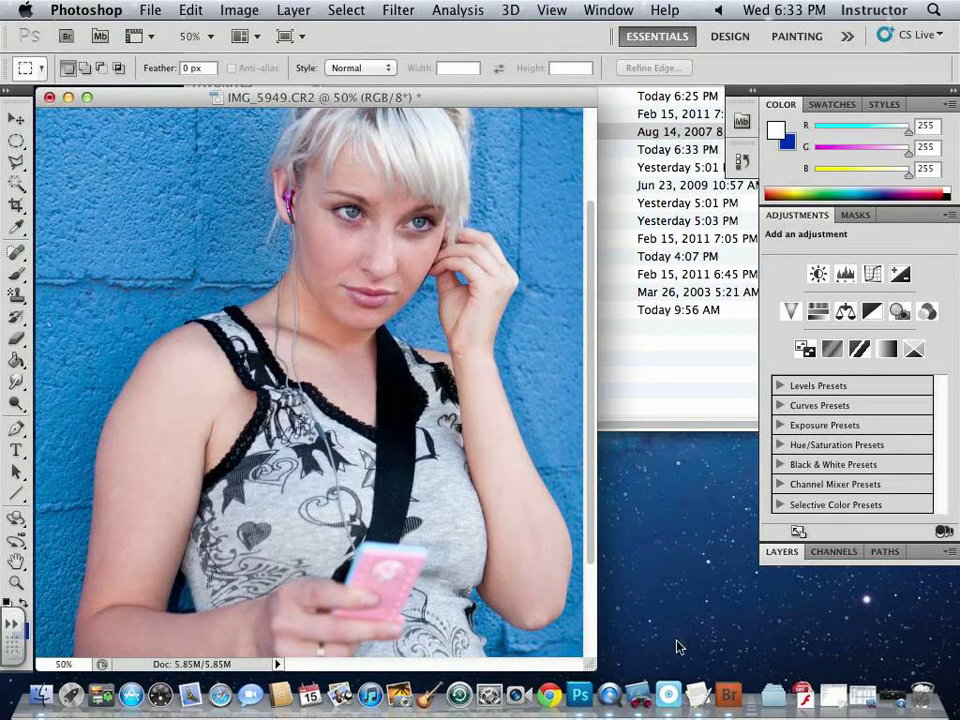
{"action": "left_click", "coordinate": [398, 10]}
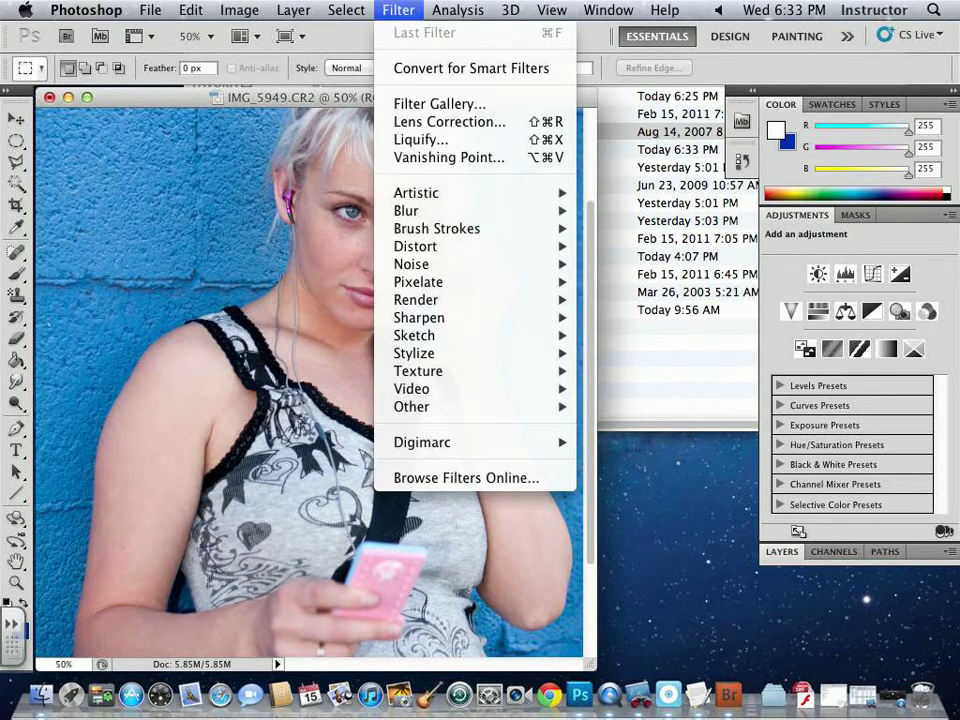
{"action": "left_click", "coordinate": [417, 141]}
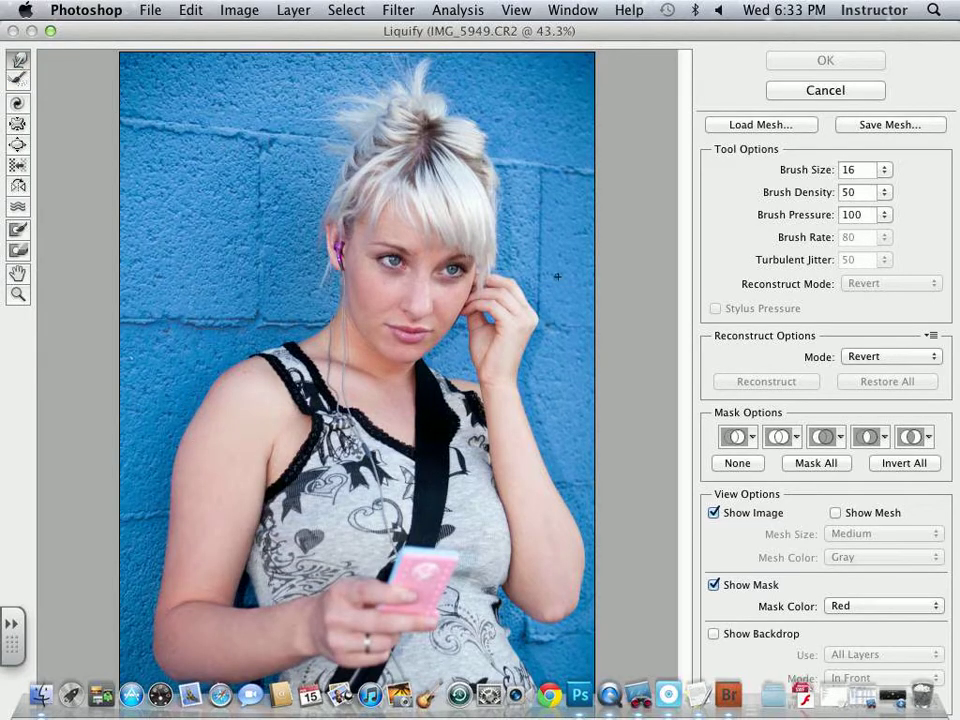
- Try to push the phone-holding arm's outer edge inward with brush size 751, and undo the stroke
{"action": "left_click", "coordinate": [884, 170]}
{"action": "left_click", "coordinate": [840, 192]}
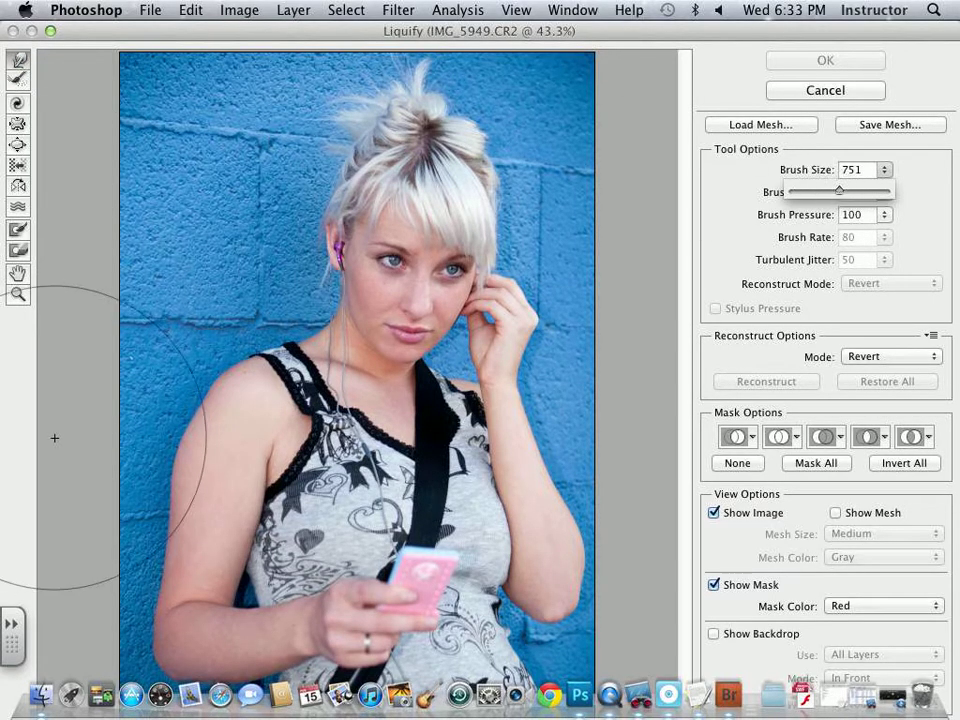
{"action": "left_click_drag", "start_coordinate": [60, 440], "coordinate": [188, 448]}
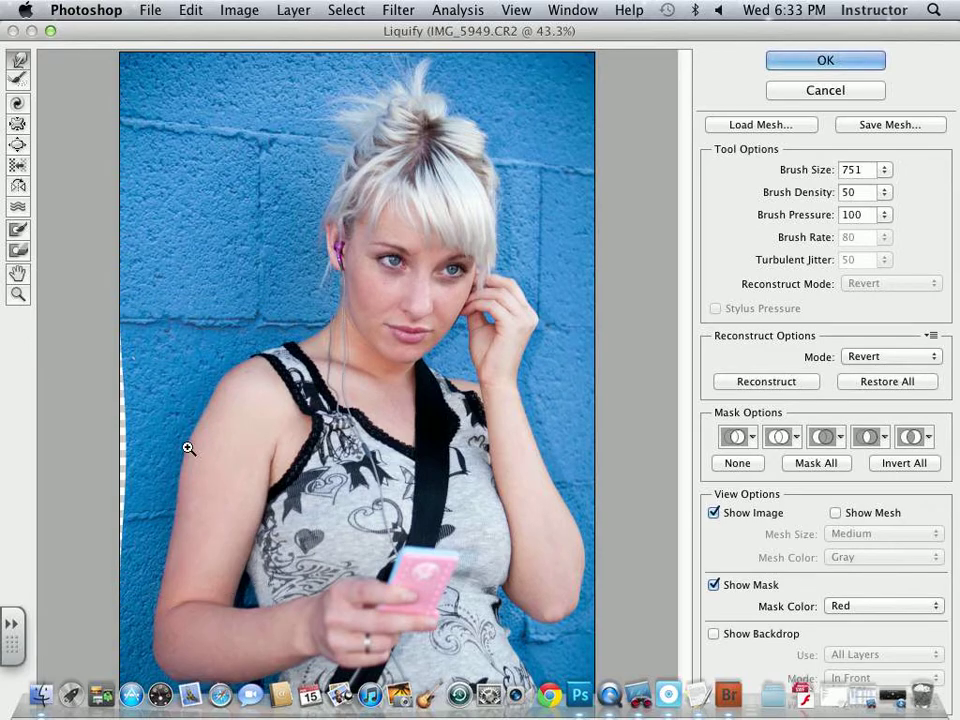
{"action": "key", "text": "super+z"}
- Slim the upper part of the phone-holding arm with the Forward Warp tool at brush size 400, and apply the Liquify filter
{"action": "left_click", "coordinate": [864, 170]}
{"action": "type", "text": "400"}
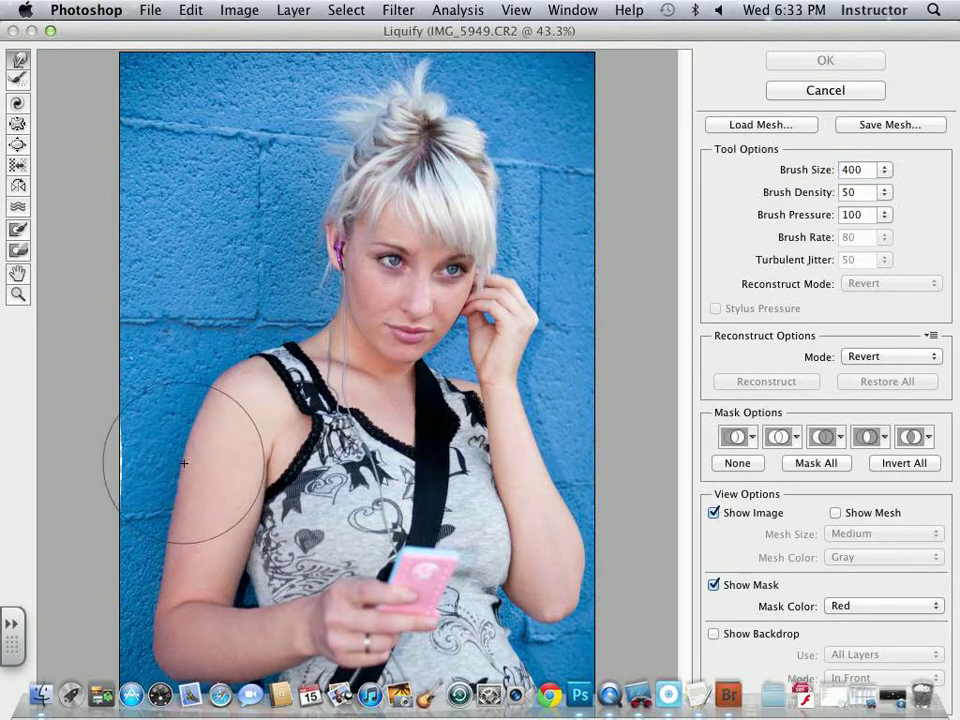
{"action": "mouse_move", "coordinate": [184, 446]}
{"action": "left_mouse_down"}
{"action": "mouse_move", "coordinate": [193, 439]}
{"action": "mouse_move", "coordinate": [165, 513]}
{"action": "left_mouse_up"}
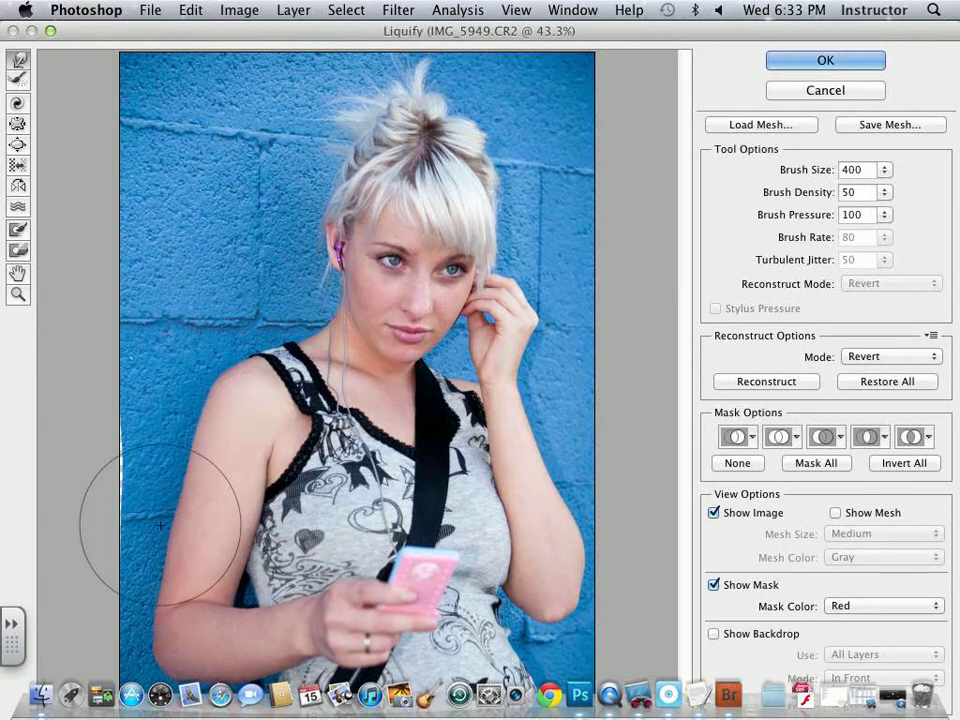
{"action": "left_click", "coordinate": [822, 59]}
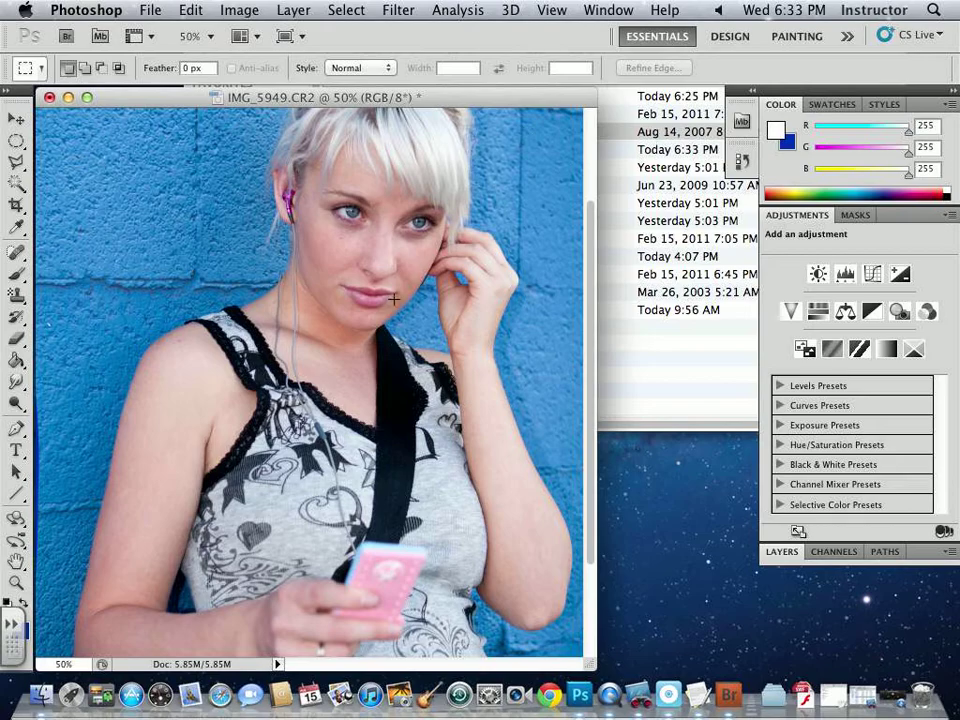
- Display the whole portrait at 33.3% in a wider window, reopen it in Liquify, and activate the Hand tool
{"action": "key", "text": "super+minus"}
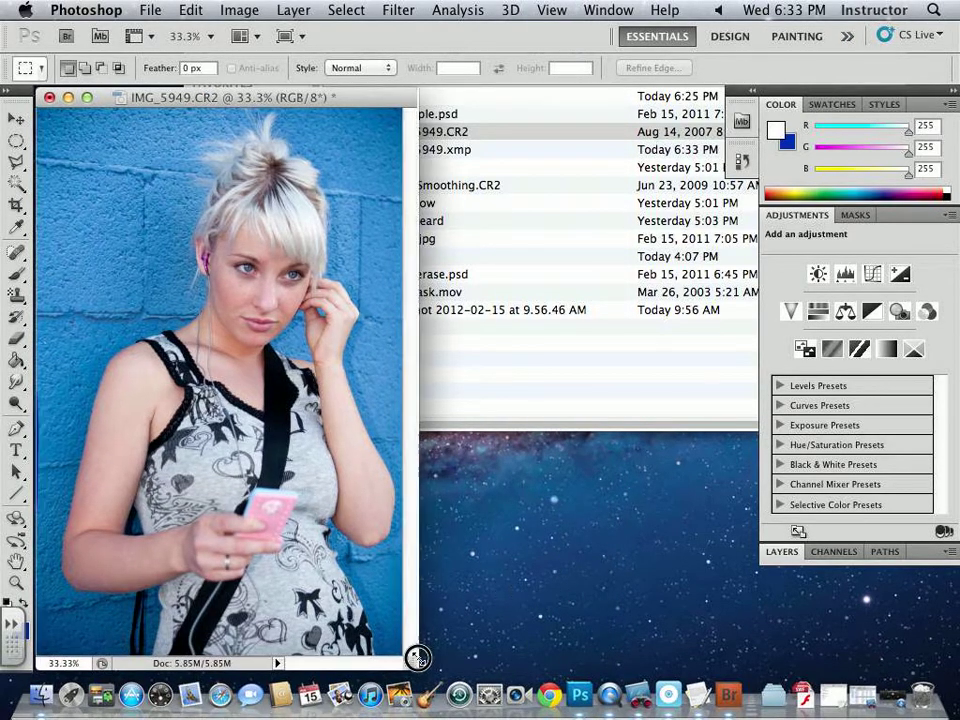
{"action": "left_click_drag", "start_coordinate": [410, 660], "coordinate": [591, 656]}
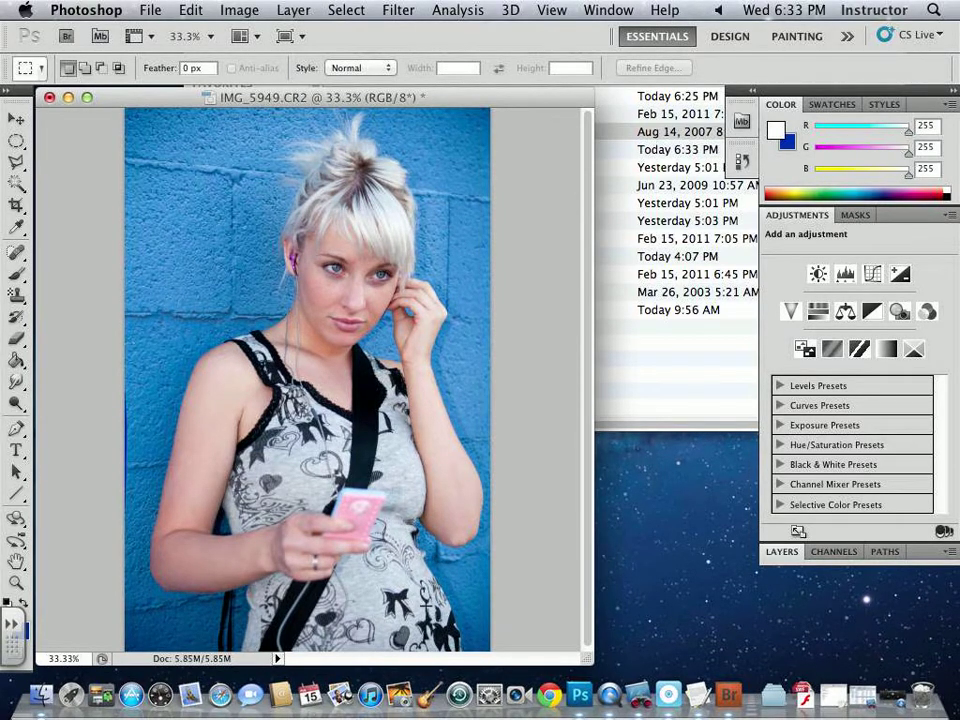
{"action": "left_click", "coordinate": [388, 10]}
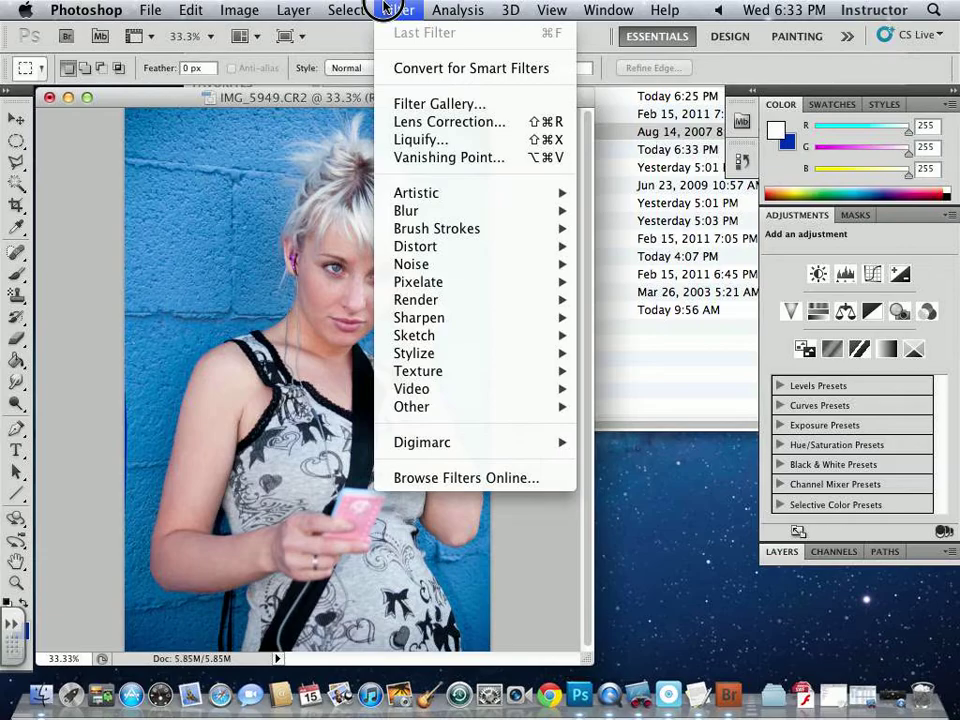
{"action": "left_click", "coordinate": [420, 143]}
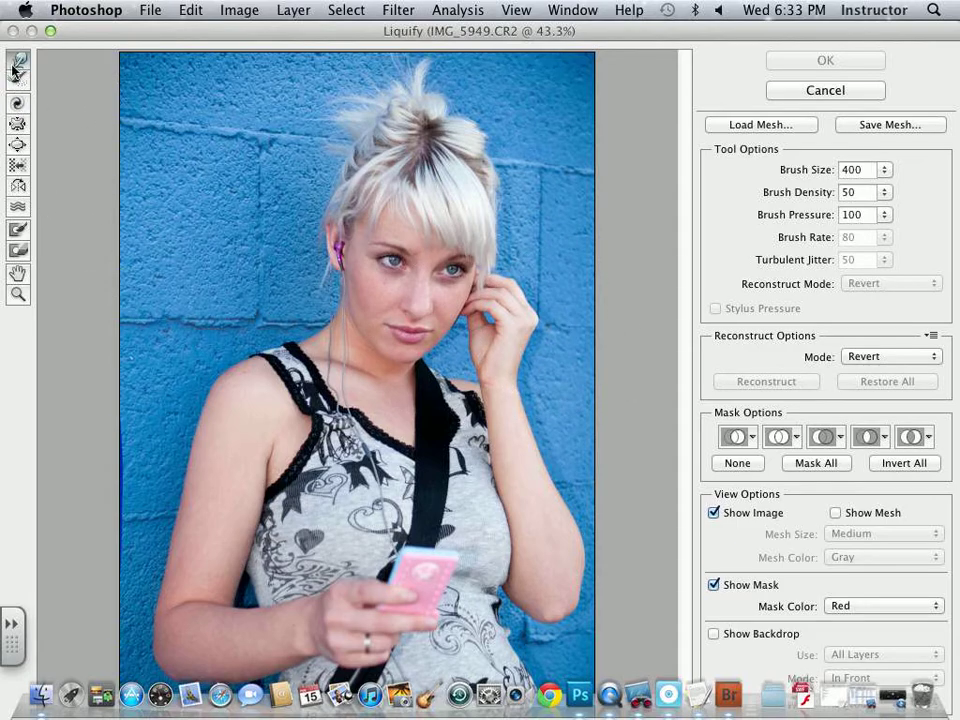
{"action": "left_click", "coordinate": [17, 275]}
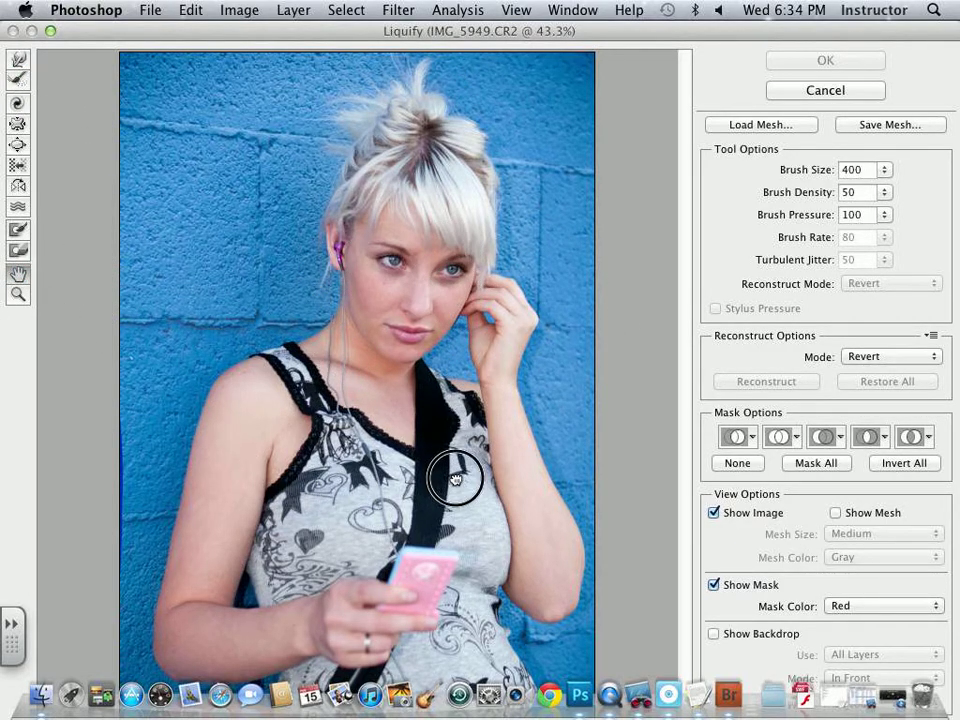
- Cancel the Liquify filter, and open example.psd from the 1 Liquify folder in its own floating document window
{"action": "mouse_move", "coordinate": [545, 31]}
{"action": "left_mouse_down"}
{"action": "mouse_move", "coordinate": [548, 66]}
{"action": "mouse_move", "coordinate": [556, 31]}
{"action": "left_mouse_up"}
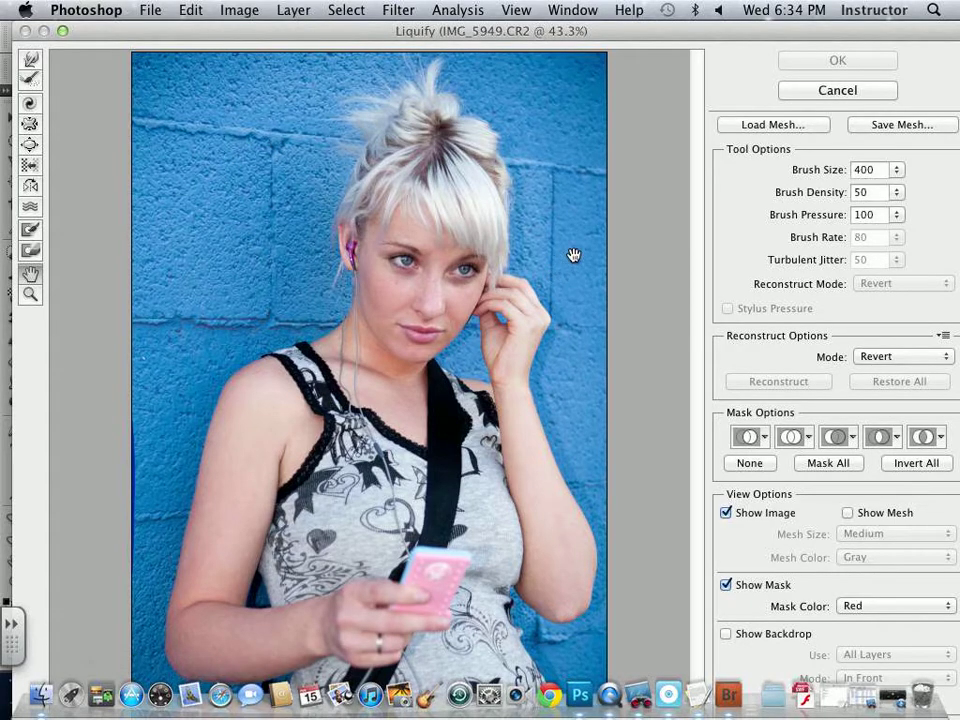
{"action": "left_click", "coordinate": [829, 92]}
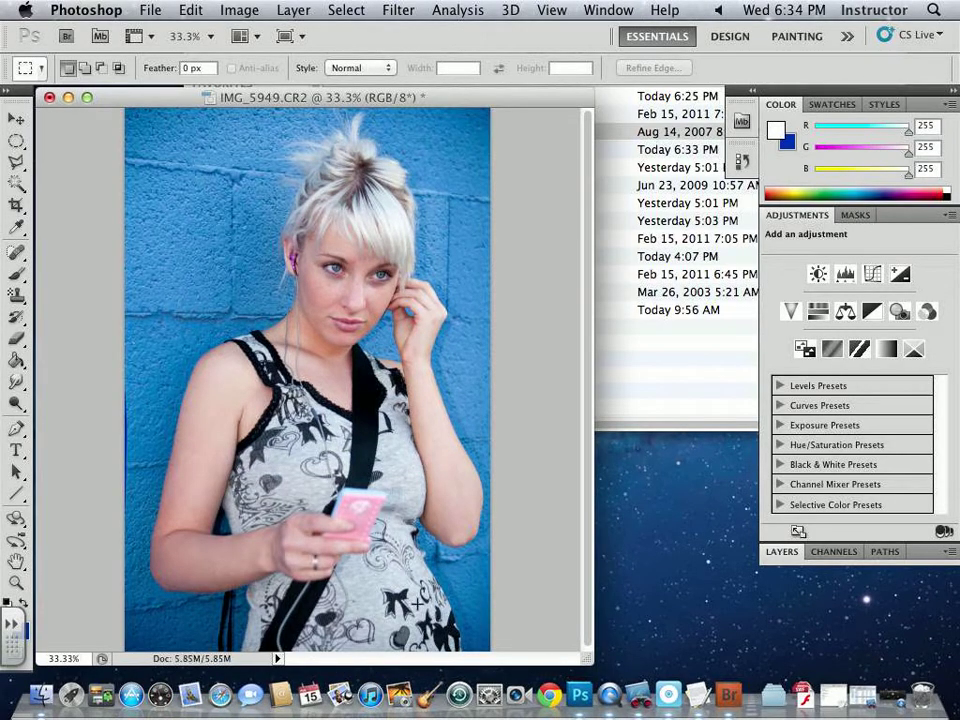
{"action": "left_click_drag", "start_coordinate": [253, 100], "coordinate": [280, 170]}
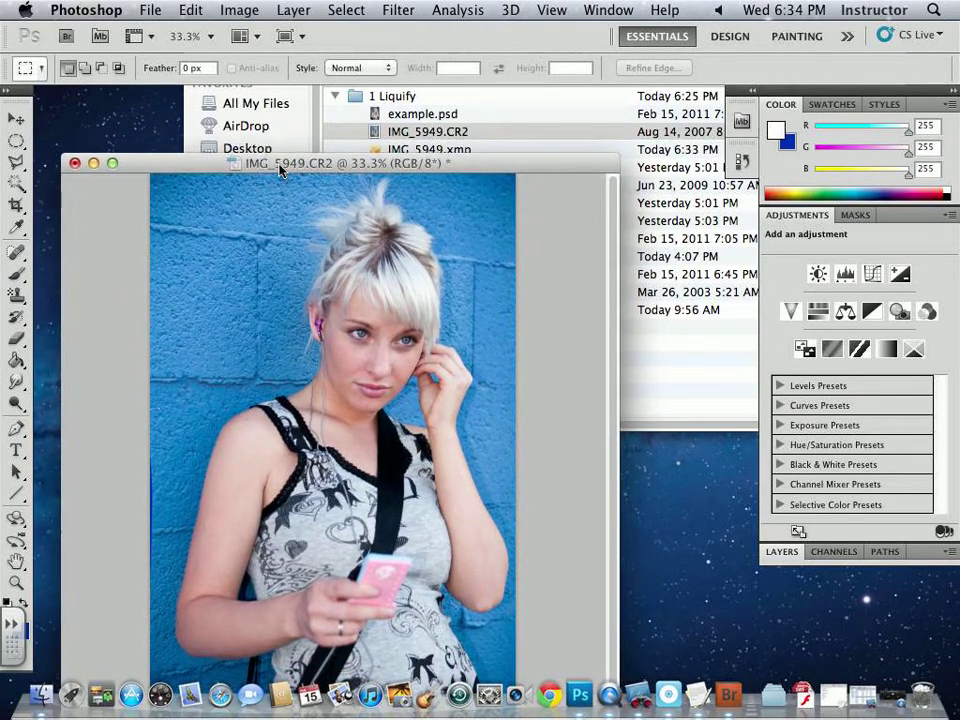
{"action": "double_click", "coordinate": [405, 116]}
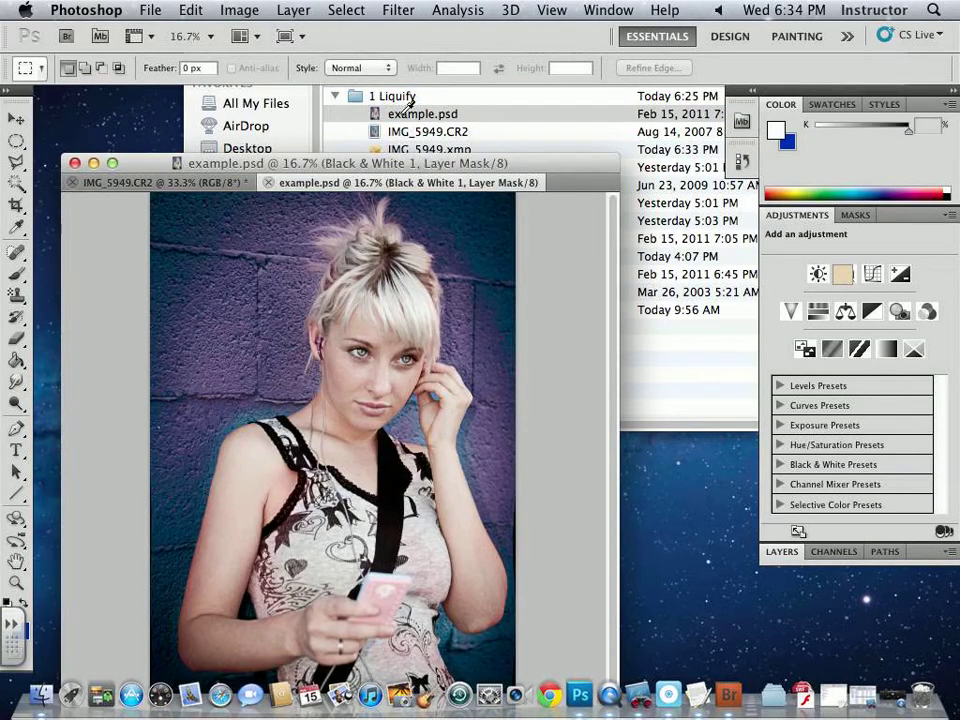
{"action": "left_click_drag", "start_coordinate": [336, 163], "coordinate": [405, 133]}
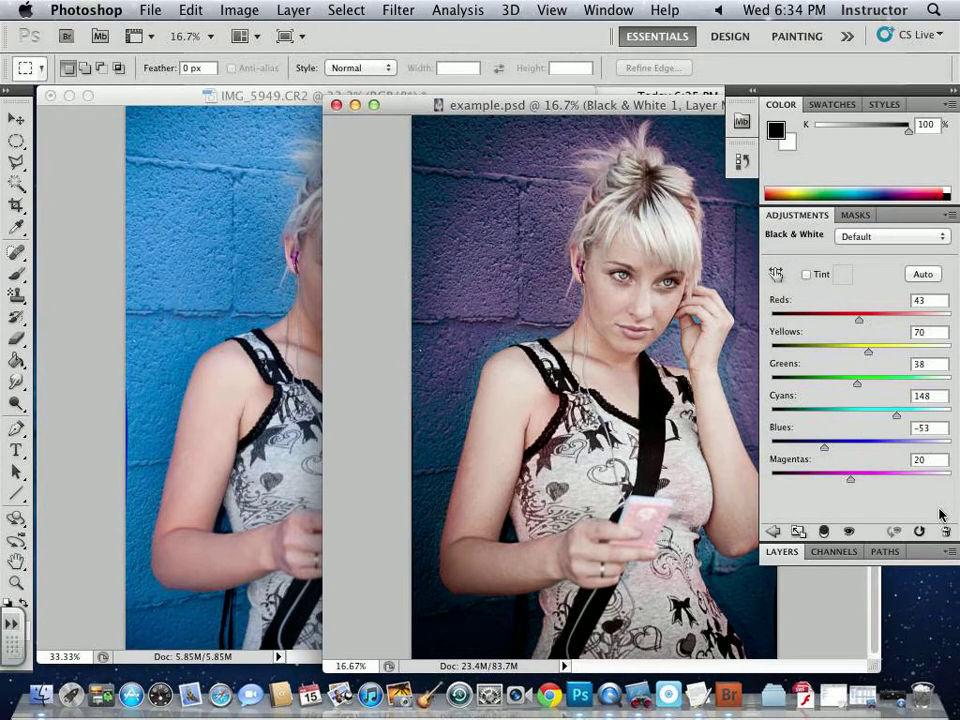
- Display the layer list of example.psd and hide the Black & White 1, Color Balance 1 and Background copy layers
{"action": "left_click", "coordinate": [785, 551]}
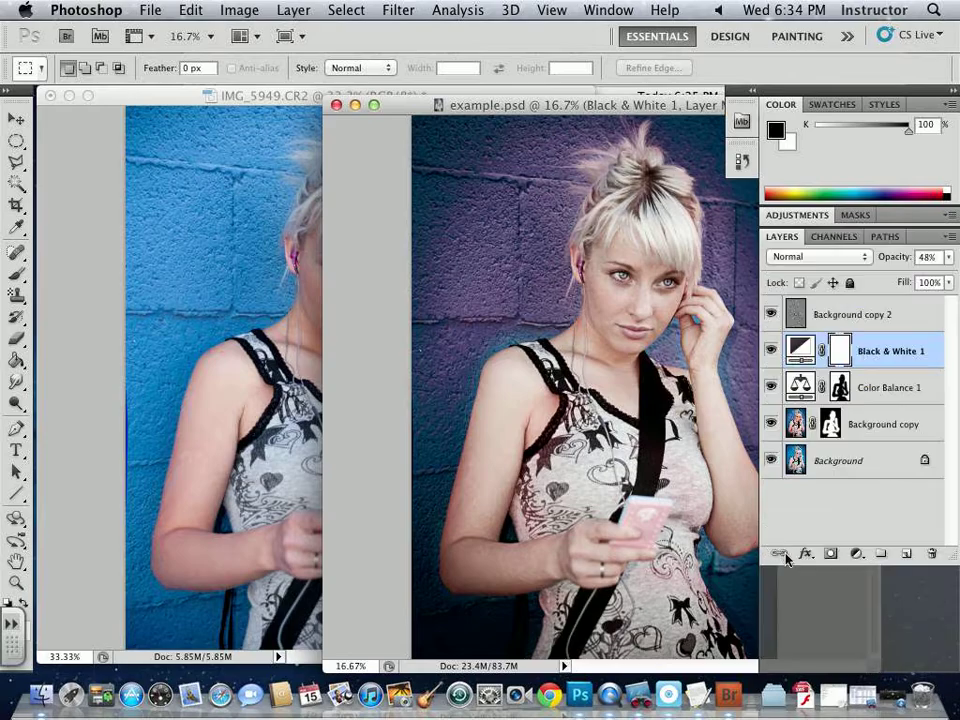
{"action": "left_click_drag", "start_coordinate": [622, 105], "coordinate": [406, 99]}
{"action": "left_click", "coordinate": [770, 350]}
{"action": "left_click", "coordinate": [769, 388]}
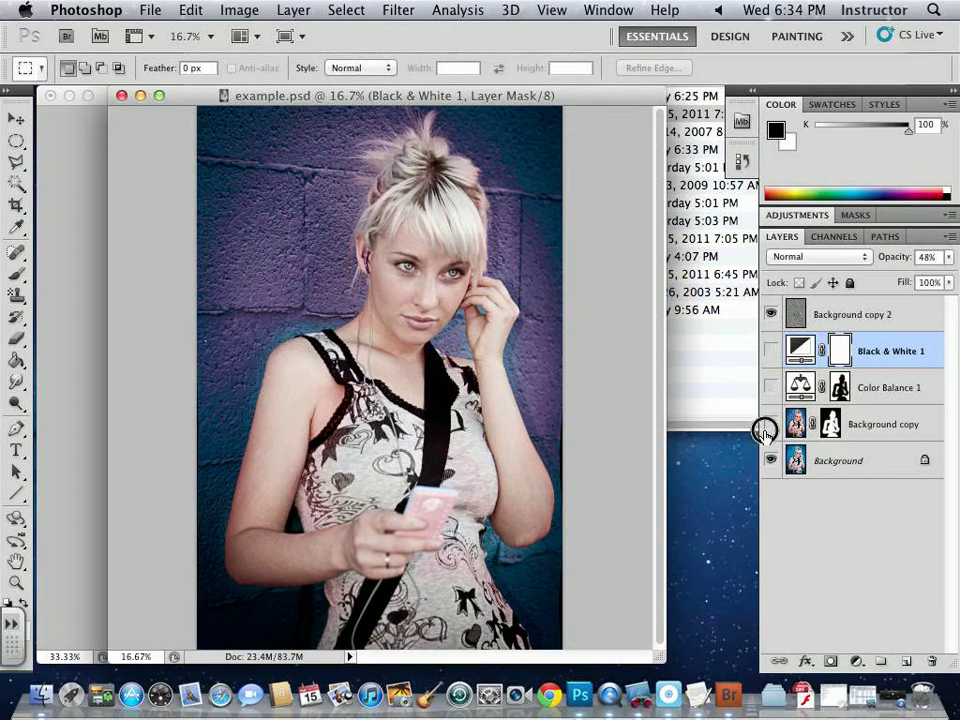
{"action": "left_click", "coordinate": [769, 424]}
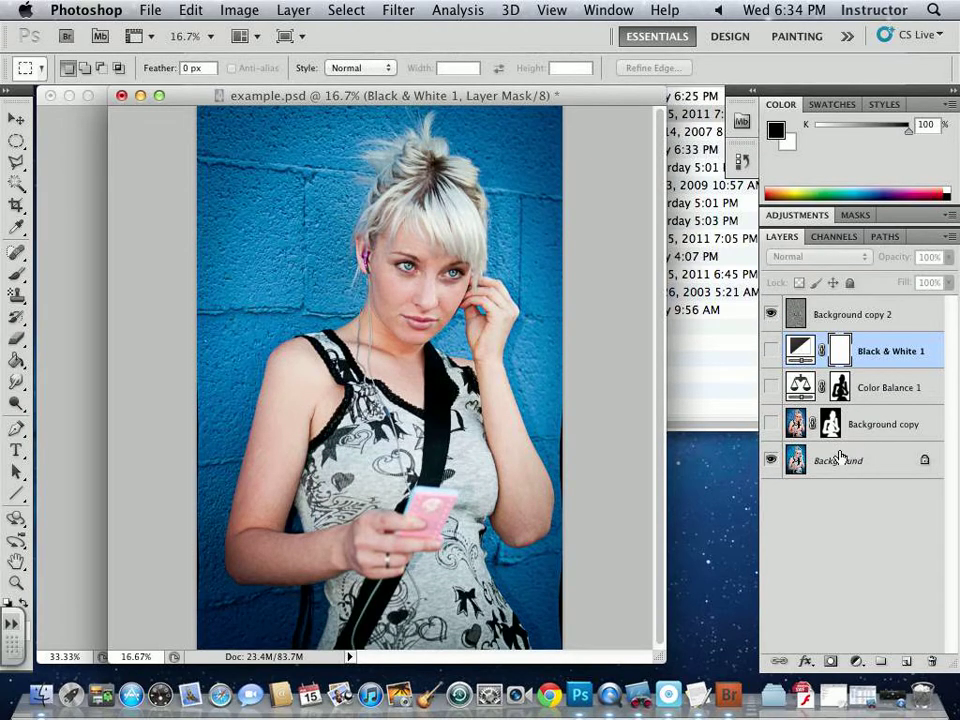
- Show the Background copy layer again at 52% opacity, and turn Color Balance 1 and Black & White 1 back on
{"action": "left_click", "coordinate": [770, 424]}
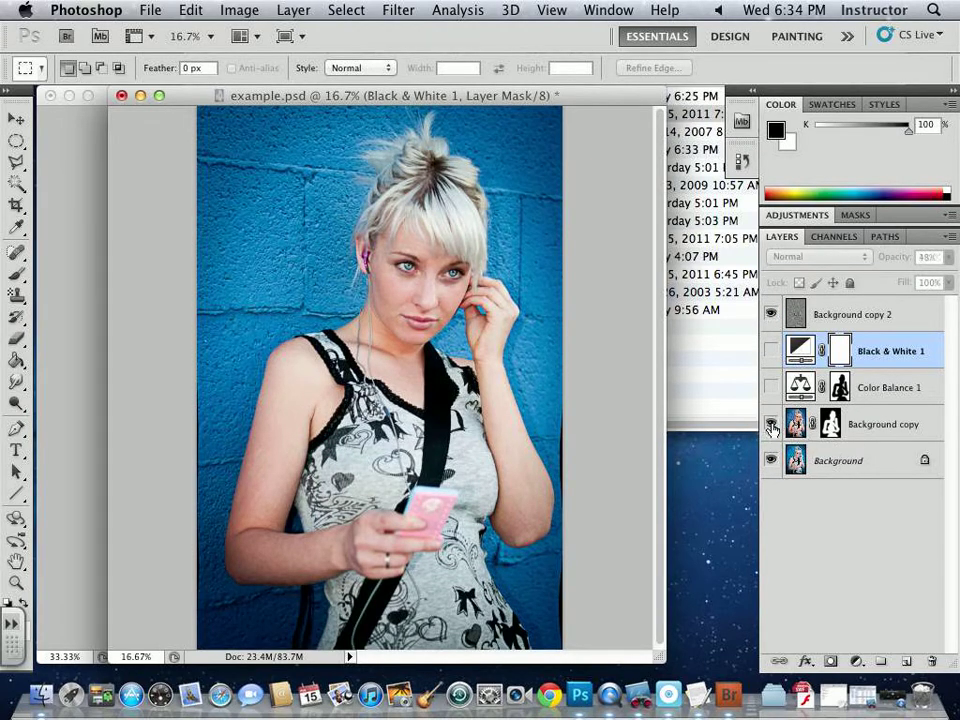
{"action": "left_click", "coordinate": [888, 425]}
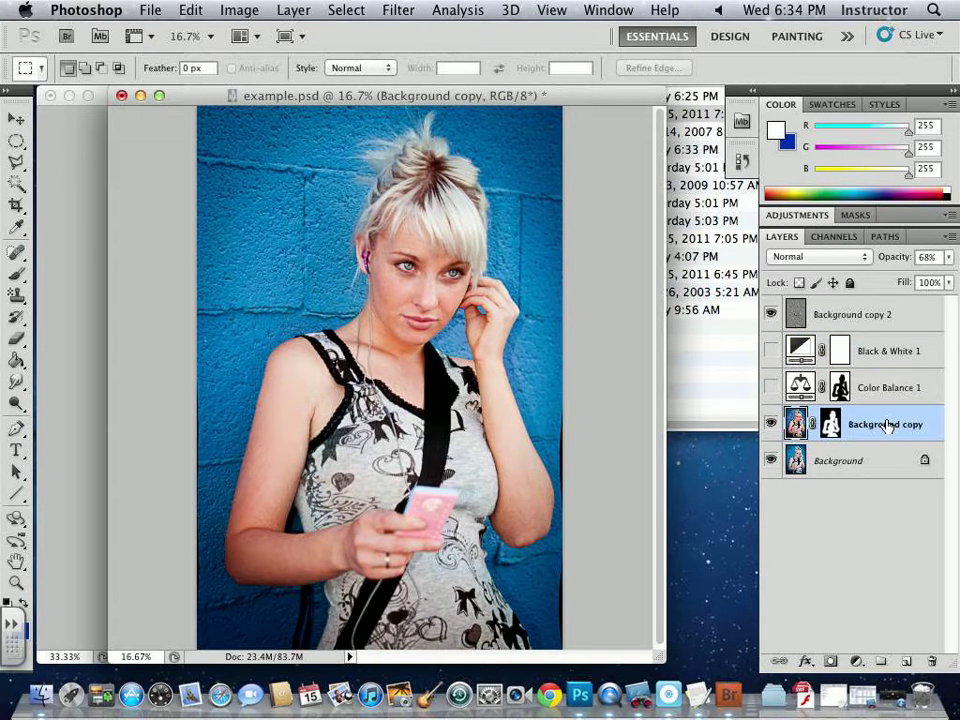
{"action": "left_click", "coordinate": [947, 257]}
{"action": "left_click_drag", "start_coordinate": [936, 274], "coordinate": [897, 280]}
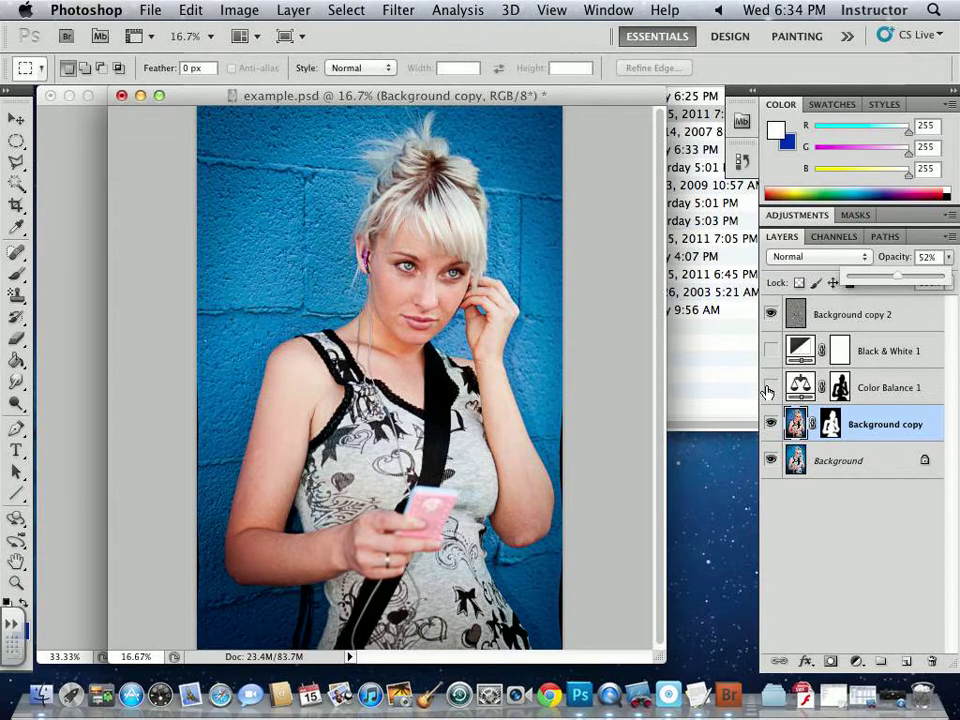
{"action": "left_click", "coordinate": [770, 388]}
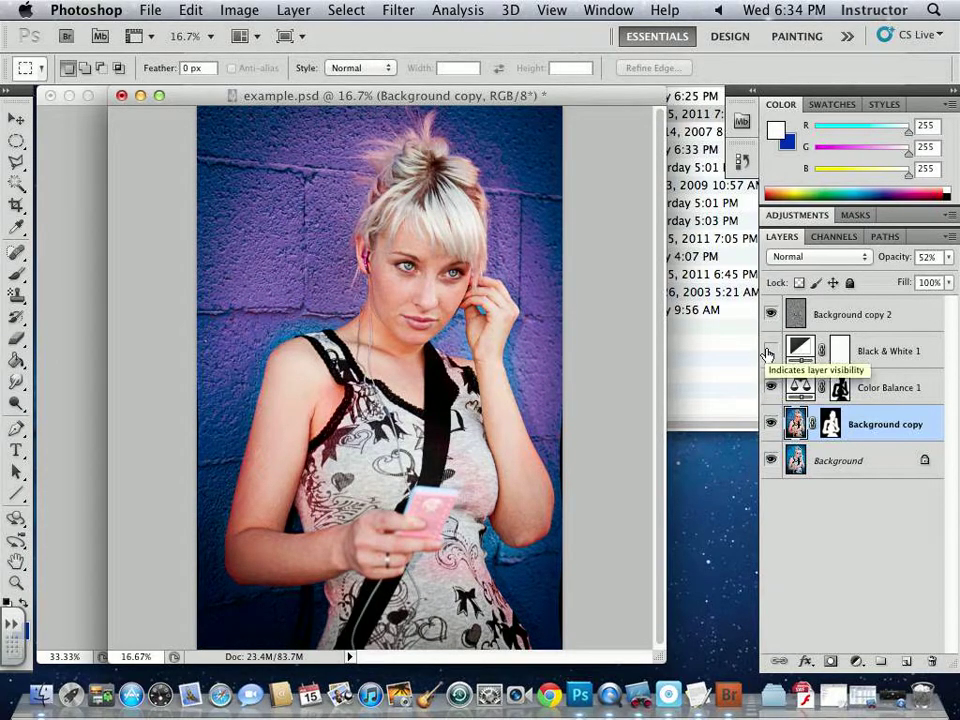
{"action": "left_click", "coordinate": [769, 351]}
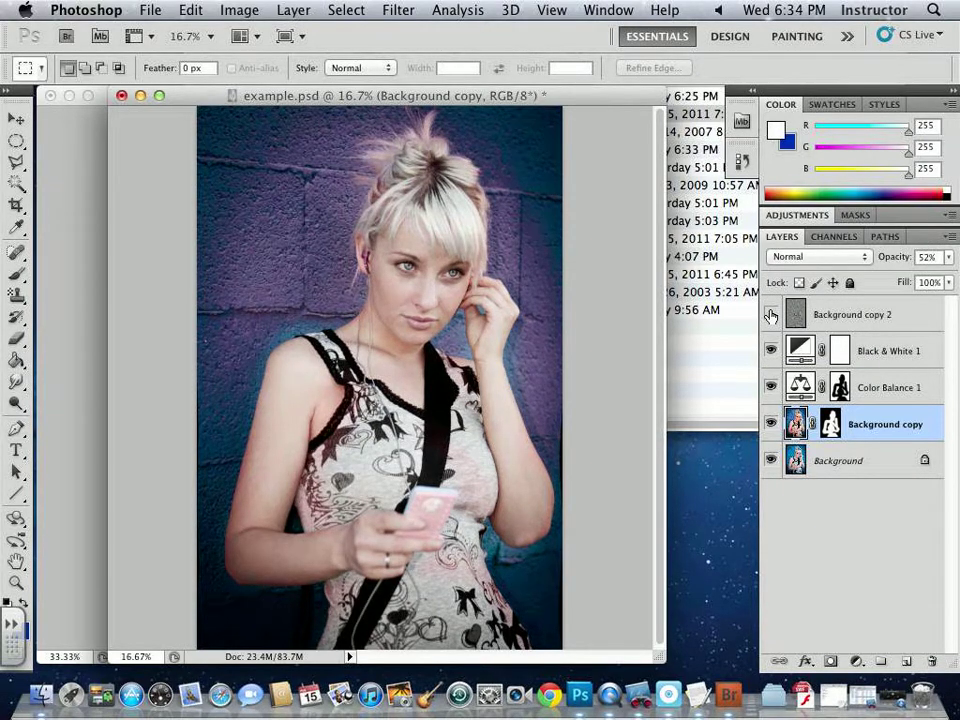
- Compare the portrait at 33.3% with the Background copy 2 overlay layer hidden and shown
{"action": "left_click", "coordinate": [850, 318]}
{"action": "key", "text": "super+equal"}
{"action": "key", "text": "super+equal"}
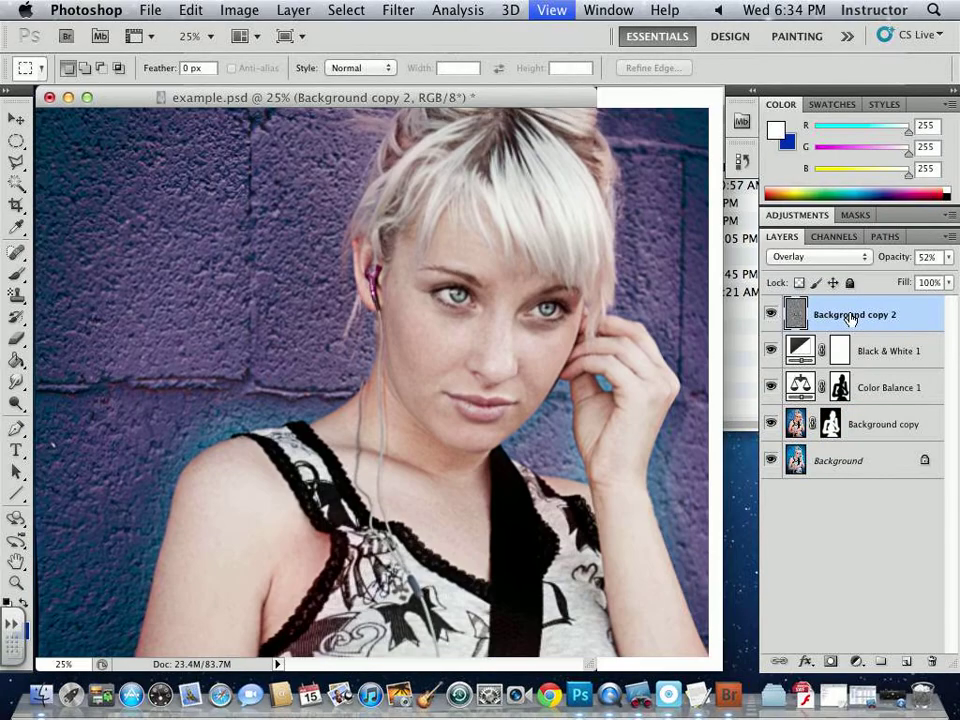
{"action": "left_click", "coordinate": [771, 315]}
{"action": "left_click", "coordinate": [771, 316]}
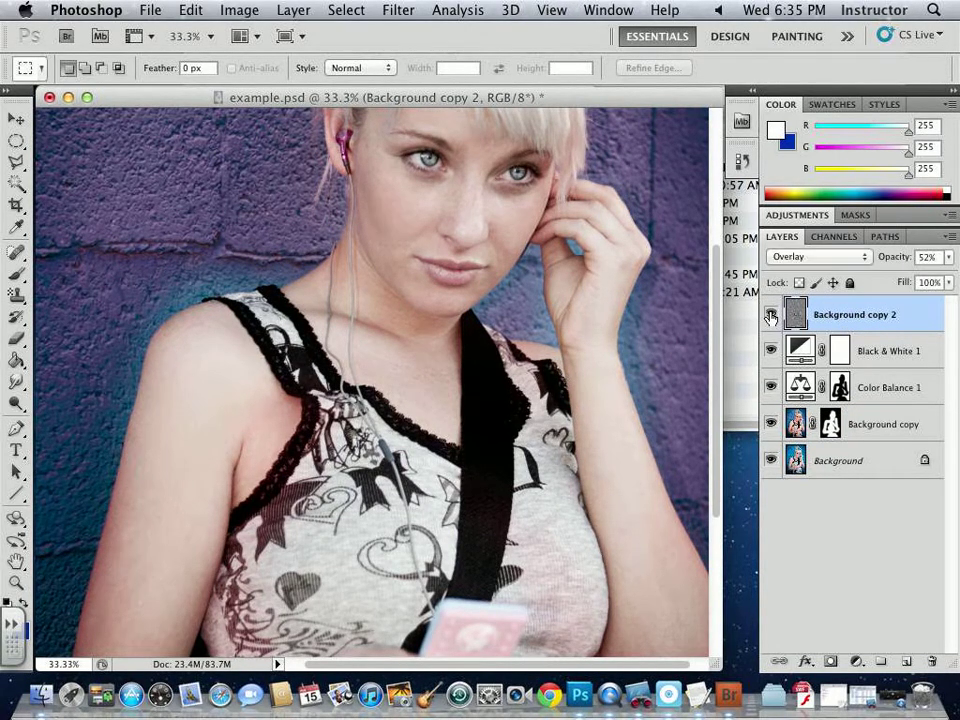
{"action": "left_click", "coordinate": [771, 316]}
{"action": "left_click", "coordinate": [771, 316]}
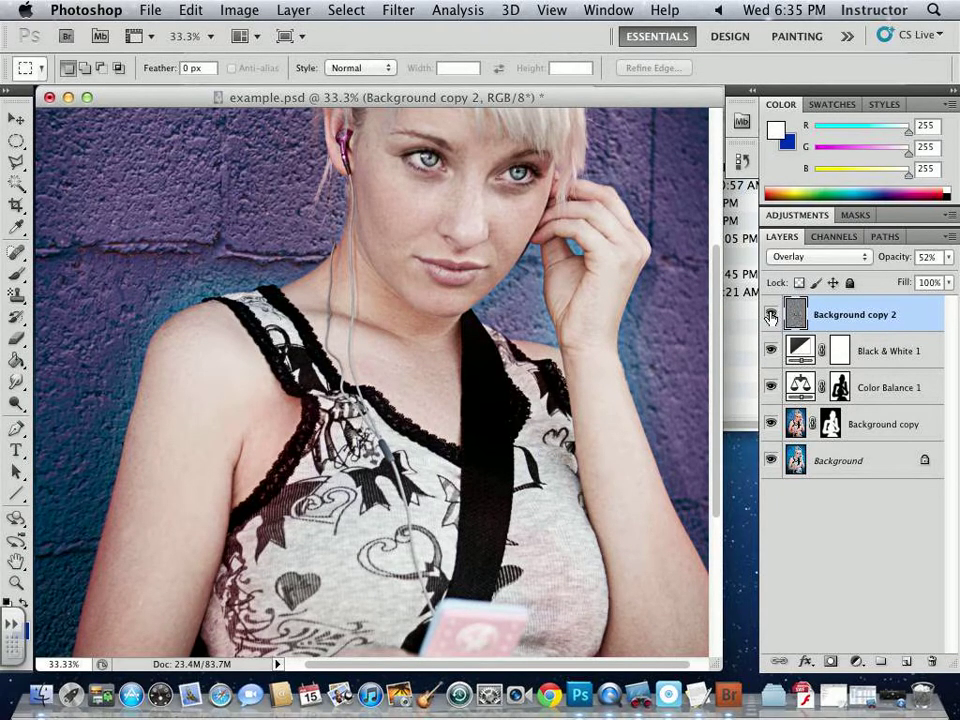
- Display example.psd at 16.7% beside IMG_5949.CR2 and compare the two portraits
{"action": "key", "text": "super+minus"}
{"action": "key", "text": "super+minus"}
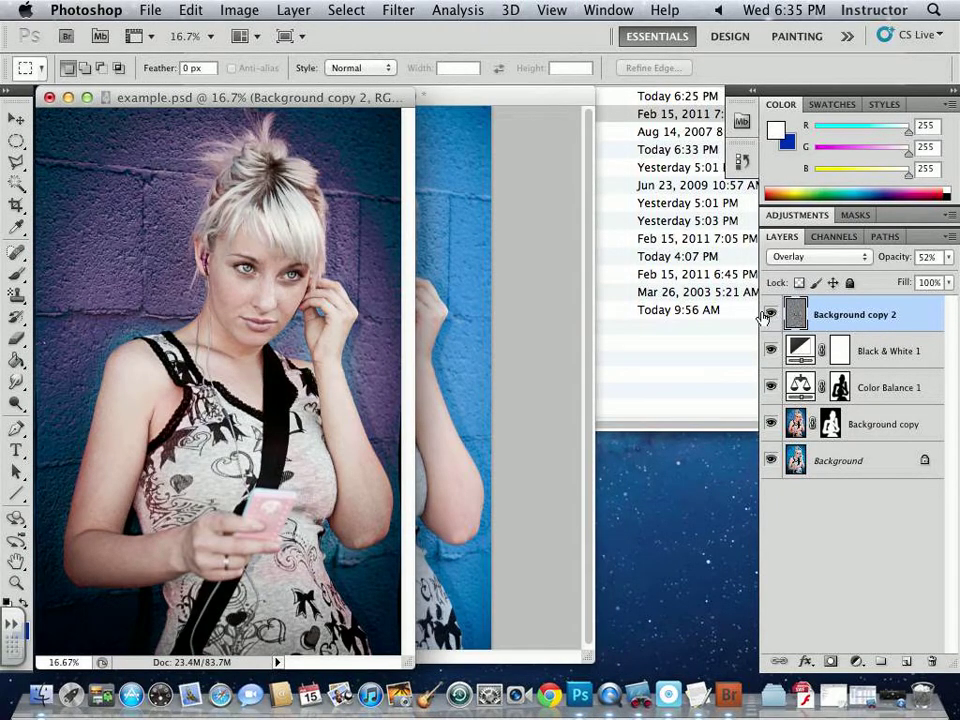
{"action": "left_click_drag", "start_coordinate": [476, 102], "coordinate": [656, 101]}
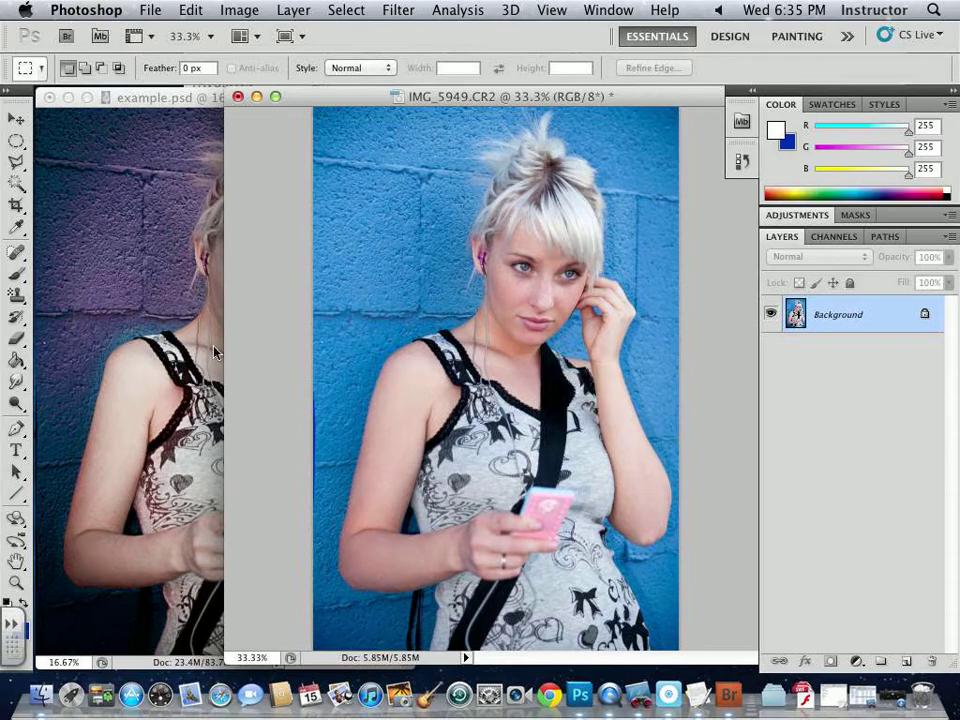
{"action": "left_click", "coordinate": [124, 295]}
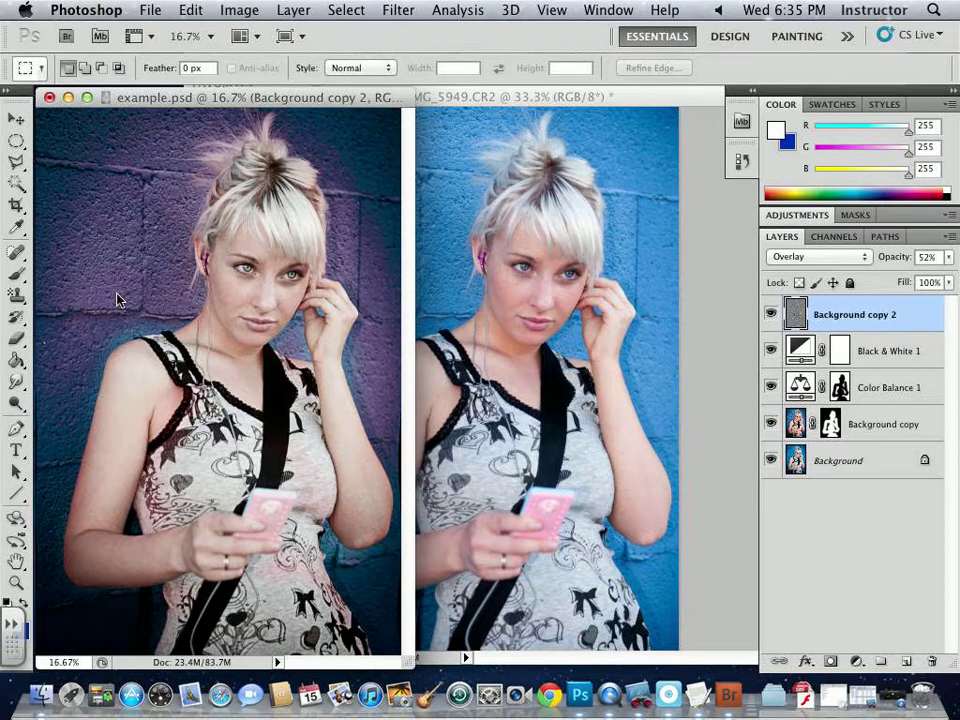
- Close example.psd and IMG_5949.CR2 without saving the changes
{"action": "left_click", "coordinate": [48, 100]}
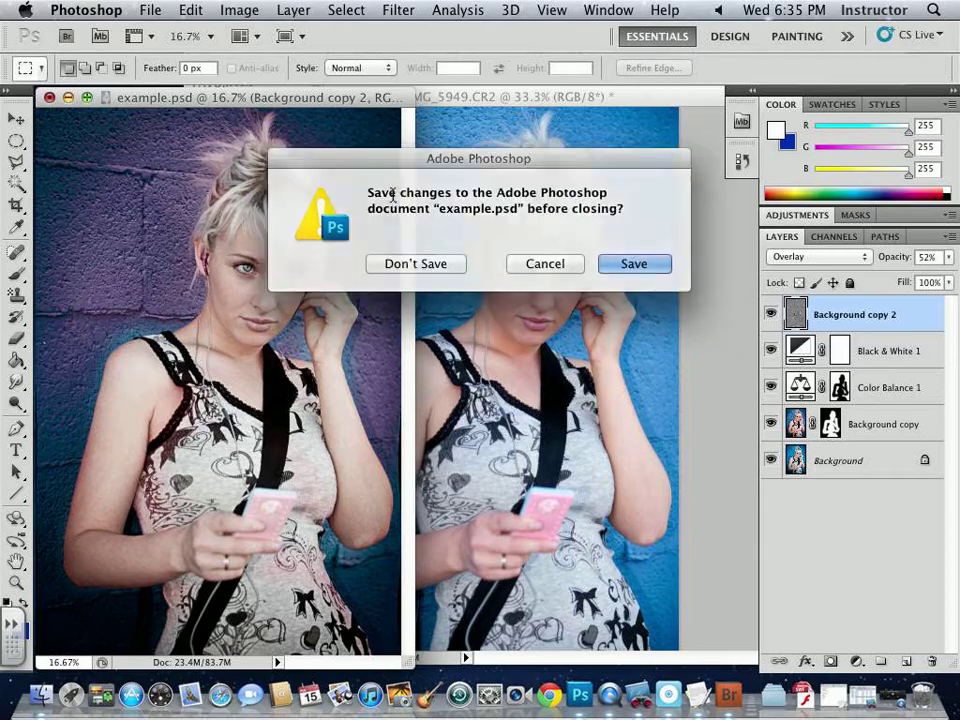
{"action": "left_click", "coordinate": [428, 266]}
{"action": "left_click", "coordinate": [237, 98]}
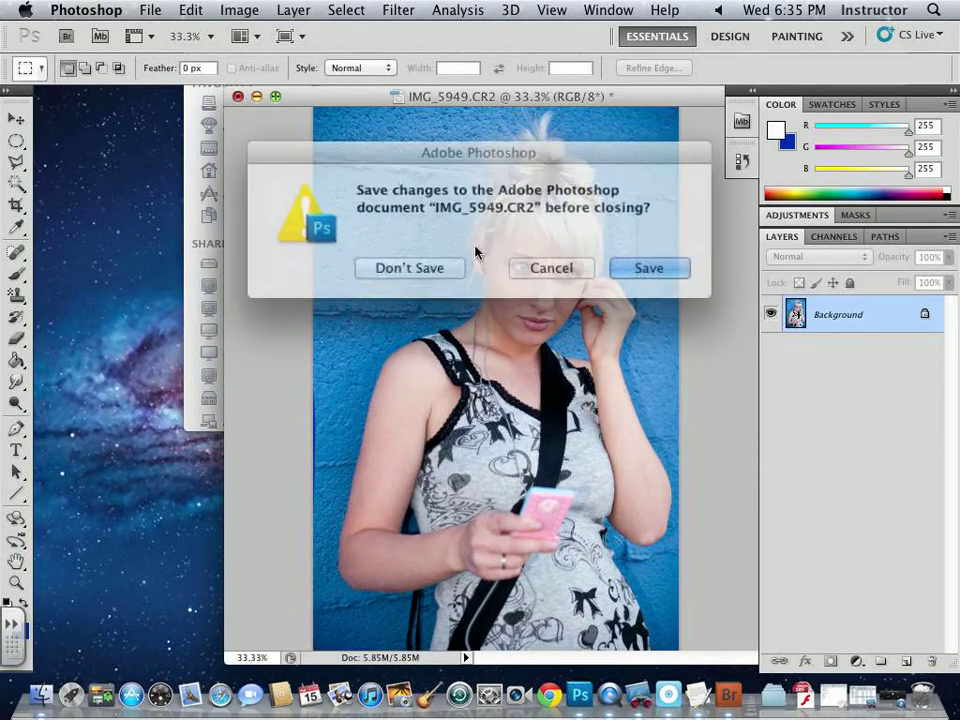
{"action": "left_click", "coordinate": [428, 266]}
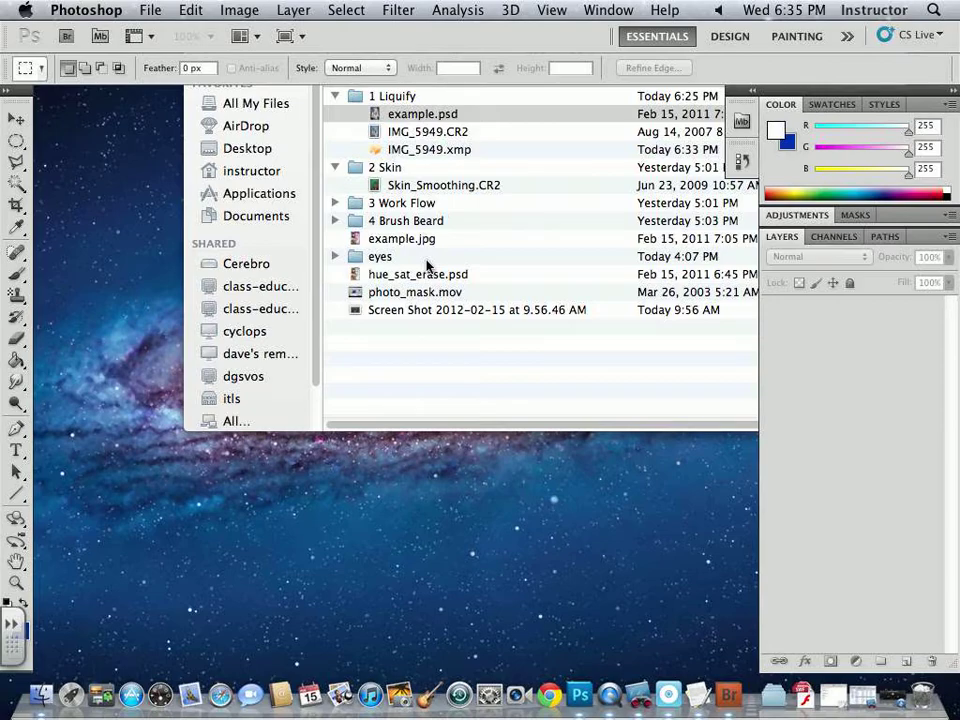
- Reopen example.psd from the 1 Liquify folder and hide the Background copy 2, Black & White 1 and Color Balance 1 layers
{"action": "left_click", "coordinate": [337, 97]}
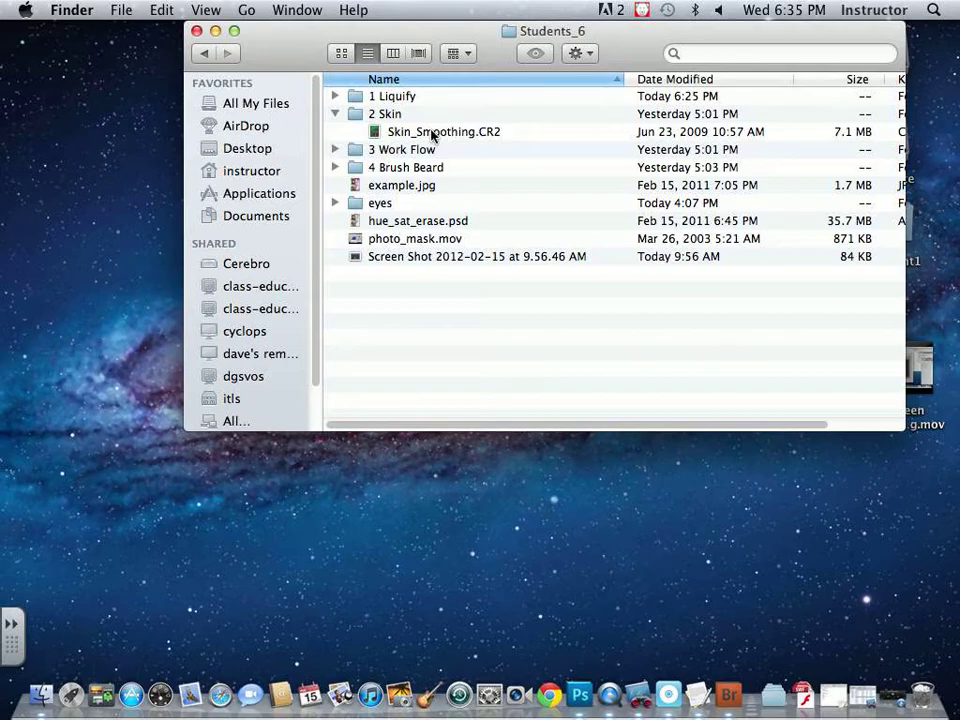
{"action": "left_click", "coordinate": [335, 96]}
{"action": "double_click", "coordinate": [418, 116]}
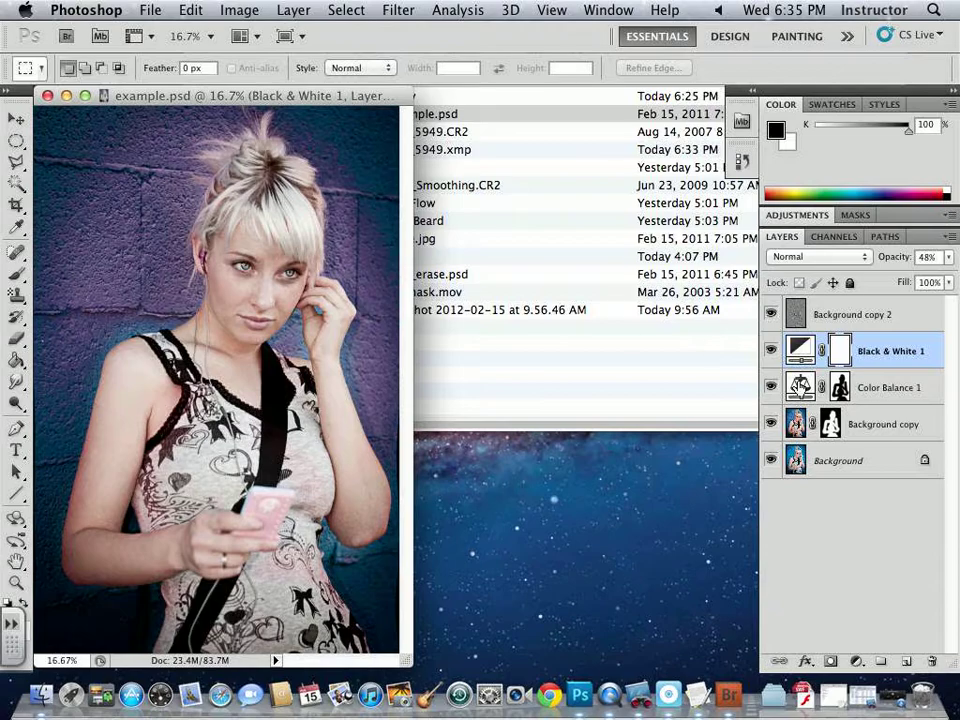
{"action": "left_click_drag", "start_coordinate": [771, 314], "coordinate": [767, 396]}
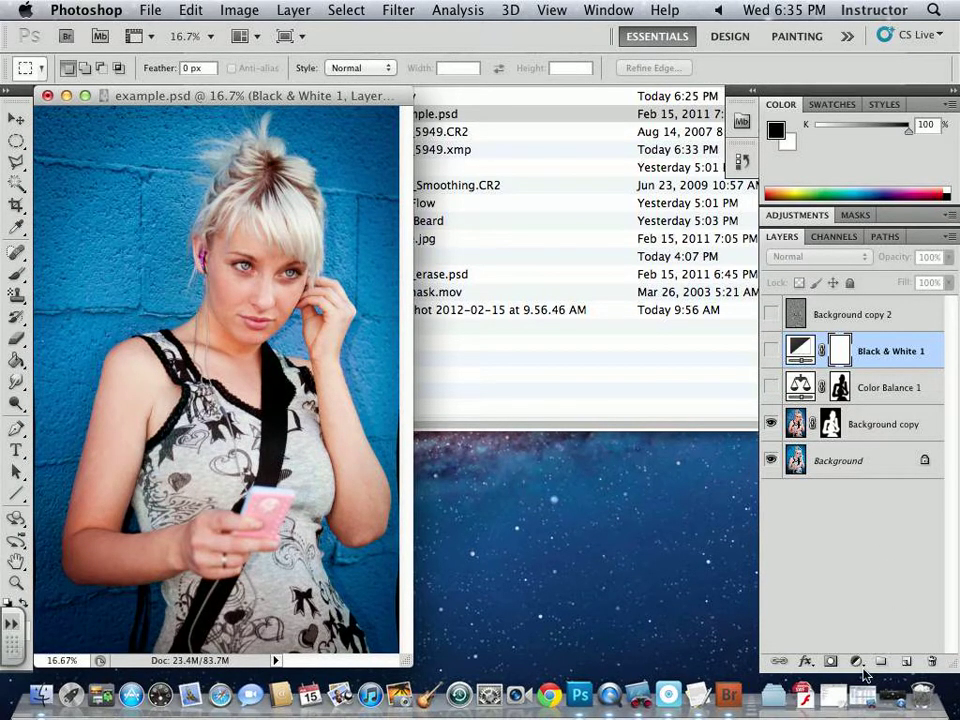
- Add a Color Balance adjustment layer with midtones at Cyan/Red +46, Magenta/Green -48 and Yellow/Blue +33, and return to the layer list
{"action": "left_click", "coordinate": [856, 661]}
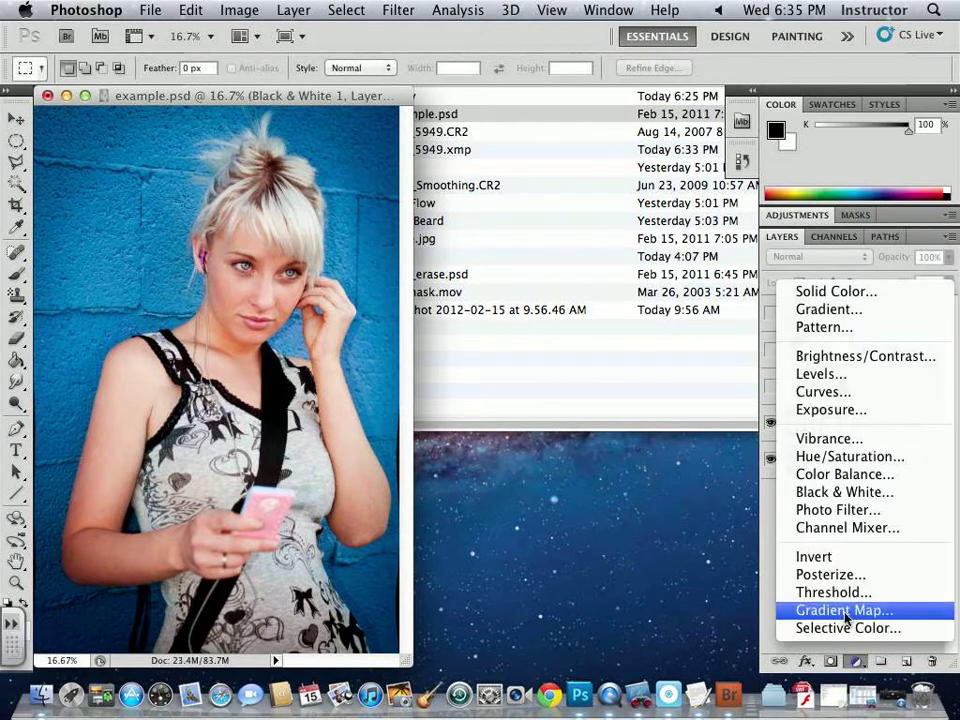
{"action": "left_click", "coordinate": [848, 476]}
{"action": "left_click_drag", "start_coordinate": [836, 360], "coordinate": [873, 364]}
{"action": "left_click_drag", "start_coordinate": [836, 404], "coordinate": [804, 400]}
{"action": "left_click_drag", "start_coordinate": [836, 442], "coordinate": [860, 446]}
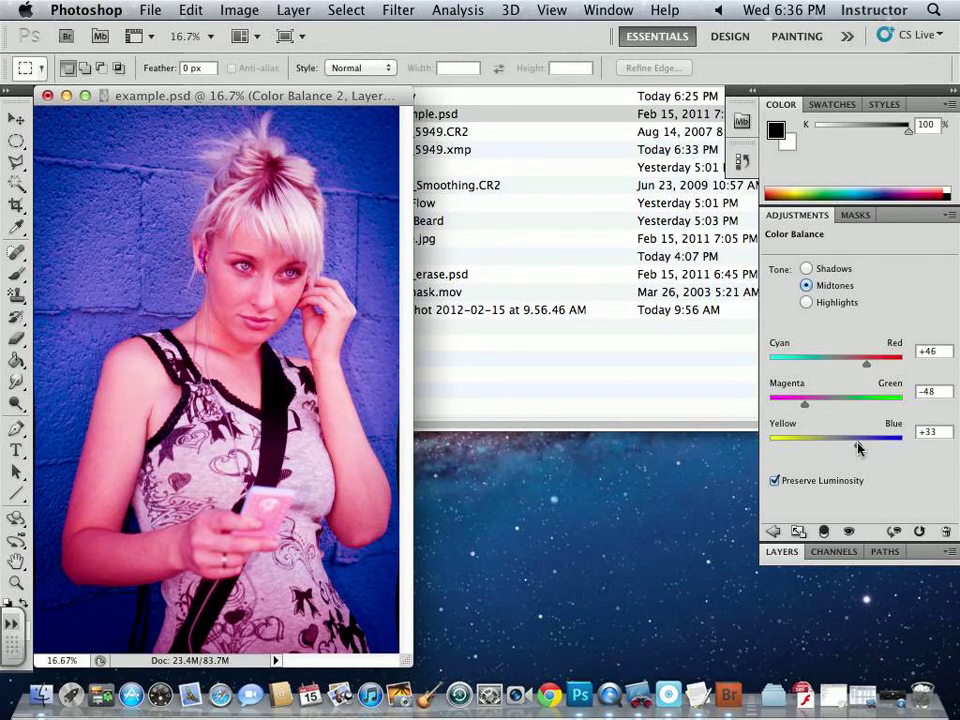
{"action": "left_click", "coordinate": [786, 551]}
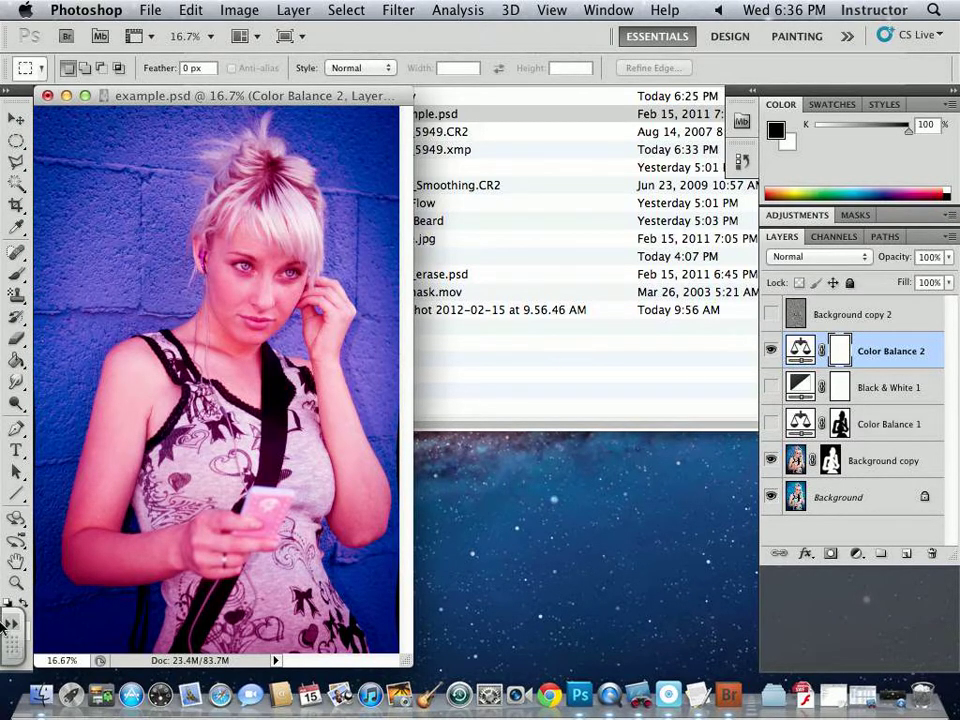
- Paint black on the new Color Balance layer's mask over the woman, using a size 700 brush at 63% opacity
{"action": "left_click", "coordinate": [50, 622]}
{"action": "left_click_drag", "start_coordinate": [13, 90], "coordinate": [47, 90]}
{"action": "left_click_drag", "start_coordinate": [161, 100], "coordinate": [238, 100]}
{"action": "key", "text": "b"}
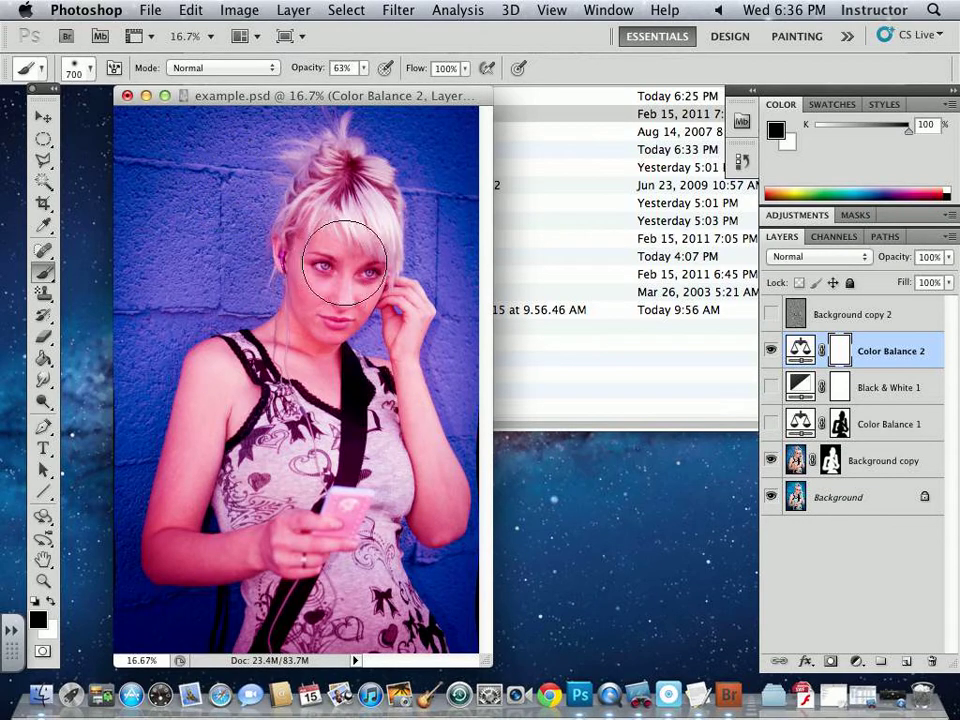
{"action": "left_click_drag", "start_coordinate": [340, 272], "coordinate": [330, 290]}
{"action": "mouse_move", "coordinate": [331, 203]}
{"action": "left_mouse_down"}
{"action": "mouse_move", "coordinate": [334, 289]}
{"action": "mouse_move", "coordinate": [298, 370]}
{"action": "mouse_move", "coordinate": [271, 373]}
{"action": "mouse_move", "coordinate": [208, 447]}
{"action": "mouse_move", "coordinate": [221, 430]}
{"action": "mouse_move", "coordinate": [175, 548]}
{"action": "left_mouse_up"}
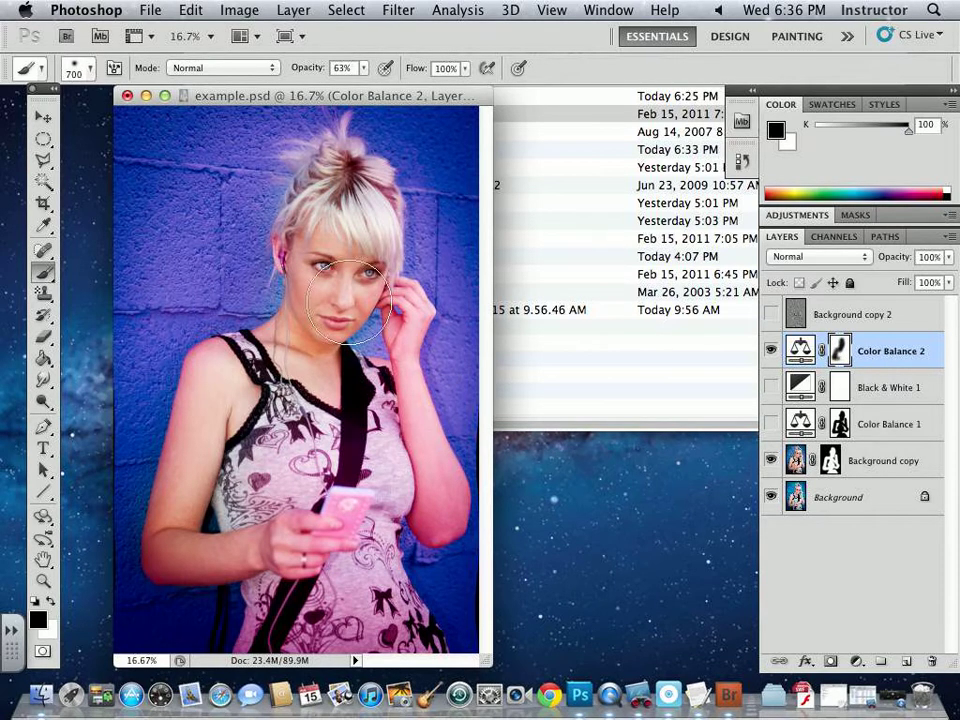
{"action": "mouse_move", "coordinate": [335, 425]}
{"action": "left_mouse_down"}
{"action": "mouse_move", "coordinate": [193, 530]}
{"action": "mouse_move", "coordinate": [167, 536]}
{"action": "mouse_move", "coordinate": [167, 561]}
{"action": "mouse_move", "coordinate": [318, 595]}
{"action": "mouse_move", "coordinate": [222, 470]}
{"action": "mouse_move", "coordinate": [225, 455]}
{"action": "mouse_move", "coordinate": [363, 498]}
{"action": "mouse_move", "coordinate": [300, 340]}
{"action": "mouse_move", "coordinate": [293, 235]}
{"action": "mouse_move", "coordinate": [413, 535]}
{"action": "mouse_move", "coordinate": [428, 504]}
{"action": "mouse_move", "coordinate": [167, 525]}
{"action": "mouse_move", "coordinate": [256, 135]}
{"action": "left_mouse_up"}
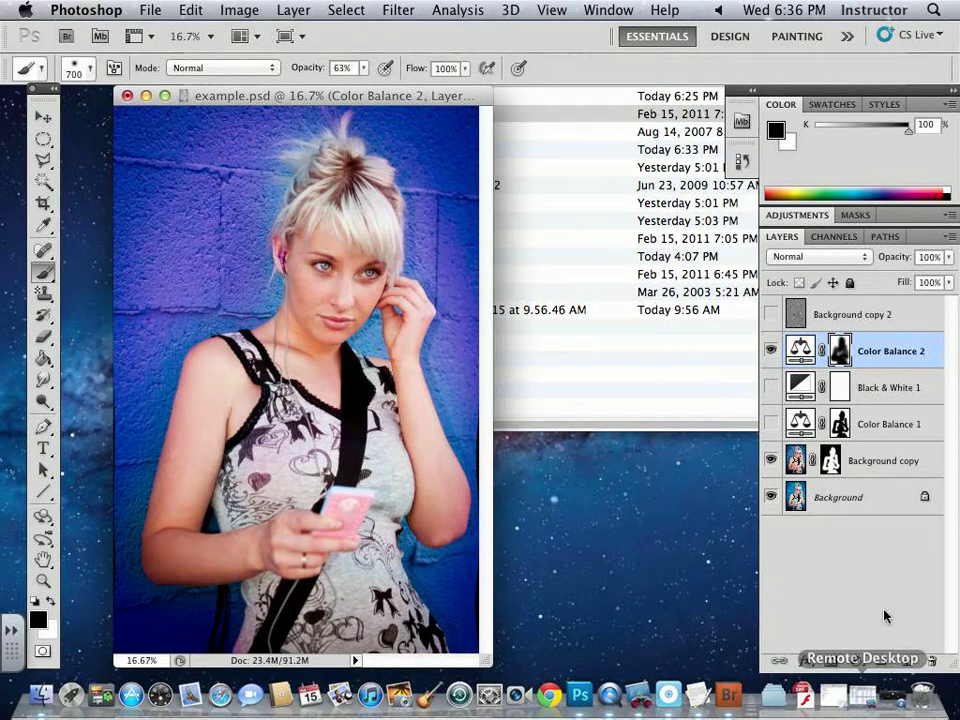
- Compare the portrait with the new masked Color Balance layer hidden and shown
{"action": "left_click", "coordinate": [771, 349]}
{"action": "left_click", "coordinate": [771, 349]}
{"action": "left_click", "coordinate": [771, 349]}
{"action": "left_click", "coordinate": [771, 349]}
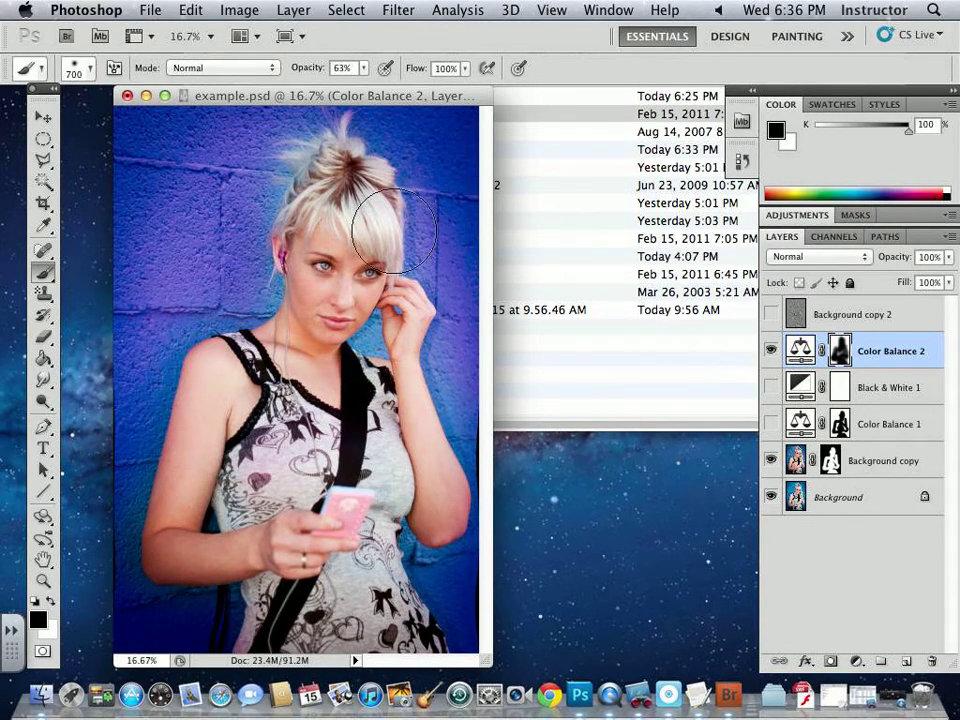
- Close example.psd without saving, and select Skin_Smoothing.CR2 in the 2 Skin folder in Finder
{"action": "left_click", "coordinate": [128, 97]}
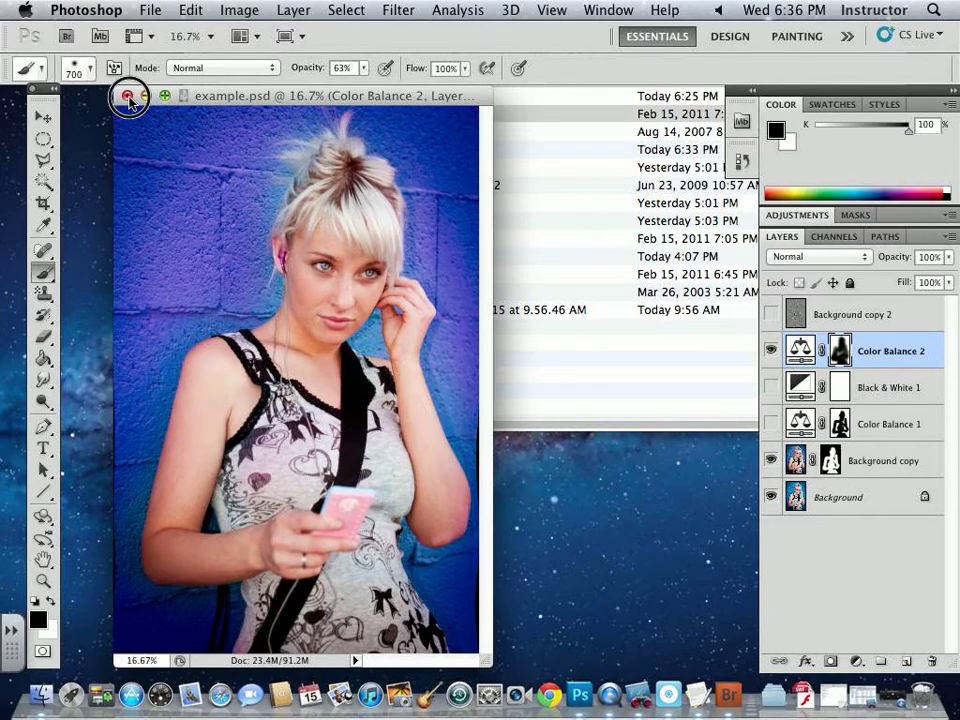
{"action": "left_click", "coordinate": [428, 265]}
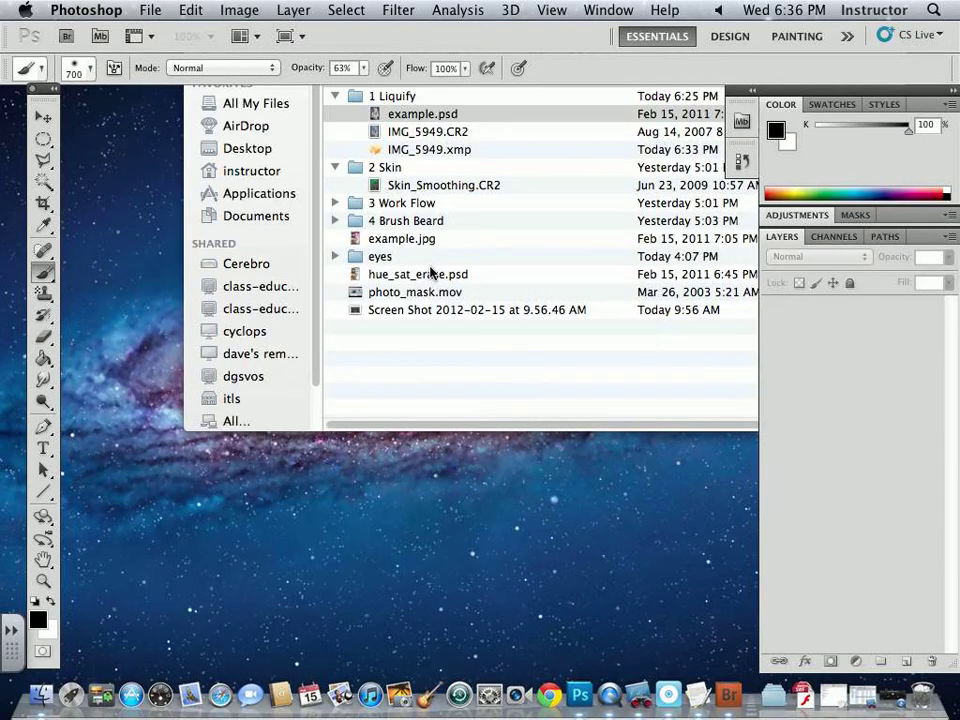
{"action": "left_click", "coordinate": [421, 185]}
{"action": "left_click", "coordinate": [437, 188]}
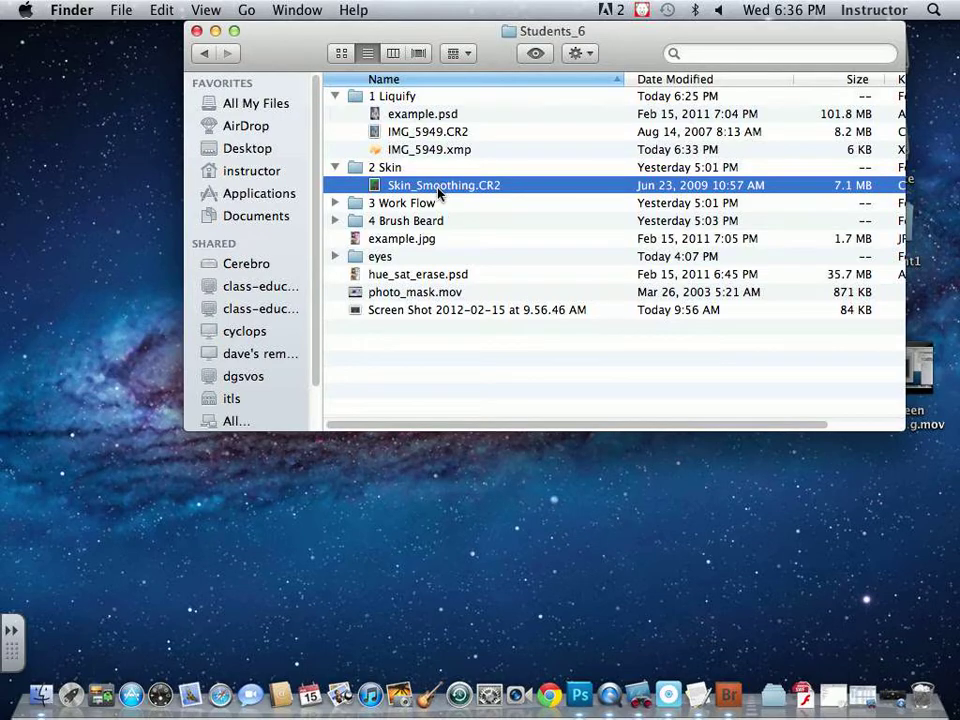
- Open Skin_Smoothing.CR2 in Photoshop's Camera Raw and set Exposure +0.95, Fill Light 18, Blacks 7 and Brightness +55
{"action": "left_click_drag", "start_coordinate": [437, 192], "coordinate": [578, 704]}
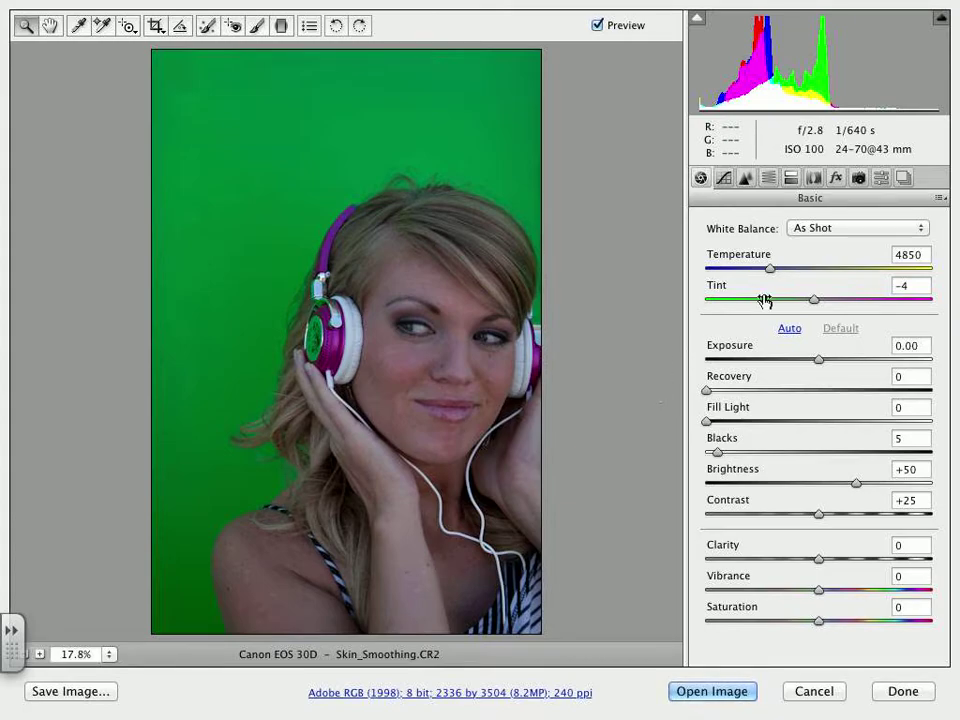
{"action": "left_click_drag", "start_coordinate": [827, 365], "coordinate": [846, 363]}
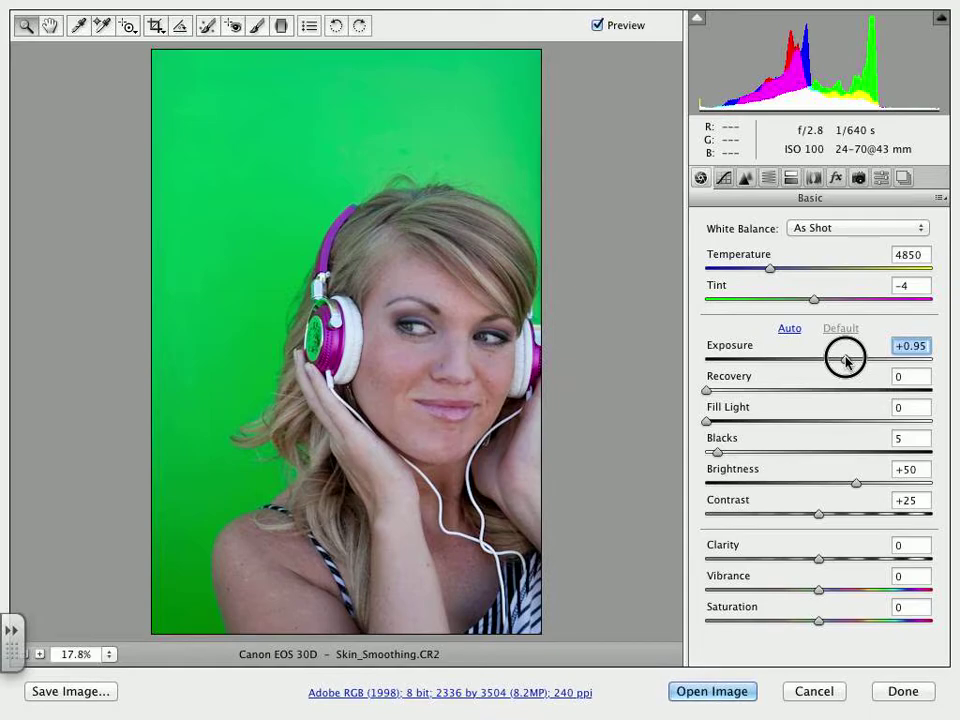
{"action": "left_click_drag", "start_coordinate": [708, 420], "coordinate": [725, 455]}
{"action": "left_click_drag", "start_coordinate": [857, 485], "coordinate": [861, 485]}
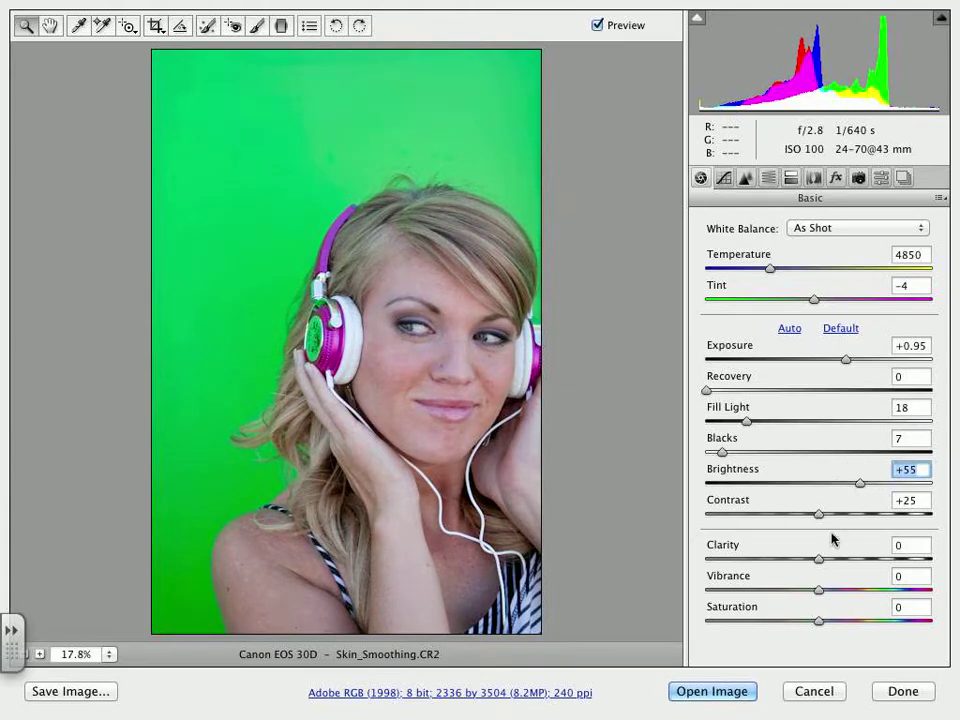
- Set Clarity to +15 and Saturation to +4, and open the raw image for editing
{"action": "mouse_move", "coordinate": [819, 560]}
{"action": "left_mouse_down"}
{"action": "mouse_move", "coordinate": [842, 563]}
{"action": "mouse_move", "coordinate": [833, 561]}
{"action": "left_mouse_up"}
{"action": "left_click_drag", "start_coordinate": [816, 620], "coordinate": [821, 620]}
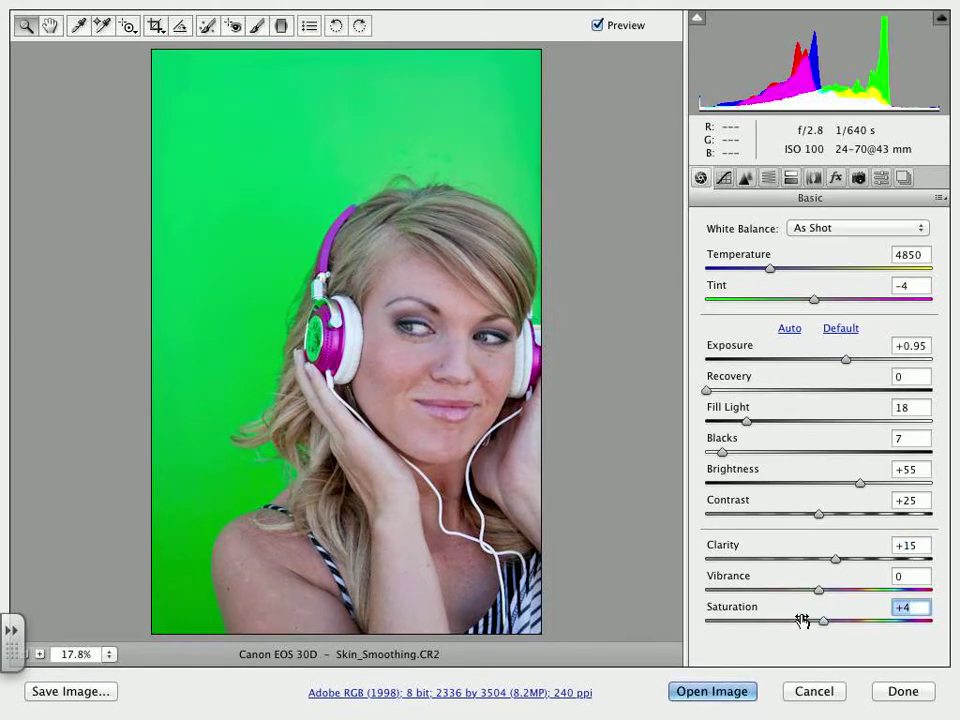
{"action": "left_click", "coordinate": [731, 690]}
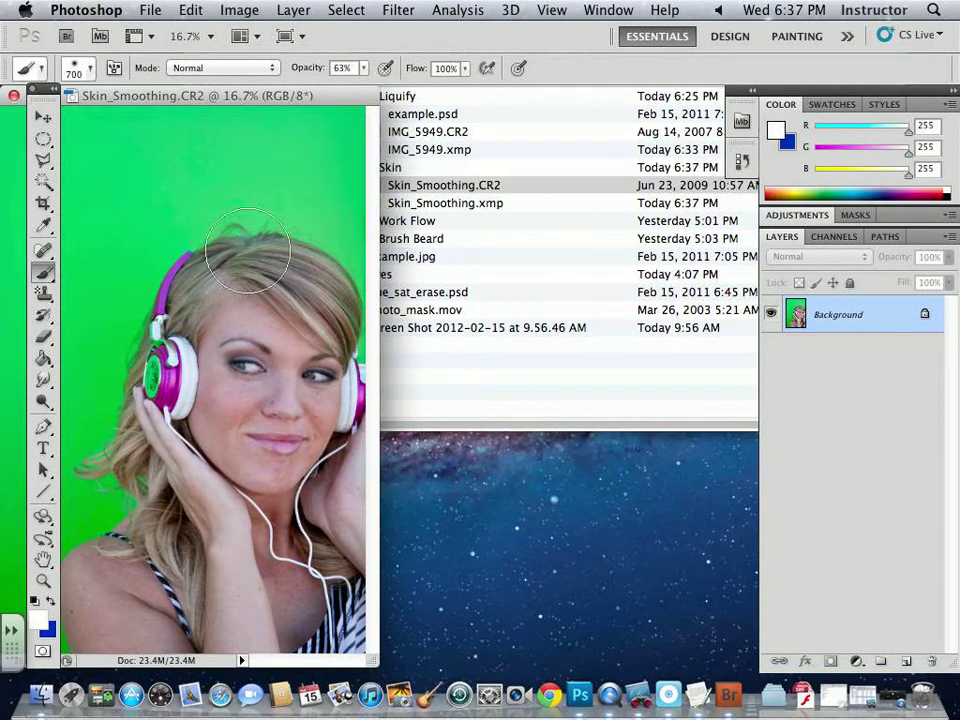
- Enlarge and reposition the Skin_Smoothing.CR2 window, magnifying the portrait to 33.3% around the face
{"action": "left_click_drag", "start_coordinate": [246, 97], "coordinate": [326, 97]}
{"action": "left_click", "coordinate": [45, 118]}
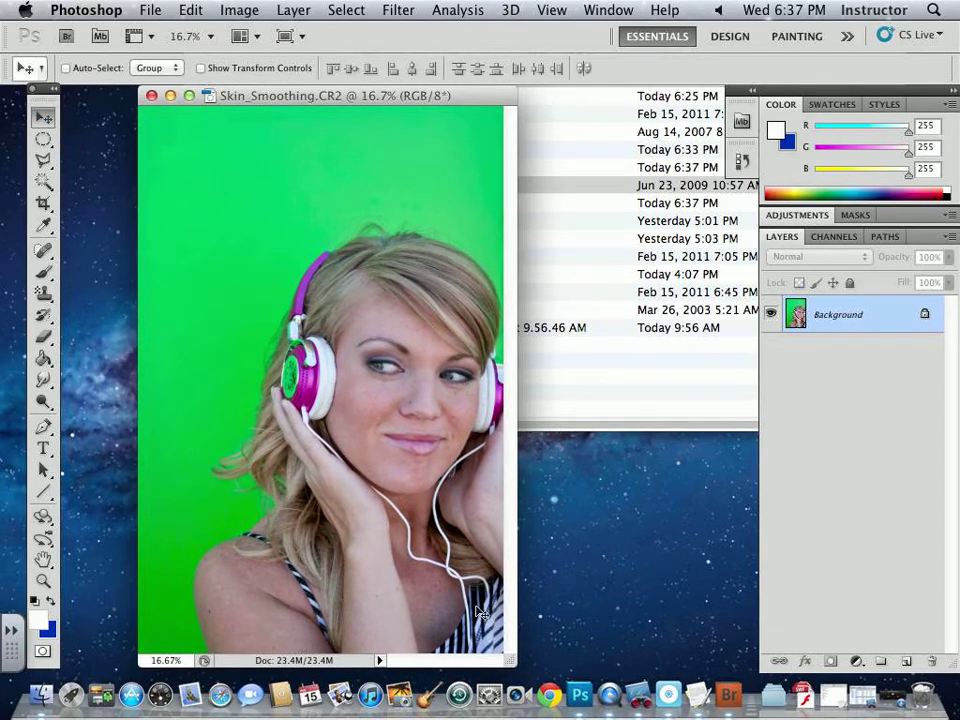
{"action": "left_click_drag", "start_coordinate": [510, 658], "coordinate": [703, 643]}
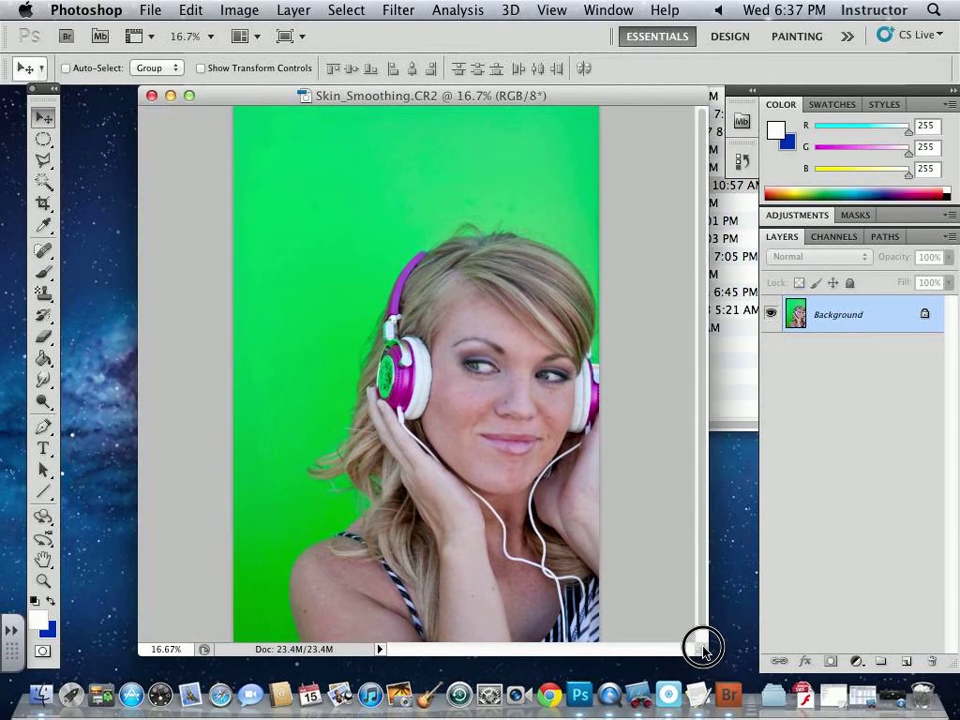
{"action": "key", "text": "super+equal"}
{"action": "key", "text": "super+equal"}
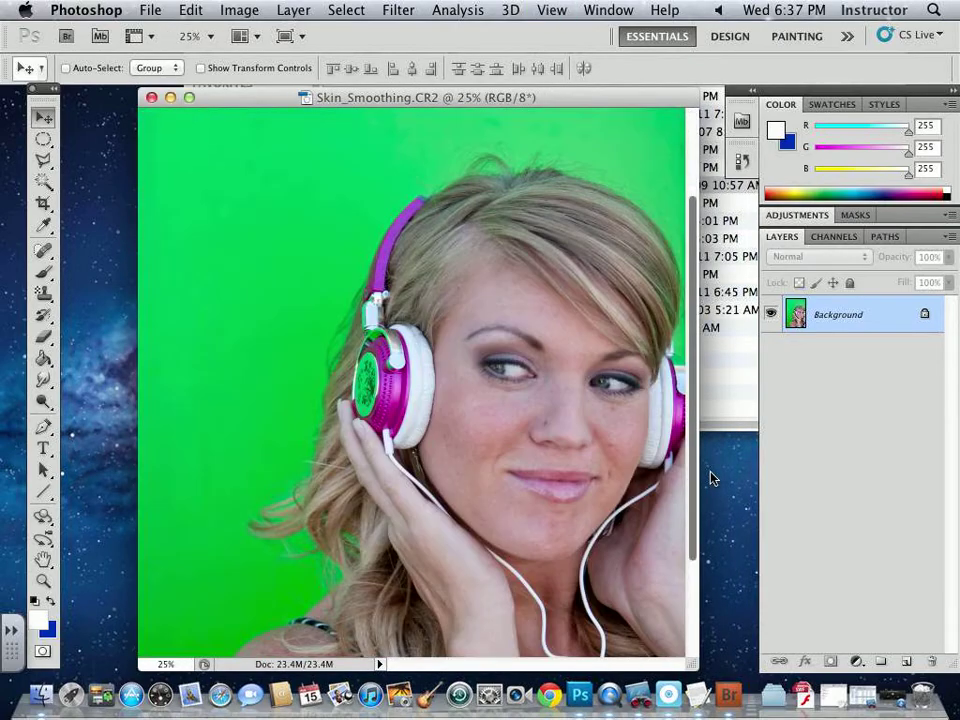
{"action": "left_click_drag", "start_coordinate": [712, 373], "coordinate": [710, 404]}
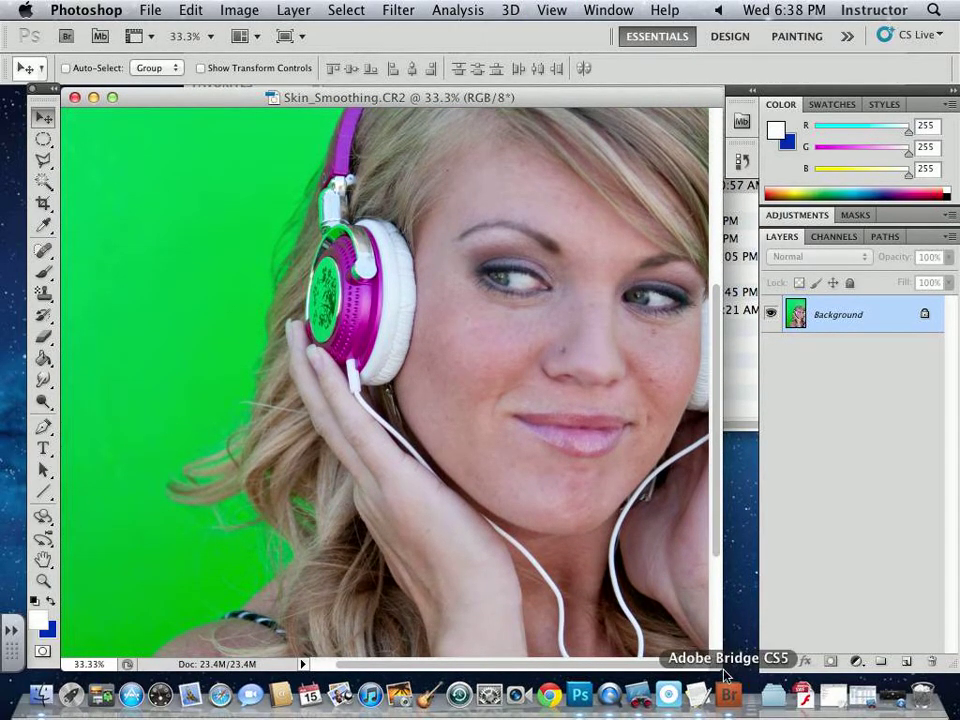
{"action": "mouse_move", "coordinate": [716, 662]}
{"action": "left_mouse_down"}
{"action": "mouse_move", "coordinate": [781, 665]}
{"action": "mouse_move", "coordinate": [729, 660]}
{"action": "left_mouse_up"}
{"action": "left_click_drag", "start_coordinate": [597, 90], "coordinate": [572, 97]}
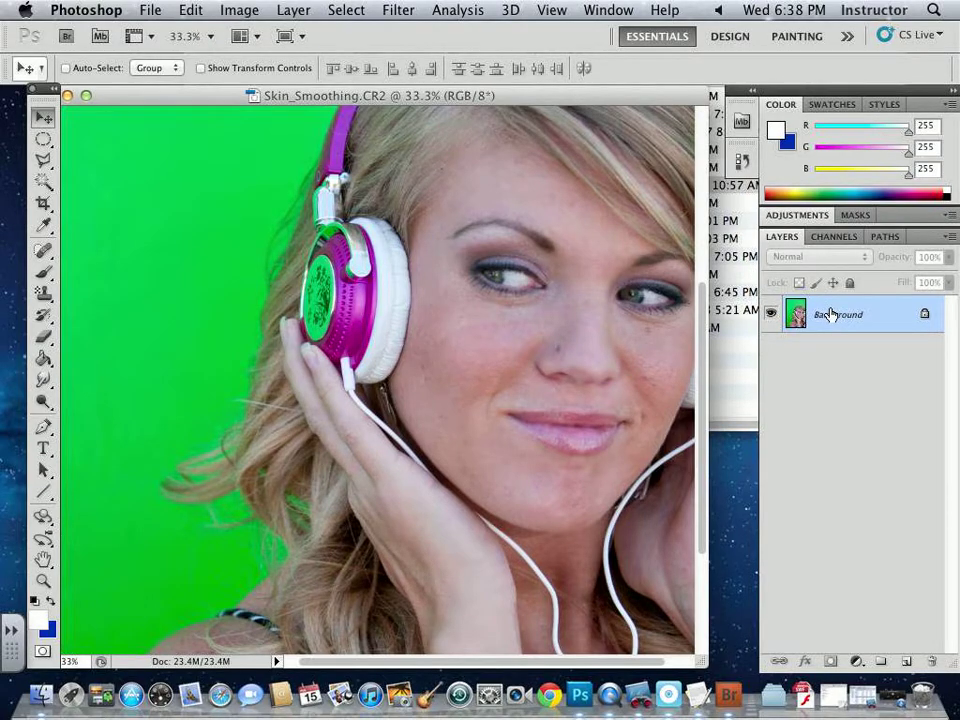
- Duplicate the Background layer and add an empty layer above the copy
{"action": "left_click_drag", "start_coordinate": [831, 315], "coordinate": [906, 663]}
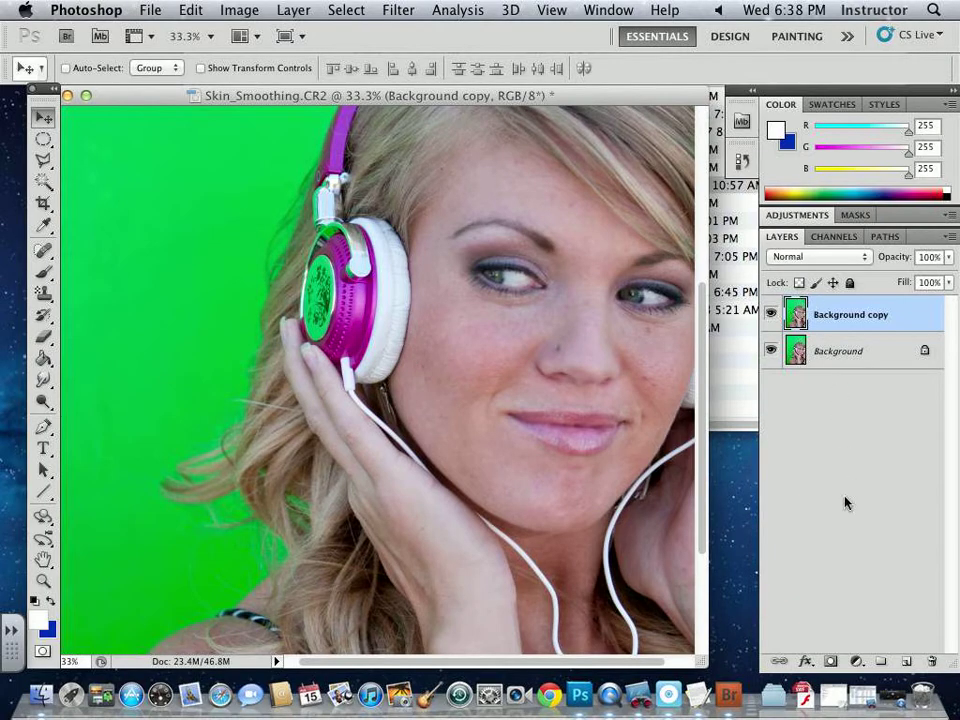
{"action": "left_click", "coordinate": [906, 662]}
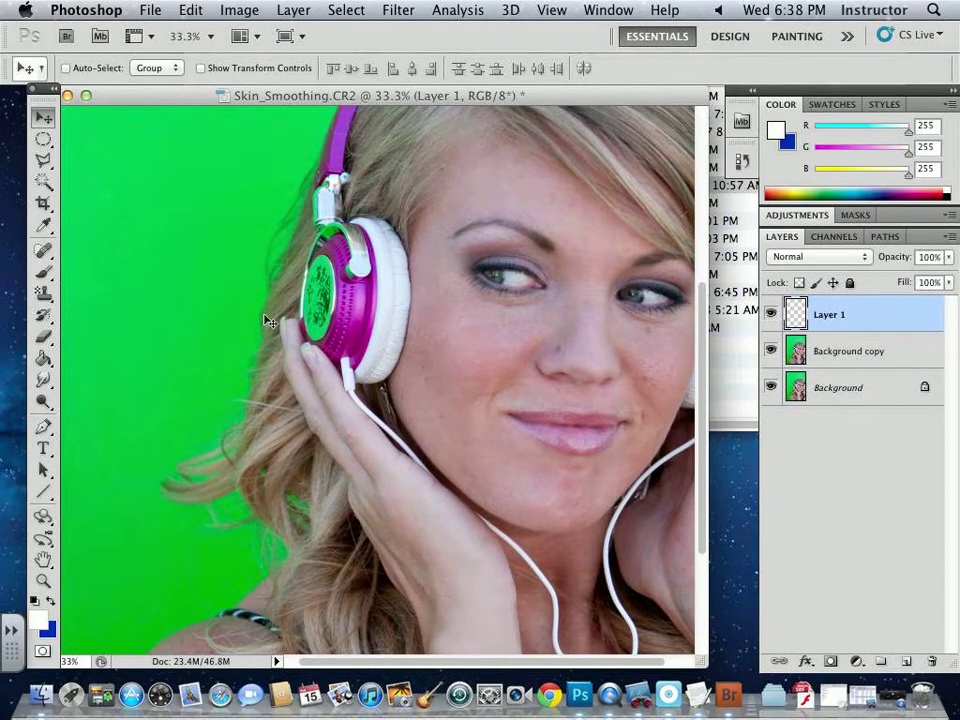
- Set up the Clone Stamp tool with a soft round 77 px brush at 0% hardness and 75% opacity
{"action": "left_click", "coordinate": [44, 293]}
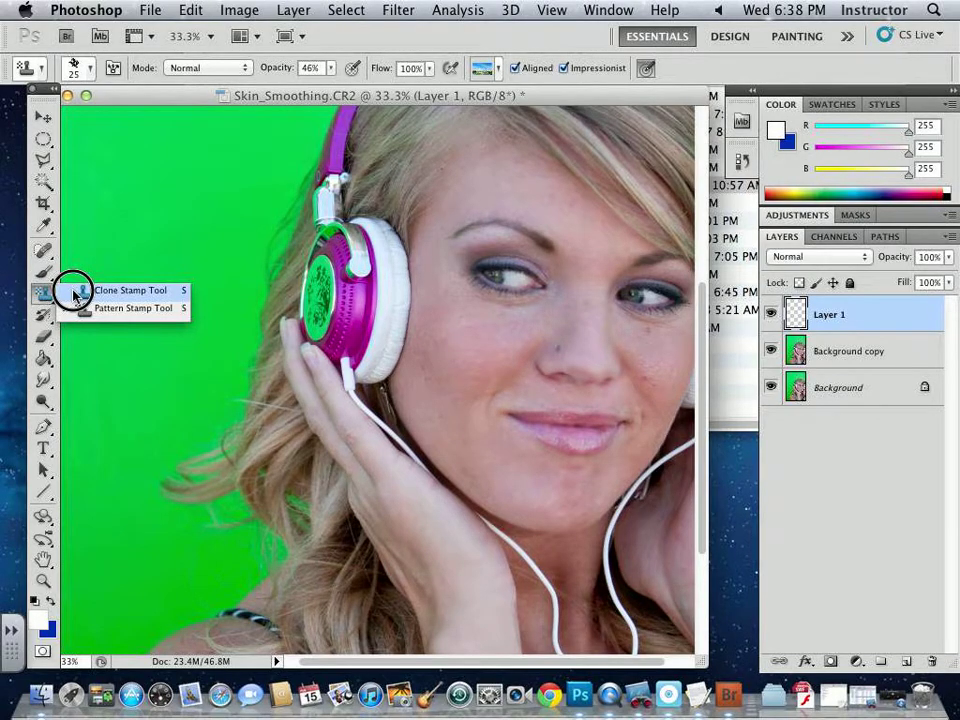
{"action": "left_click", "coordinate": [78, 290]}
{"action": "left_click", "coordinate": [82, 66]}
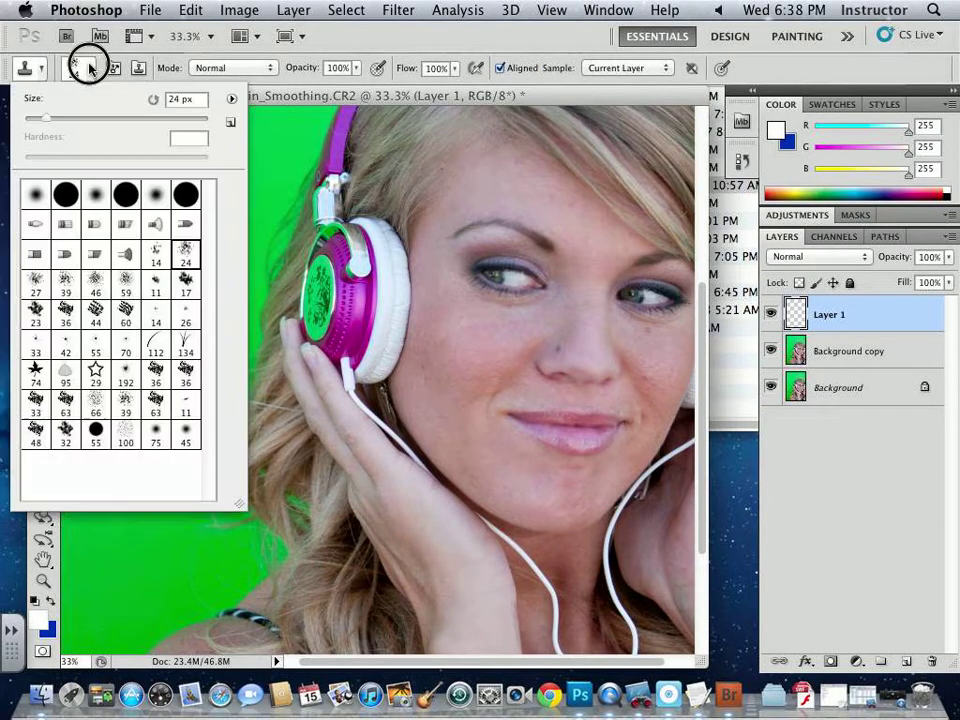
{"action": "left_click", "coordinate": [152, 200]}
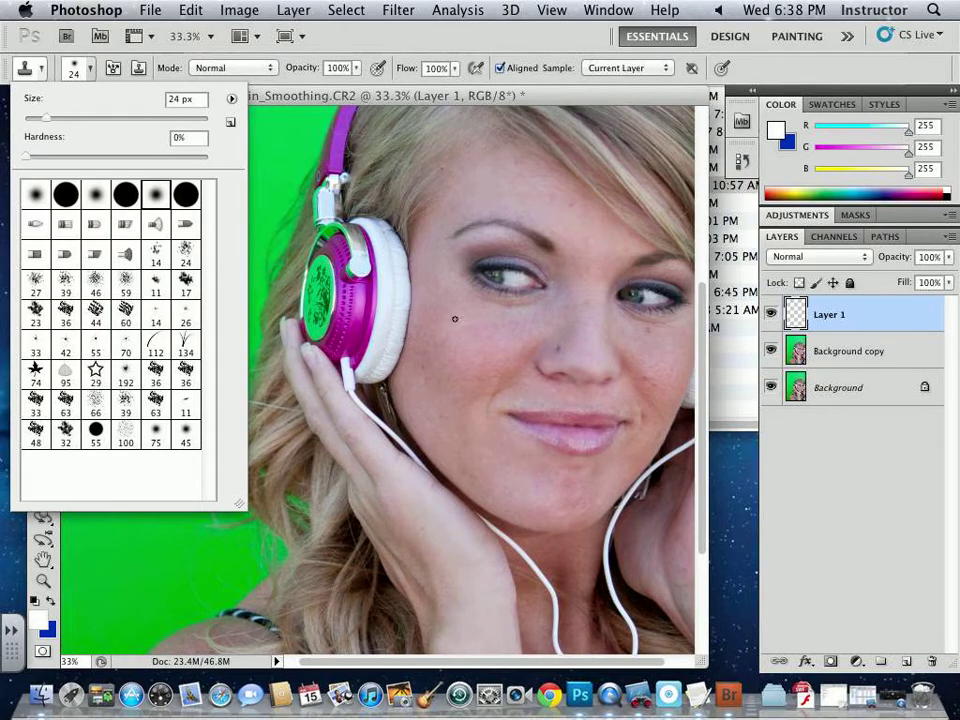
{"action": "left_click_drag", "start_coordinate": [46, 117], "coordinate": [76, 117]}
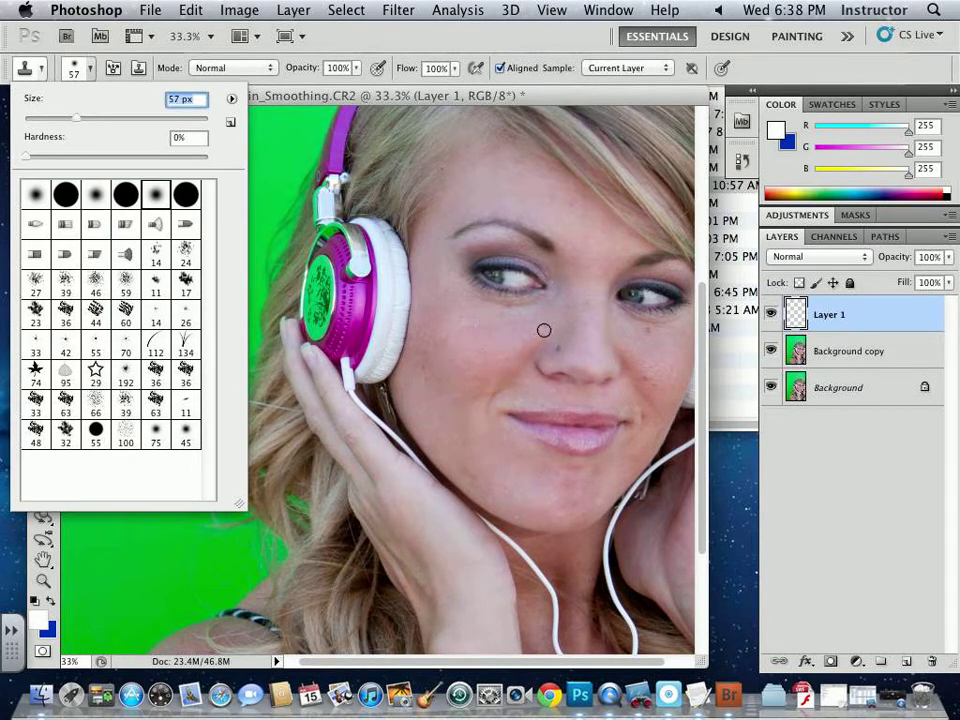
{"action": "left_click", "coordinate": [95, 118]}
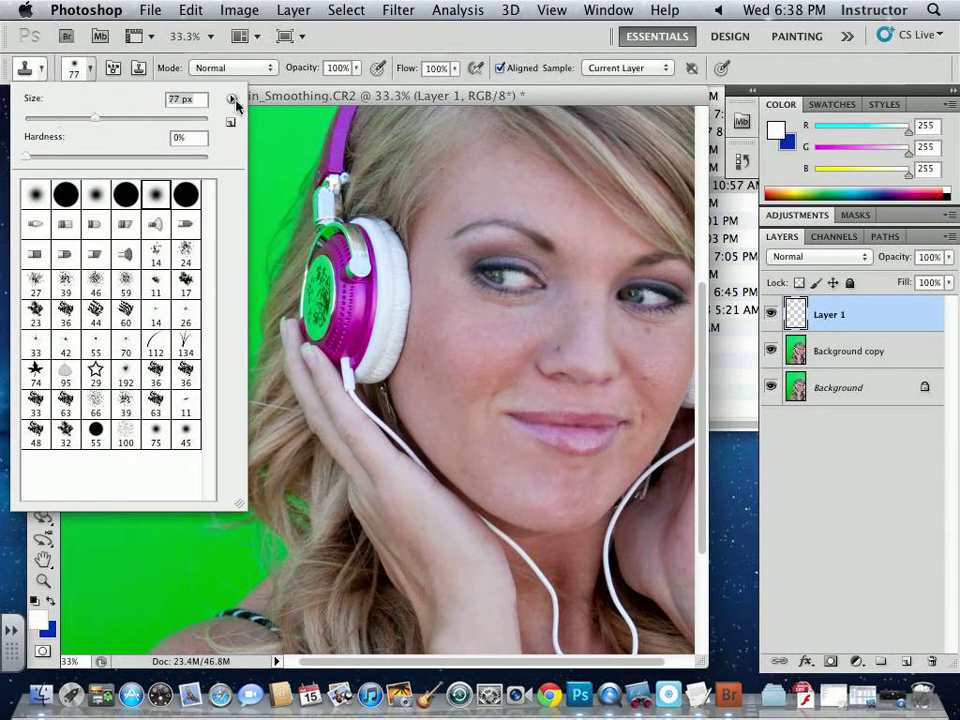
{"action": "left_click", "coordinate": [280, 95]}
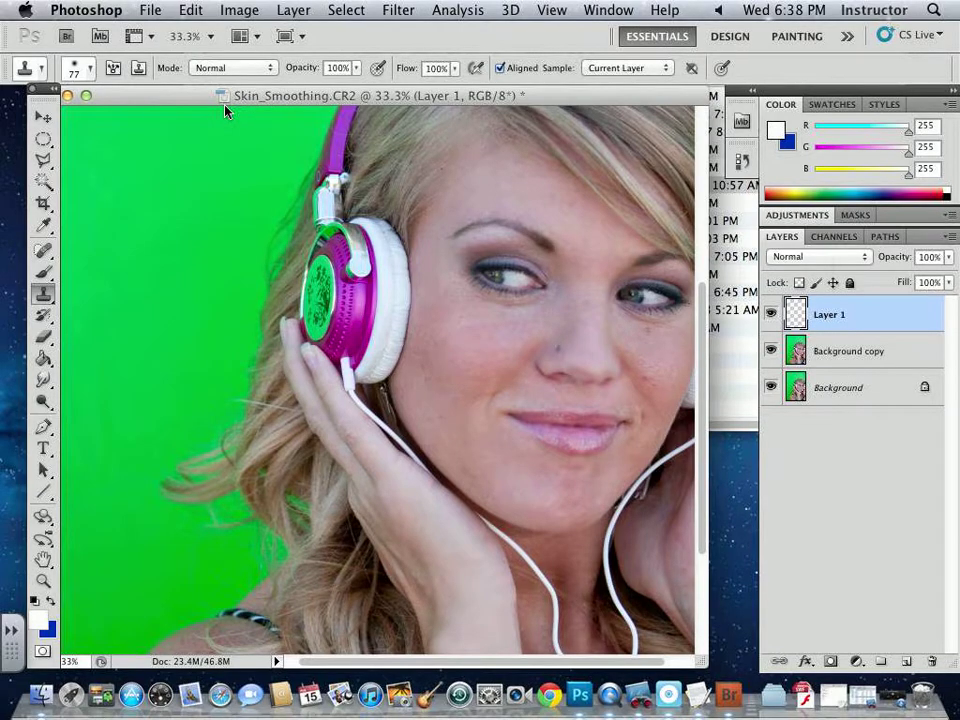
{"action": "left_click", "coordinate": [332, 67]}
{"action": "type", "text": "75"}
- Reduce the Clone Stamp brush to 60 px for the nose area and set it to sample all layers
{"action": "key", "text": "super+plus"}
{"action": "mouse_move", "coordinate": [536, 311]}
{"action": "left_mouse_down"}
{"action": "mouse_move", "coordinate": [225, 279]}
{"action": "mouse_move", "coordinate": [507, 303]}
{"action": "left_mouse_up"}
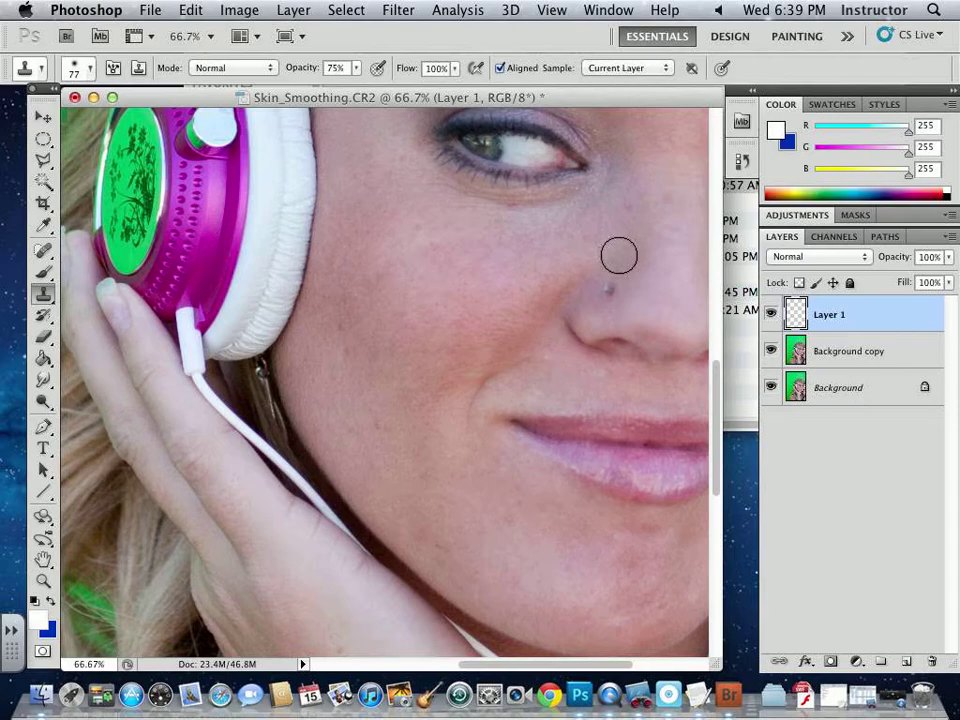
{"action": "key", "text": "bracketleft"}
{"action": "key", "text": "bracketleft"}
{"action": "left_click", "coordinate": [616, 262], "text": "alt"}
{"action": "left_click", "coordinate": [624, 70]}
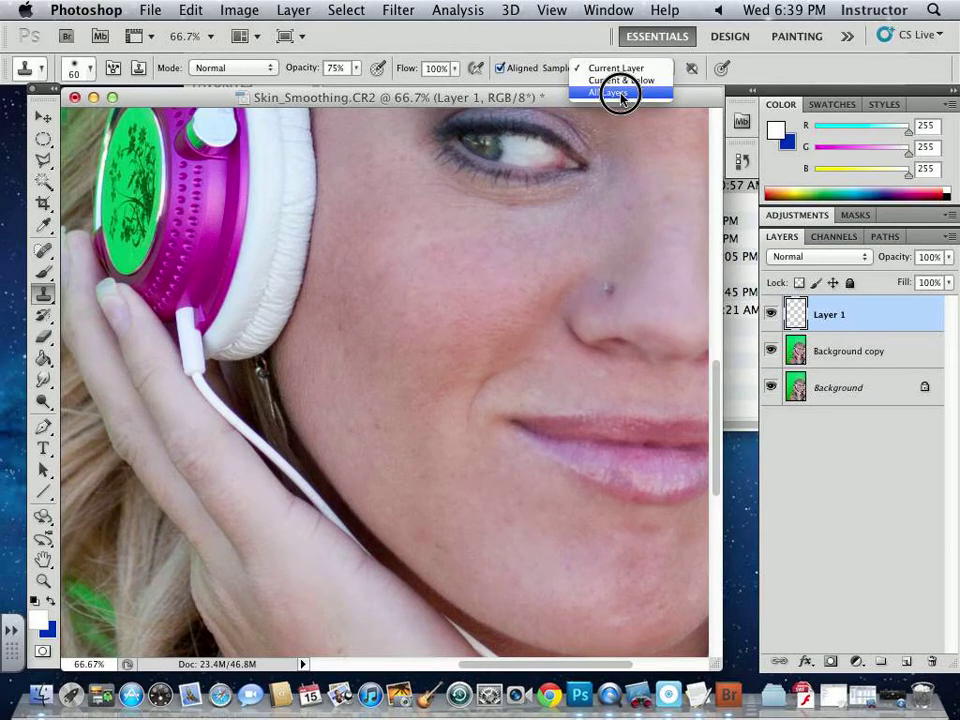
{"action": "left_click", "coordinate": [621, 93]}
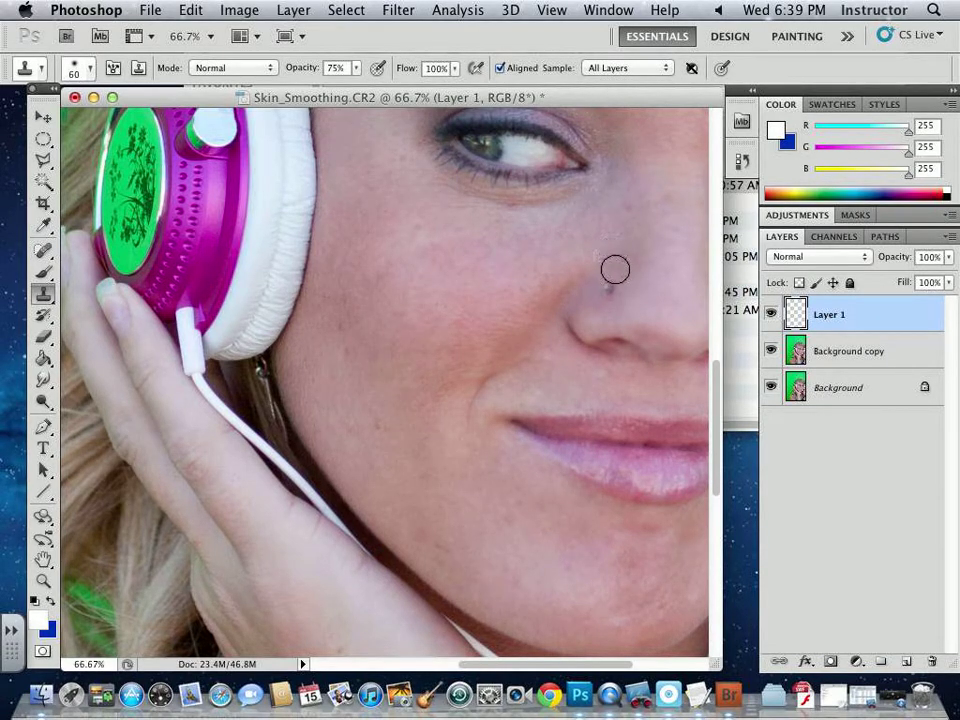
- Clone clean skin from just above the nose stud over it on the empty top layer
{"action": "key", "text": "alt"}
{"action": "key", "text": "alt"}
{"action": "left_click", "coordinate": [613, 260], "text": "alt"}
{"action": "left_click", "coordinate": [606, 289]}
{"action": "left_click", "coordinate": [611, 281], "text": "alt"}
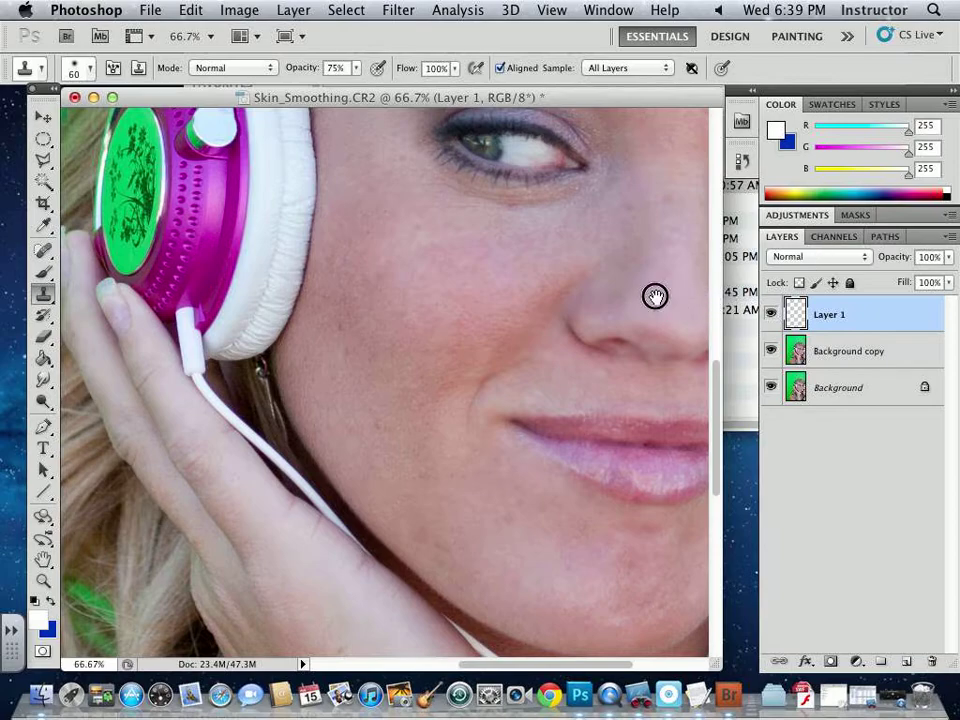
{"action": "left_click_drag", "start_coordinate": [654, 296], "coordinate": [448, 285]}
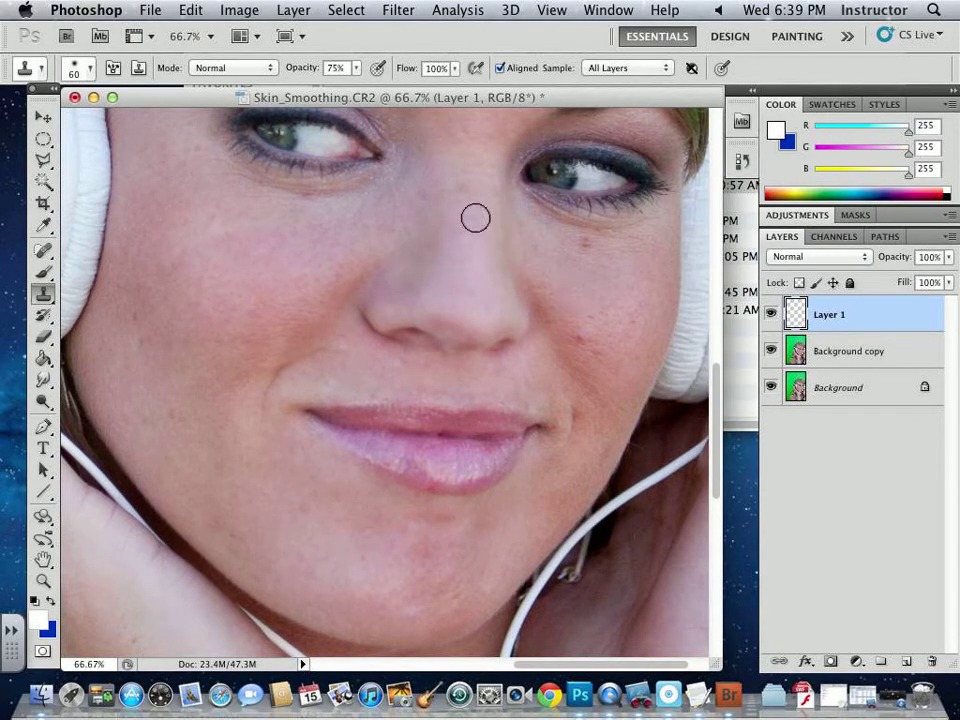
{"action": "left_click_drag", "start_coordinate": [294, 379], "coordinate": [332, 445]}
{"action": "scroll", "coordinate": [332, 445], "scroll_direction": "left", "scroll_amount": 10}
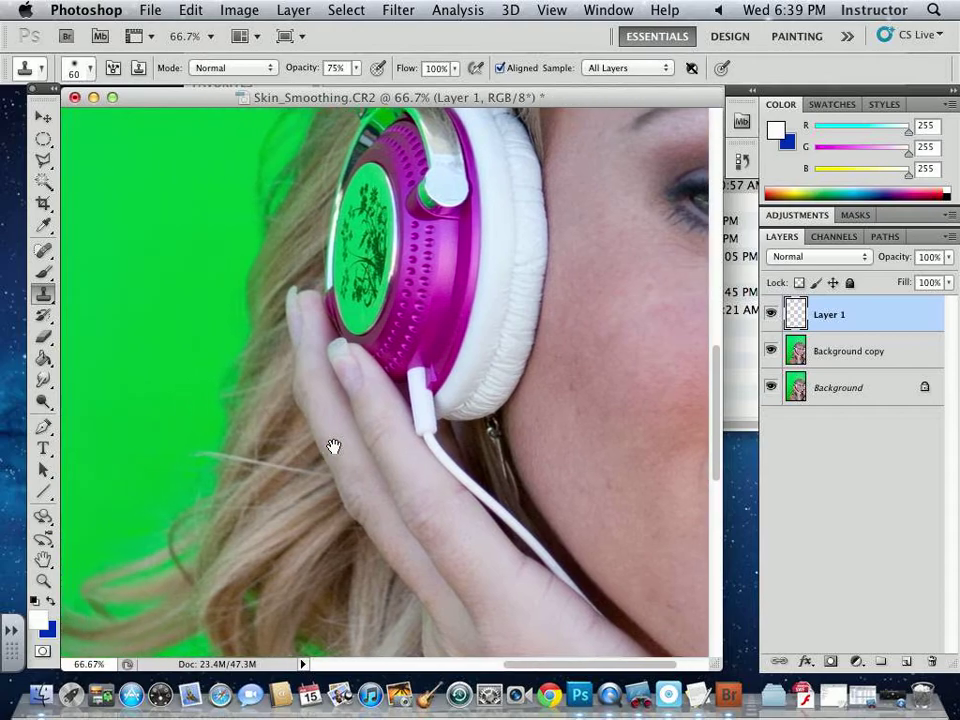
{"action": "scroll", "coordinate": [626, 396], "scroll_direction": "right", "scroll_amount": 10}
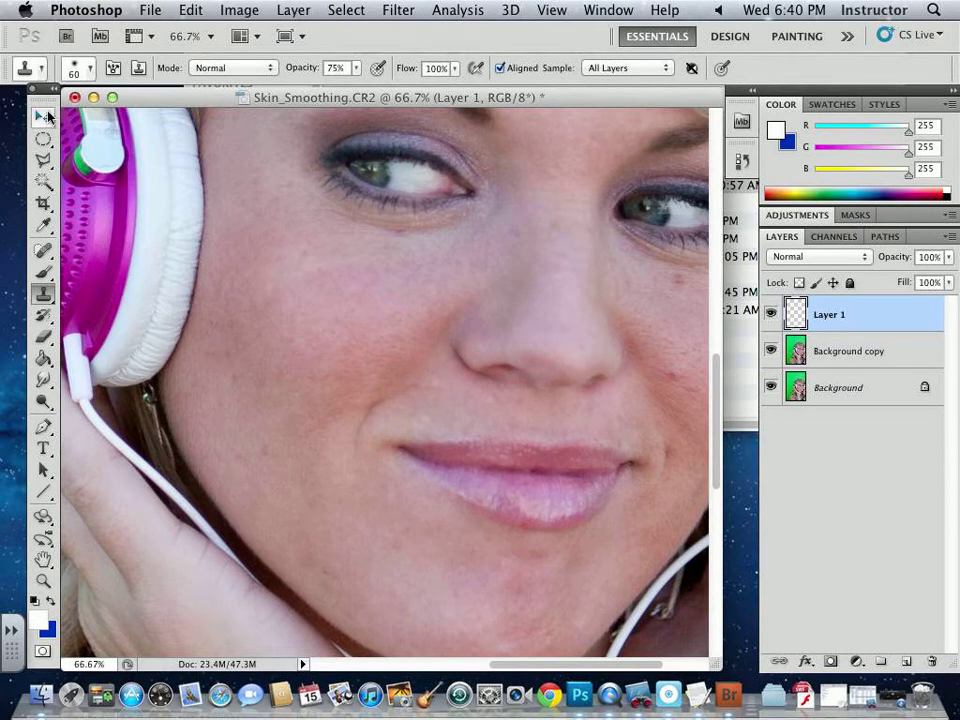
- Set up the Healing Brush with a 57 px tip, 0% hardness, 43° angle and 48% roundness, sampling all layers
{"action": "left_click", "coordinate": [43, 249]}
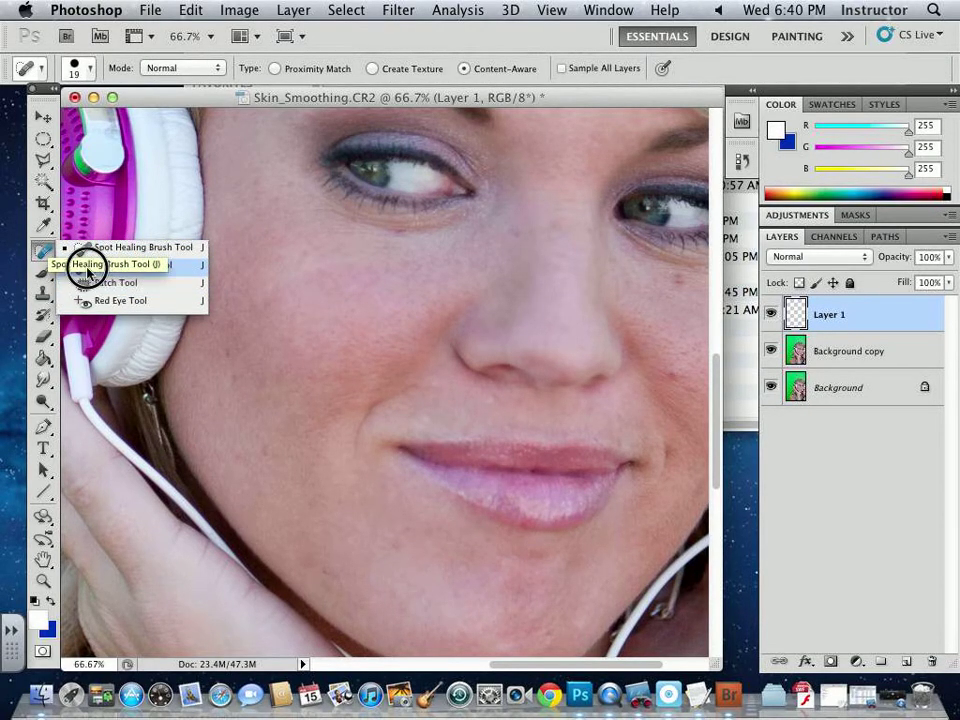
{"action": "left_click", "coordinate": [85, 266]}
{"action": "left_click", "coordinate": [43, 250]}
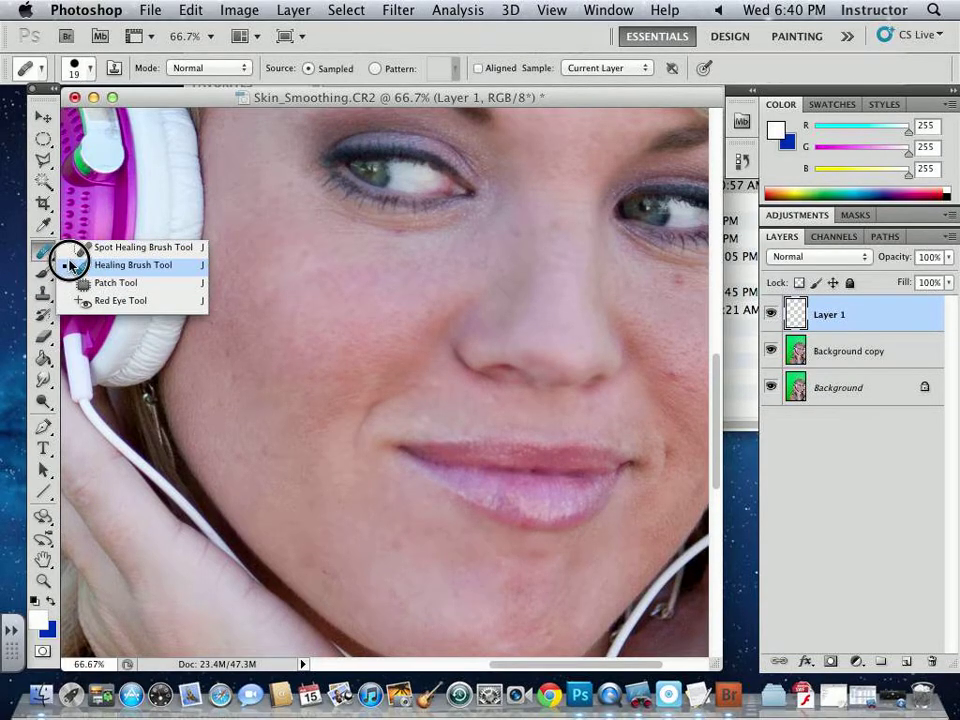
{"action": "left_click", "coordinate": [88, 265]}
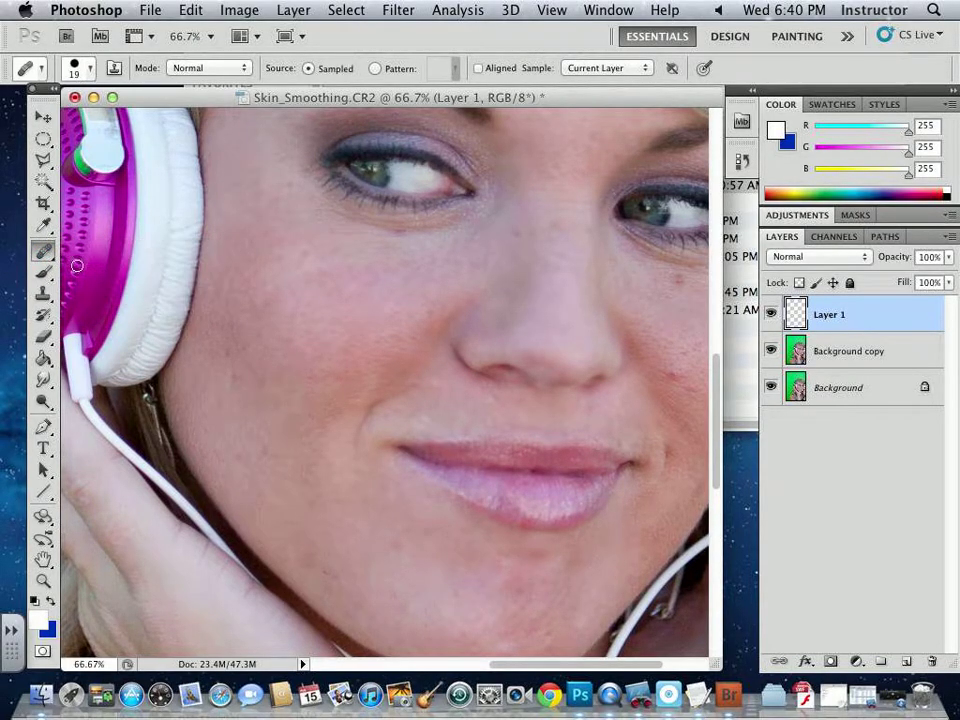
{"action": "left_click", "coordinate": [91, 70]}
{"action": "left_click_drag", "start_coordinate": [40, 155], "coordinate": [5, 160]}
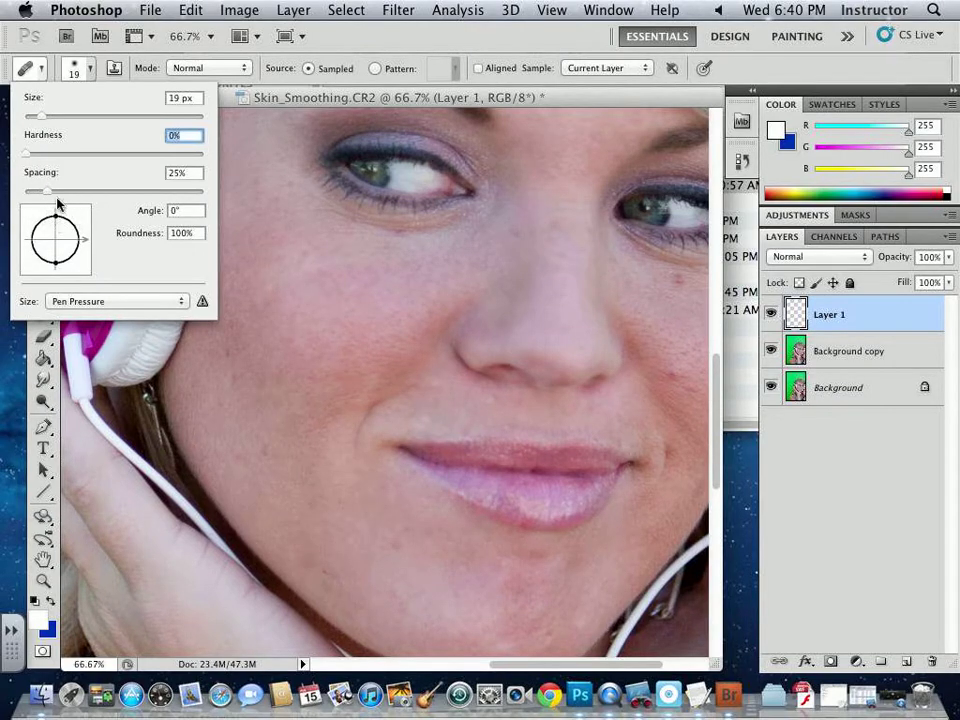
{"action": "mouse_move", "coordinate": [57, 222]}
{"action": "left_mouse_down"}
{"action": "mouse_move", "coordinate": [70, 245]}
{"action": "mouse_move", "coordinate": [81, 210]}
{"action": "mouse_move", "coordinate": [83, 222]}
{"action": "left_mouse_up"}
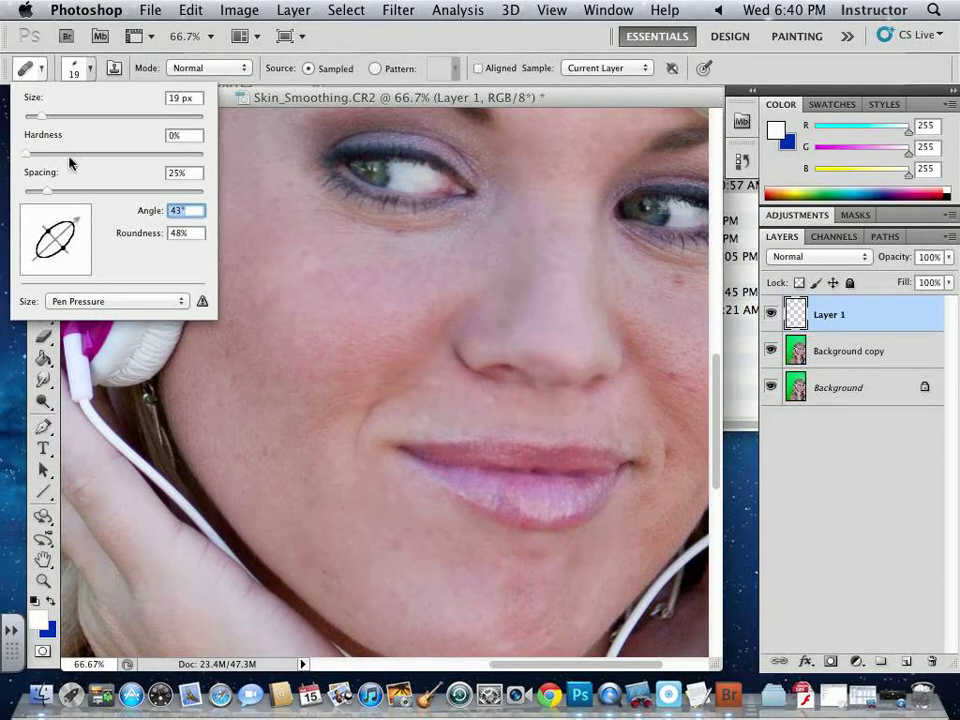
{"action": "left_click_drag", "start_coordinate": [48, 118], "coordinate": [76, 117]}
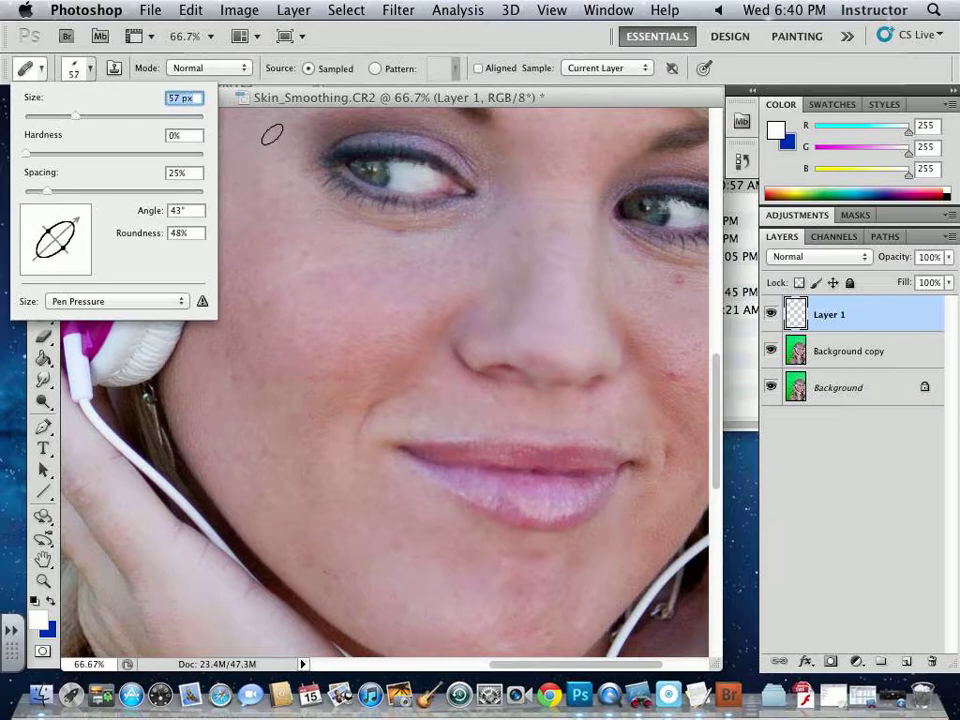
{"action": "left_click", "coordinate": [342, 105]}
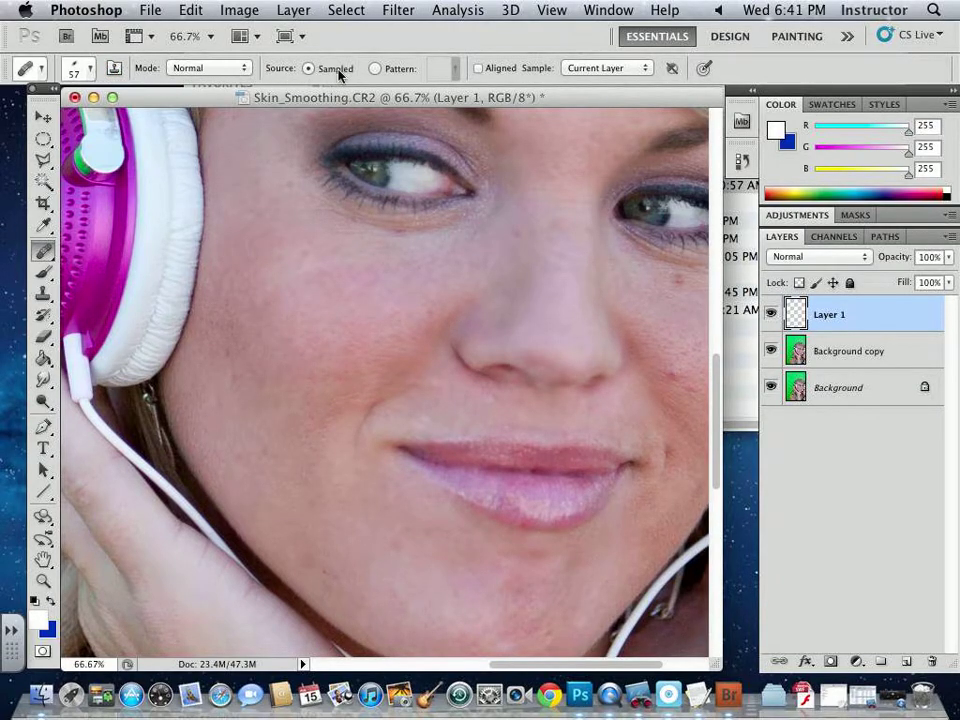
{"action": "left_click", "coordinate": [605, 67]}
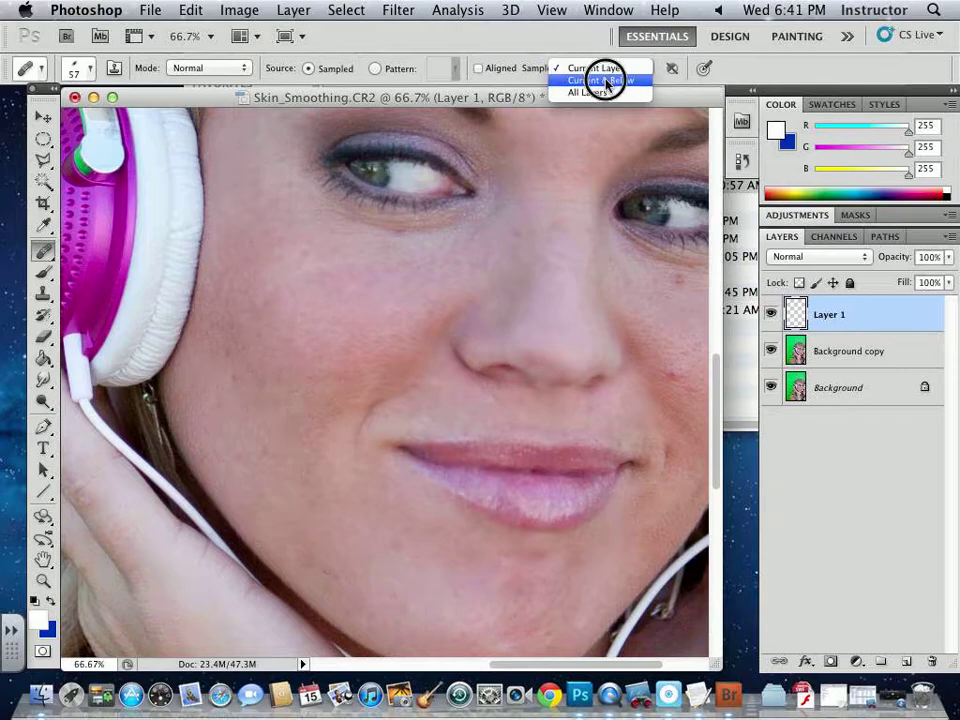
{"action": "left_click", "coordinate": [629, 93]}
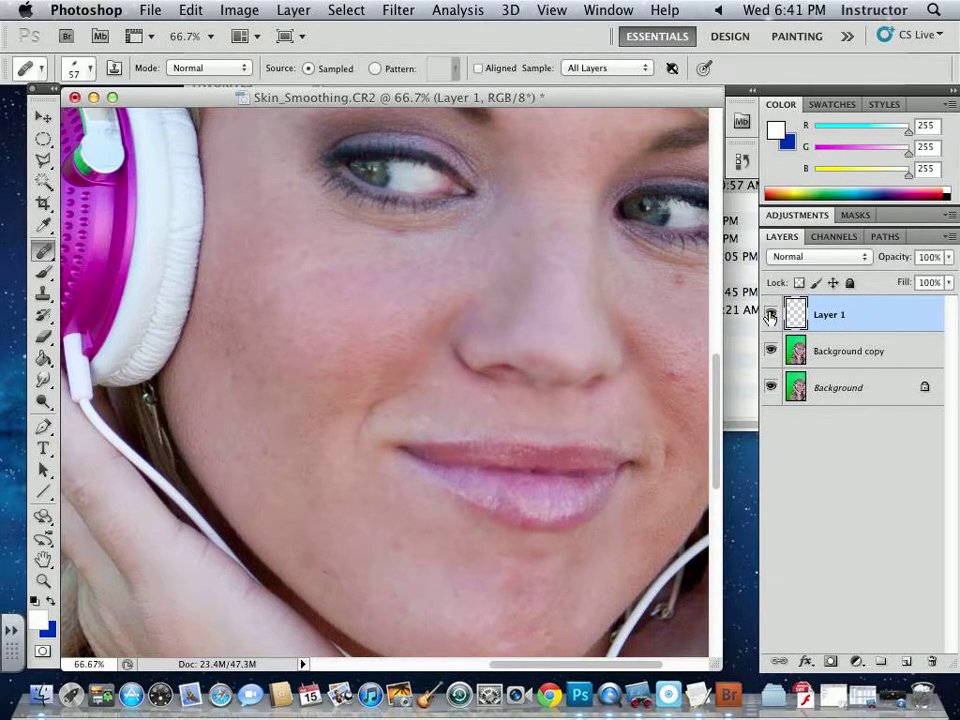
- Rename the top retouching layer to touchup
{"action": "double_click", "coordinate": [830, 314]}
{"action": "type", "text": "hup"}
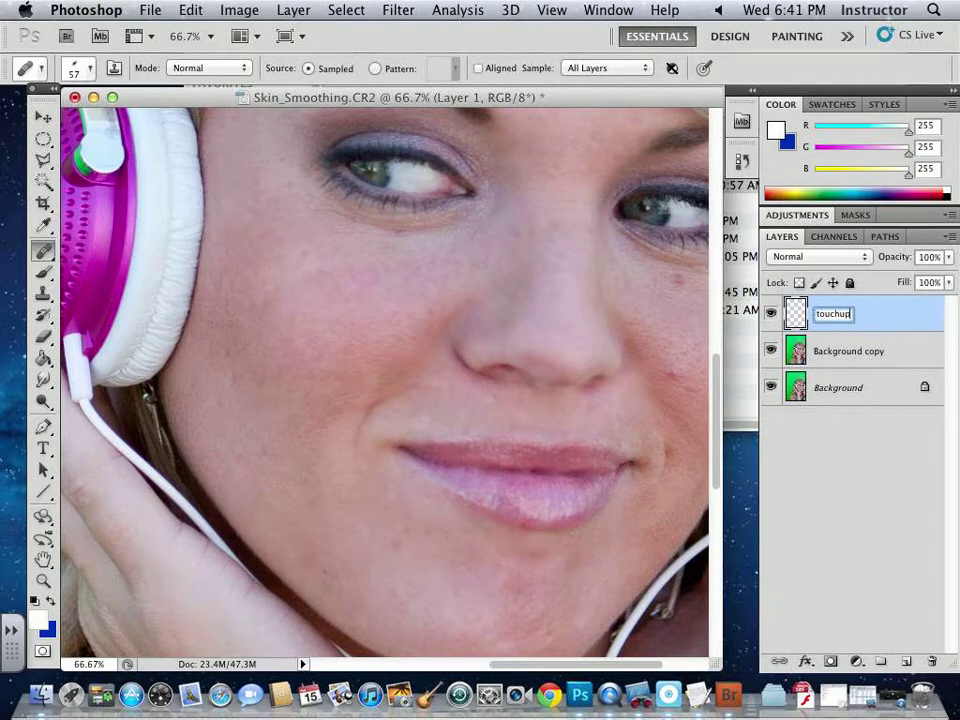
{"action": "key", "text": "Return"}
- Heal the small blemishes on the forehead above the eyebrows using clean forehead skin as the source
{"action": "scroll", "coordinate": [239, 147], "scroll_direction": "down", "scroll_amount": 3}
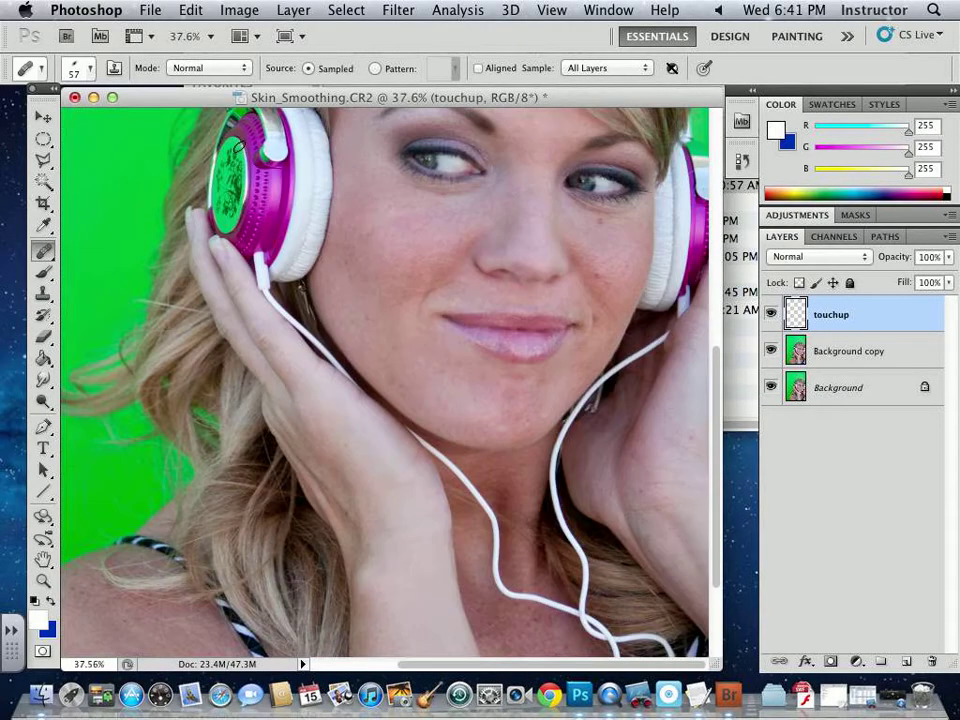
{"action": "key", "text": "super+plus"}
{"action": "mouse_move", "coordinate": [392, 167]}
{"action": "left_mouse_down"}
{"action": "mouse_move", "coordinate": [281, 366]}
{"action": "mouse_move", "coordinate": [272, 401]}
{"action": "mouse_move", "coordinate": [489, 392]}
{"action": "mouse_move", "coordinate": [478, 285]}
{"action": "left_mouse_up"}
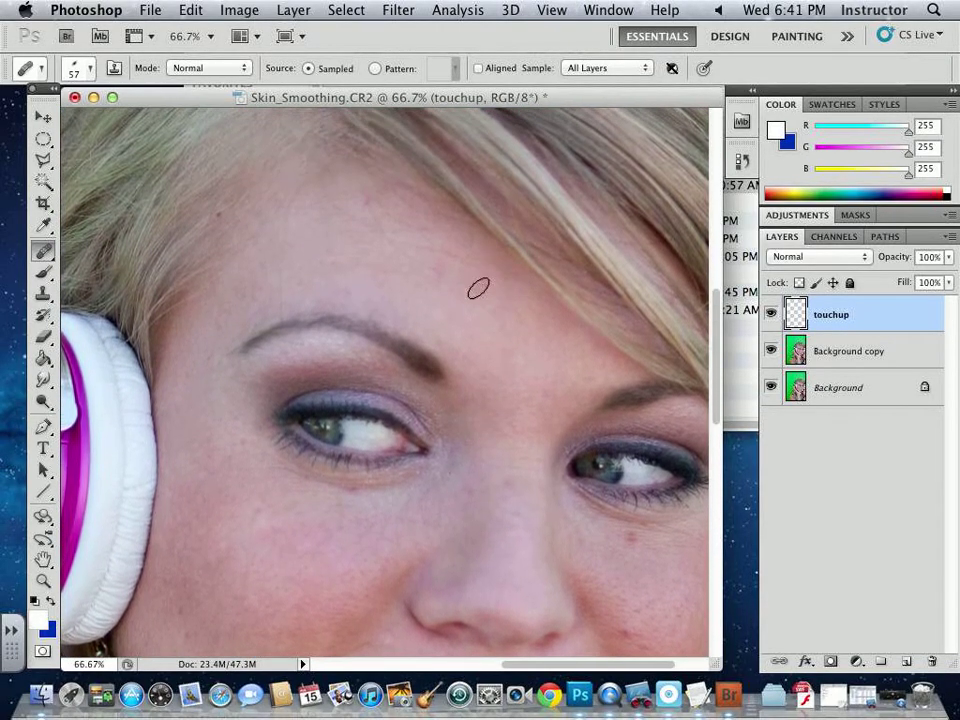
{"action": "left_click", "coordinate": [360, 197], "text": "alt"}
{"action": "left_click", "coordinate": [472, 285]}
- Undo the last healing stroke and heal the spot below the eye beside the nose with nearby cheek skin
{"action": "left_click_drag", "start_coordinate": [294, 407], "coordinate": [318, 318]}
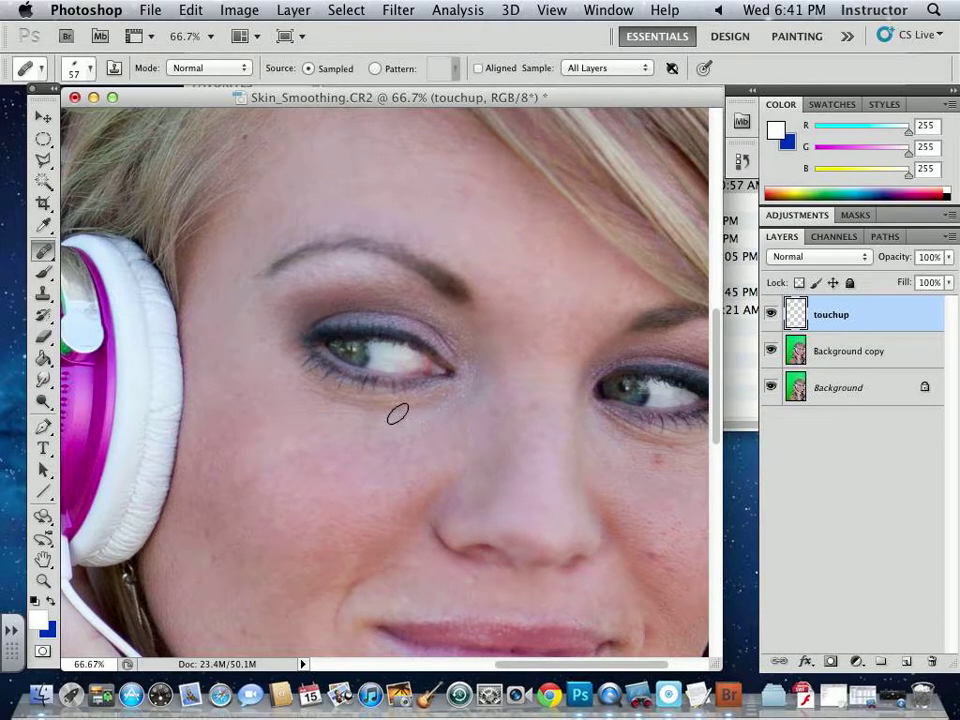
{"action": "key", "text": "super+z"}
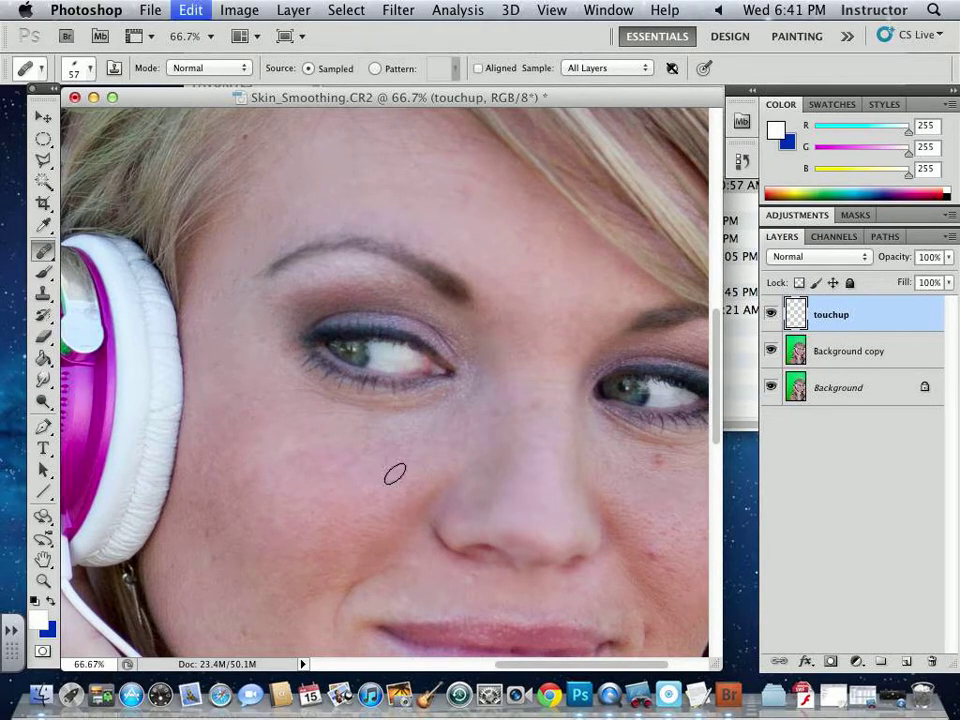
{"action": "left_click", "coordinate": [394, 426], "text": "alt"}
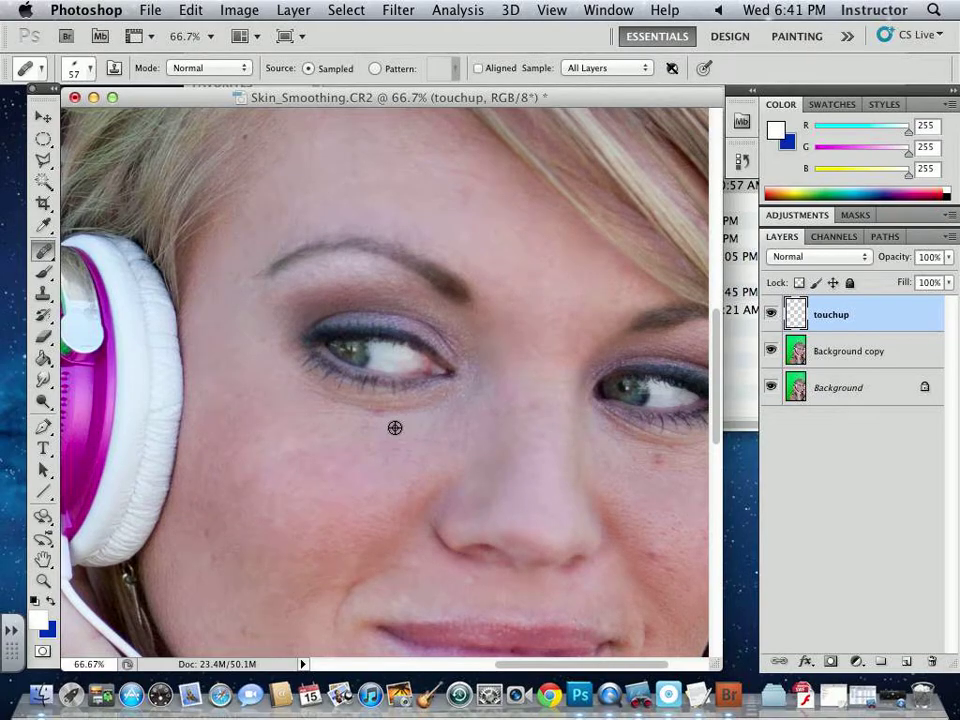
{"action": "mouse_move", "coordinate": [431, 447]}
{"action": "left_mouse_down"}
{"action": "mouse_move", "coordinate": [421, 453]}
{"action": "mouse_move", "coordinate": [430, 455]}
{"action": "left_mouse_up"}
{"action": "scroll", "coordinate": [466, 425], "scroll_direction": "down", "scroll_amount": 1}
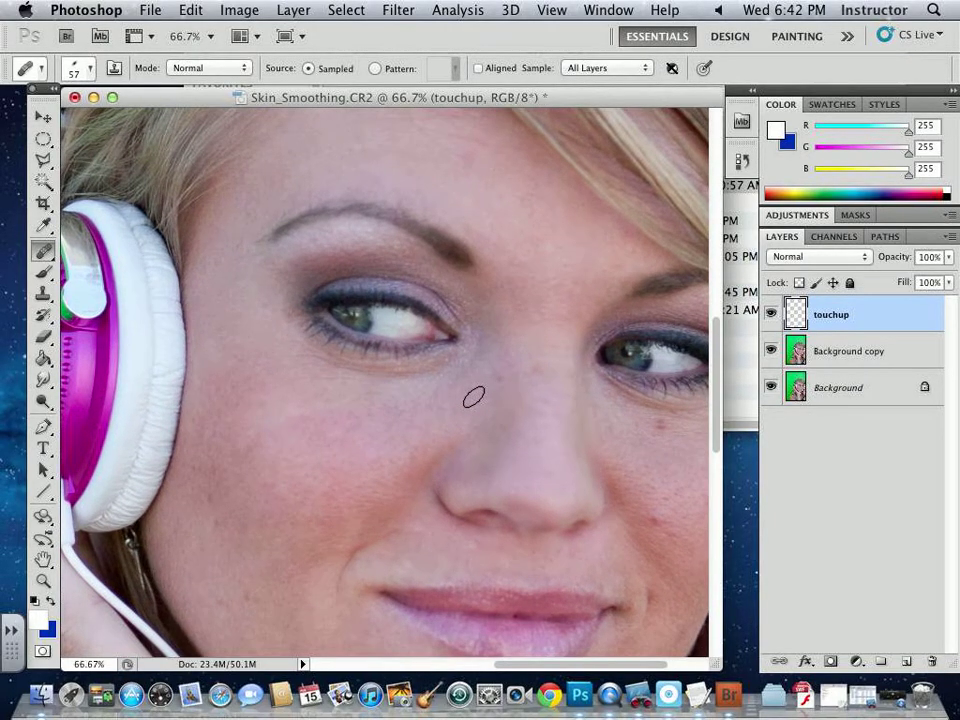
- Heal the dark spot beside the nose bridge and the one on the cheek next to the headphone cushion
{"action": "left_click", "coordinate": [497, 380], "text": "alt"}
{"action": "left_click_drag", "start_coordinate": [246, 470], "coordinate": [248, 357]}
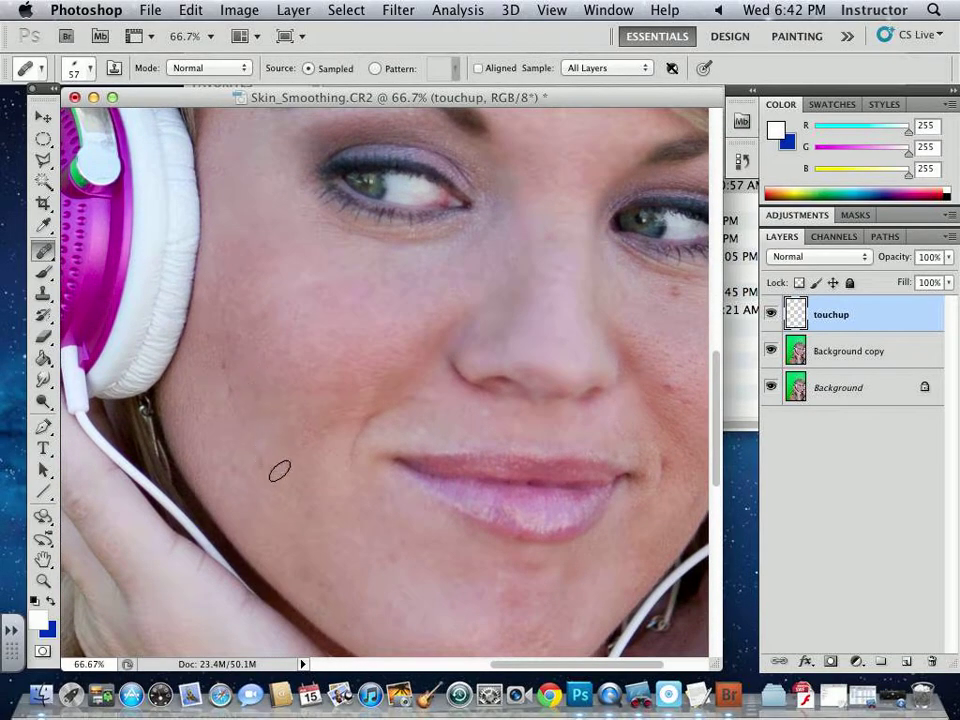
{"action": "left_click", "coordinate": [238, 390]}
{"action": "key", "text": "v"}
- Heal the spots on the chin and below the corner of the mouth with the Healing Brush
{"action": "mouse_move", "coordinate": [409, 549]}
{"action": "left_mouse_down"}
{"action": "mouse_move", "coordinate": [433, 399]}
{"action": "mouse_move", "coordinate": [390, 435]}
{"action": "left_mouse_up"}
{"action": "scroll", "coordinate": [465, 490], "scroll_direction": "down", "scroll_amount": 10}
{"action": "scroll", "coordinate": [465, 490], "scroll_direction": "right", "scroll_amount": 10}
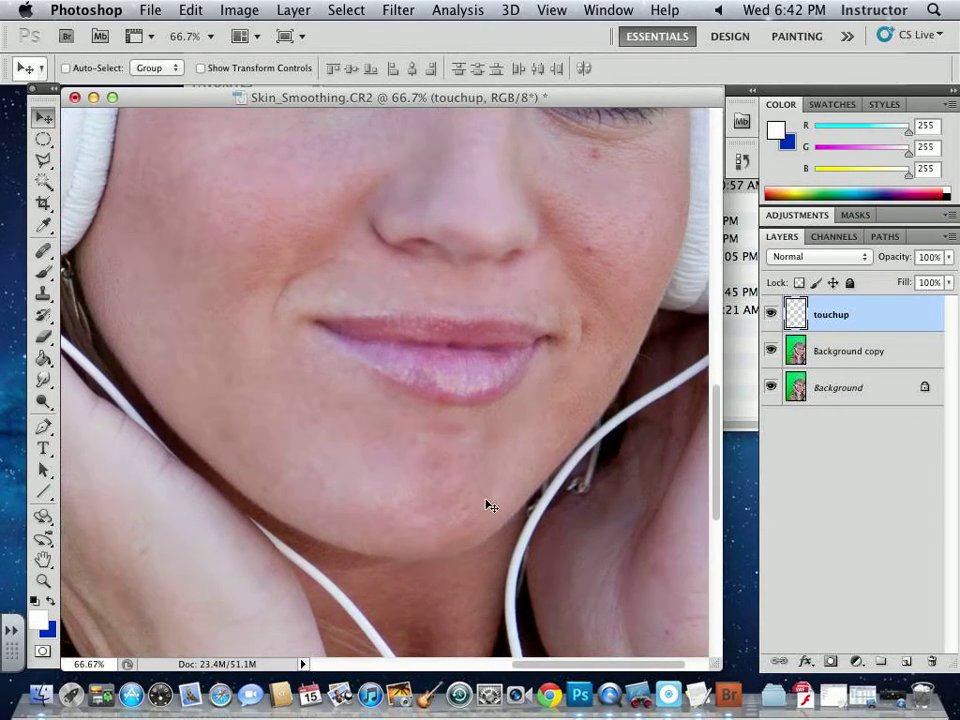
{"action": "left_click", "coordinate": [43, 250]}
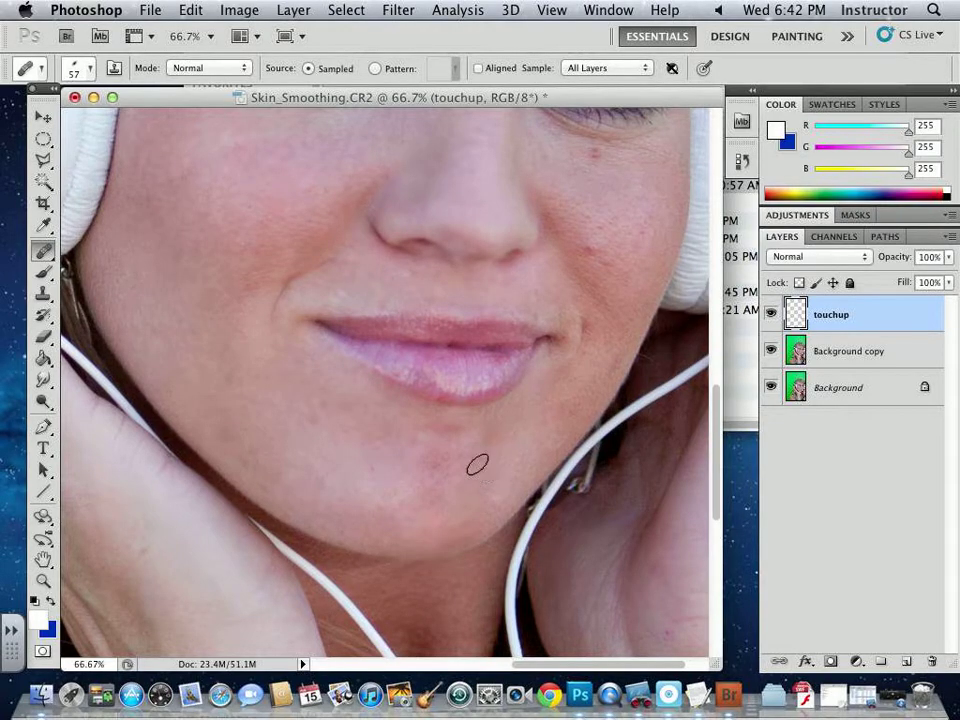
{"action": "left_click", "coordinate": [326, 405]}
- Heal the red spot on the cheek beside the nostril, sampling clean skin just above it
{"action": "left_click_drag", "start_coordinate": [491, 350], "coordinate": [395, 447]}
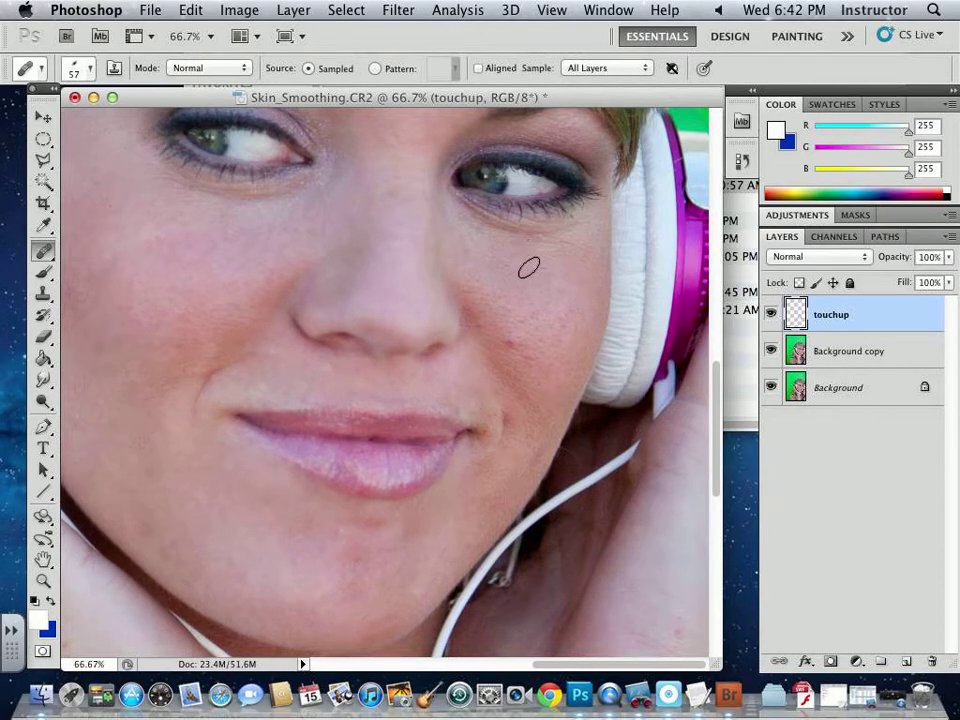
{"action": "left_click", "coordinate": [542, 311], "text": "alt"}
{"action": "left_click", "coordinate": [512, 338]}
- Heal the skin on the nose bridge and remove the dark marks from the forehead
{"action": "left_click_drag", "start_coordinate": [401, 249], "coordinate": [378, 460]}
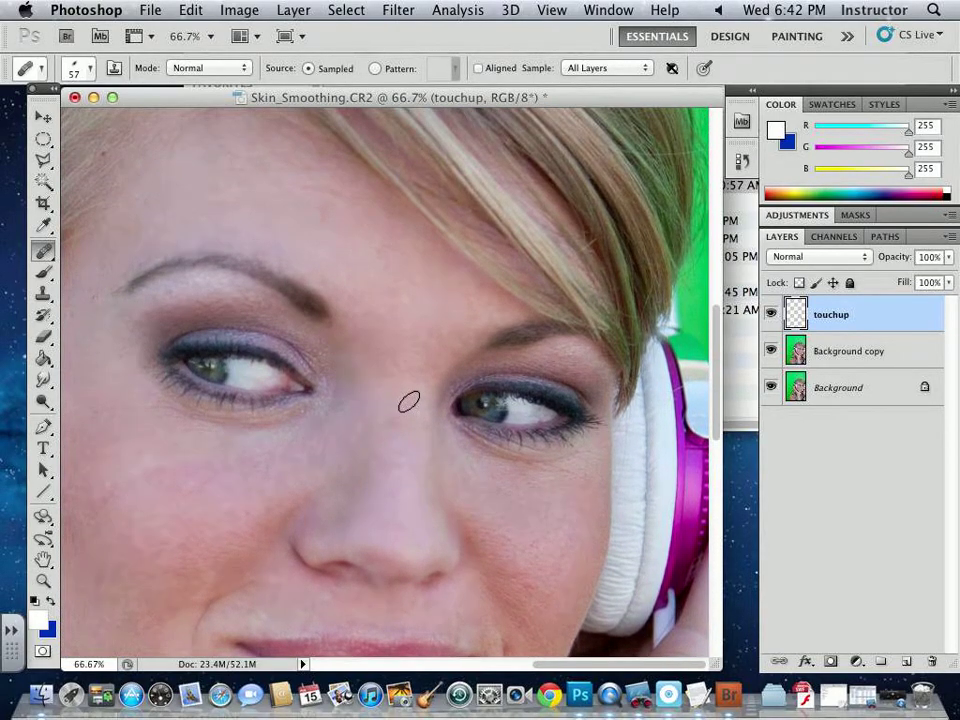
{"action": "left_click_drag", "start_coordinate": [401, 454], "coordinate": [465, 454]}
{"action": "left_click", "coordinate": [318, 205], "text": "alt"}
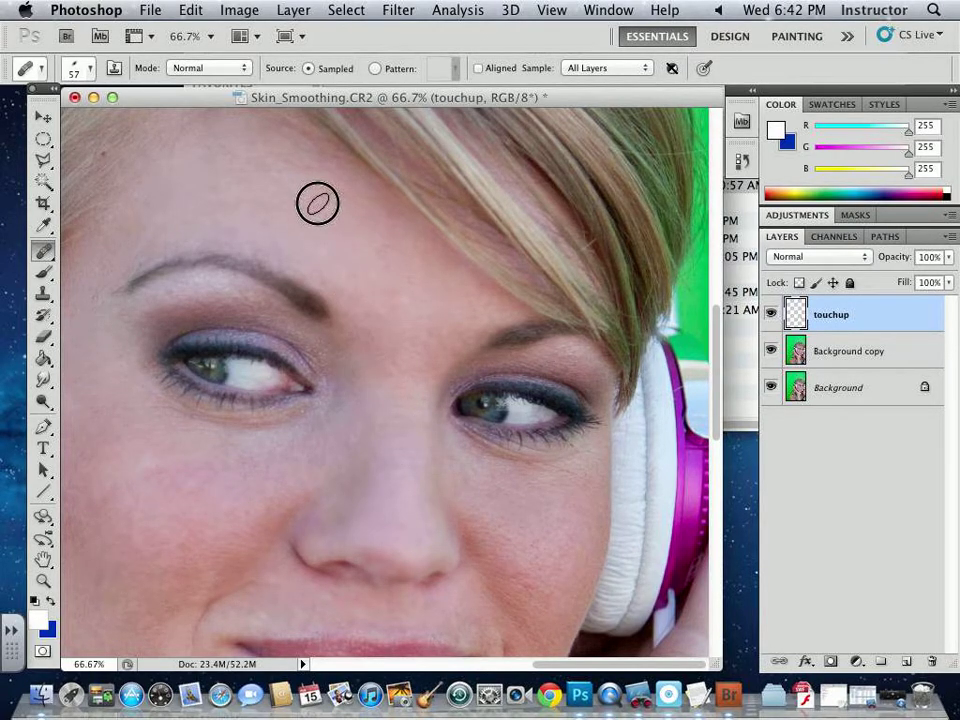
{"action": "left_click_drag", "start_coordinate": [161, 208], "coordinate": [212, 225]}
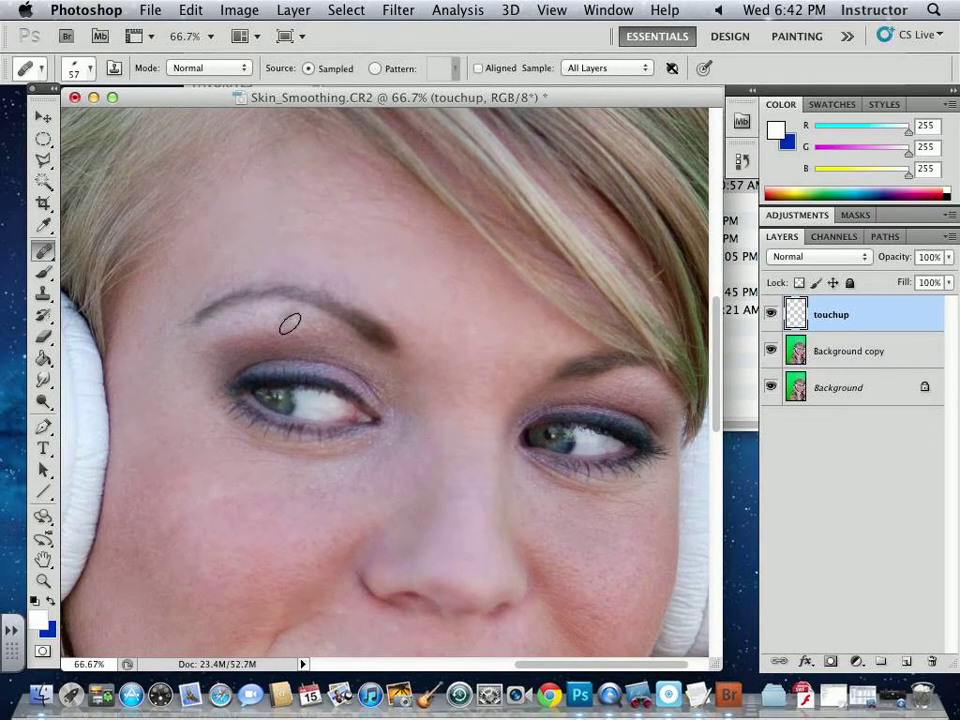
- Heal the blemishes between the nose and the lips, sampling clean skin under the nose
{"action": "left_click_drag", "start_coordinate": [304, 450], "coordinate": [300, 219]}
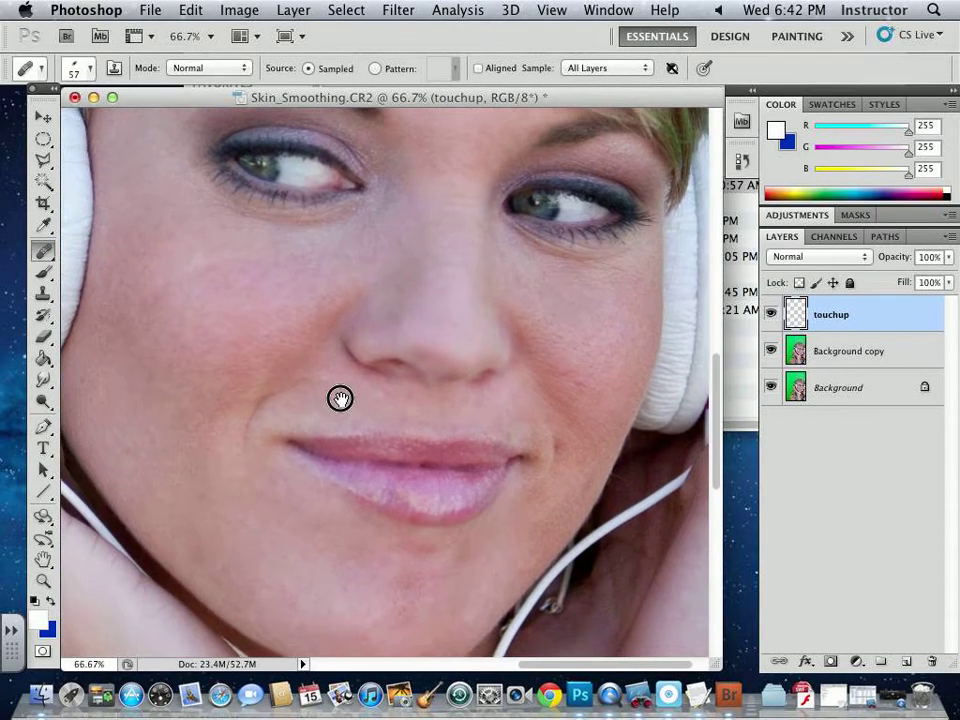
{"action": "left_click", "coordinate": [388, 396], "text": "alt"}
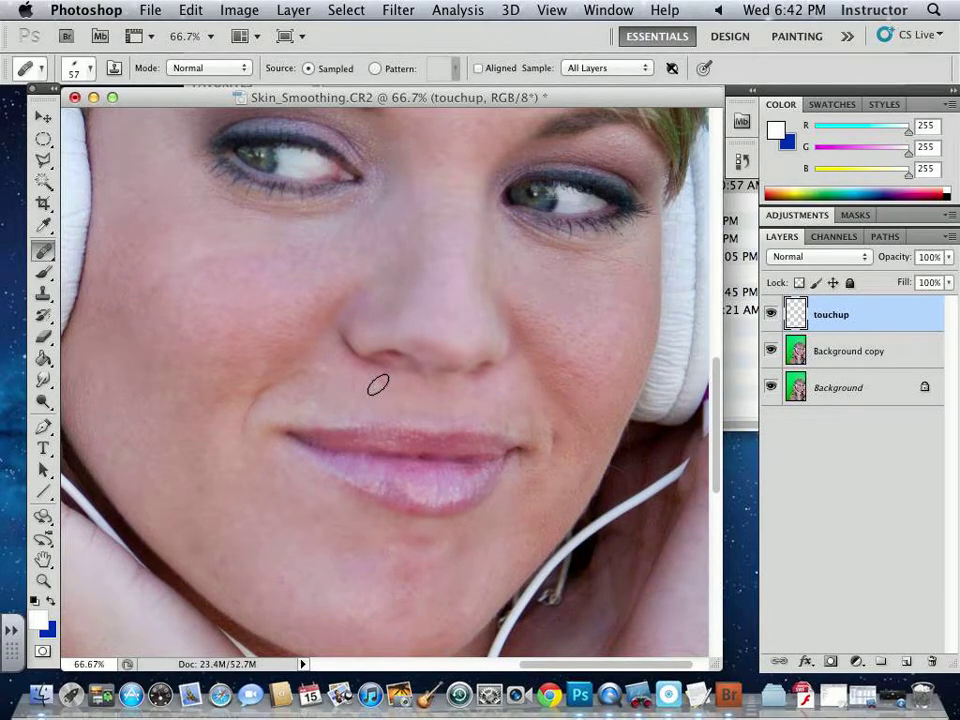
{"action": "left_click", "coordinate": [328, 388], "text": "alt"}
{"action": "left_click_drag", "start_coordinate": [405, 468], "coordinate": [407, 446]}
- Heal the red mark on the wrist and the spots along the raised forearm
{"action": "mouse_move", "coordinate": [407, 560]}
{"action": "left_mouse_down"}
{"action": "mouse_move", "coordinate": [421, 263]}
{"action": "mouse_move", "coordinate": [467, 379]}
{"action": "mouse_move", "coordinate": [420, 356]}
{"action": "left_mouse_up"}
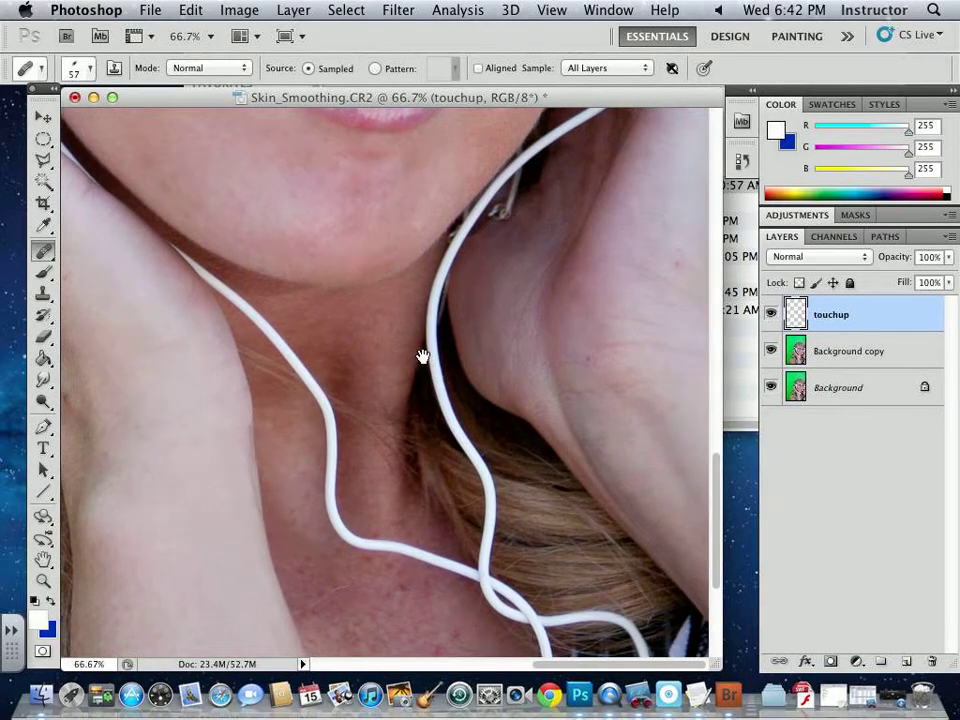
{"action": "left_click_drag", "start_coordinate": [587, 357], "coordinate": [628, 379]}
{"action": "left_click", "coordinate": [587, 362], "text": "alt"}
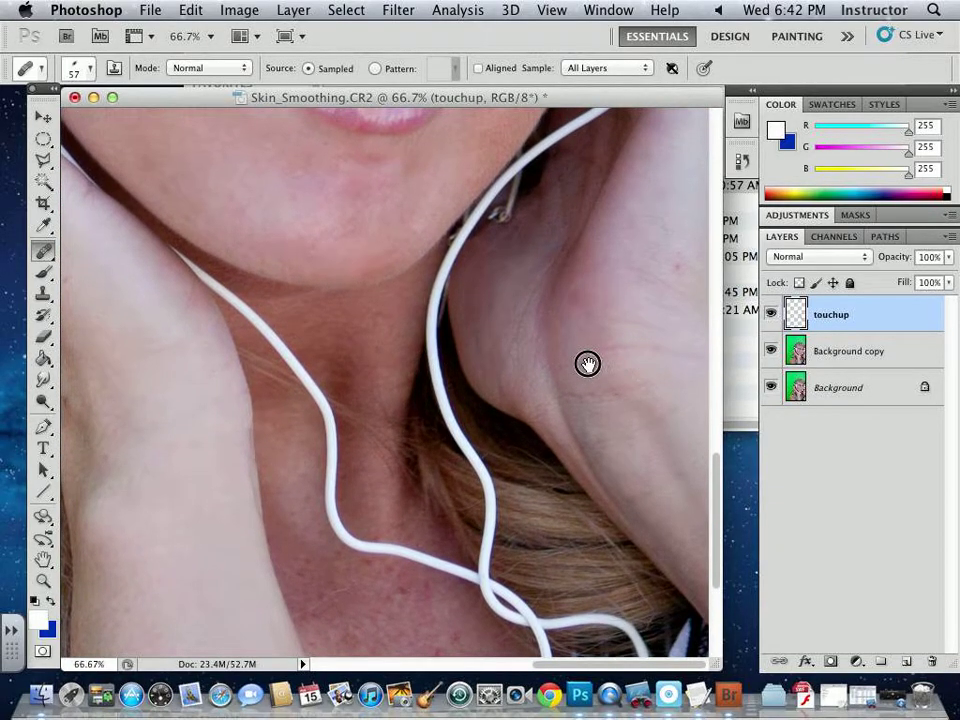
{"action": "left_click_drag", "start_coordinate": [445, 462], "coordinate": [460, 208]}
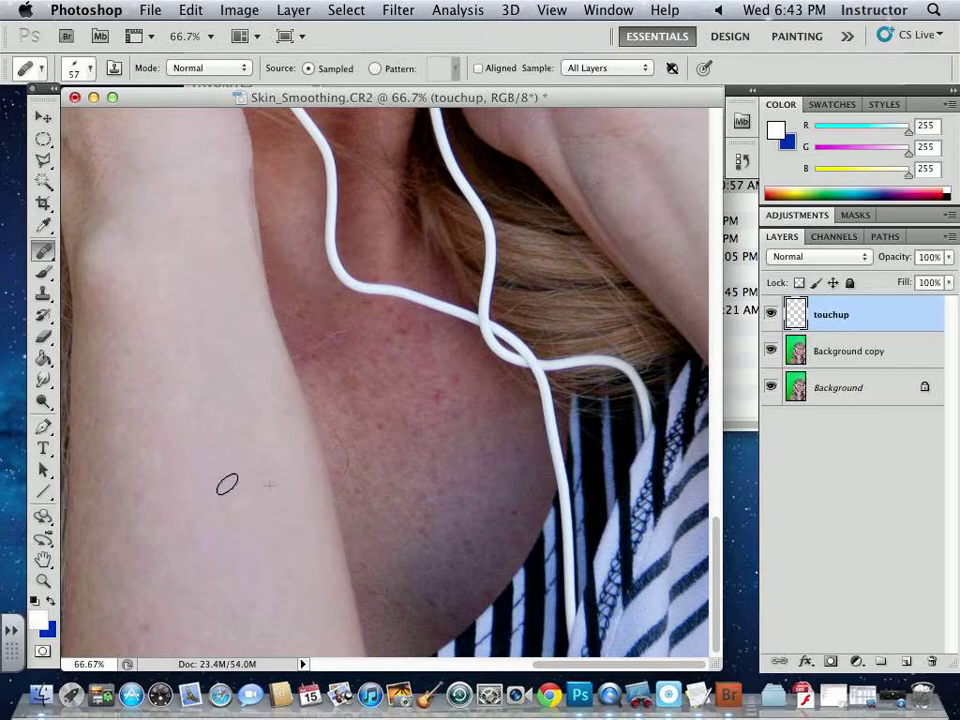
{"action": "scroll", "coordinate": [229, 482], "scroll_direction": "left", "scroll_amount": 3}
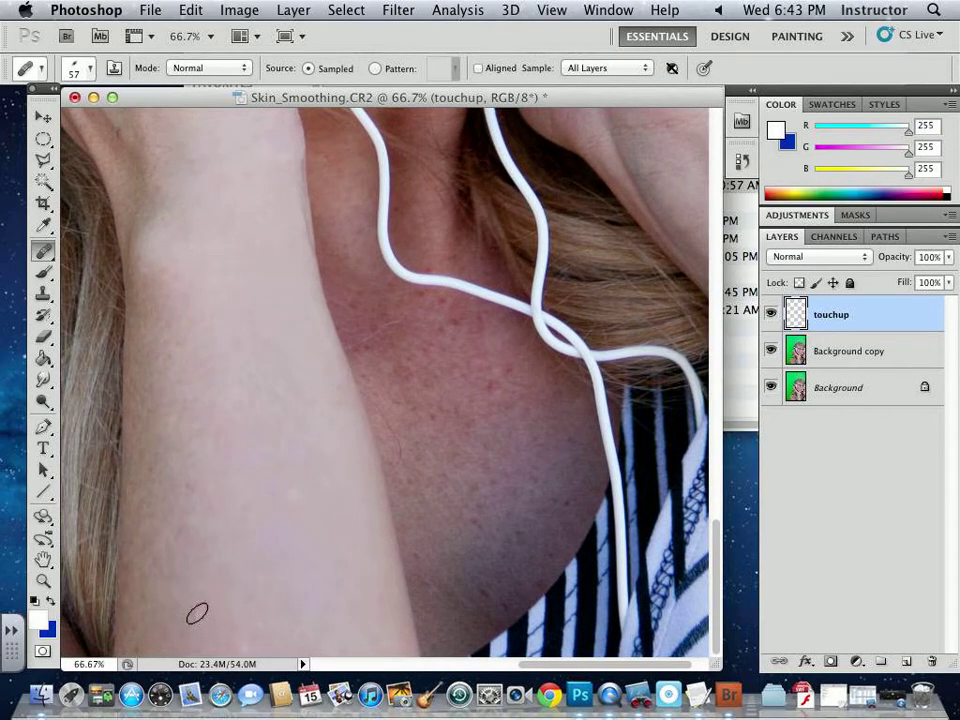
- Heal the moles on the bare shoulder and upper arm, sampling clean skin from the arm
{"action": "key", "text": "super+minus"}
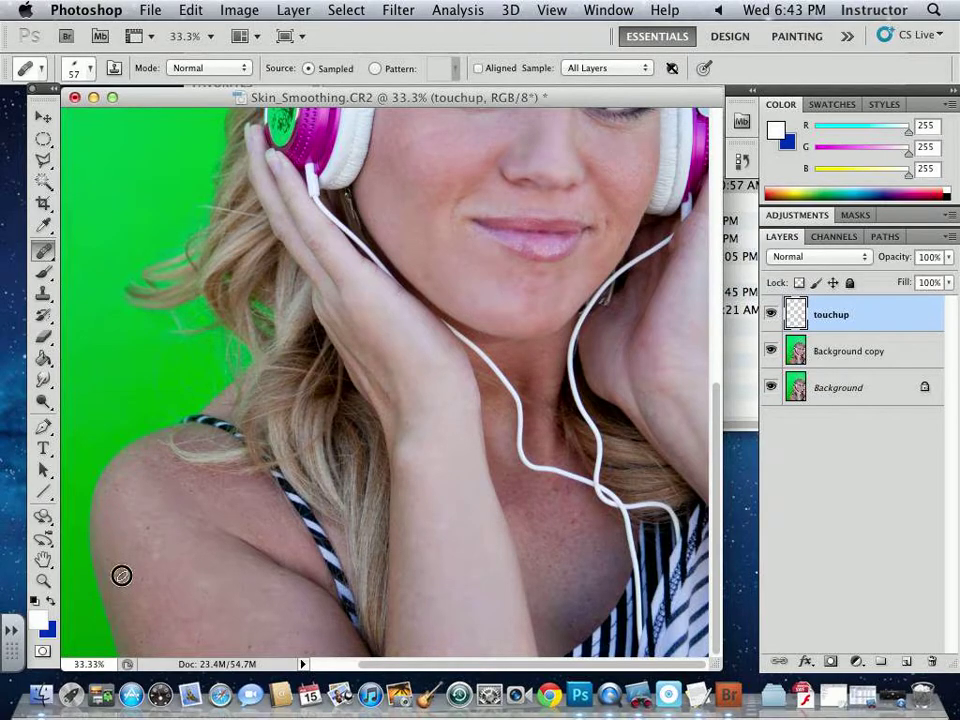
{"action": "left_click", "coordinate": [151, 591], "text": "alt"}
{"action": "left_click", "coordinate": [150, 525]}
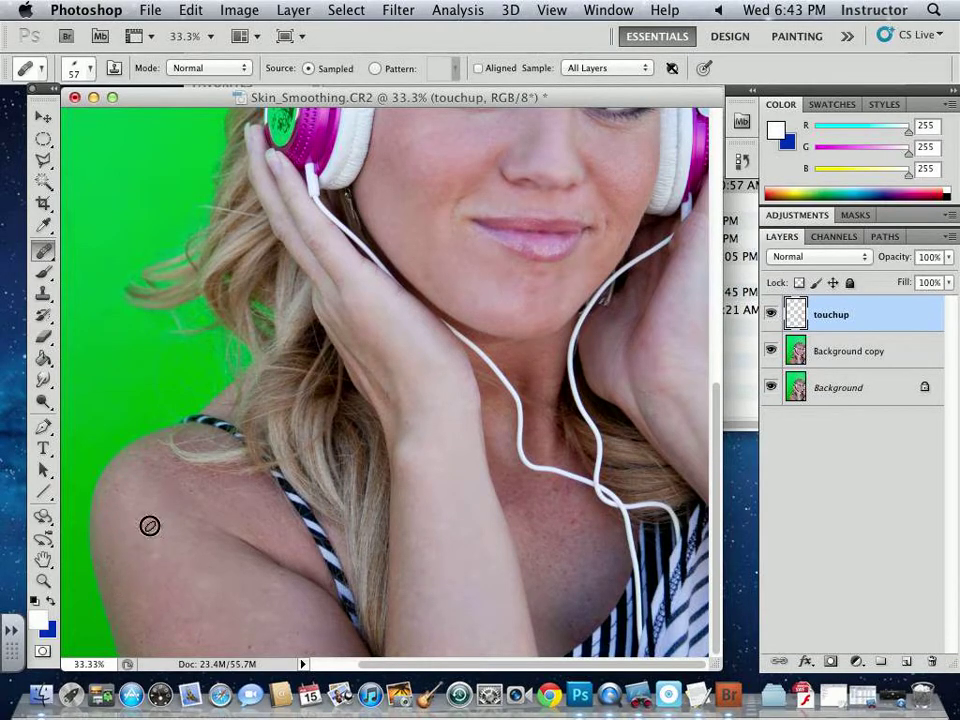
{"action": "mouse_move", "coordinate": [261, 652]}
{"action": "left_mouse_down"}
{"action": "mouse_move", "coordinate": [246, 643]}
{"action": "mouse_move", "coordinate": [309, 639]}
{"action": "mouse_move", "coordinate": [299, 590]}
{"action": "left_mouse_up"}
- Compare the portrait with and without the touchup layer
{"action": "key", "text": "super+minus"}
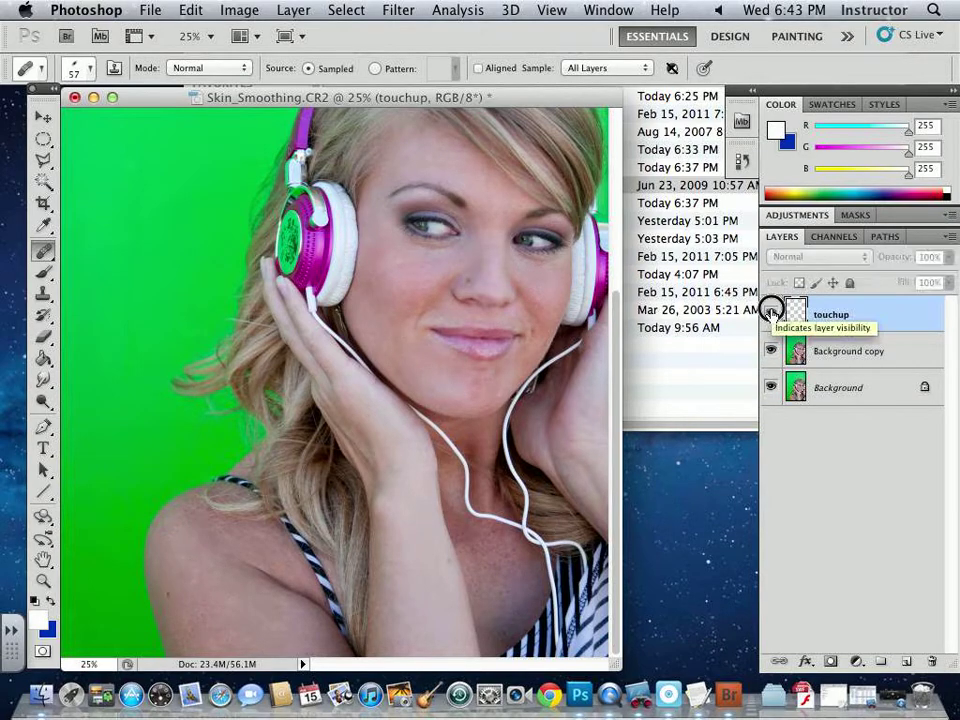
{"action": "left_click", "coordinate": [771, 314]}
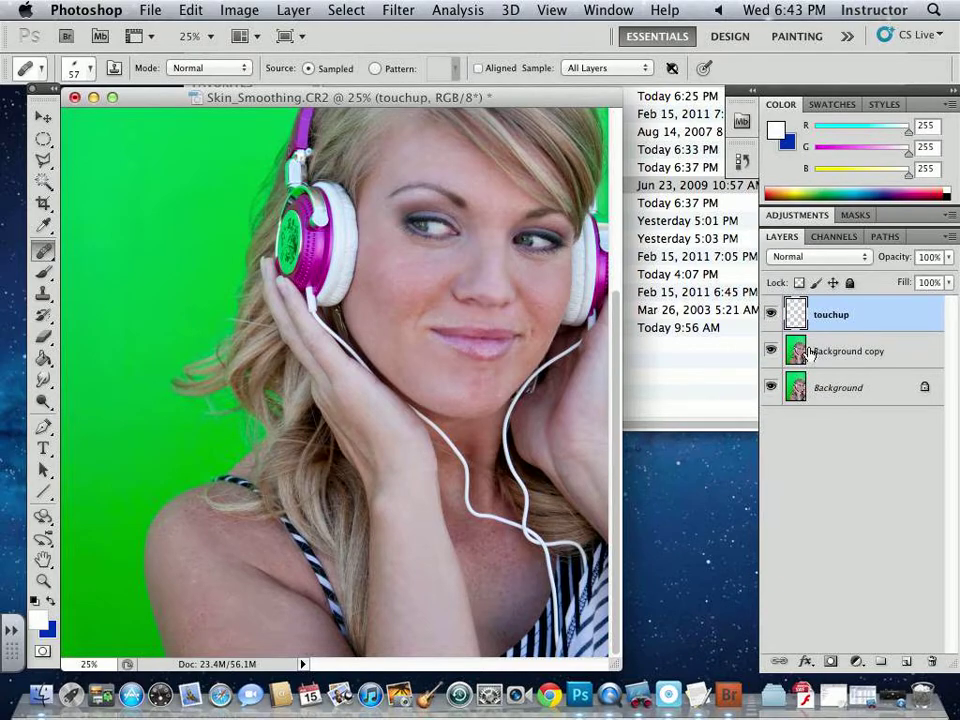
{"action": "key", "text": "super+equal"}
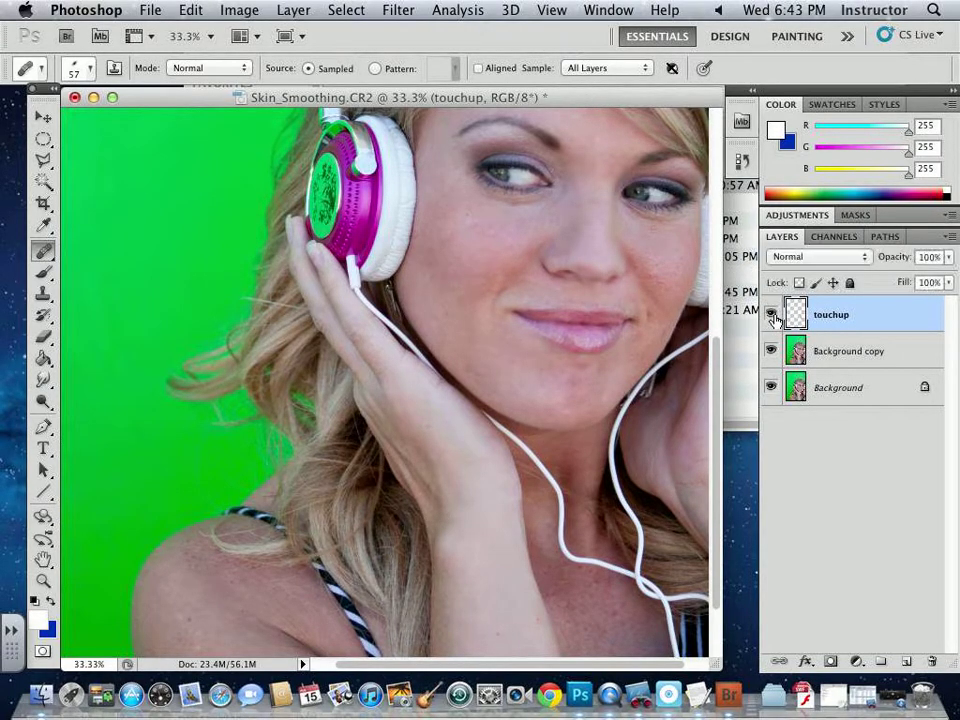
{"action": "left_click", "coordinate": [855, 358], "text": "shift"}
{"action": "left_click", "coordinate": [948, 237]}
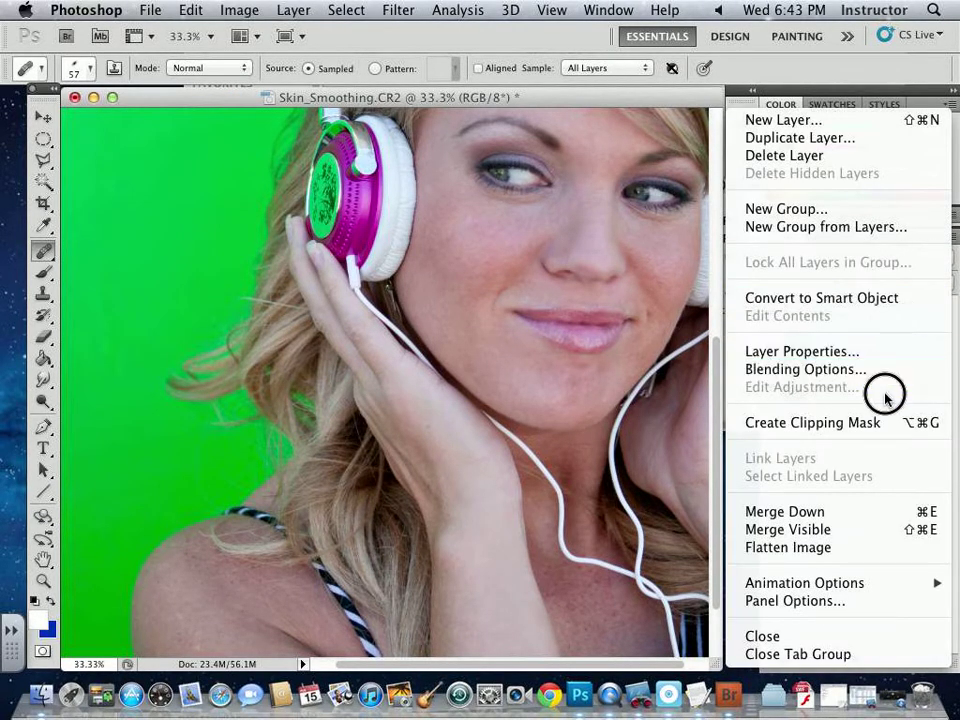
{"action": "left_click", "coordinate": [864, 529]}
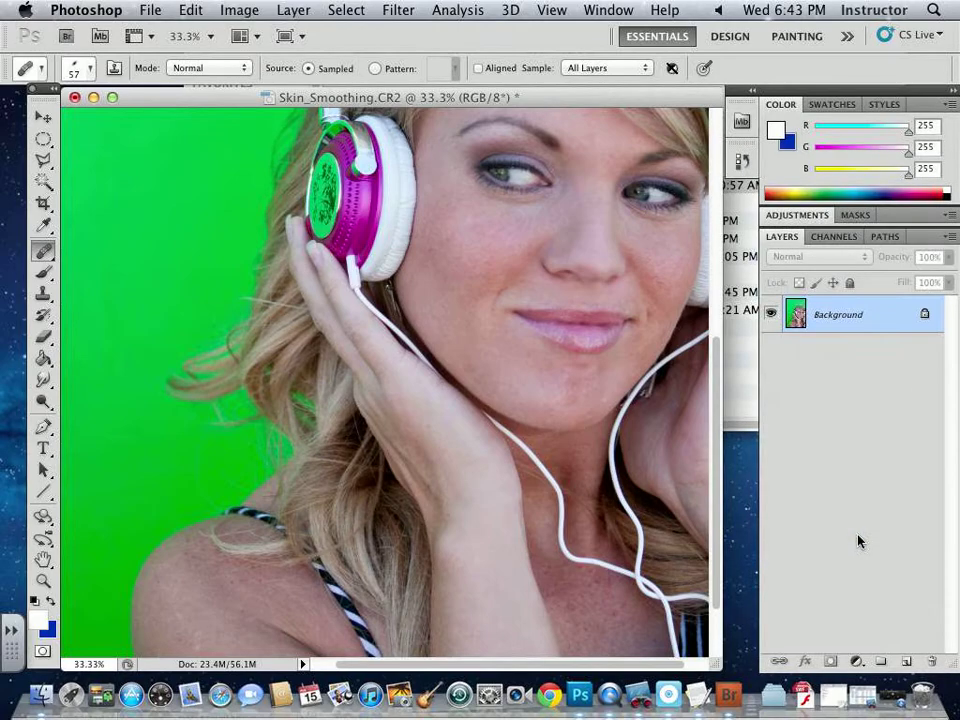
{"action": "key", "text": "super+z"}
- Merge the selected touchup and Background copy layers into one, and compare the result with the original Background
{"action": "left_click", "coordinate": [948, 237]}
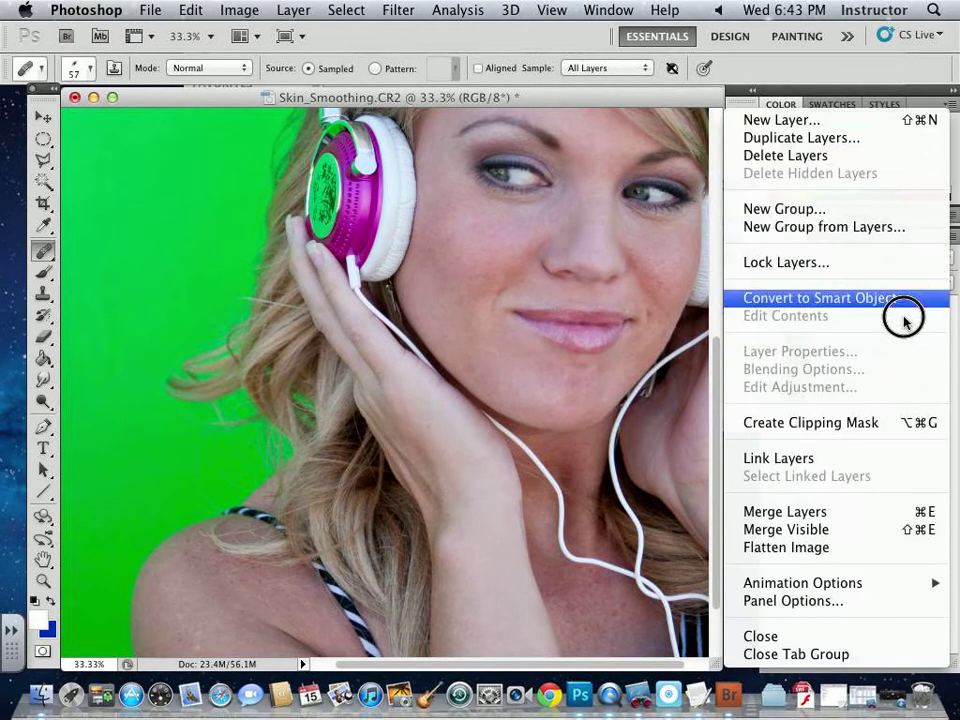
{"action": "left_click", "coordinate": [873, 514]}
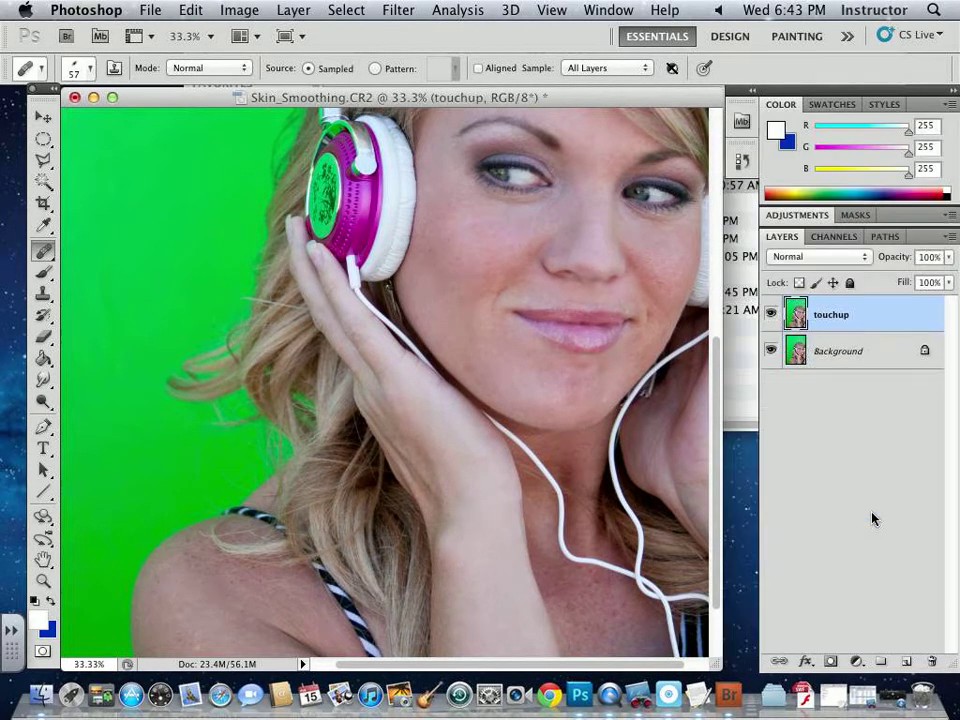
{"action": "left_click", "coordinate": [772, 315]}
{"action": "left_click", "coordinate": [772, 315]}
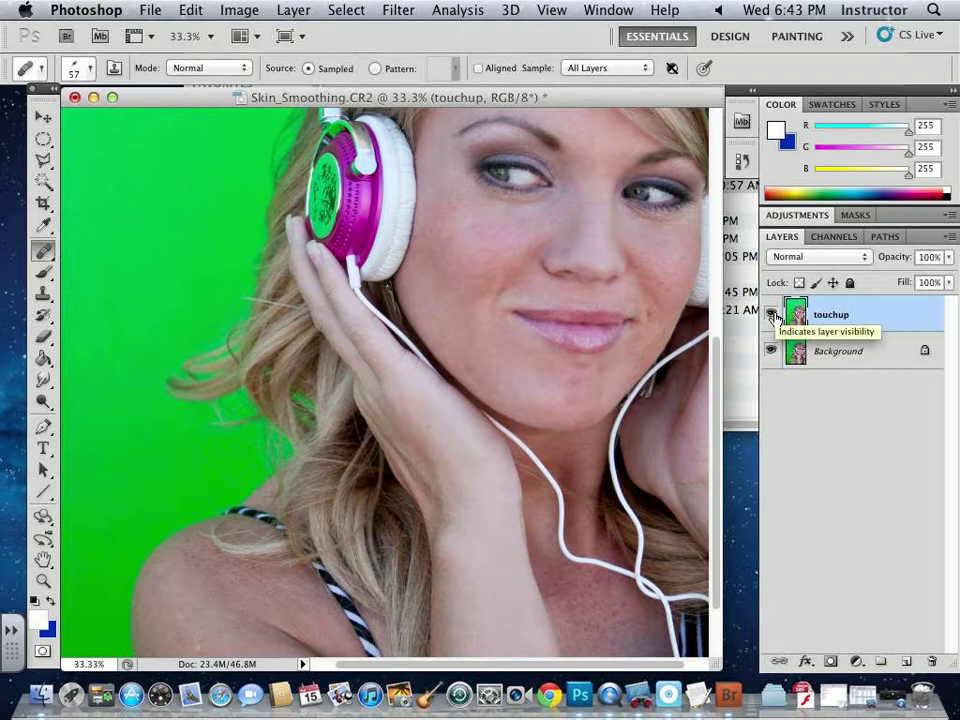
- Duplicate the merged touchup layer and name the copy smooth skin
{"action": "left_click_drag", "start_coordinate": [851, 328], "coordinate": [908, 661]}
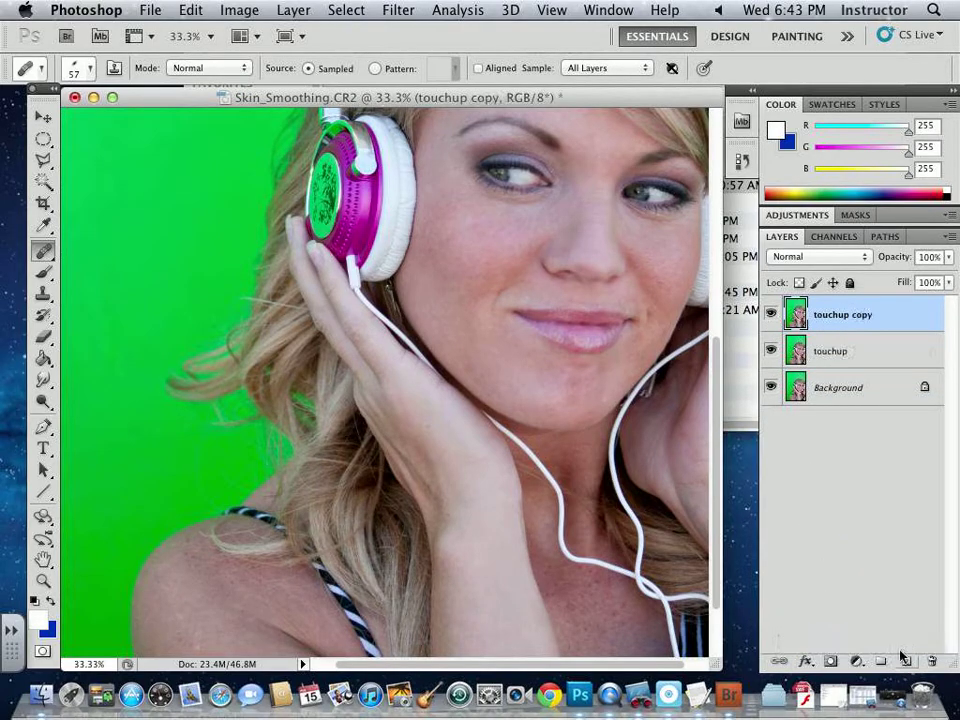
{"action": "double_click", "coordinate": [836, 315]}
{"action": "type", "text": "smooth skin"}
{"action": "key", "text": "Return"}
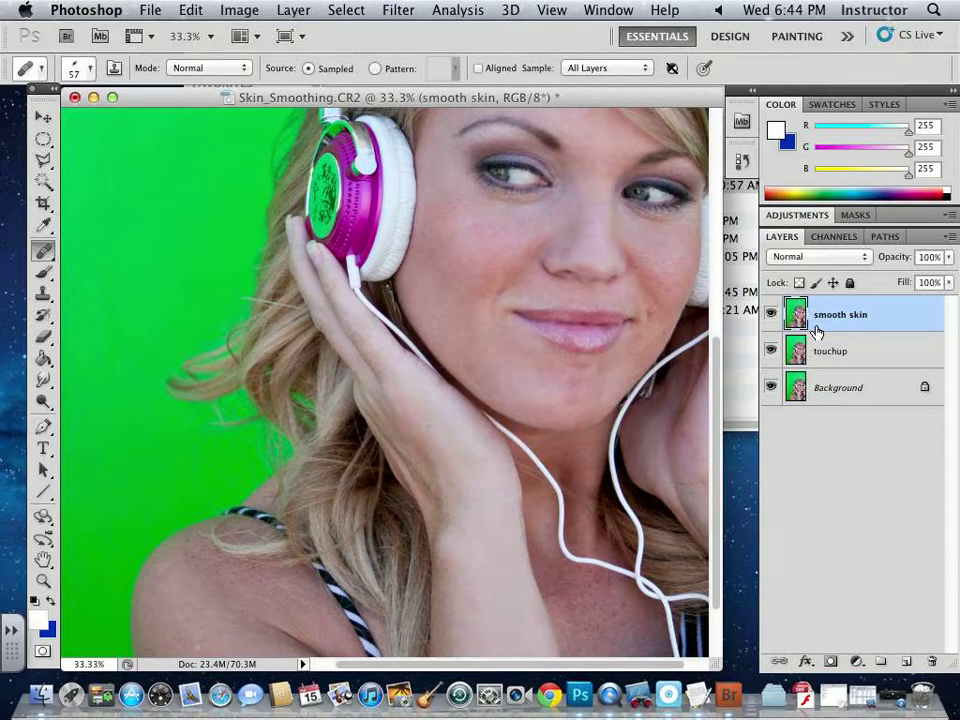
- Apply the Dust & Scratches filter to the smooth skin layer with a radius of 23 pixels and a threshold of 0 levels
{"action": "left_click", "coordinate": [405, 8]}
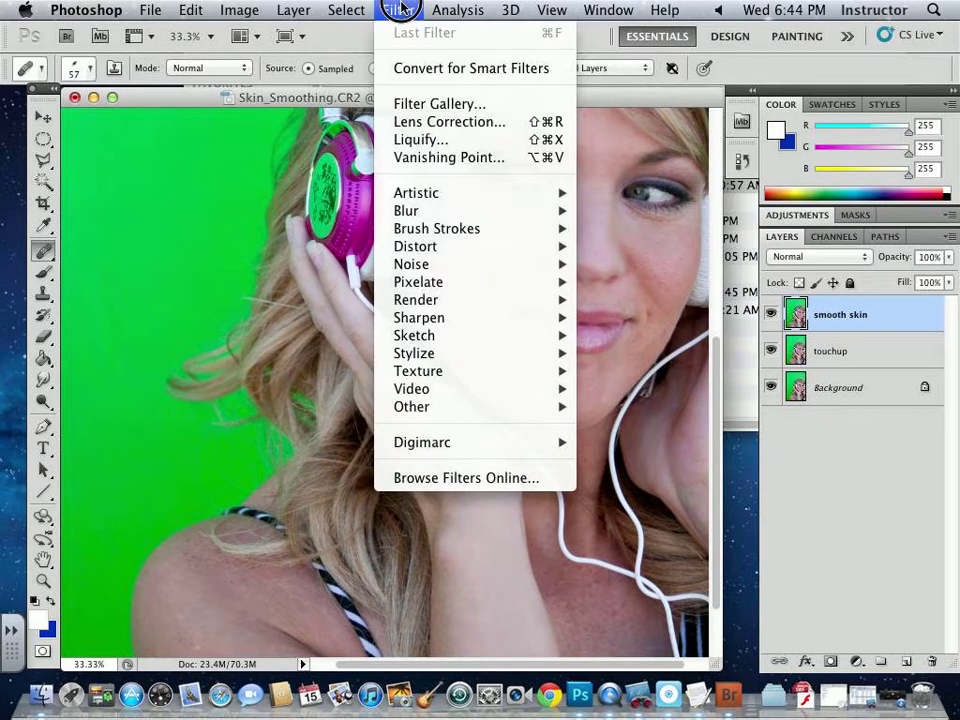
{"action": "mouse_move", "coordinate": [432, 215]}
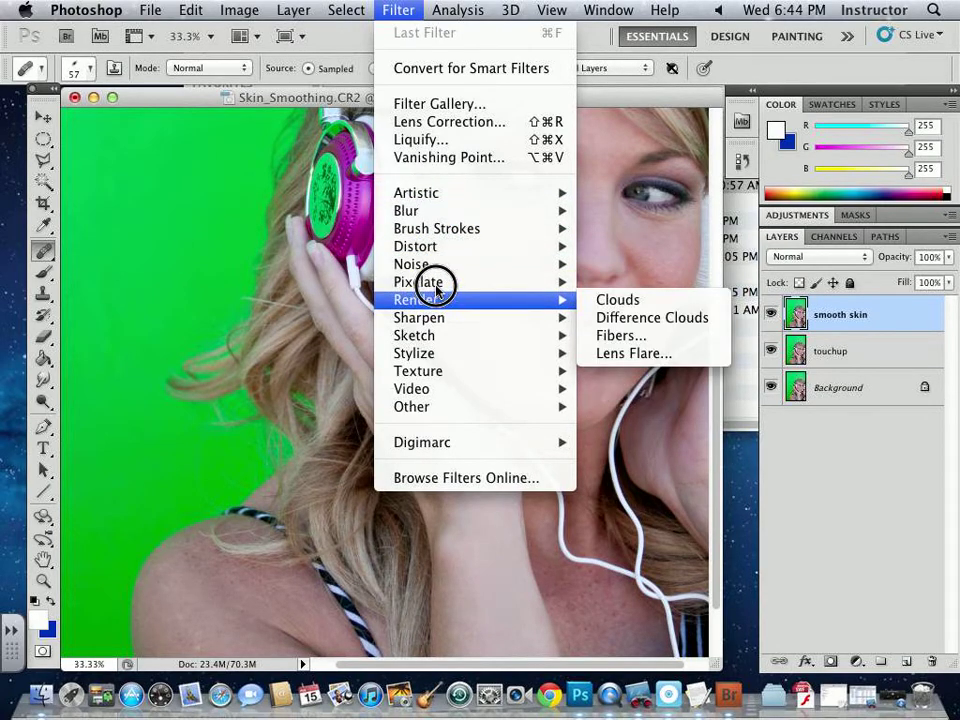
{"action": "mouse_move", "coordinate": [437, 285]}
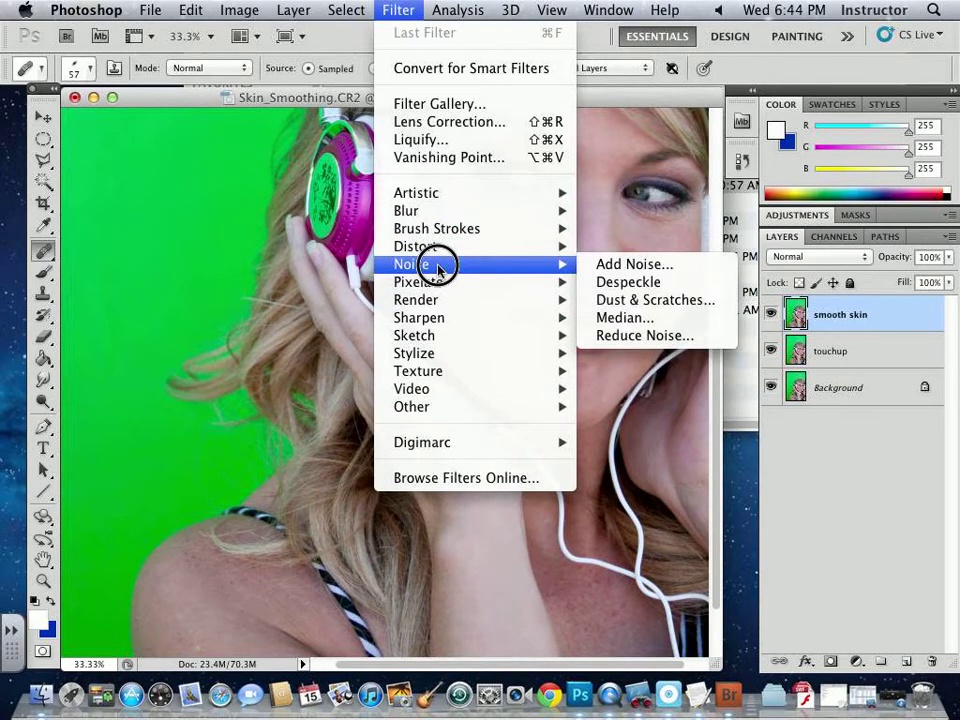
{"action": "left_click", "coordinate": [624, 301]}
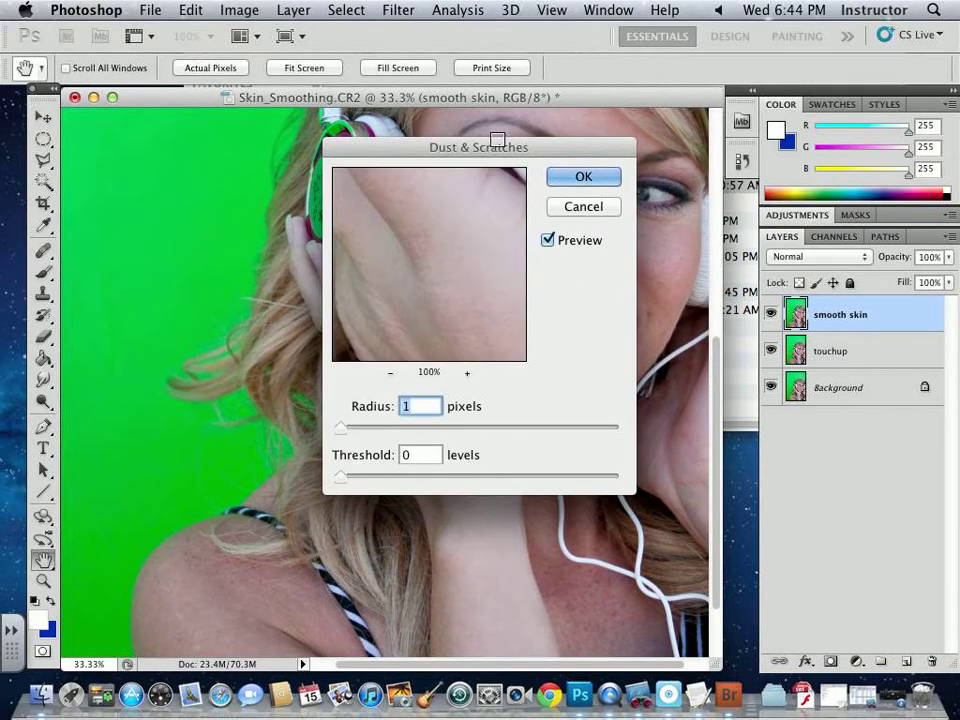
{"action": "left_click_drag", "start_coordinate": [500, 152], "coordinate": [701, 99]}
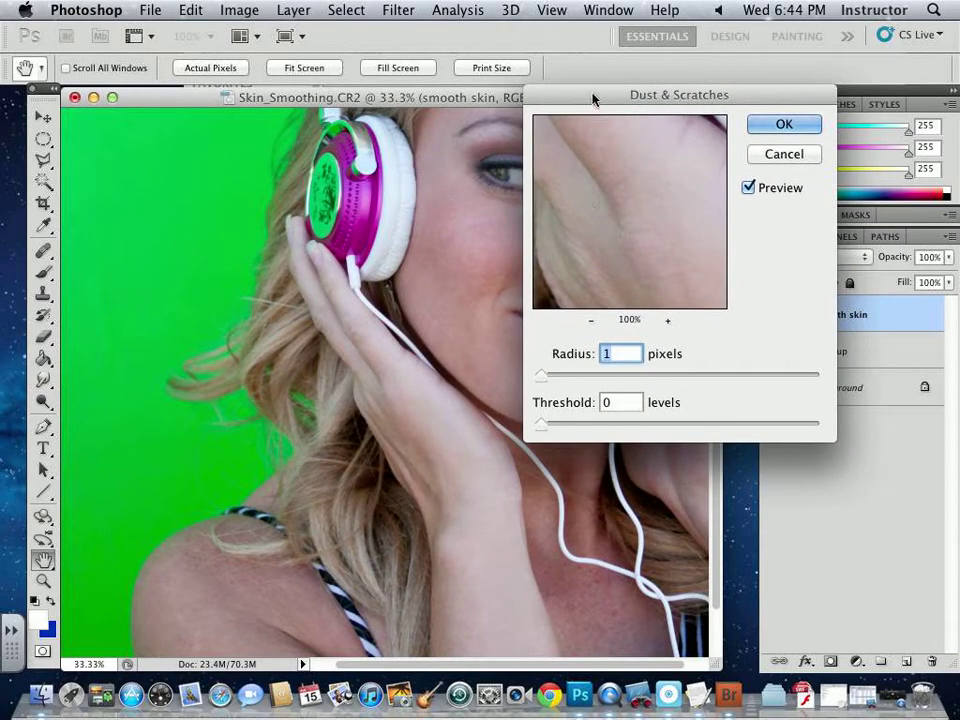
{"action": "left_click_drag", "start_coordinate": [594, 99], "coordinate": [670, 120]}
{"action": "left_click_drag", "start_coordinate": [617, 399], "coordinate": [718, 403]}
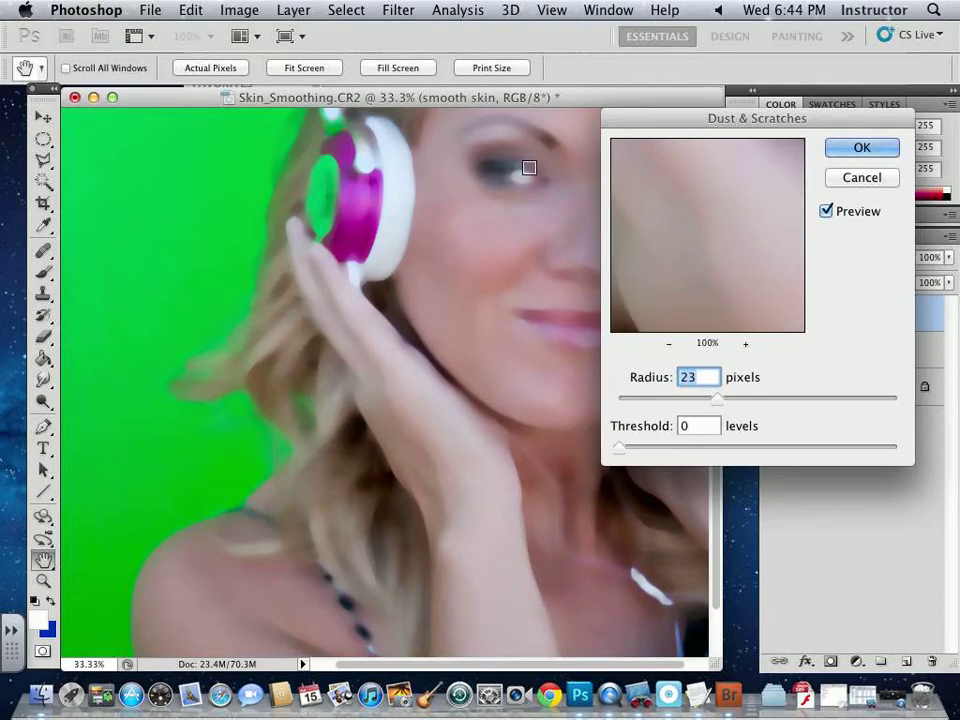
{"action": "left_click_drag", "start_coordinate": [738, 117], "coordinate": [742, 190]}
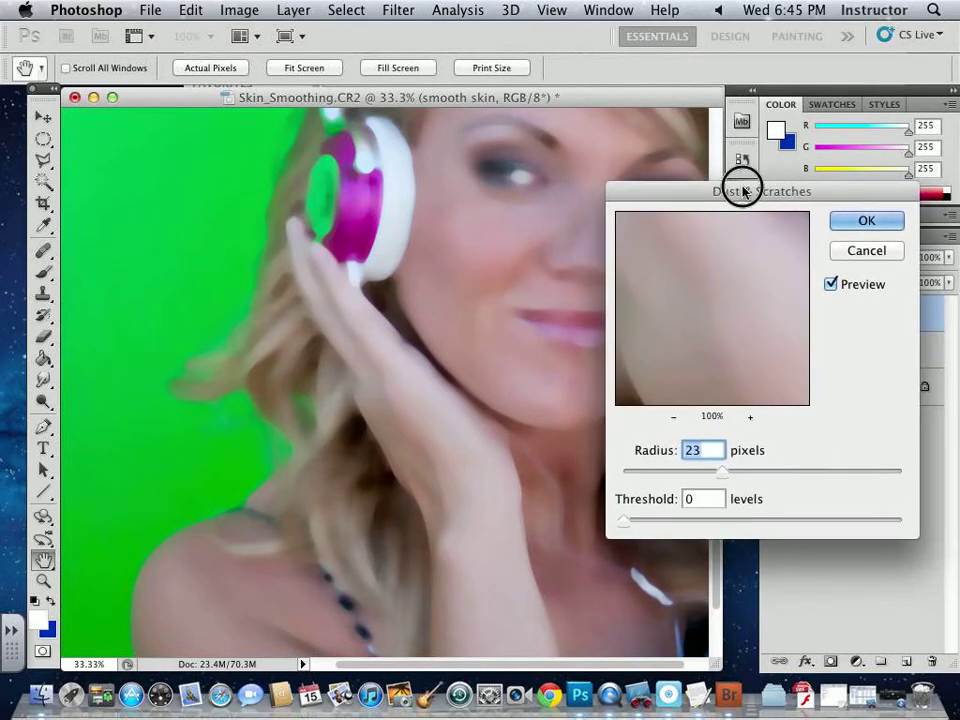
{"action": "left_click", "coordinate": [860, 221]}
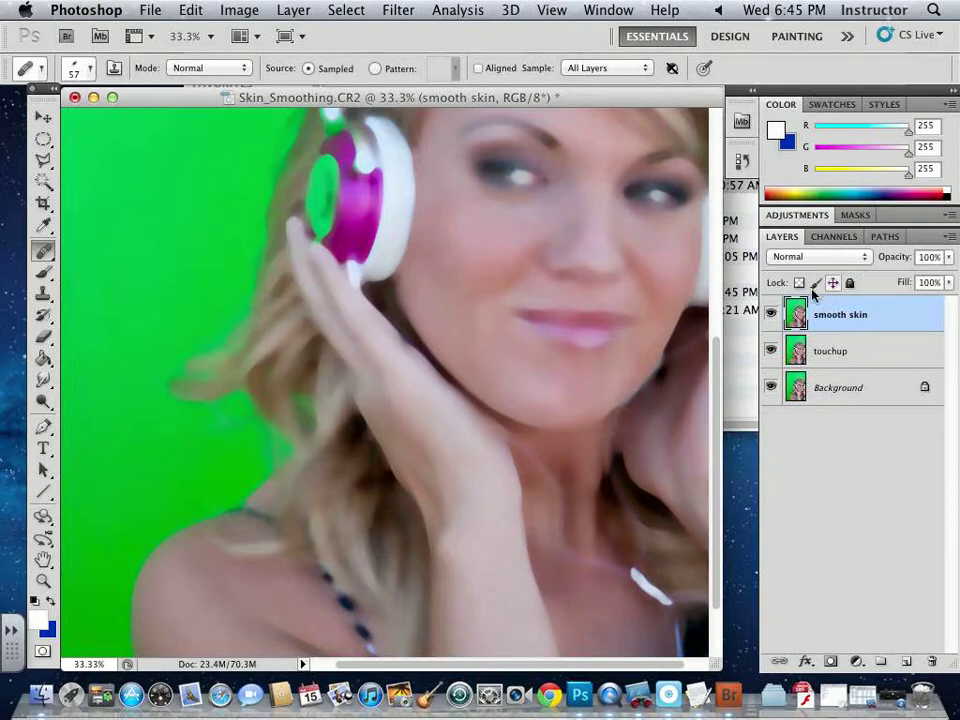
- Lower the smooth skin layer's opacity to 40% and compare the portrait with and without the layer
{"action": "left_click", "coordinate": [770, 314]}
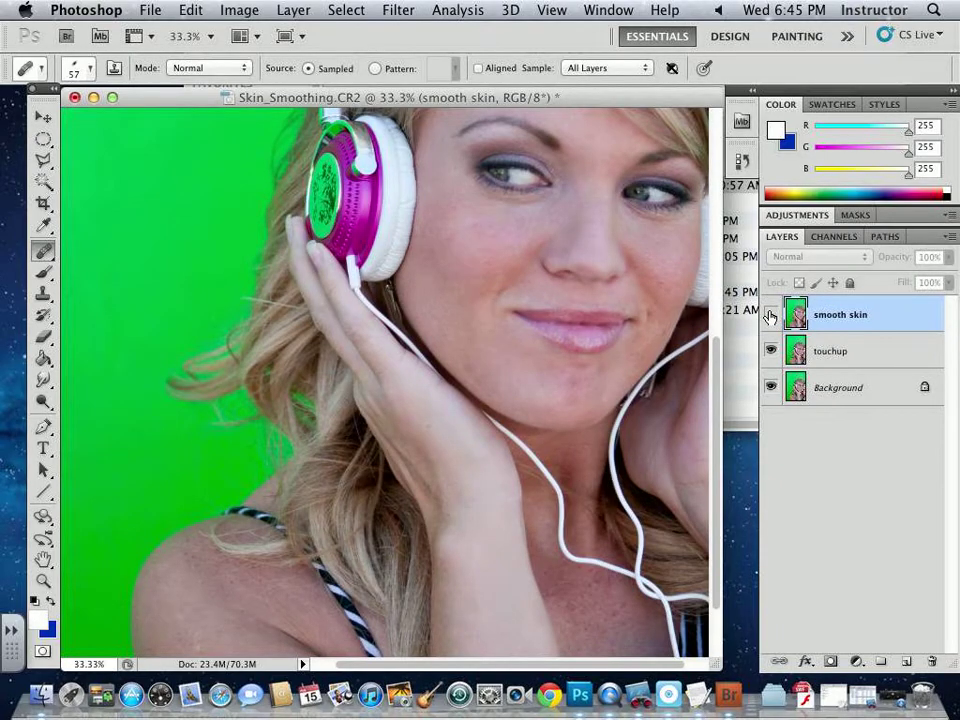
{"action": "left_click", "coordinate": [770, 314]}
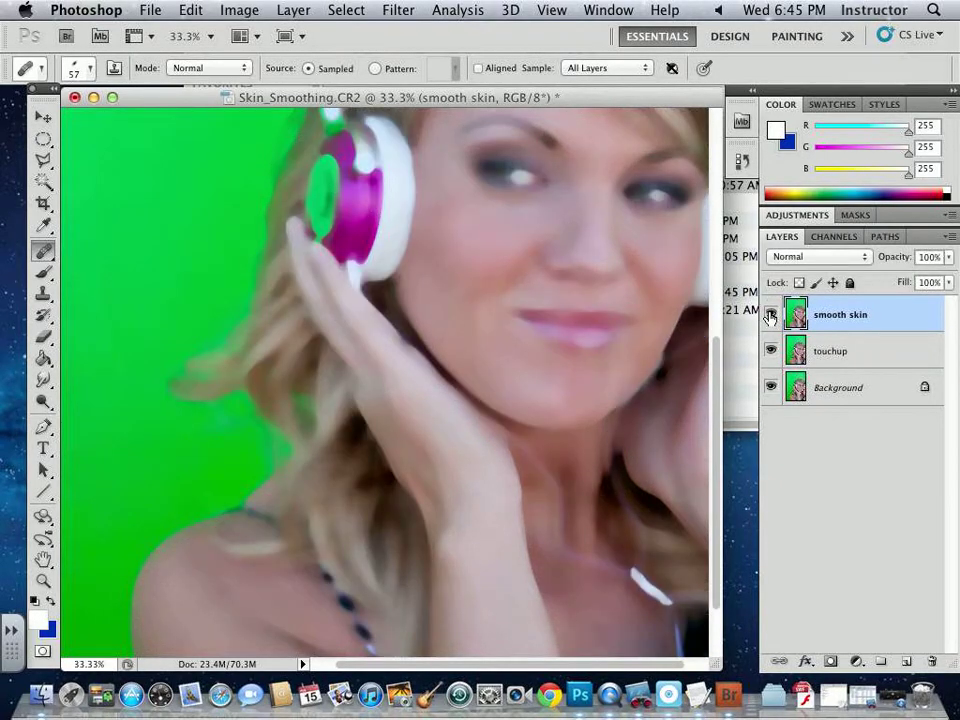
{"action": "left_click", "coordinate": [949, 262]}
{"action": "left_click_drag", "start_coordinate": [943, 280], "coordinate": [903, 280]}
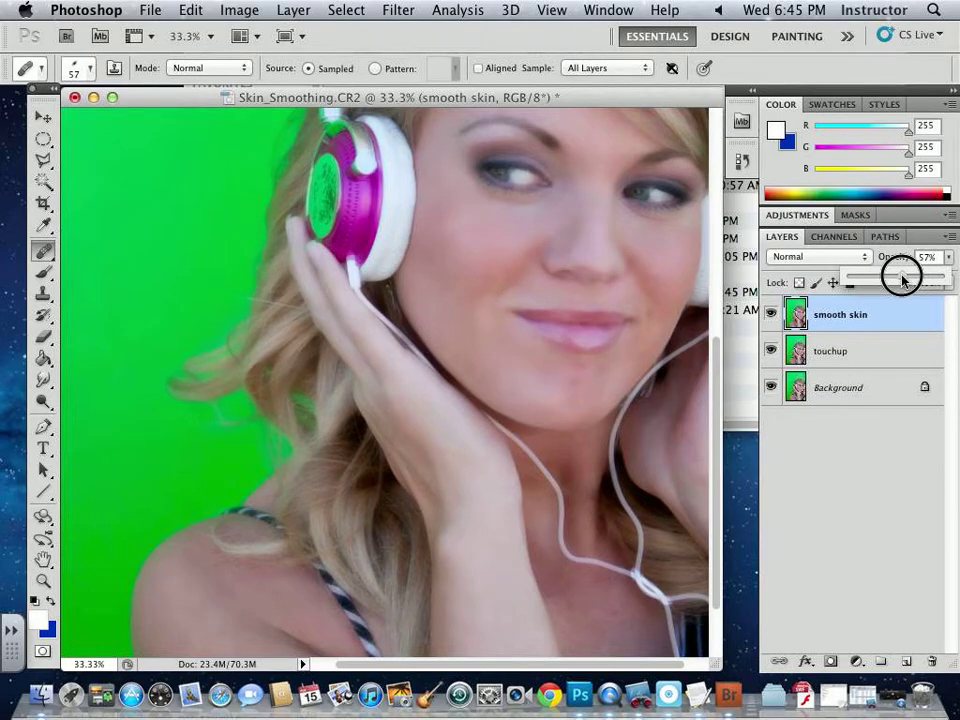
{"action": "mouse_move", "coordinate": [903, 280]}
{"action": "left_mouse_down"}
{"action": "mouse_move", "coordinate": [911, 281]}
{"action": "mouse_move", "coordinate": [885, 279]}
{"action": "left_mouse_up"}
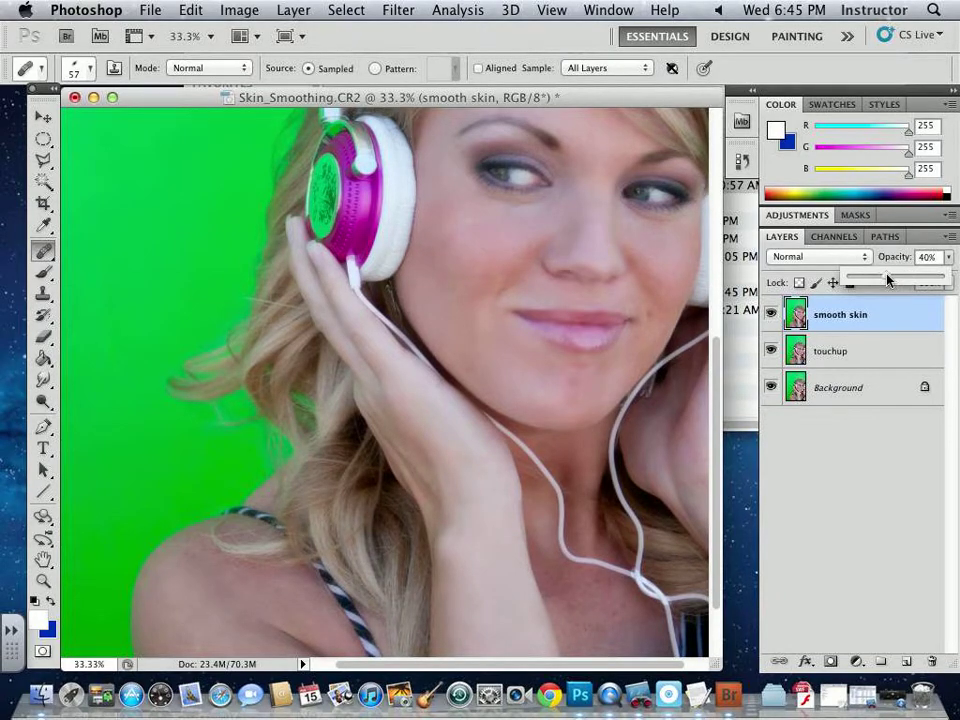
{"action": "left_click", "coordinate": [771, 314]}
{"action": "left_click", "coordinate": [771, 314]}
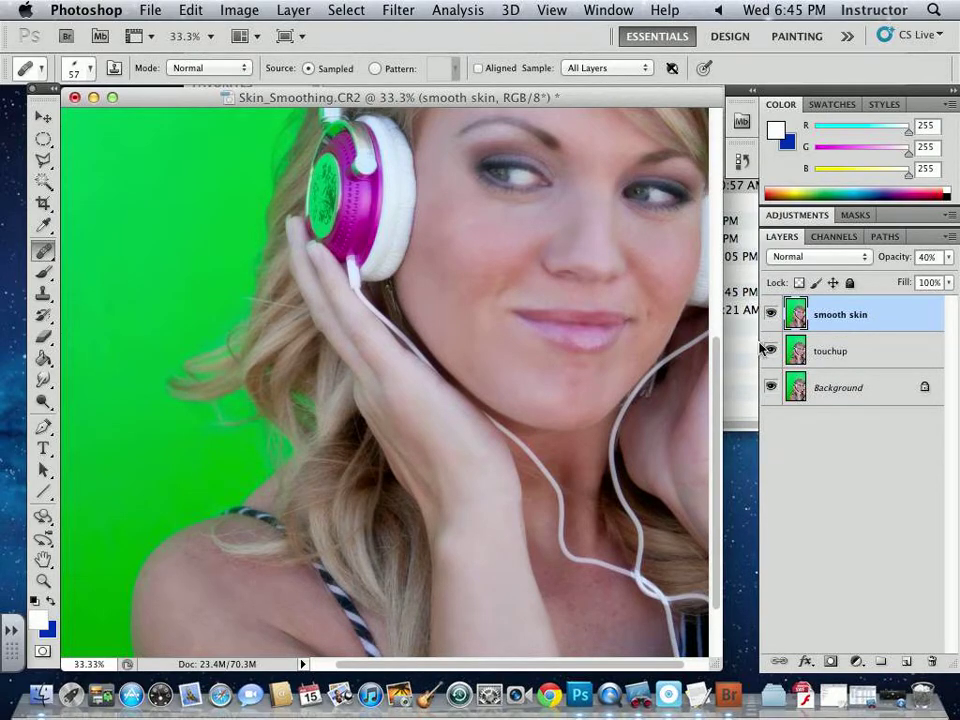
- Add a layer mask to the smooth skin layer and set up a soft black brush at 99 px and 50% opacity
{"action": "left_click", "coordinate": [828, 660]}
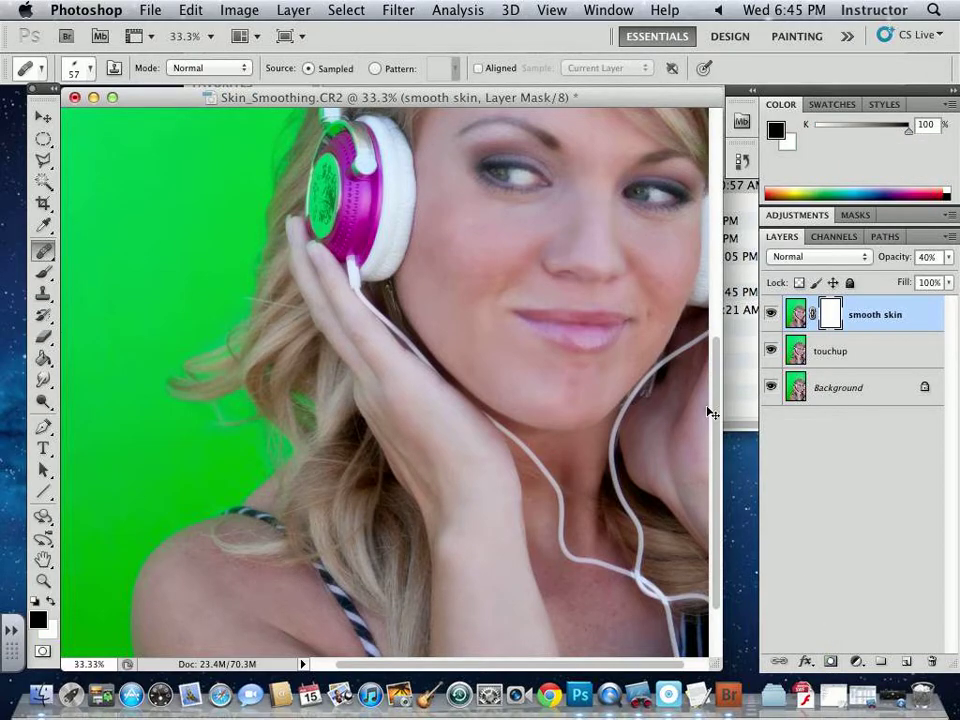
{"action": "key", "text": "super+plus"}
{"action": "left_click_drag", "start_coordinate": [534, 189], "coordinate": [362, 476]}
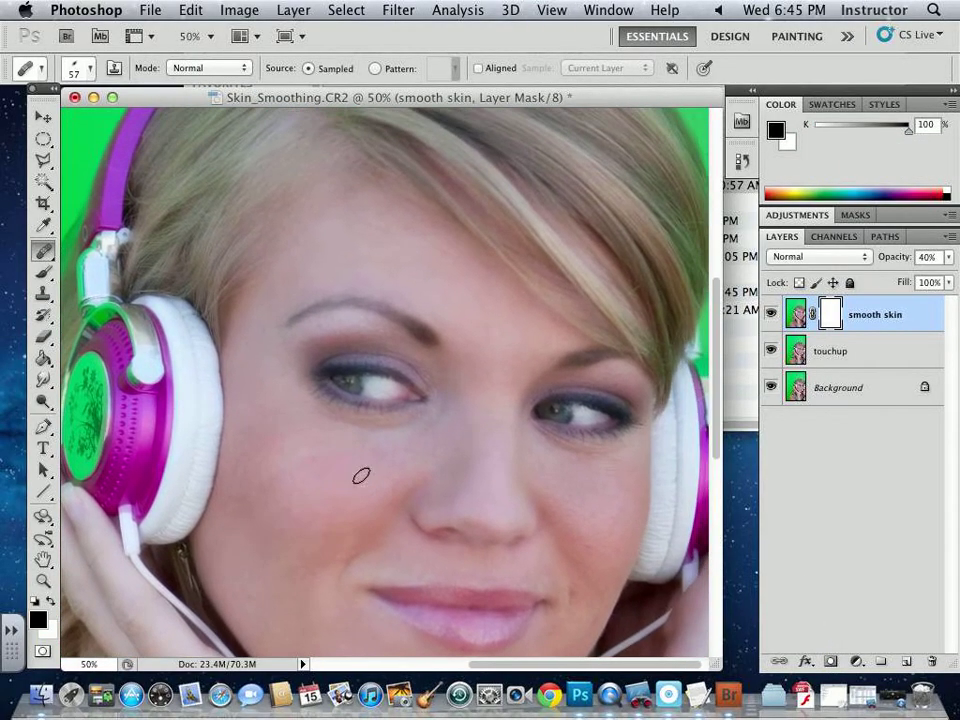
{"action": "left_click", "coordinate": [43, 271]}
{"action": "left_click", "coordinate": [80, 68]}
{"action": "left_click", "coordinate": [115, 118]}
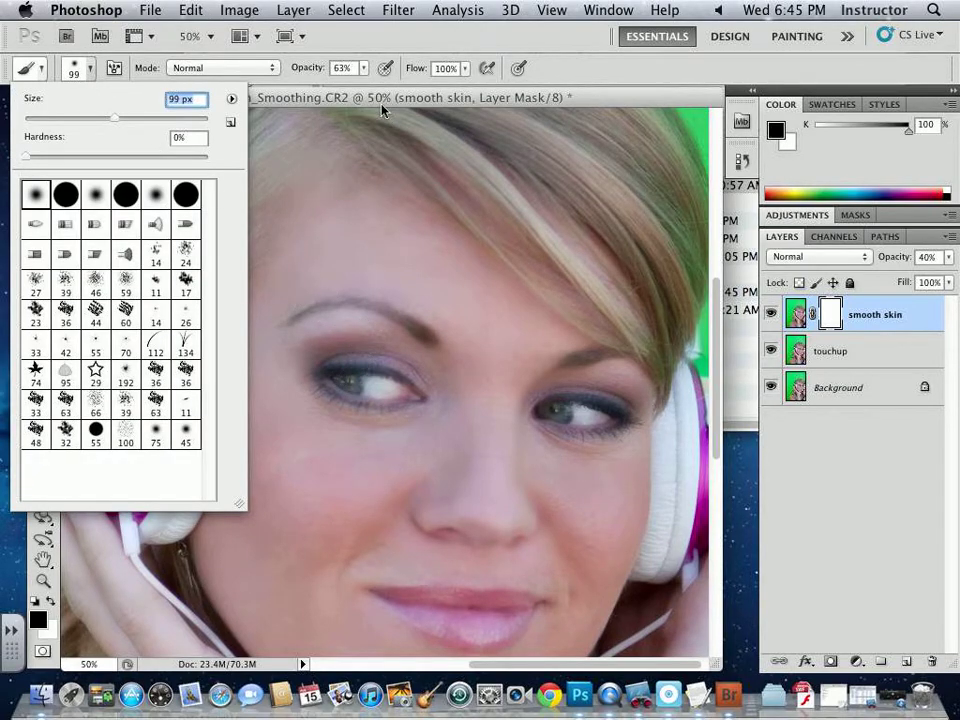
{"action": "key", "text": "Return"}
{"action": "left_click", "coordinate": [345, 68]}
{"action": "left_click", "coordinate": [345, 68]}
{"action": "type", "text": "50"}
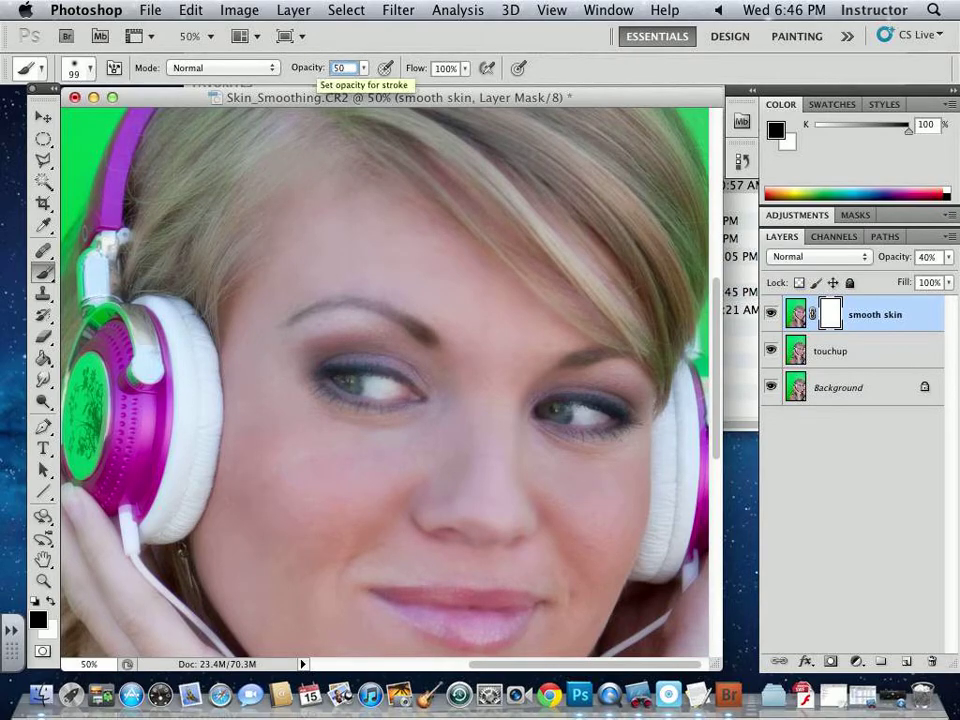
{"action": "key", "text": "Return"}
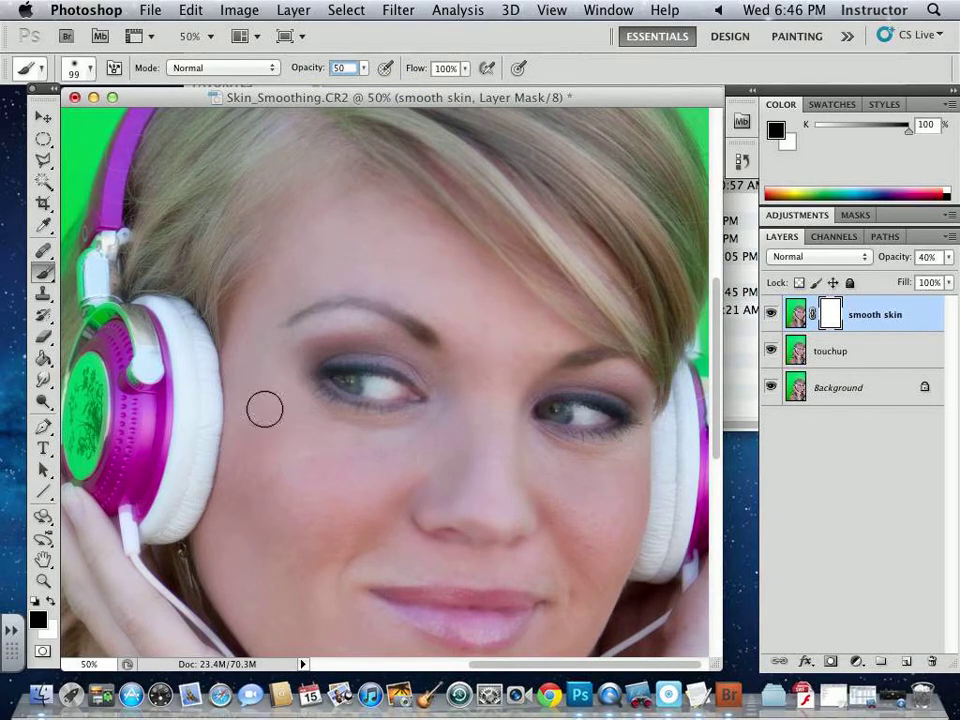
- Paint on the mask over both eyes and the eyebrow to restore their detail, reducing the brush to 60 px after the first eye
{"action": "mouse_move", "coordinate": [350, 380]}
{"action": "left_mouse_down"}
{"action": "mouse_move", "coordinate": [399, 400]}
{"action": "mouse_move", "coordinate": [407, 380]}
{"action": "left_mouse_up"}
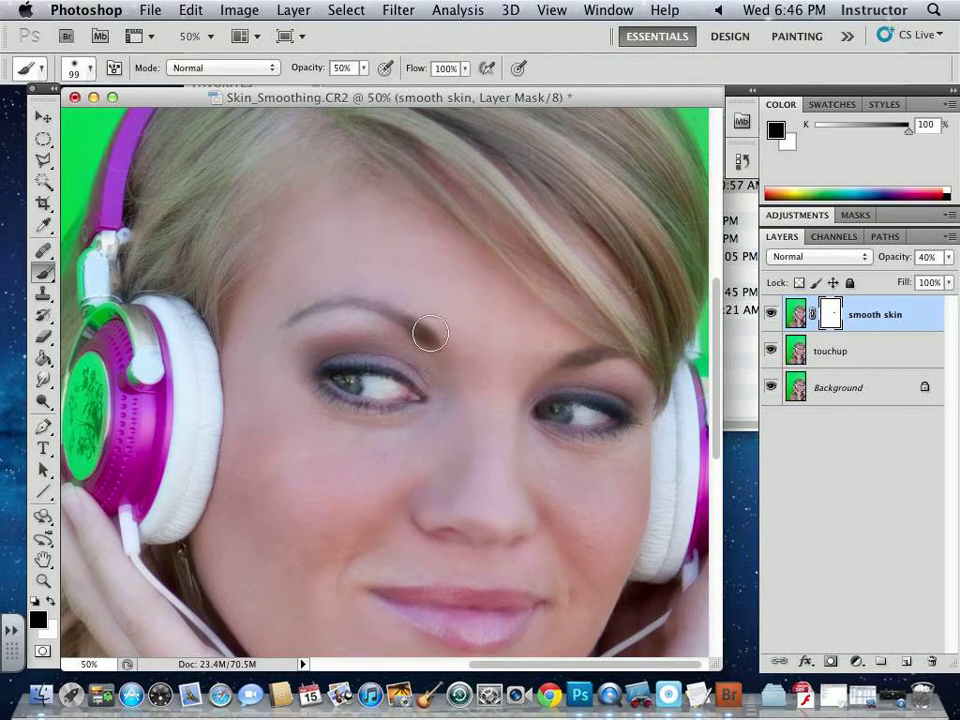
{"action": "key", "text": "bracketleft"}
{"action": "key", "text": "bracketleft"}
{"action": "key", "text": "bracketleft"}
{"action": "key", "text": "bracketleft"}
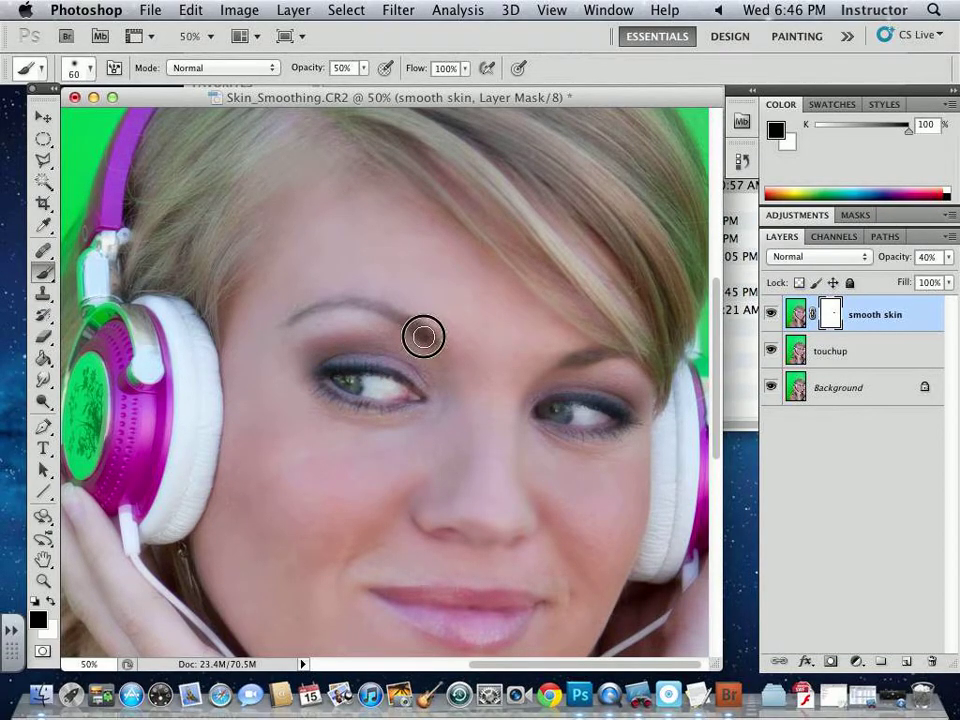
{"action": "left_click", "coordinate": [358, 304]}
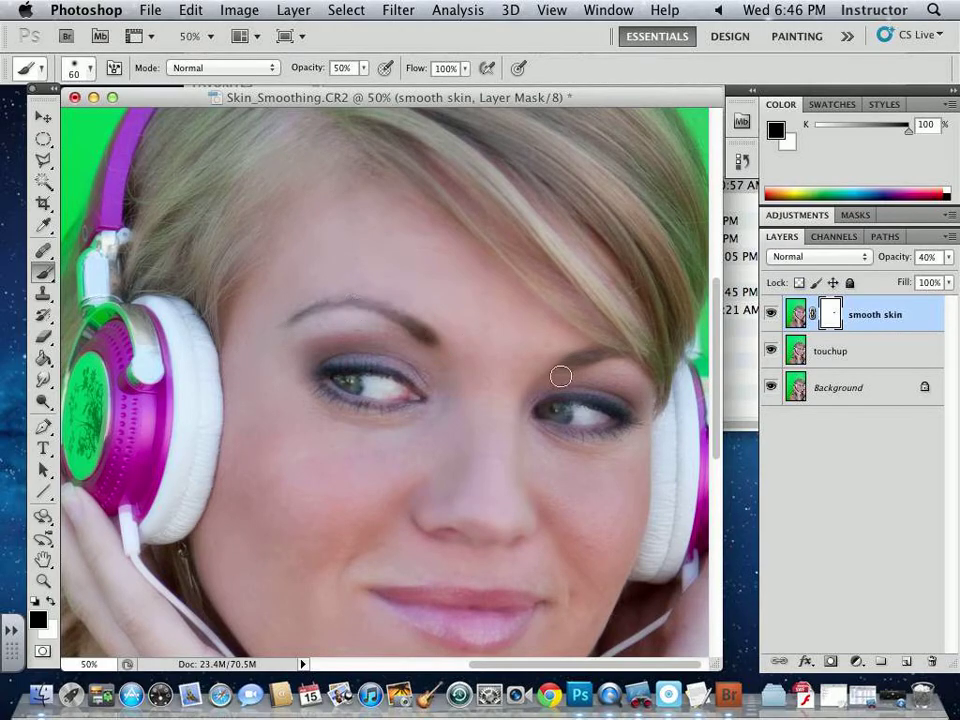
{"action": "left_click", "coordinate": [570, 410]}
{"action": "mouse_move", "coordinate": [570, 410]}
{"action": "left_mouse_down"}
{"action": "mouse_move", "coordinate": [612, 404]}
{"action": "mouse_move", "coordinate": [583, 427]}
{"action": "left_mouse_up"}
- Restore the detail of the nostrils and lips by painting over them on the mask at 50% opacity
{"action": "left_click", "coordinate": [439, 527]}
{"action": "left_click", "coordinate": [420, 520]}
{"action": "mouse_move", "coordinate": [420, 520]}
{"action": "left_mouse_down"}
{"action": "mouse_move", "coordinate": [479, 540]}
{"action": "mouse_move", "coordinate": [510, 538]}
{"action": "left_mouse_up"}
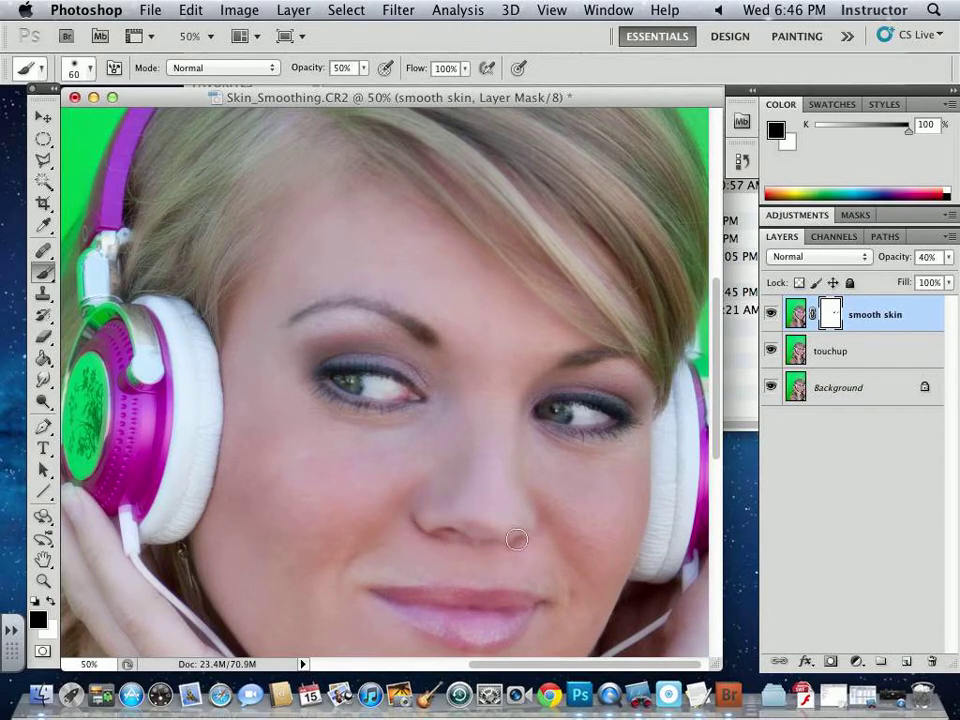
{"action": "mouse_move", "coordinate": [407, 598]}
{"action": "left_mouse_down"}
{"action": "mouse_move", "coordinate": [495, 613]}
{"action": "mouse_move", "coordinate": [482, 609]}
{"action": "mouse_move", "coordinate": [521, 607]}
{"action": "mouse_move", "coordinate": [426, 598]}
{"action": "left_mouse_up"}
- Look over the smoothed neck, chest, shoulder and face for other areas that need their detail back
{"action": "left_click_drag", "start_coordinate": [469, 467], "coordinate": [439, 233]}
{"action": "left_click_drag", "start_coordinate": [441, 538], "coordinate": [401, 251]}
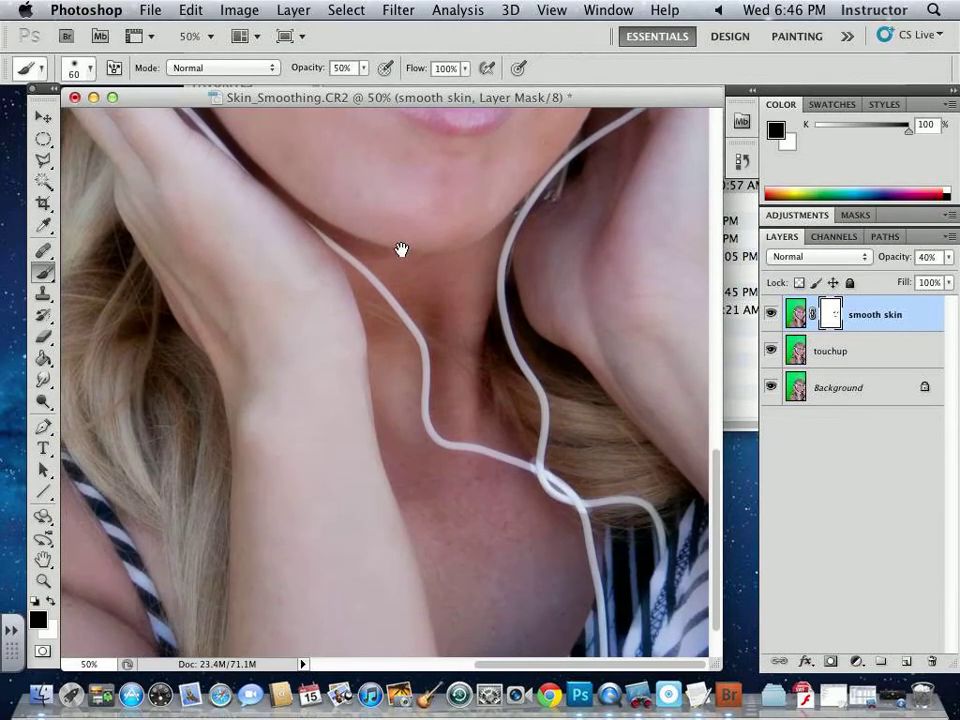
{"action": "scroll", "coordinate": [411, 274], "scroll_direction": "down", "scroll_amount": 2}
{"action": "scroll", "coordinate": [456, 336], "scroll_direction": "left", "scroll_amount": 4}
{"action": "left_click_drag", "start_coordinate": [205, 469], "coordinate": [238, 448]}
{"action": "scroll", "coordinate": [544, 253], "scroll_direction": "up", "scroll_amount": 5}
{"action": "scroll", "coordinate": [519, 360], "scroll_direction": "up", "scroll_amount": 2}
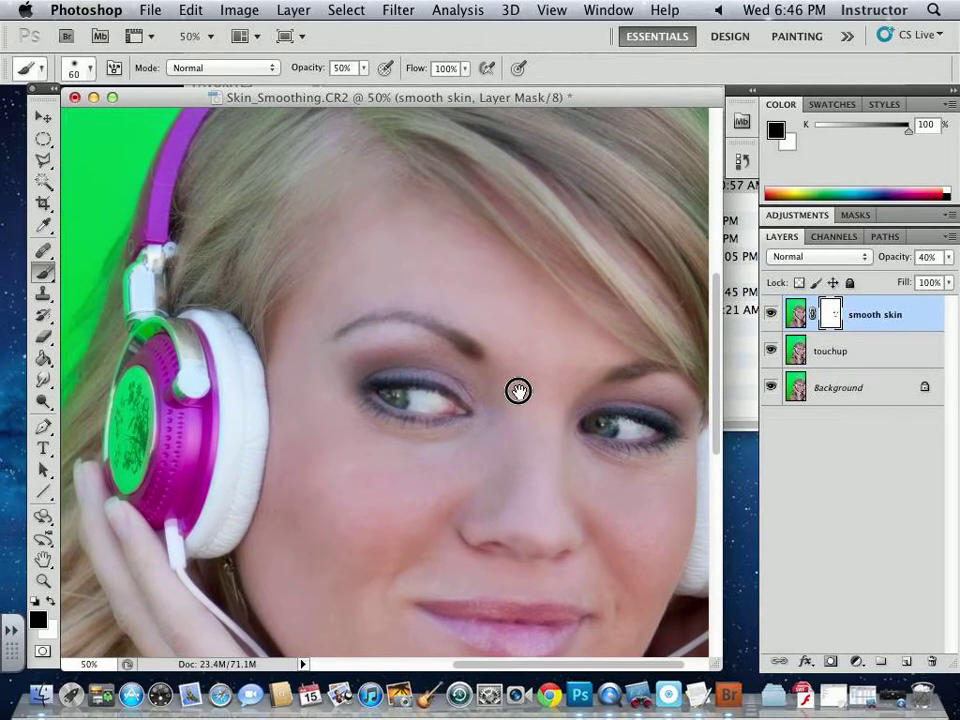
{"action": "scroll", "coordinate": [516, 390], "scroll_direction": "down", "scroll_amount": 1}
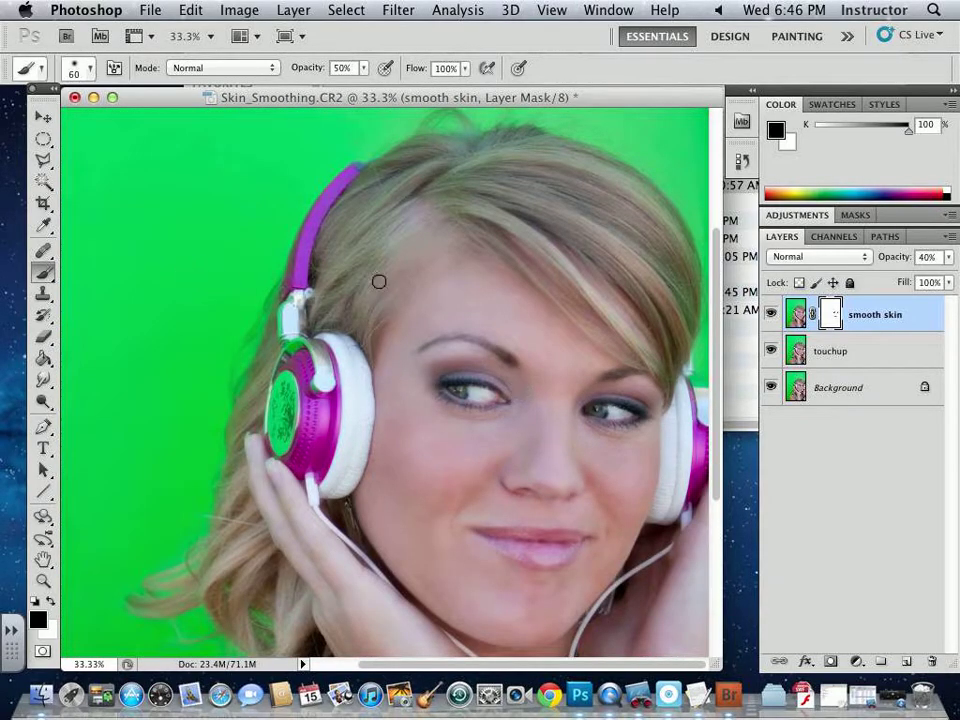
- Paint the mask over the hair around the head and the headphones with a 400 px brush at 100% opacity
{"action": "key", "text": "bracketright"}
{"action": "key", "text": "bracketright"}
{"action": "key", "text": "bracketright"}
{"action": "key", "text": "bracketright"}
{"action": "key", "text": "bracketright"}
{"action": "key", "text": "bracketright"}
{"action": "key", "text": "bracketright"}
{"action": "key", "text": "bracketright"}
{"action": "key", "text": "bracketright"}
{"action": "key", "text": "bracketright"}
{"action": "key", "text": "bracketright"}
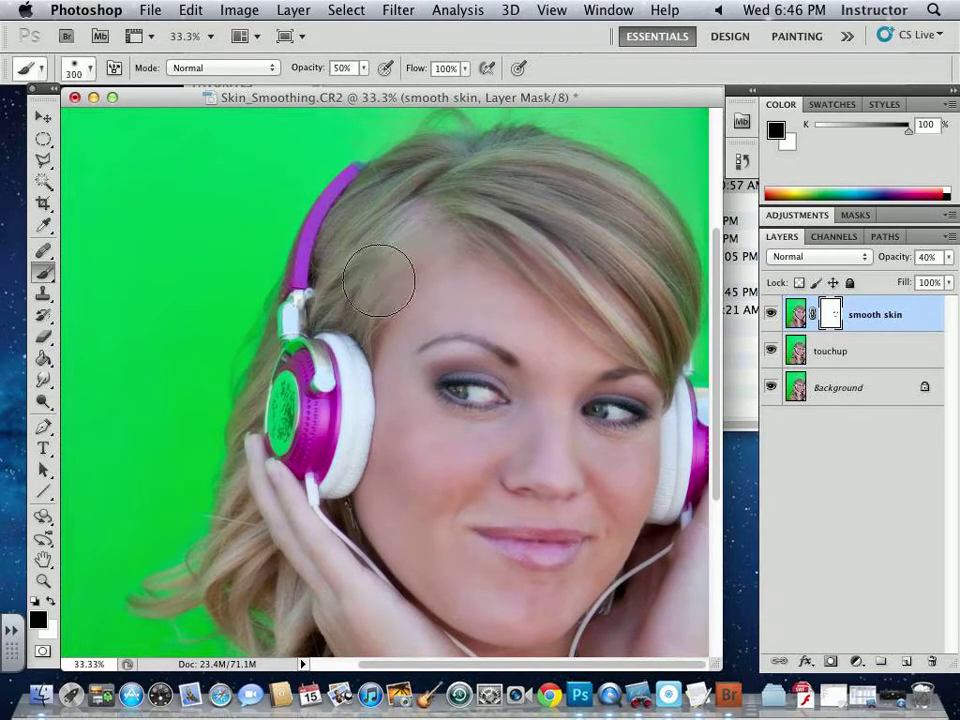
{"action": "left_click", "coordinate": [364, 68]}
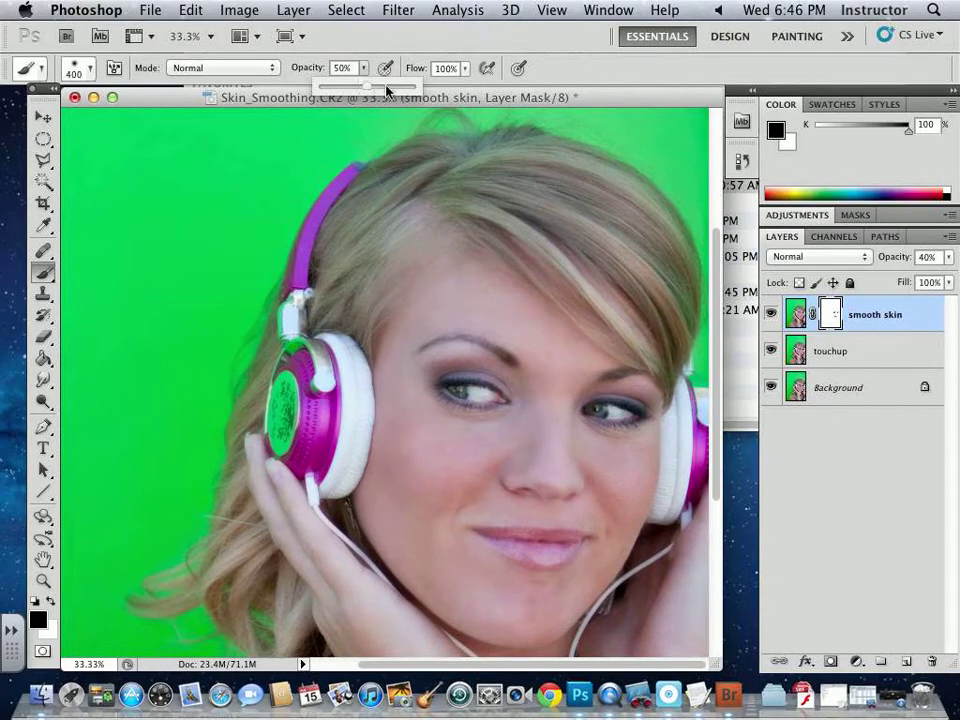
{"action": "left_click_drag", "start_coordinate": [366, 87], "coordinate": [416, 87]}
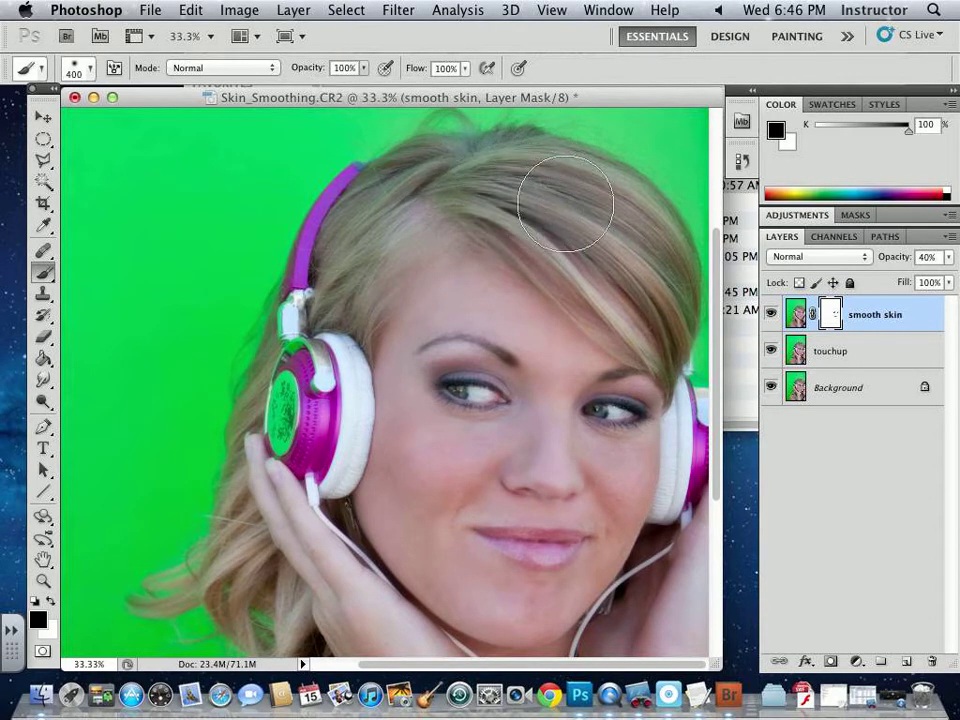
{"action": "mouse_move", "coordinate": [633, 250]}
{"action": "left_mouse_down"}
{"action": "mouse_move", "coordinate": [577, 198]}
{"action": "mouse_move", "coordinate": [625, 236]}
{"action": "mouse_move", "coordinate": [584, 172]}
{"action": "mouse_move", "coordinate": [455, 161]}
{"action": "mouse_move", "coordinate": [428, 169]}
{"action": "mouse_move", "coordinate": [343, 285]}
{"action": "mouse_move", "coordinate": [350, 235]}
{"action": "mouse_move", "coordinate": [294, 314]}
{"action": "mouse_move", "coordinate": [300, 283]}
{"action": "mouse_move", "coordinate": [306, 414]}
{"action": "left_mouse_up"}
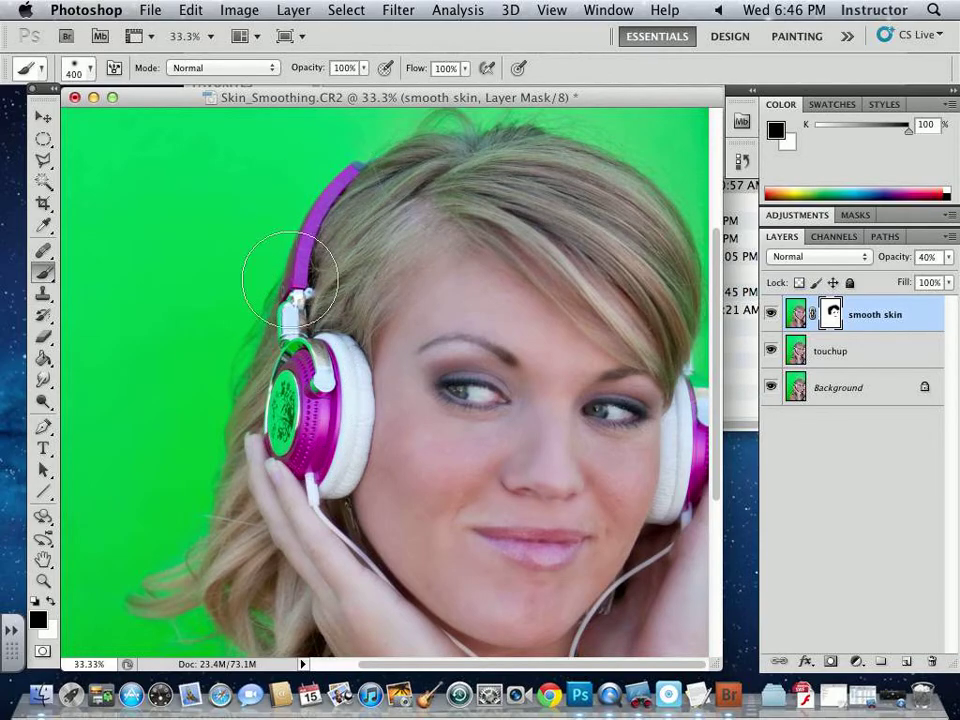
{"action": "mouse_move", "coordinate": [221, 427]}
{"action": "left_mouse_down"}
{"action": "mouse_move", "coordinate": [201, 485]}
{"action": "mouse_move", "coordinate": [236, 557]}
{"action": "mouse_move", "coordinate": [236, 484]}
{"action": "left_mouse_up"}
- Paint the mask over the lower hair and the striped top to bring back their detail
{"action": "left_click_drag", "start_coordinate": [321, 540], "coordinate": [318, 230]}
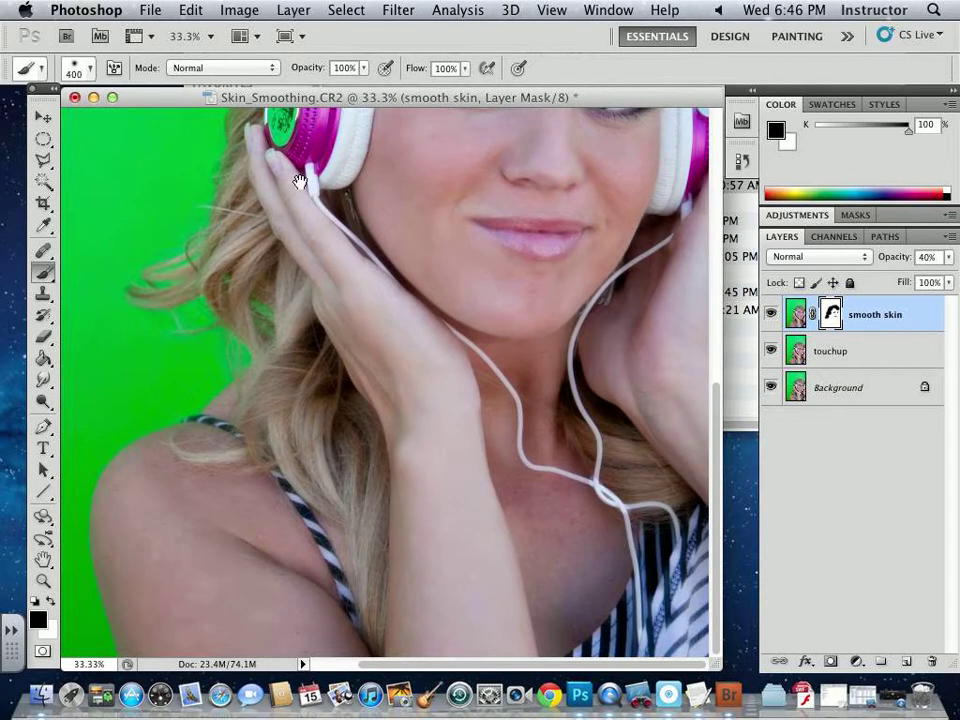
{"action": "mouse_move", "coordinate": [321, 456]}
{"action": "left_mouse_down"}
{"action": "mouse_move", "coordinate": [320, 392]}
{"action": "mouse_move", "coordinate": [327, 503]}
{"action": "mouse_move", "coordinate": [353, 565]}
{"action": "left_mouse_up"}
{"action": "left_click_drag", "start_coordinate": [525, 450], "coordinate": [544, 444]}
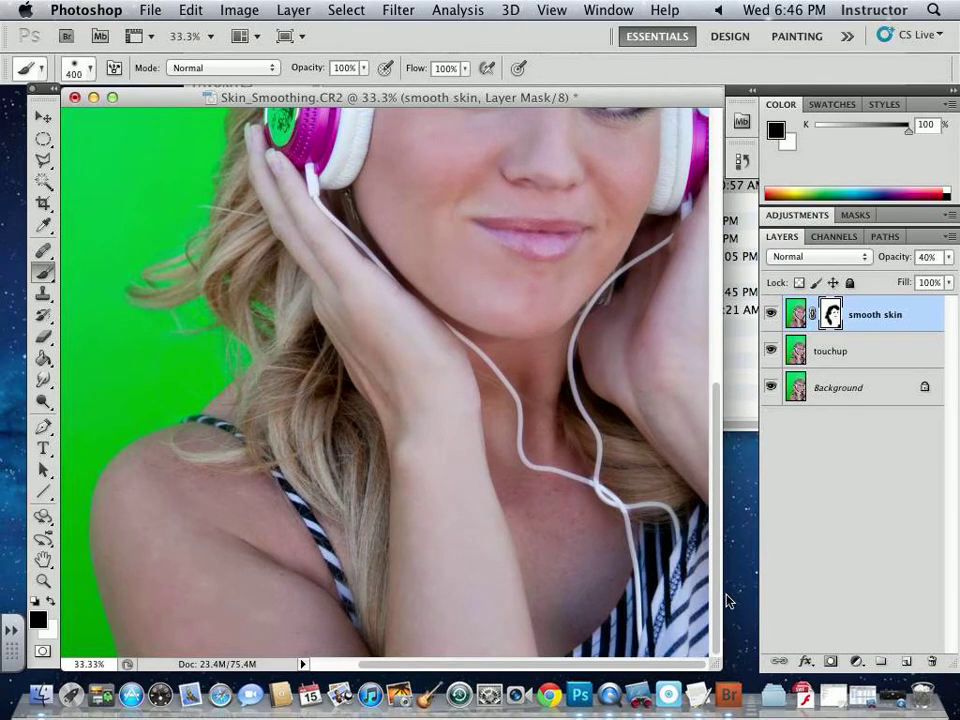
- Reduce the brush to 45 px and paint the mask along the headphone cord beside the hand and down the neck
{"action": "key", "text": "bracketleft"}
{"action": "key", "text": "bracketleft"}
{"action": "key", "text": "bracketleft"}
{"action": "key", "text": "bracketleft"}
{"action": "key", "text": "bracketleft"}
{"action": "key", "text": "bracketleft"}
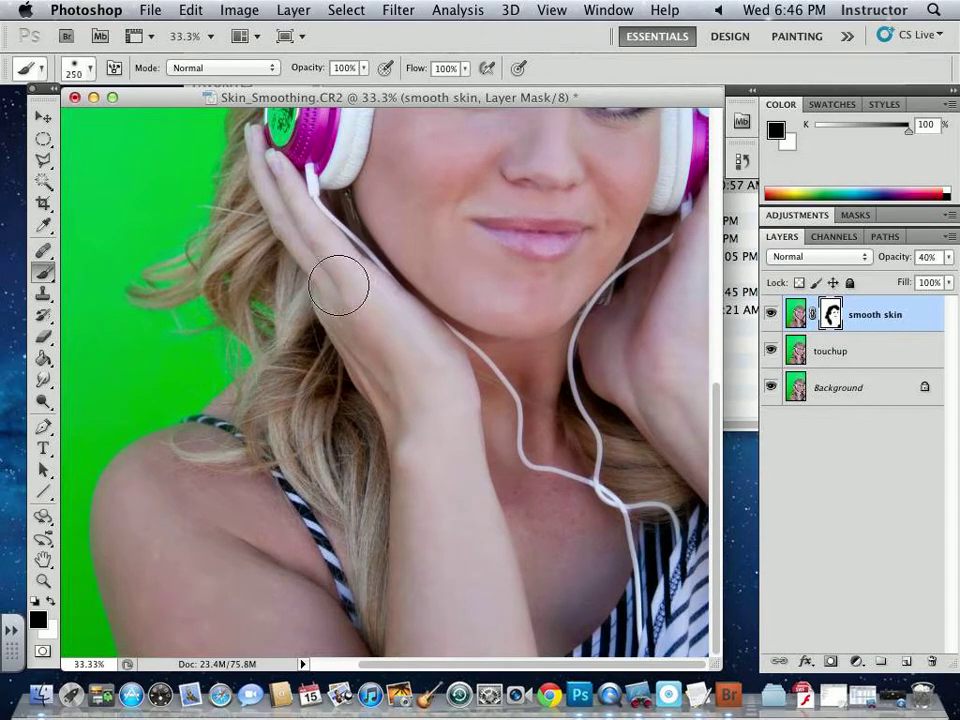
{"action": "key", "text": "bracketleft"}
{"action": "key", "text": "bracketleft"}
{"action": "key", "text": "bracketleft"}
{"action": "key", "text": "bracketleft"}
{"action": "key", "text": "bracketleft"}
{"action": "key", "text": "bracketleft"}
{"action": "key", "text": "bracketleft"}
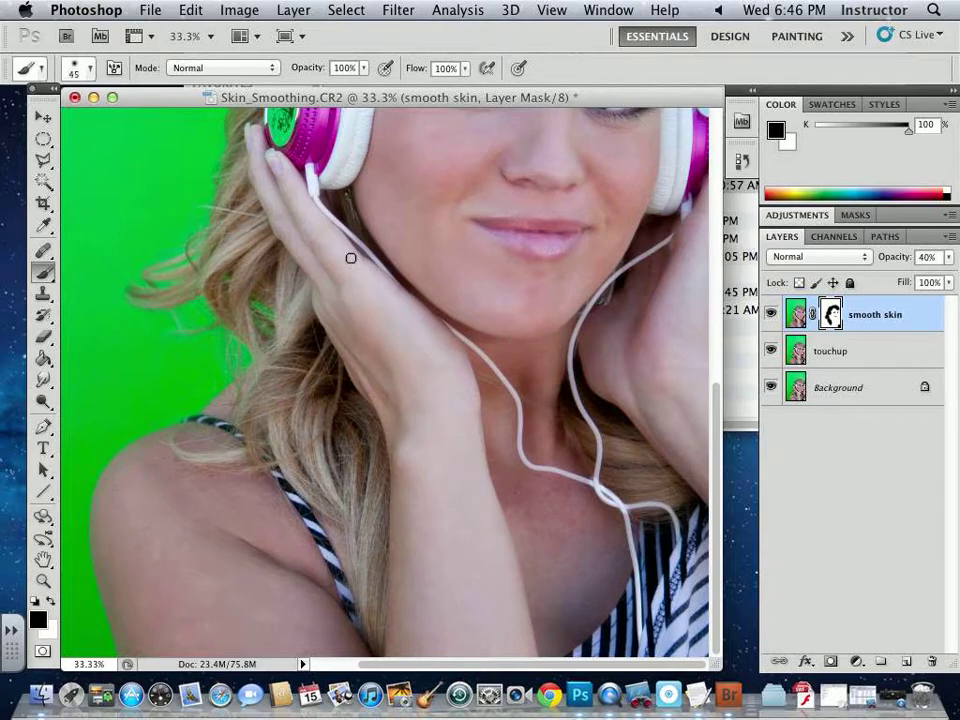
{"action": "mouse_move", "coordinate": [341, 222]}
{"action": "left_mouse_down"}
{"action": "mouse_move", "coordinate": [503, 378]}
{"action": "mouse_move", "coordinate": [530, 423]}
{"action": "left_mouse_up"}
- Set the brush opacity to 72% and paint the mask along the rest of the headphone cord
{"action": "left_click", "coordinate": [363, 68]}
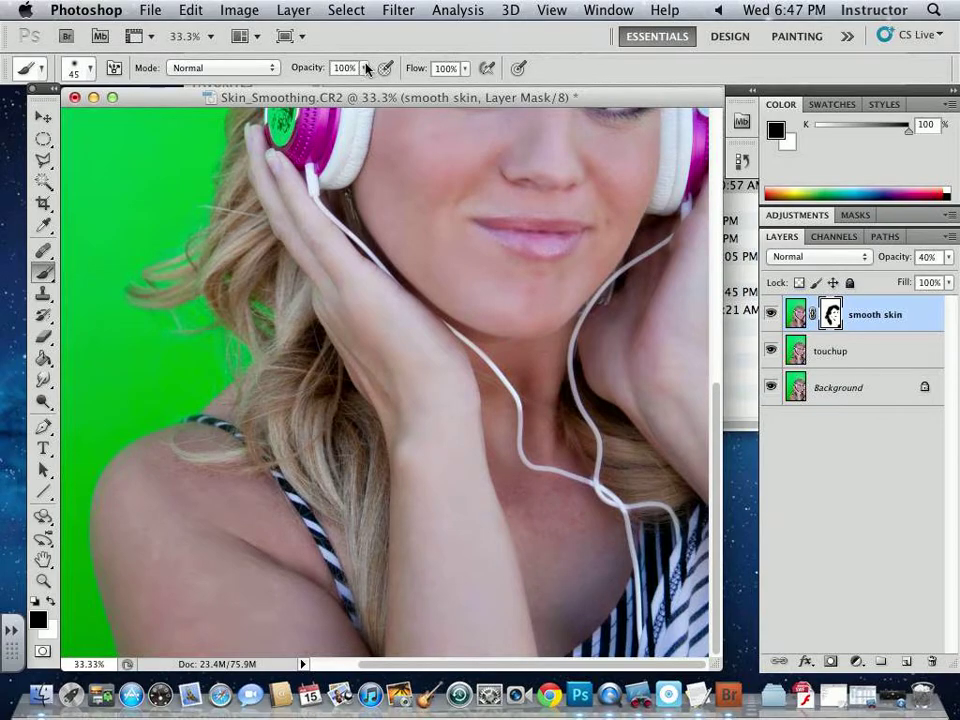
{"action": "left_click_drag", "start_coordinate": [360, 86], "coordinate": [342, 86]}
{"action": "mouse_move", "coordinate": [525, 405]}
{"action": "left_mouse_down"}
{"action": "mouse_move", "coordinate": [526, 458]}
{"action": "mouse_move", "coordinate": [596, 494]}
{"action": "mouse_move", "coordinate": [607, 490]}
{"action": "mouse_move", "coordinate": [569, 333]}
{"action": "mouse_move", "coordinate": [678, 224]}
{"action": "mouse_move", "coordinate": [684, 193]}
{"action": "mouse_move", "coordinate": [672, 224]}
{"action": "left_mouse_up"}
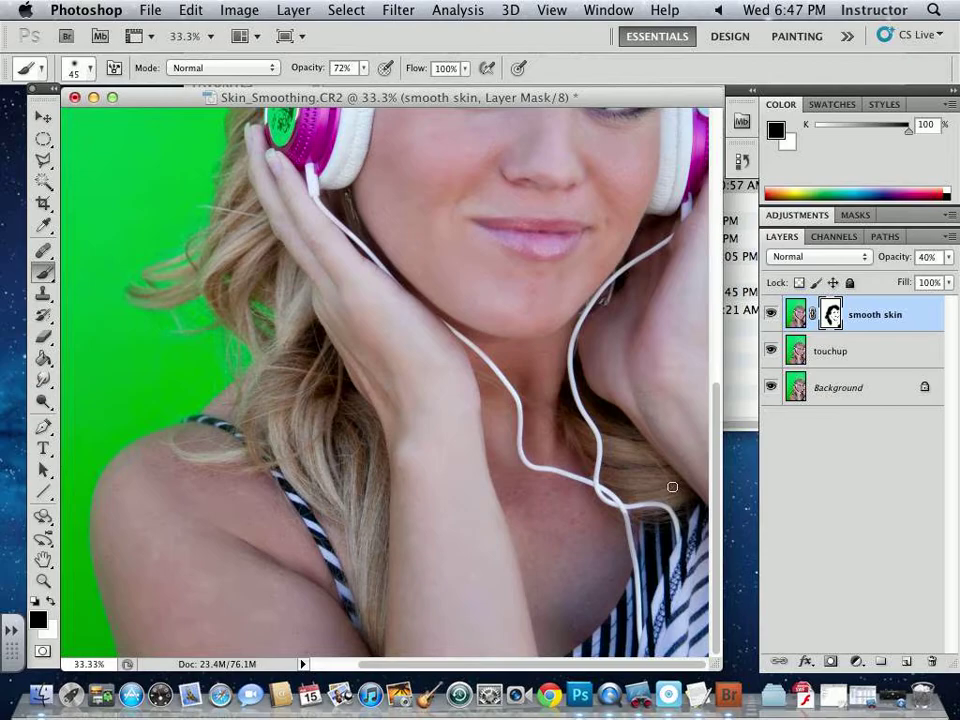
- Compare the portrait with and without the retouching by hiding and showing the "touchup" and "smooth skin" layers
{"action": "key", "text": "super+minus"}
{"action": "key", "text": "super+minus"}
{"action": "key", "text": "super+minus"}
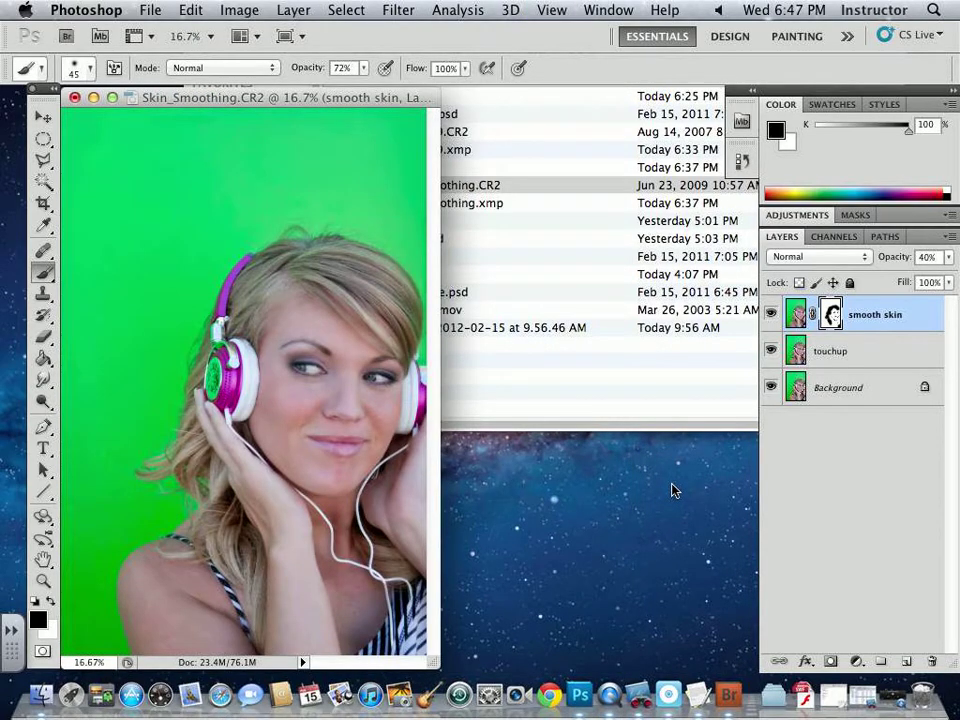
{"action": "key", "text": "super+plus"}
{"action": "key", "text": "super+plus"}
{"action": "left_click_drag", "start_coordinate": [515, 474], "coordinate": [461, 364]}
{"action": "key", "text": "super+minus"}
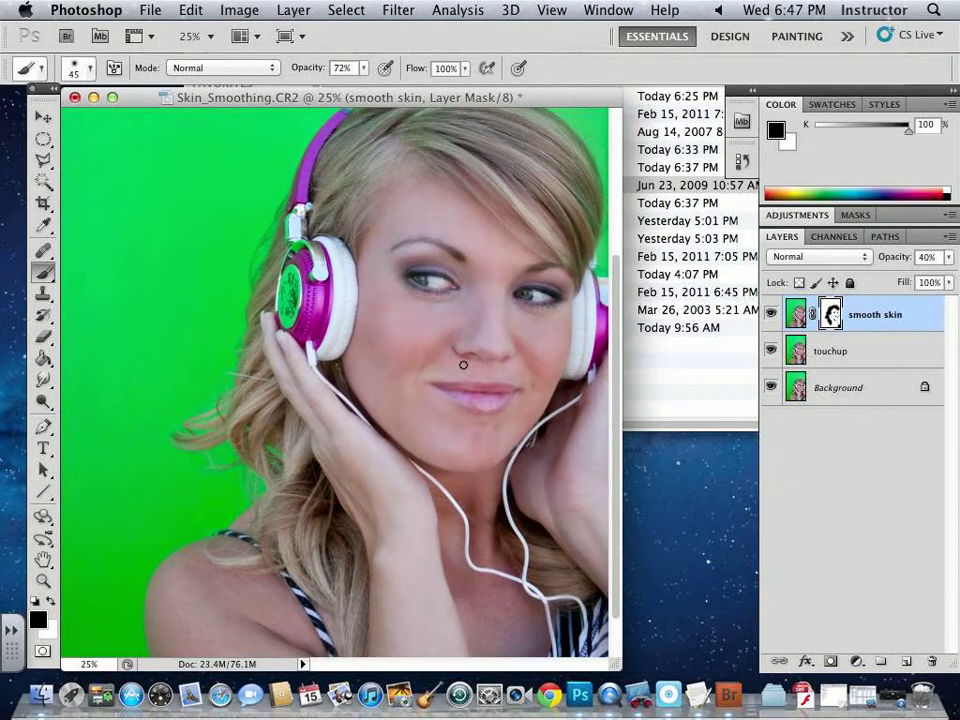
{"action": "left_click", "coordinate": [769, 351]}
{"action": "left_click", "coordinate": [769, 315]}
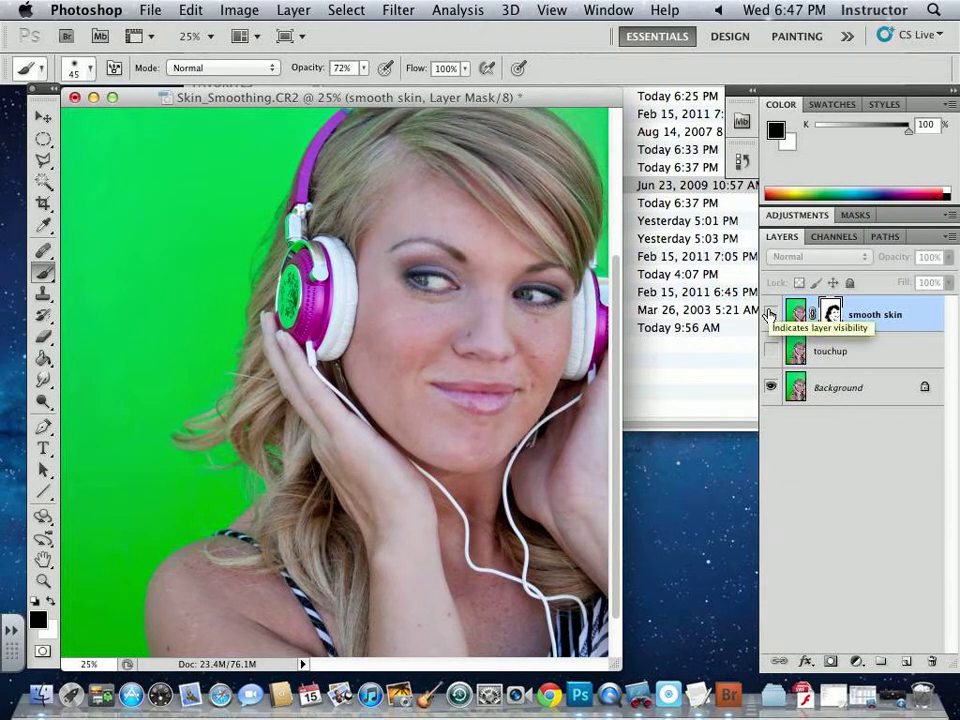
{"action": "left_click", "coordinate": [771, 352]}
{"action": "left_click", "coordinate": [771, 315]}
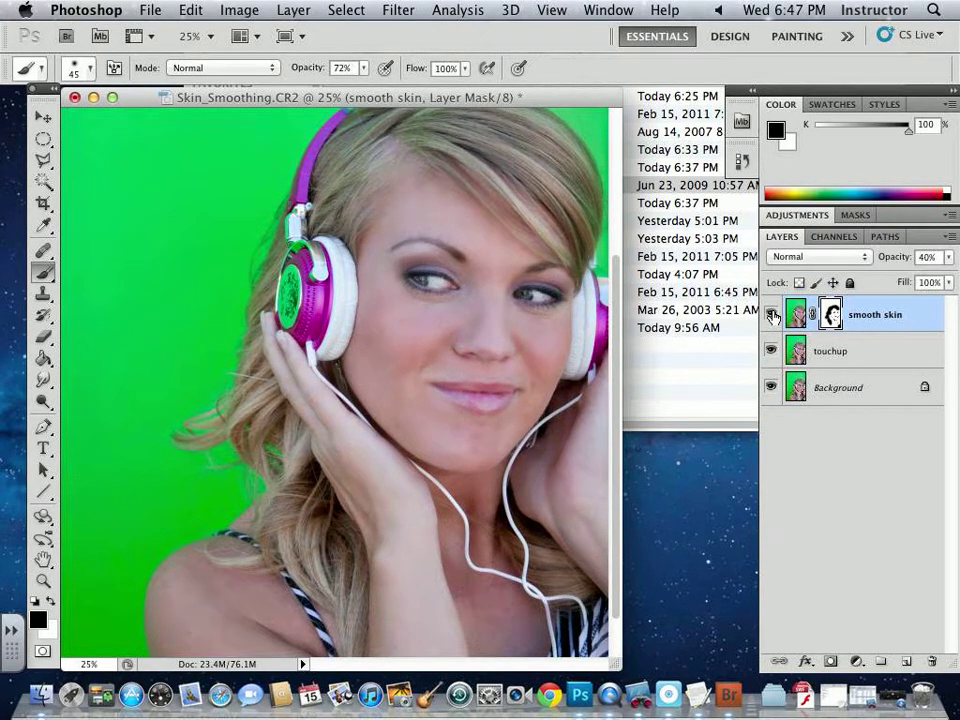
{"action": "left_click", "coordinate": [772, 316]}
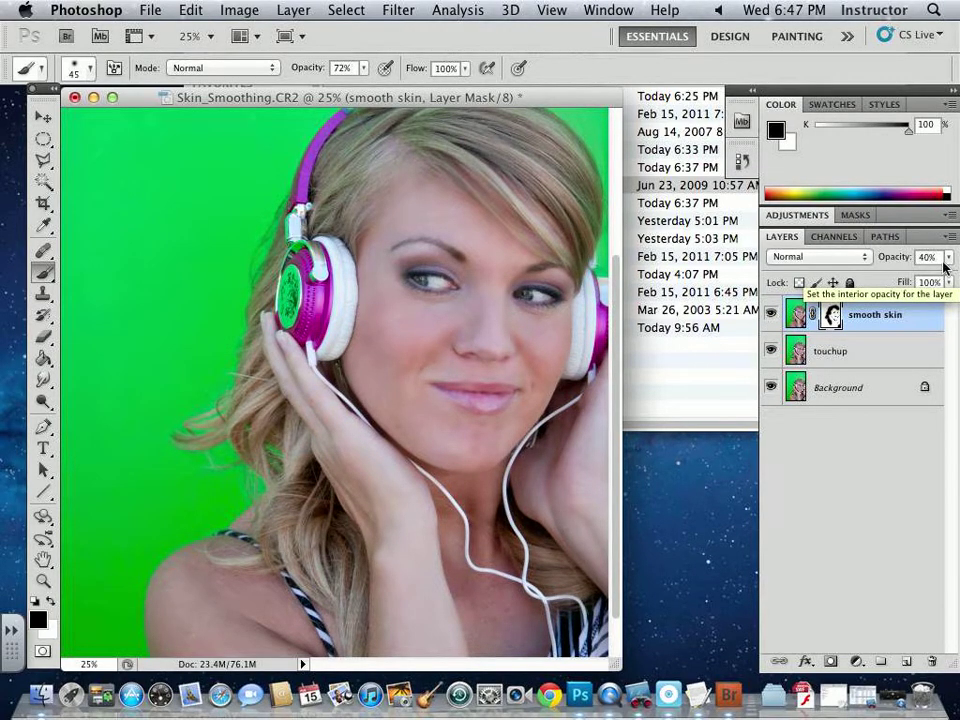
- Set the "smooth skin" layer's opacity to 60% and check the smoothing on the face
{"action": "left_click", "coordinate": [907, 258]}
{"action": "type", "text": "60"}
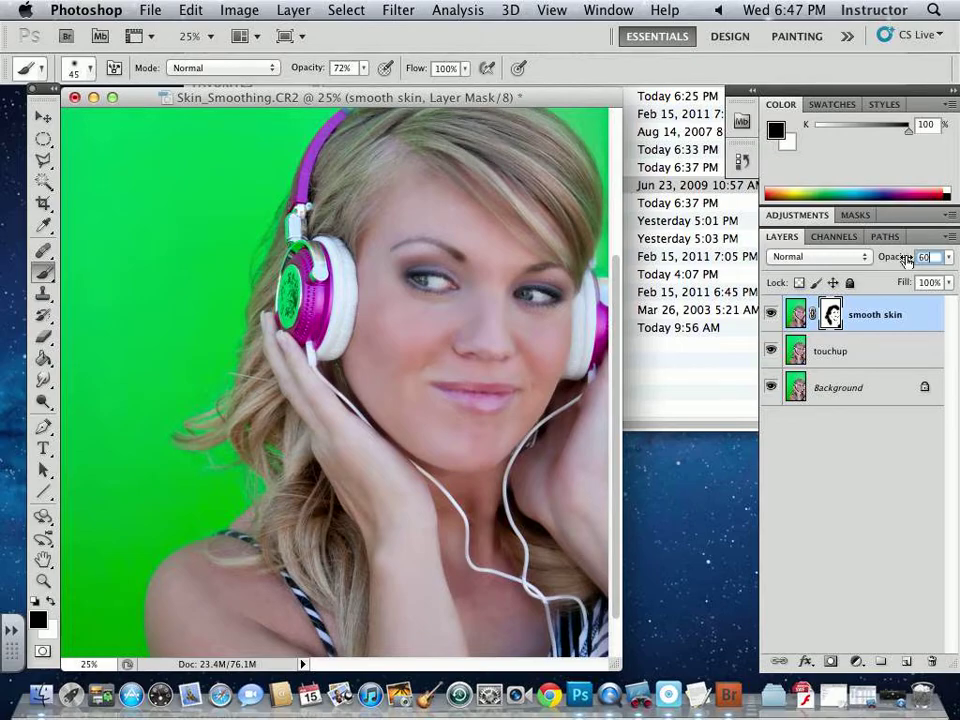
{"action": "key", "text": "super+equal"}
{"action": "key", "text": "super+equal"}
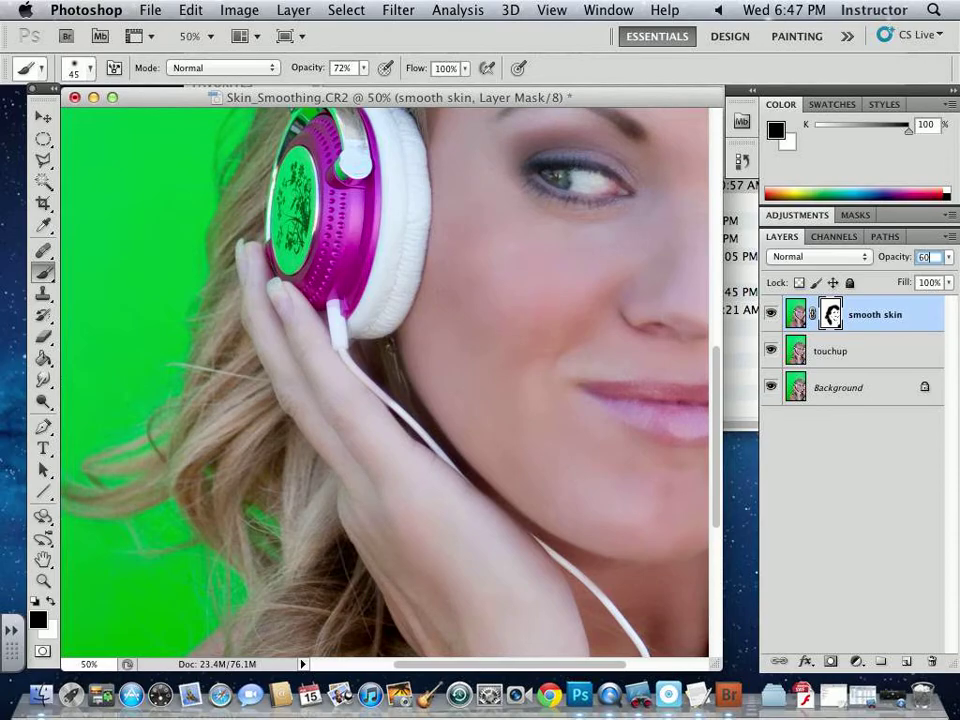
{"action": "key", "text": "Return"}
{"action": "scroll", "coordinate": [388, 186], "scroll_direction": "right", "scroll_amount": 5}
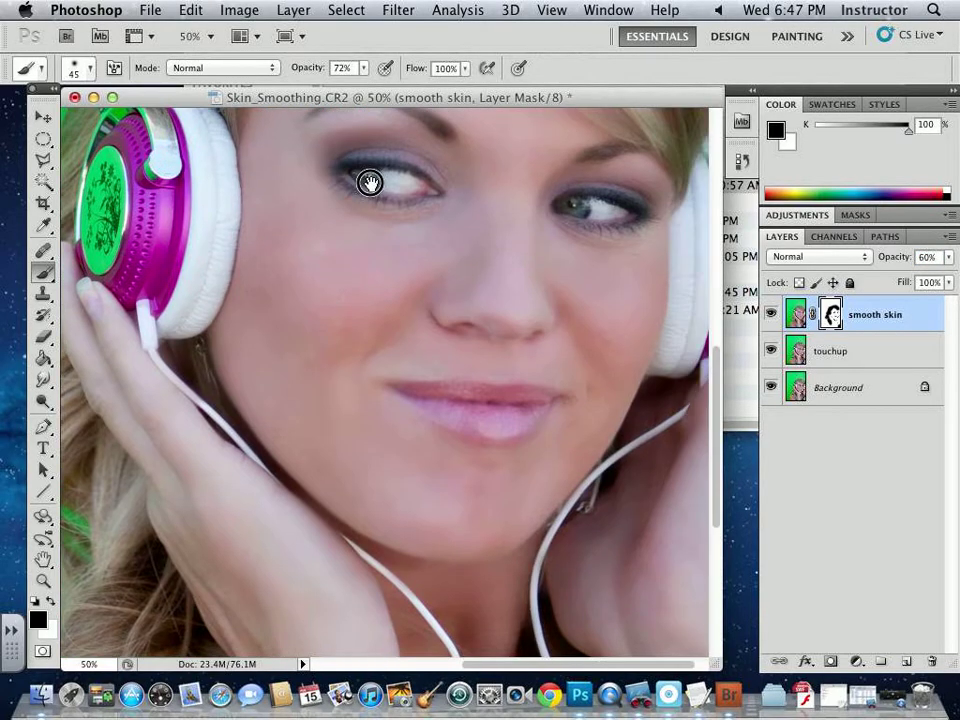
{"action": "scroll", "coordinate": [369, 182], "scroll_direction": "left", "scroll_amount": 2}
{"action": "scroll", "coordinate": [370, 184], "scroll_direction": "left", "scroll_amount": 1}
{"action": "key", "text": "super+minus"}
{"action": "key", "text": "super+minus"}
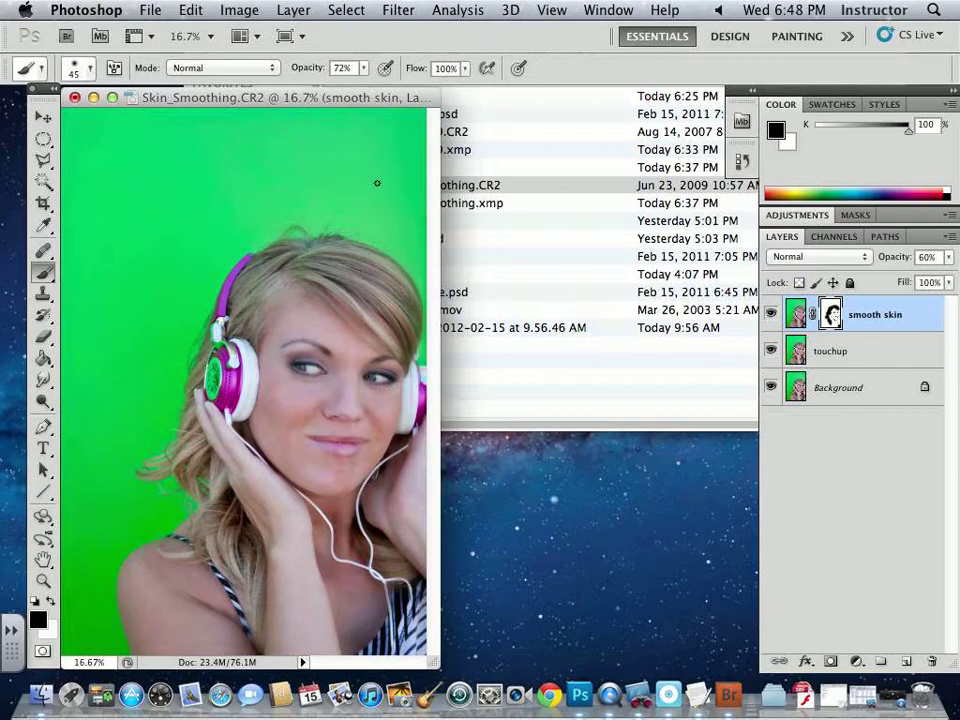
- Close Skin_Smoothing.CR2 without saving the changes
{"action": "left_click_drag", "start_coordinate": [263, 95], "coordinate": [337, 106]}
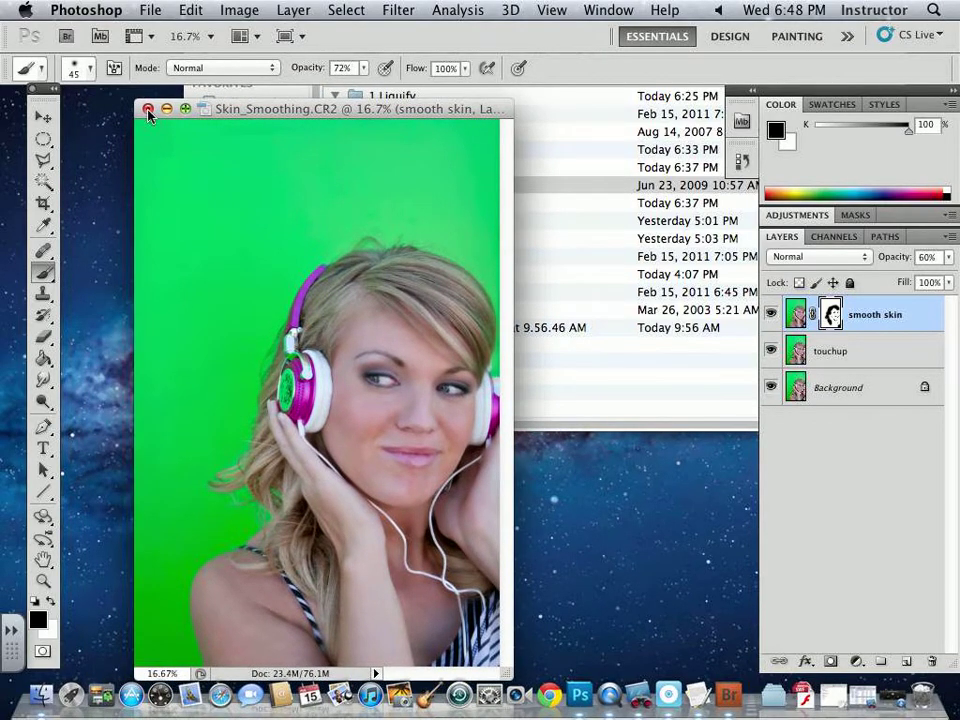
{"action": "left_click", "coordinate": [148, 112]}
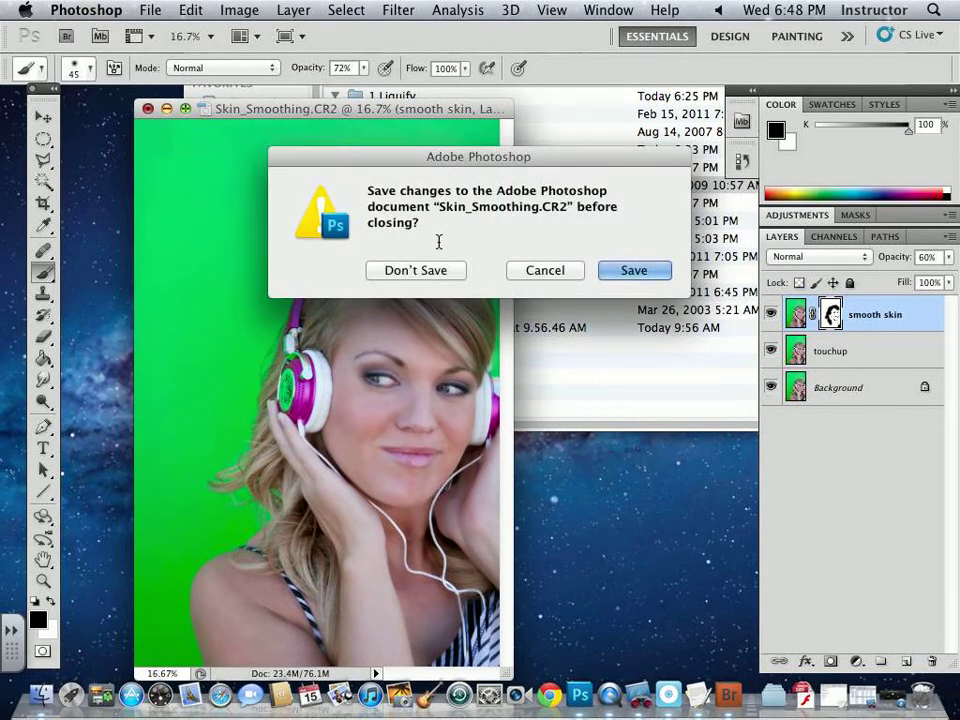
{"action": "left_click", "coordinate": [439, 272]}
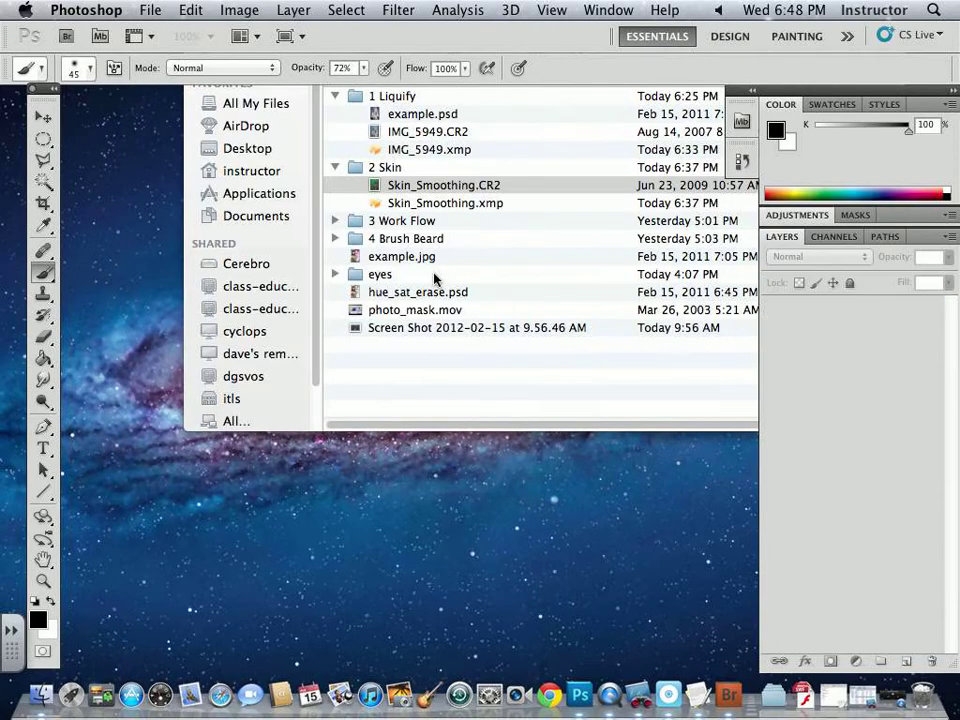
- Switch to Finder, collapse the "2 Skin" and "1 Liquify" folders, and expand "3 Work Flow" in Students_6
{"action": "left_click", "coordinate": [335, 167]}
{"action": "left_click", "coordinate": [334, 96]}
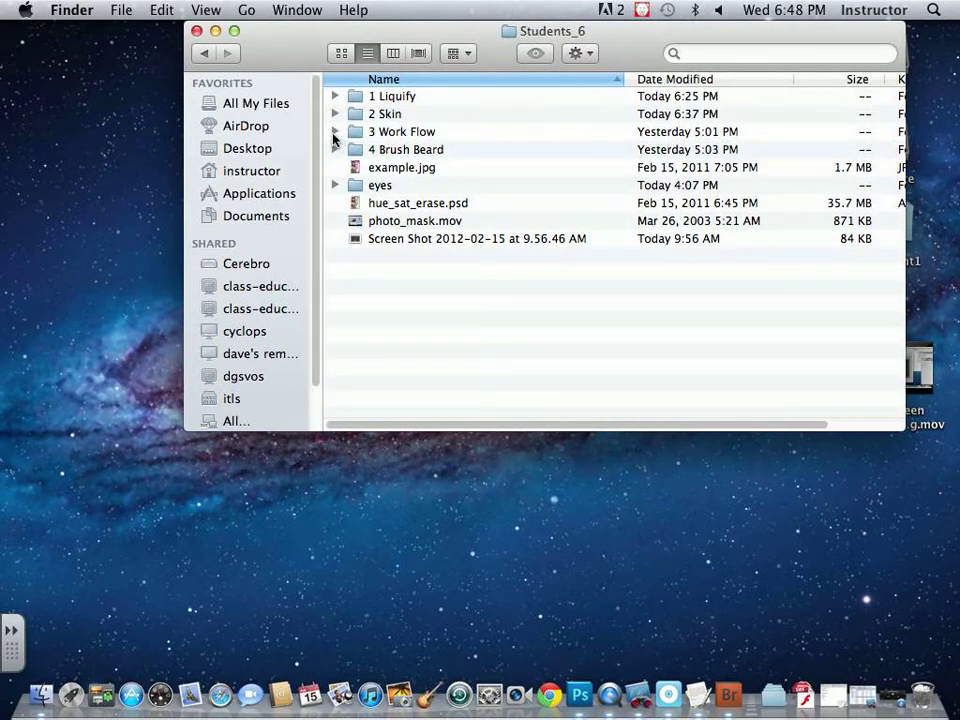
{"action": "left_click", "coordinate": [334, 132]}
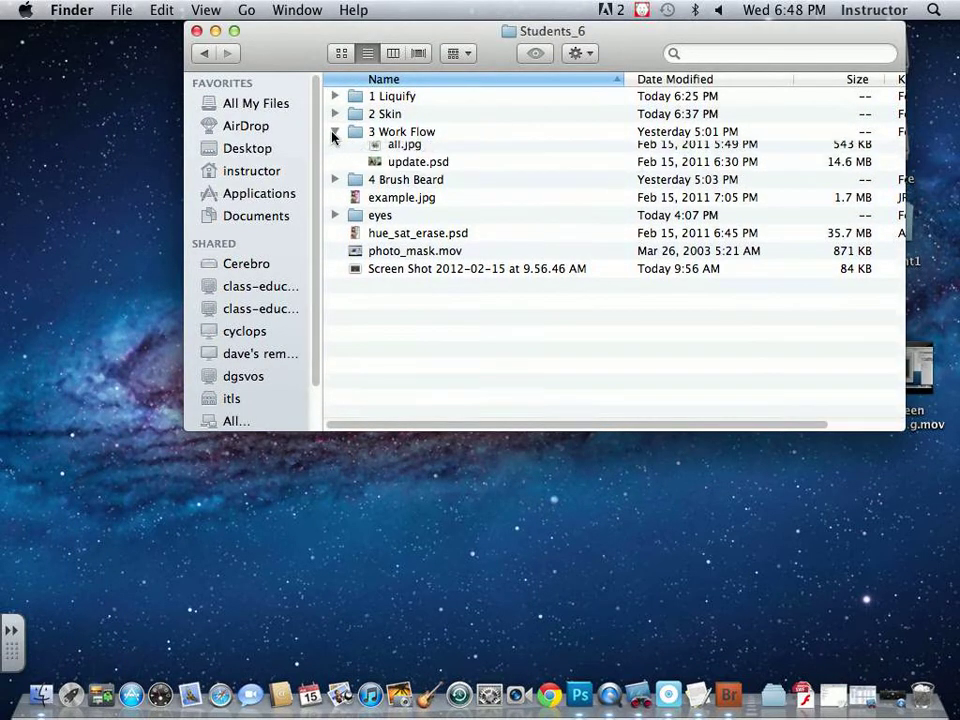
- Preview all.jpg from the 3 Work Flow folder and open it in Photoshop, showing the face at 66.7% zoom
{"action": "left_click", "coordinate": [404, 154]}
{"action": "key", "text": "space"}
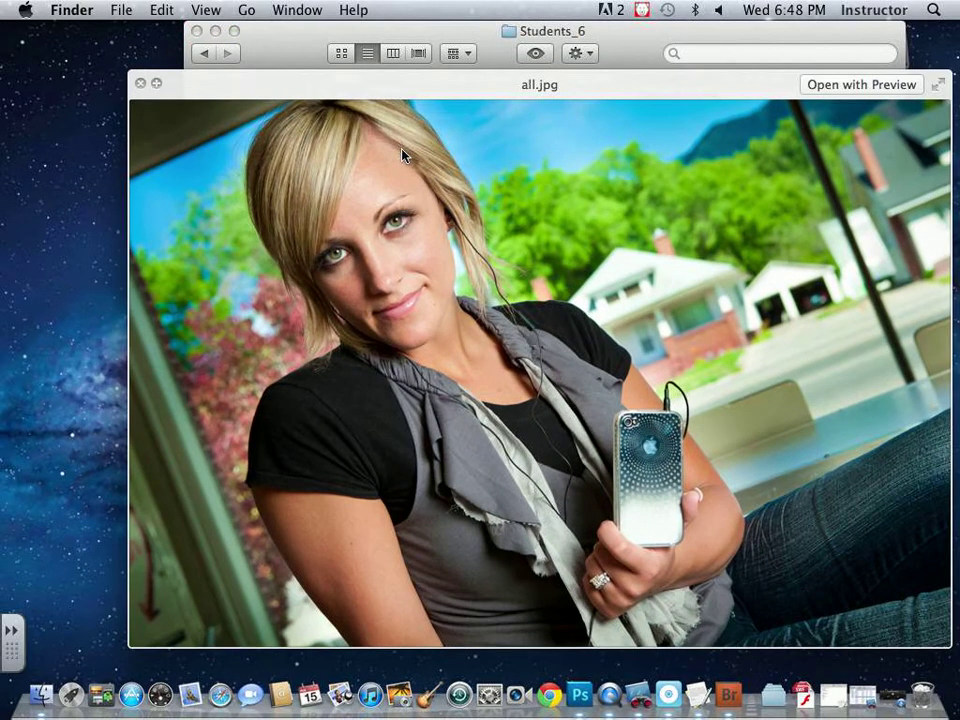
{"action": "key", "text": "space"}
{"action": "left_click_drag", "start_coordinate": [404, 152], "coordinate": [579, 693]}
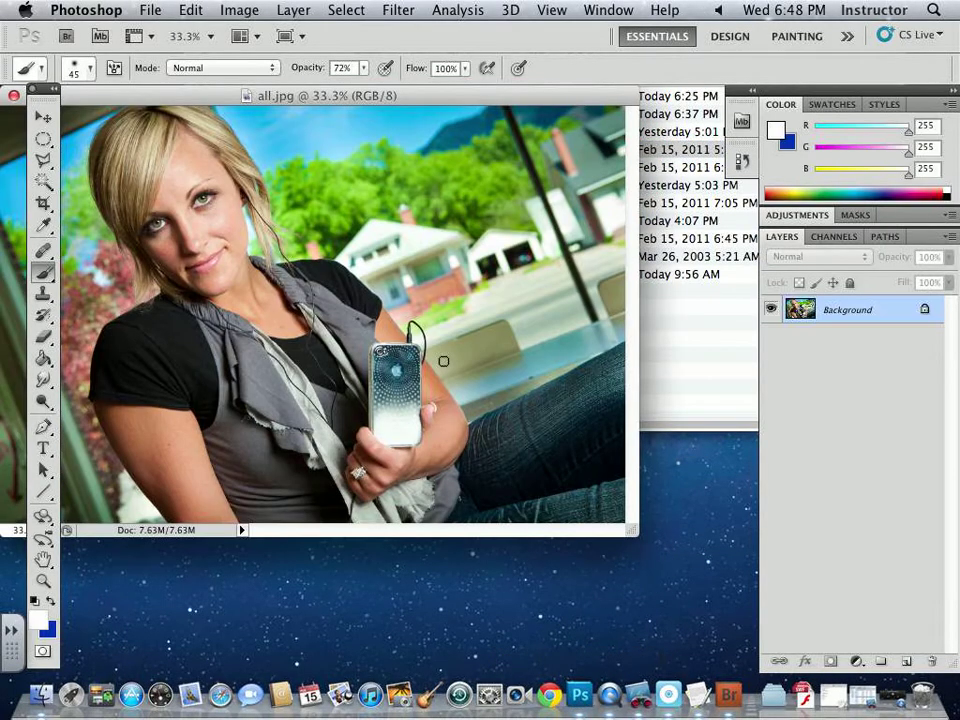
{"action": "left_click_drag", "start_coordinate": [256, 96], "coordinate": [266, 98]}
{"action": "key", "text": "super+equal"}
{"action": "key", "text": "super+equal"}
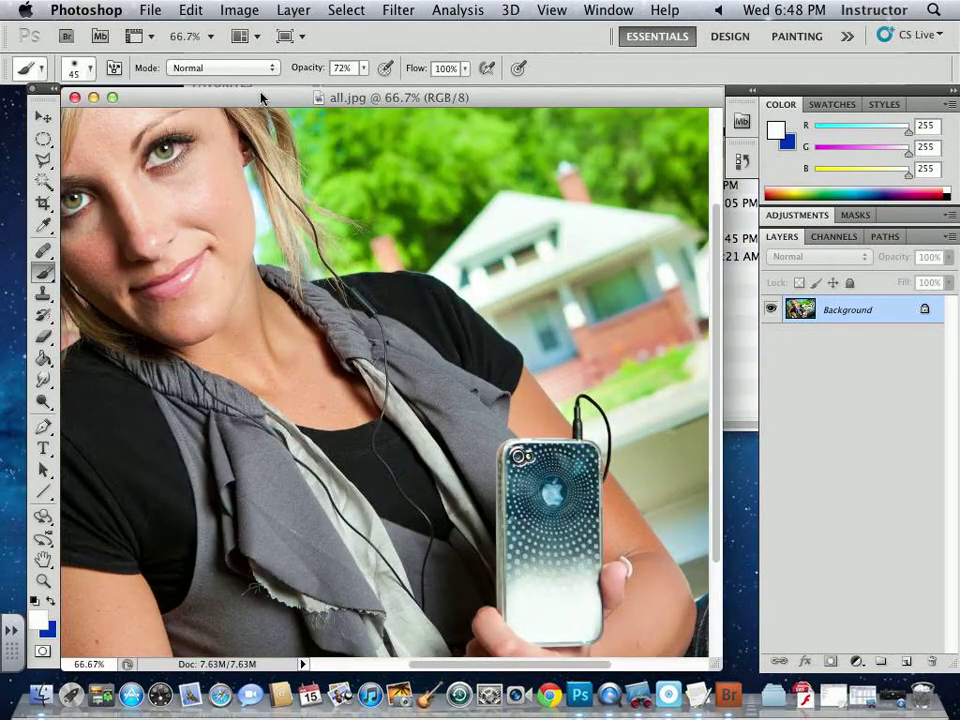
{"action": "left_click_drag", "start_coordinate": [243, 100], "coordinate": [306, 96]}
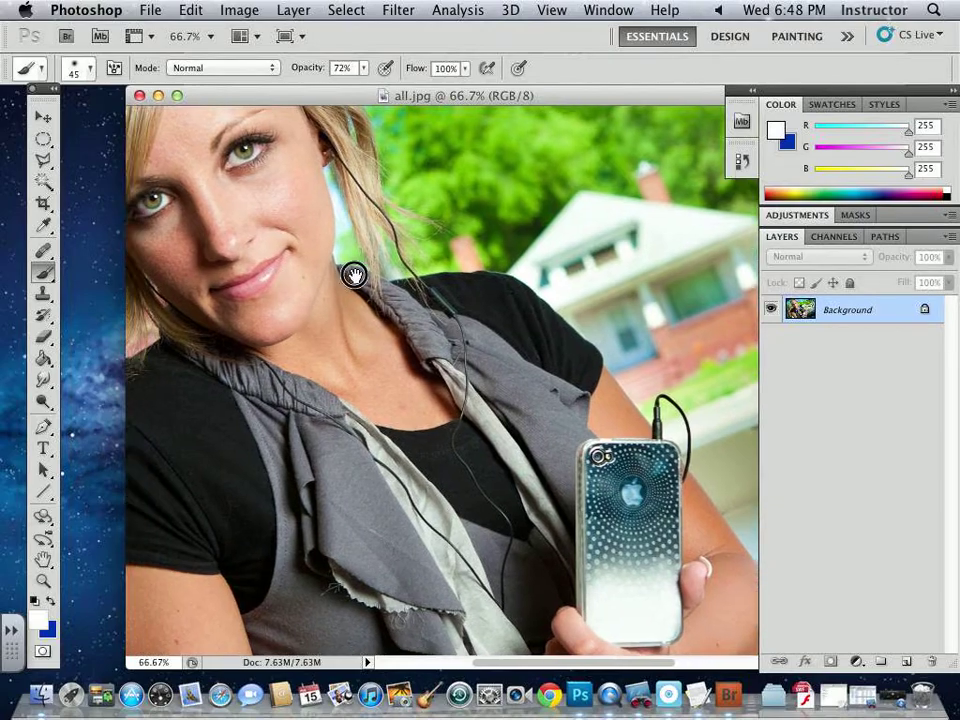
{"action": "left_click_drag", "start_coordinate": [354, 275], "coordinate": [422, 332]}
- Open update.psd from the 3 Work Flow folder in Photoshop
{"action": "left_click_drag", "start_coordinate": [344, 101], "coordinate": [326, 296]}
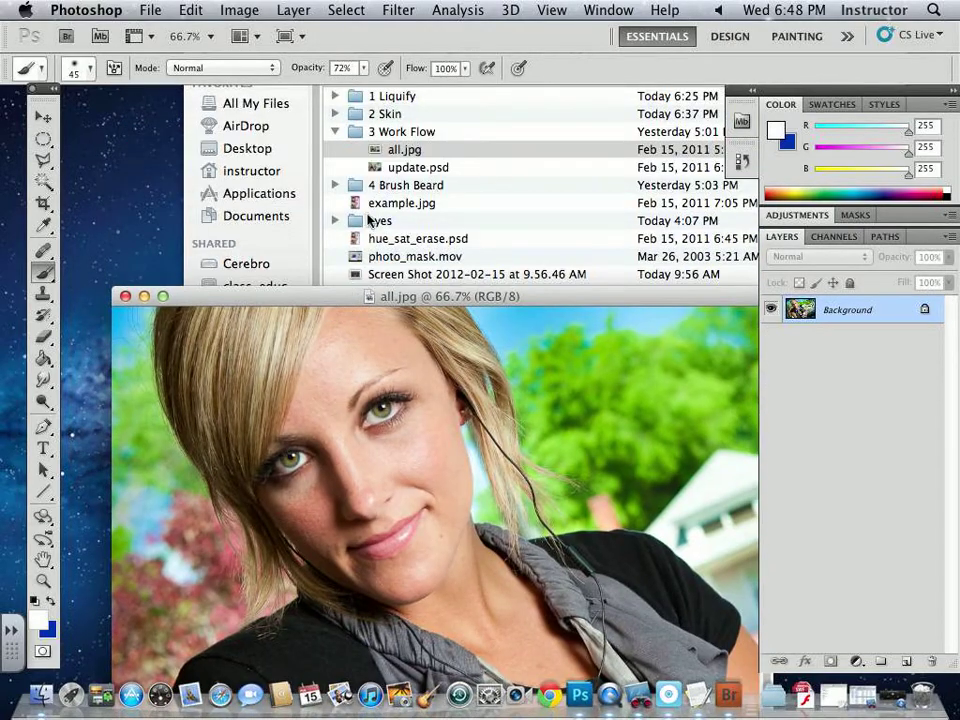
{"action": "left_click", "coordinate": [398, 170]}
{"action": "double_click", "coordinate": [398, 170]}
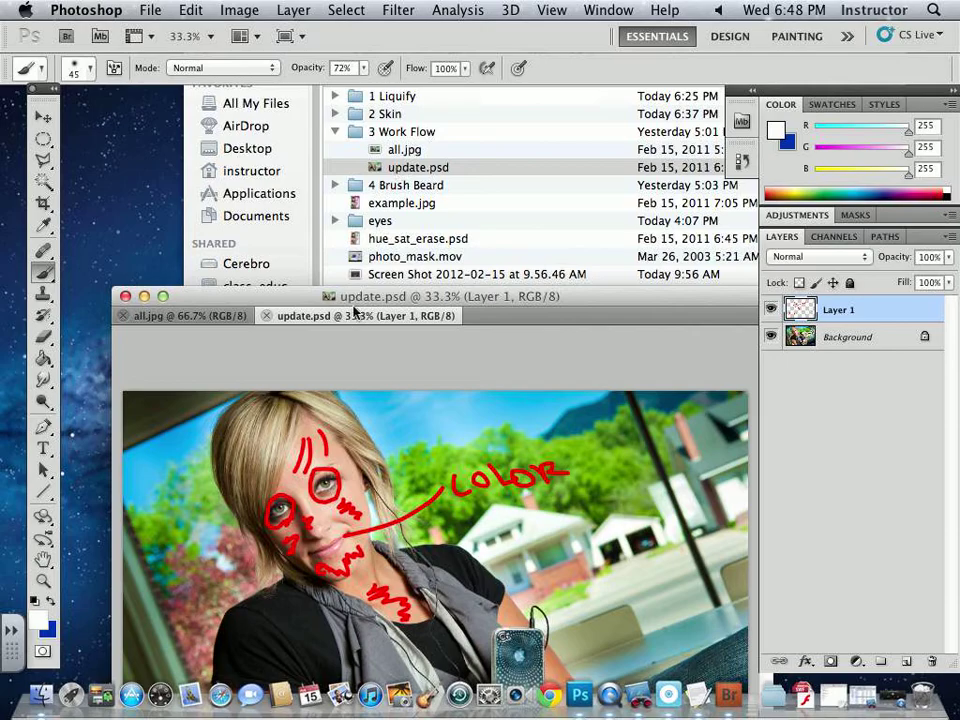
{"action": "left_click_drag", "start_coordinate": [376, 296], "coordinate": [350, 107]}
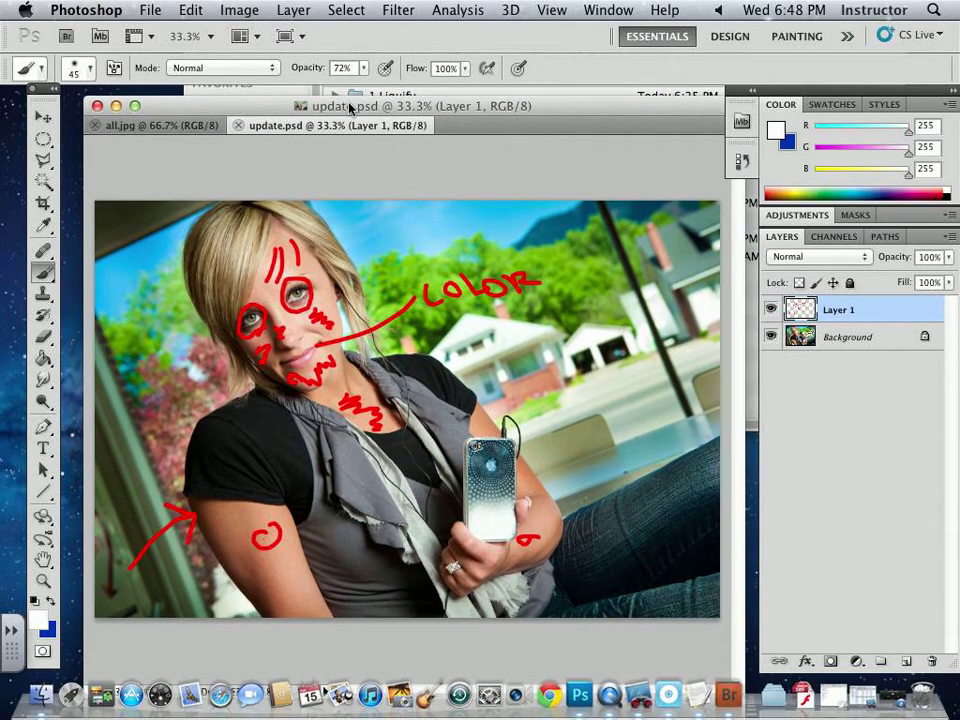
- Hide the red annotation layer, Layer 1, in update.psd and delete it
{"action": "key", "text": "super+plus"}
{"action": "key", "text": "super+plus"}
{"action": "key", "text": "super+plus"}
{"action": "mouse_move", "coordinate": [347, 257]}
{"action": "left_mouse_down"}
{"action": "mouse_move", "coordinate": [395, 314]}
{"action": "mouse_move", "coordinate": [650, 450]}
{"action": "left_mouse_up"}
{"action": "left_click", "coordinate": [770, 310]}
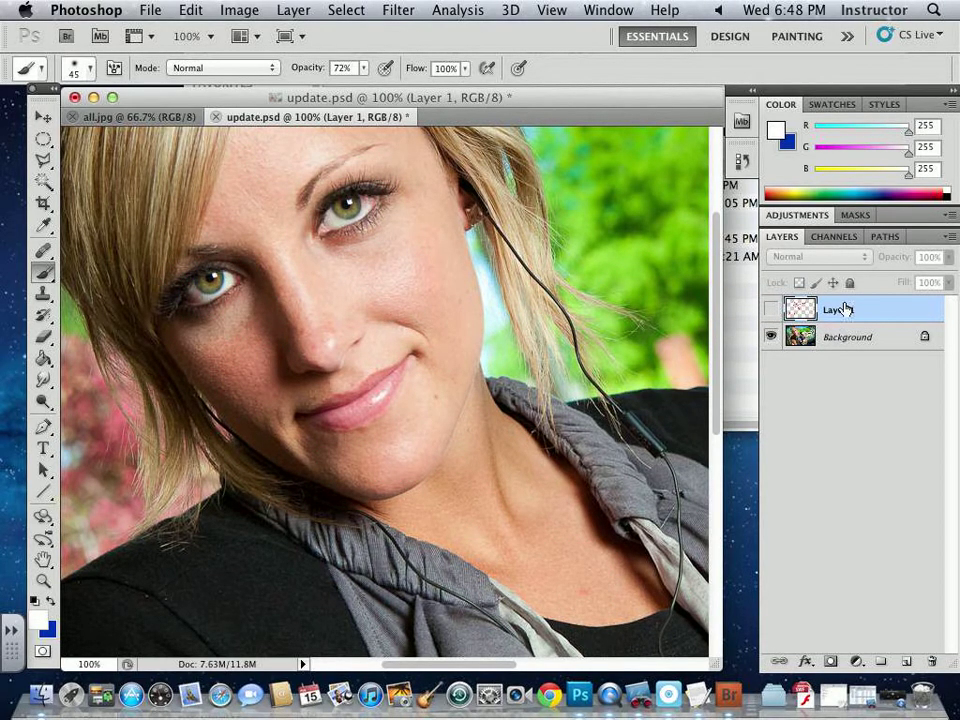
{"action": "left_click_drag", "start_coordinate": [872, 314], "coordinate": [931, 662]}
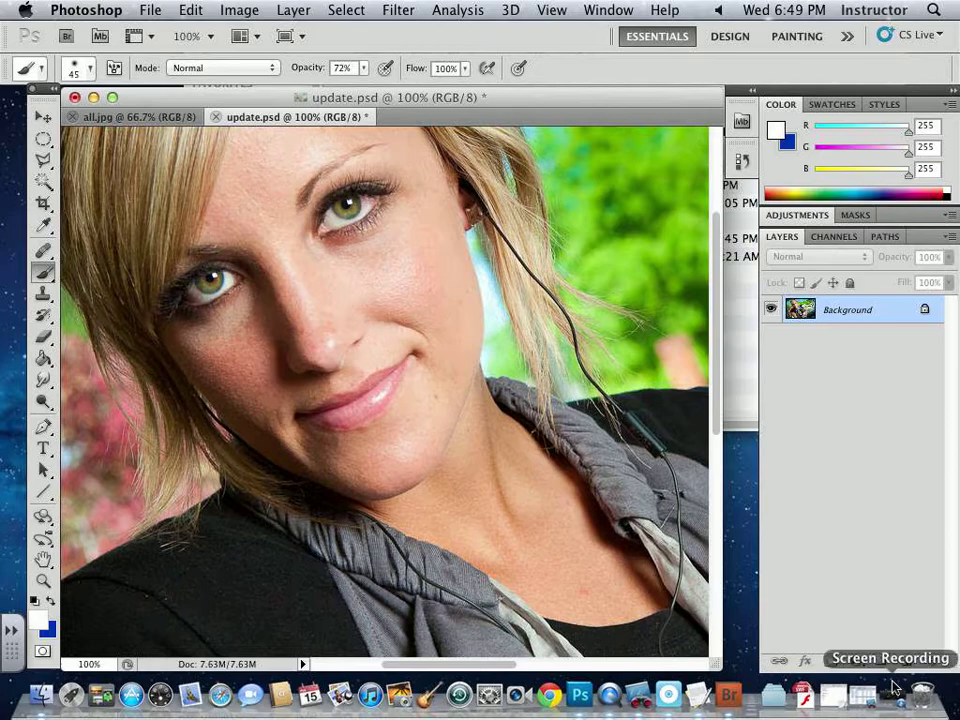
- Add a new blank layer above the Background and set a hard round brush to 15 px
{"action": "left_click", "coordinate": [906, 661]}
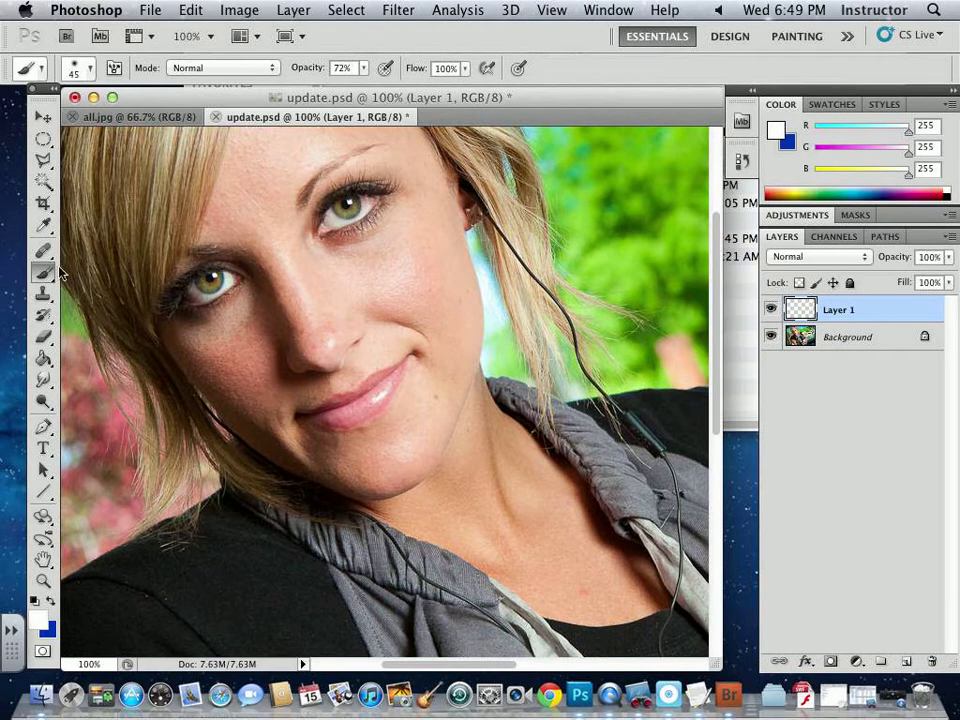
{"action": "left_click", "coordinate": [90, 75]}
{"action": "left_click", "coordinate": [65, 194]}
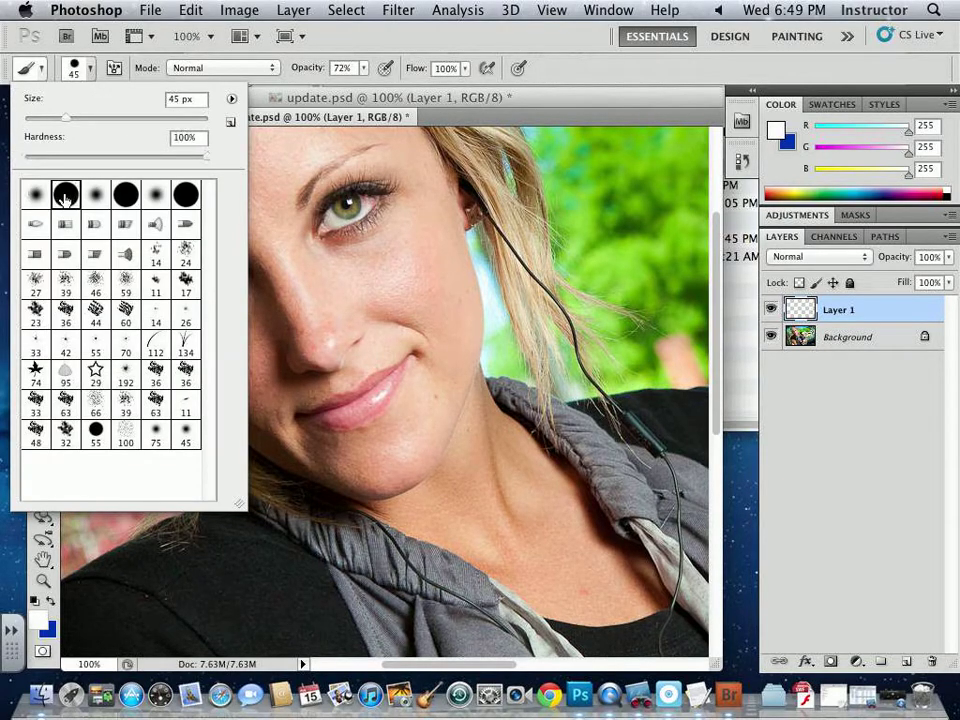
{"action": "left_click_drag", "start_coordinate": [45, 119], "coordinate": [39, 118]}
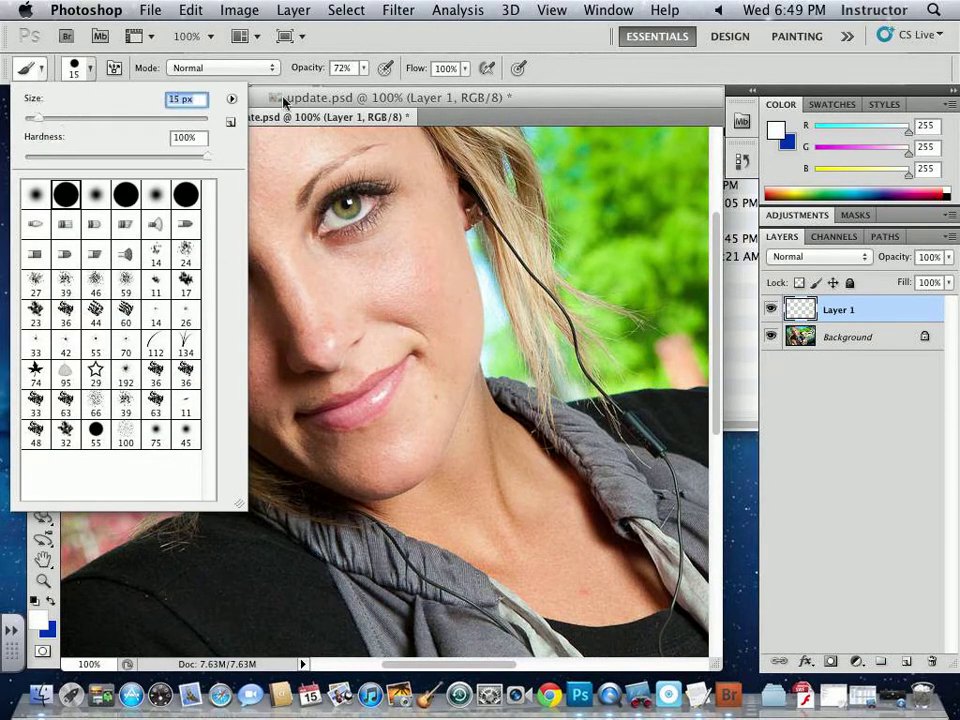
{"action": "left_click", "coordinate": [223, 191]}
- Set the foreground color to pure red (R 255, G 0, B 0)
{"action": "left_click", "coordinate": [40, 619]}
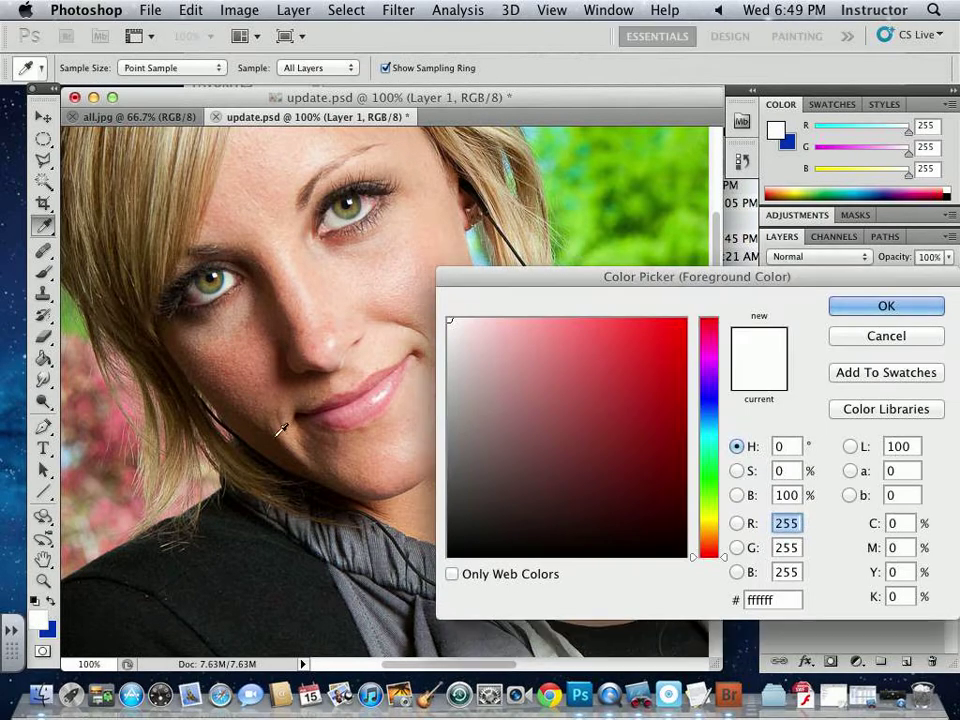
{"action": "left_click_drag", "start_coordinate": [677, 332], "coordinate": [803, 313]}
{"action": "left_click", "coordinate": [870, 306]}
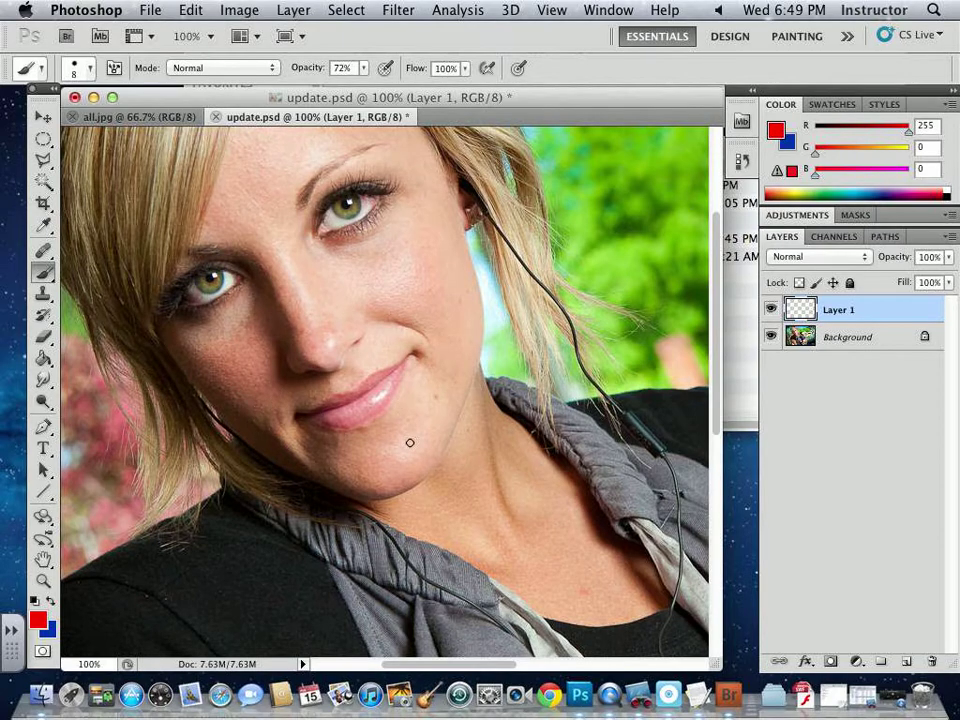
- Circle the mole beside the mouth, the shadowed cheek, the under-eye area and the chest blemishes in red, raising brush opacity to 100%
{"action": "mouse_move", "coordinate": [435, 386]}
{"action": "left_mouse_down"}
{"action": "mouse_move", "coordinate": [452, 416]}
{"action": "mouse_move", "coordinate": [457, 388]}
{"action": "left_mouse_up"}
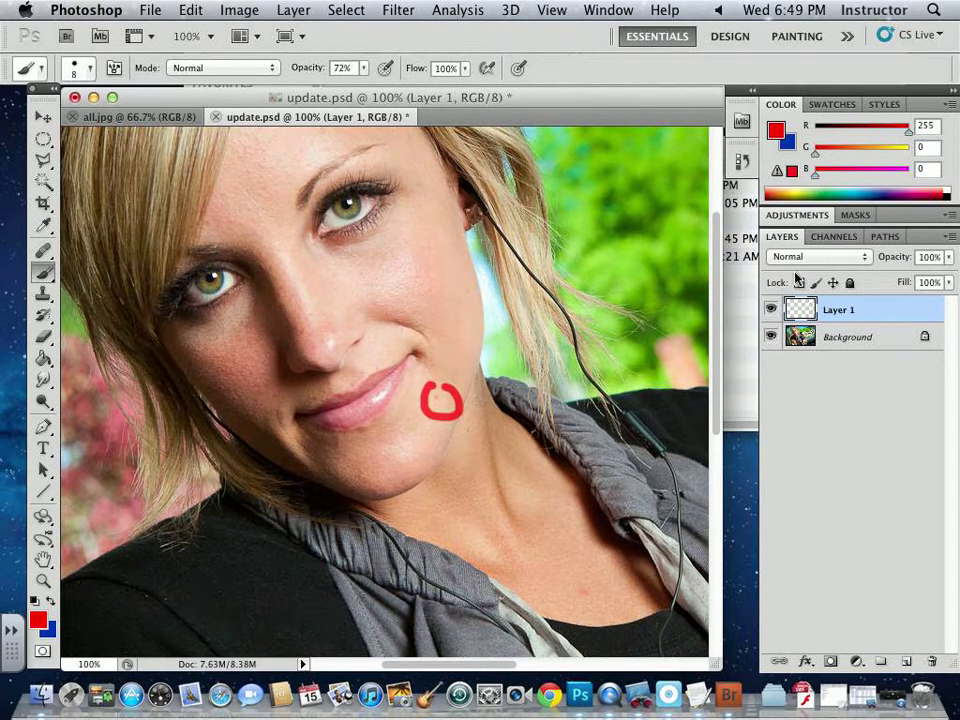
{"action": "left_click_drag", "start_coordinate": [363, 68], "coordinate": [460, 90]}
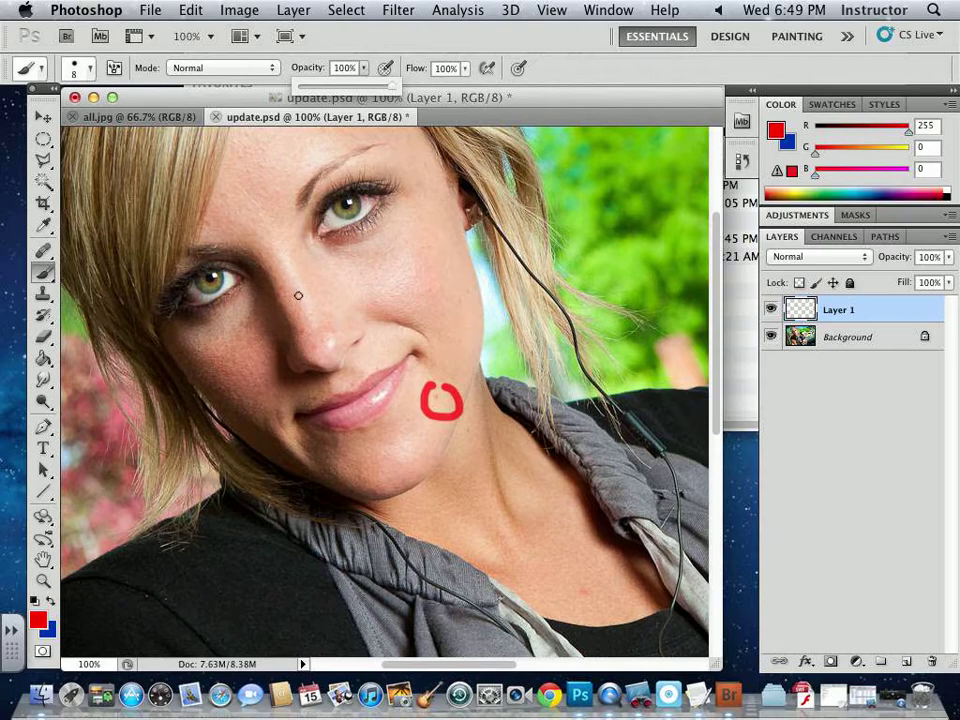
{"action": "mouse_move", "coordinate": [238, 322]}
{"action": "left_mouse_down"}
{"action": "mouse_move", "coordinate": [206, 395]}
{"action": "mouse_move", "coordinate": [250, 430]}
{"action": "mouse_move", "coordinate": [264, 371]}
{"action": "mouse_move", "coordinate": [241, 318]}
{"action": "left_mouse_up"}
{"action": "mouse_move", "coordinate": [392, 221]}
{"action": "left_mouse_down"}
{"action": "mouse_move", "coordinate": [379, 249]}
{"action": "mouse_move", "coordinate": [398, 219]}
{"action": "left_mouse_up"}
{"action": "left_click_drag", "start_coordinate": [425, 268], "coordinate": [415, 208]}
{"action": "mouse_move", "coordinate": [553, 510]}
{"action": "left_mouse_down"}
{"action": "mouse_move", "coordinate": [595, 528]}
{"action": "mouse_move", "coordinate": [554, 509]}
{"action": "left_mouse_up"}
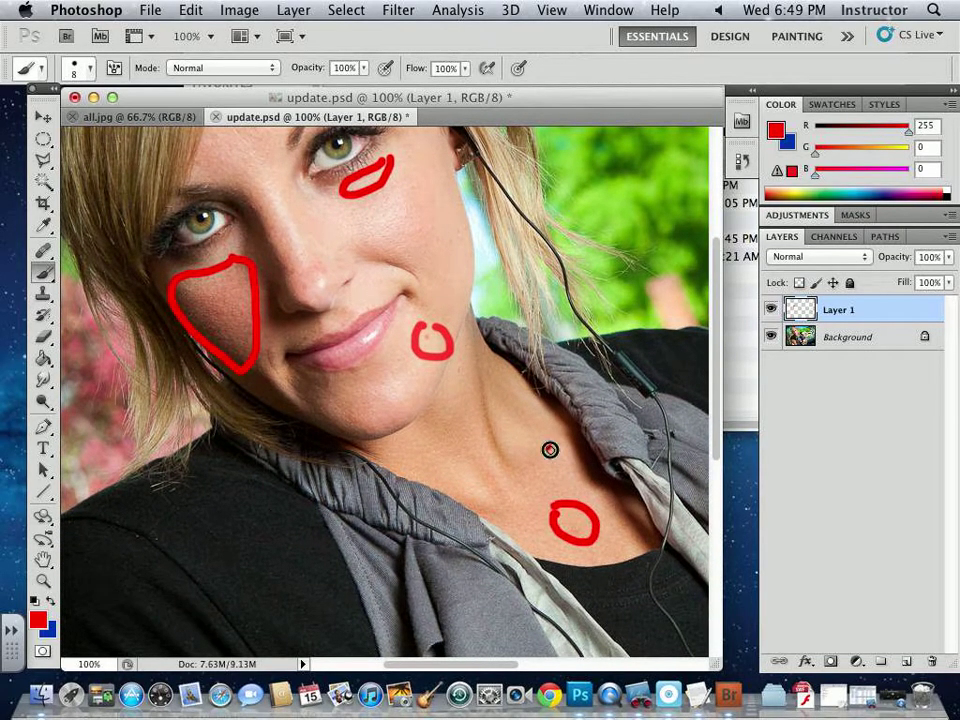
- Paint red arrows pointing at both eyes and outline the forehead area in red
{"action": "left_click_drag", "start_coordinate": [431, 223], "coordinate": [492, 460]}
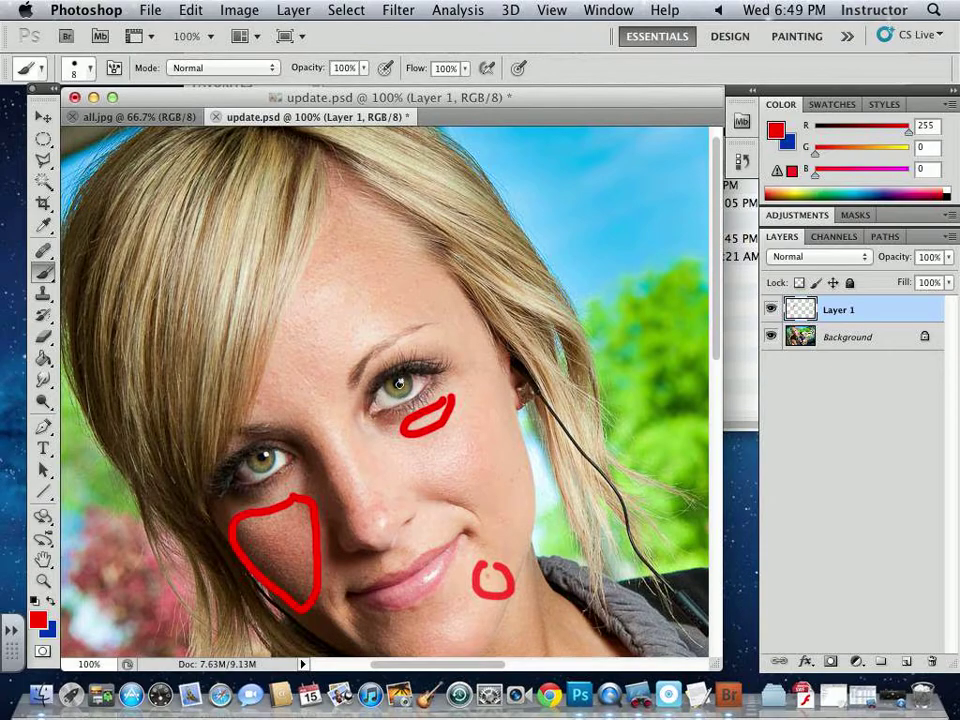
{"action": "mouse_move", "coordinate": [418, 376]}
{"action": "left_mouse_down"}
{"action": "mouse_move", "coordinate": [432, 360]}
{"action": "mouse_move", "coordinate": [452, 380]}
{"action": "mouse_move", "coordinate": [478, 331]}
{"action": "left_mouse_up"}
{"action": "mouse_move", "coordinate": [228, 458]}
{"action": "left_mouse_down"}
{"action": "mouse_move", "coordinate": [255, 466]}
{"action": "mouse_move", "coordinate": [240, 482]}
{"action": "left_mouse_up"}
{"action": "left_click_drag", "start_coordinate": [252, 468], "coordinate": [176, 496]}
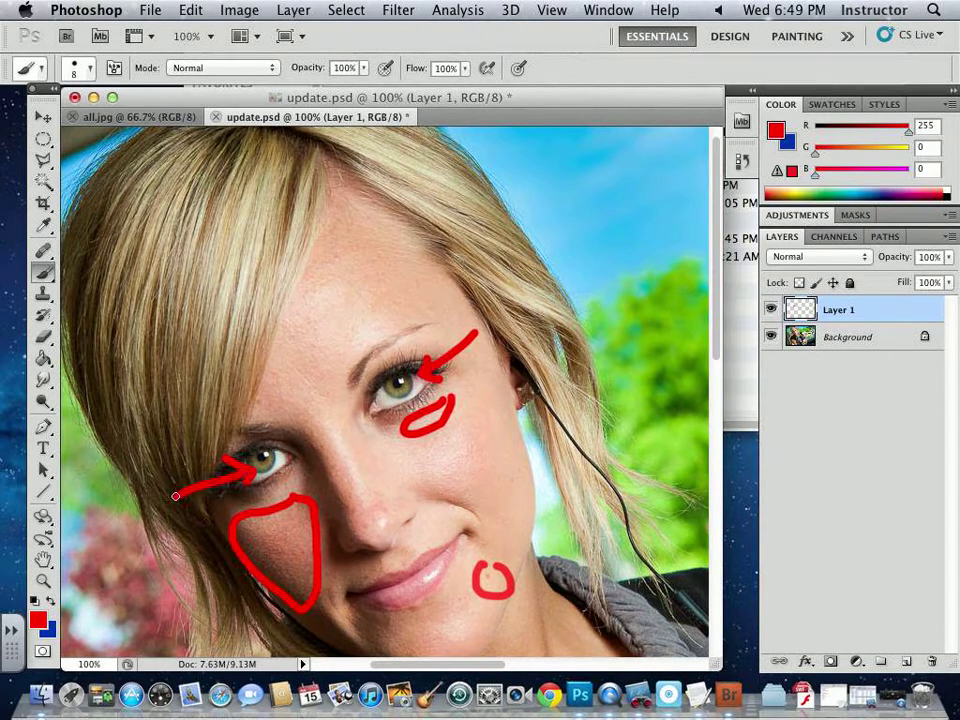
{"action": "mouse_move", "coordinate": [247, 418]}
{"action": "left_mouse_down"}
{"action": "mouse_move", "coordinate": [328, 421]}
{"action": "mouse_move", "coordinate": [342, 370]}
{"action": "mouse_move", "coordinate": [428, 293]}
{"action": "mouse_move", "coordinate": [395, 228]}
{"action": "mouse_move", "coordinate": [349, 202]}
{"action": "mouse_move", "coordinate": [249, 424]}
{"action": "left_mouse_up"}
- Outline the outer edge of the upper arm with an arrow pointing at it and circle the mole on the arm in red
{"action": "scroll", "coordinate": [300, 319], "scroll_direction": "up", "scroll_amount": 2}
{"action": "scroll", "coordinate": [493, 386], "scroll_direction": "down", "scroll_amount": 15}
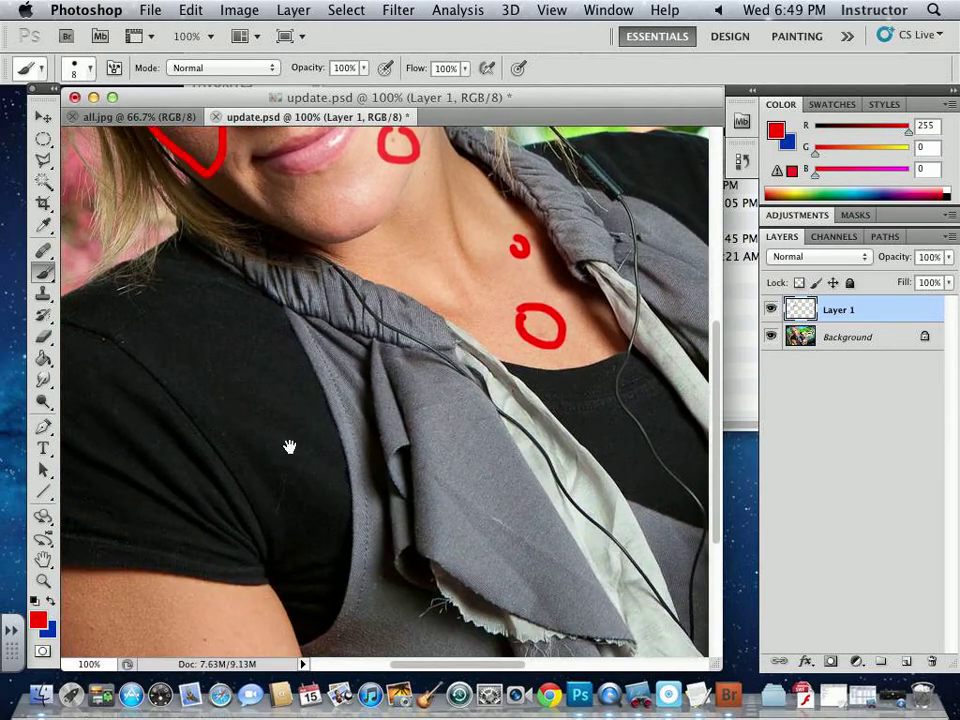
{"action": "mouse_move", "coordinate": [289, 446]}
{"action": "left_mouse_down"}
{"action": "mouse_move", "coordinate": [387, 265]}
{"action": "mouse_move", "coordinate": [377, 200]}
{"action": "left_mouse_up"}
{"action": "mouse_move", "coordinate": [234, 325]}
{"action": "left_mouse_down"}
{"action": "mouse_move", "coordinate": [161, 349]}
{"action": "mouse_move", "coordinate": [276, 377]}
{"action": "mouse_move", "coordinate": [232, 327]}
{"action": "left_mouse_up"}
{"action": "left_click_drag", "start_coordinate": [95, 507], "coordinate": [190, 479]}
{"action": "left_click_drag", "start_coordinate": [150, 466], "coordinate": [183, 496]}
{"action": "mouse_move", "coordinate": [350, 452]}
{"action": "left_mouse_down"}
{"action": "mouse_move", "coordinate": [366, 506]}
{"action": "mouse_move", "coordinate": [369, 446]}
{"action": "left_mouse_up"}
- Hide the annotation layer, Layer 1, and duplicate the Background layer
{"action": "key", "text": "super+minus"}
{"action": "left_click_drag", "start_coordinate": [411, 294], "coordinate": [255, 294]}
{"action": "left_click_drag", "start_coordinate": [570, 300], "coordinate": [543, 428]}
{"action": "key", "text": "super+minus"}
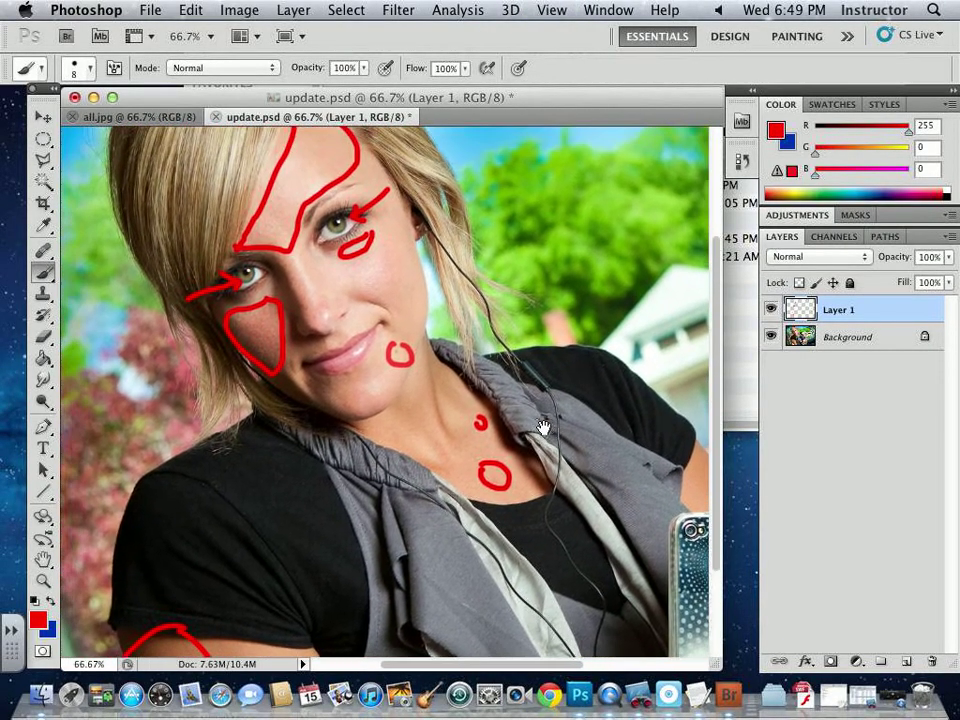
{"action": "scroll", "coordinate": [545, 440], "scroll_direction": "down", "scroll_amount": 2}
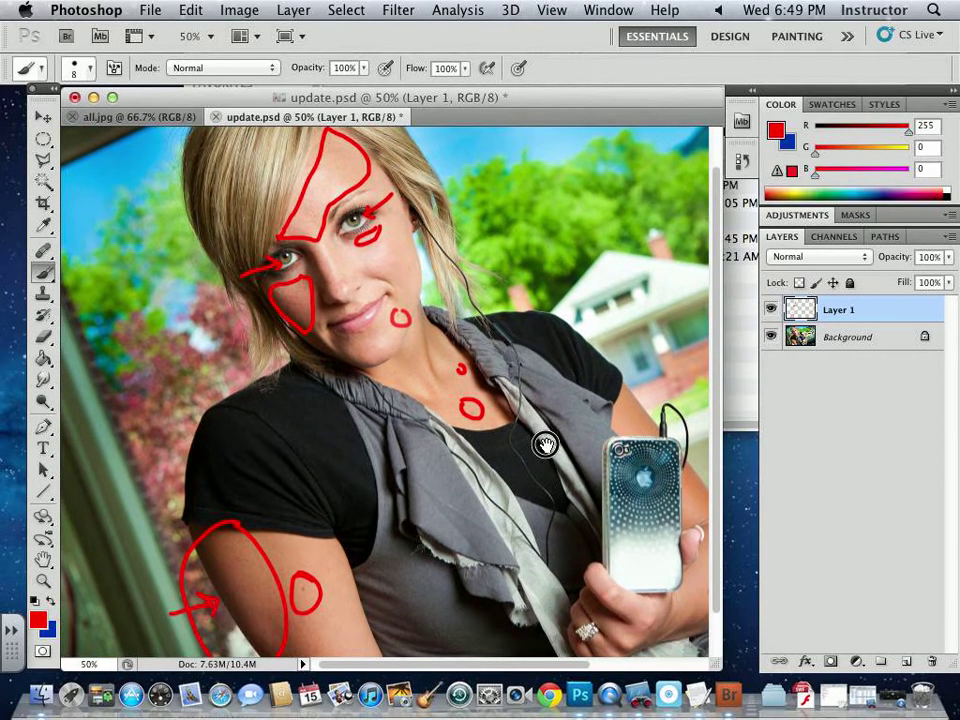
{"action": "left_click", "coordinate": [770, 310]}
{"action": "left_click_drag", "start_coordinate": [840, 341], "coordinate": [906, 661]}
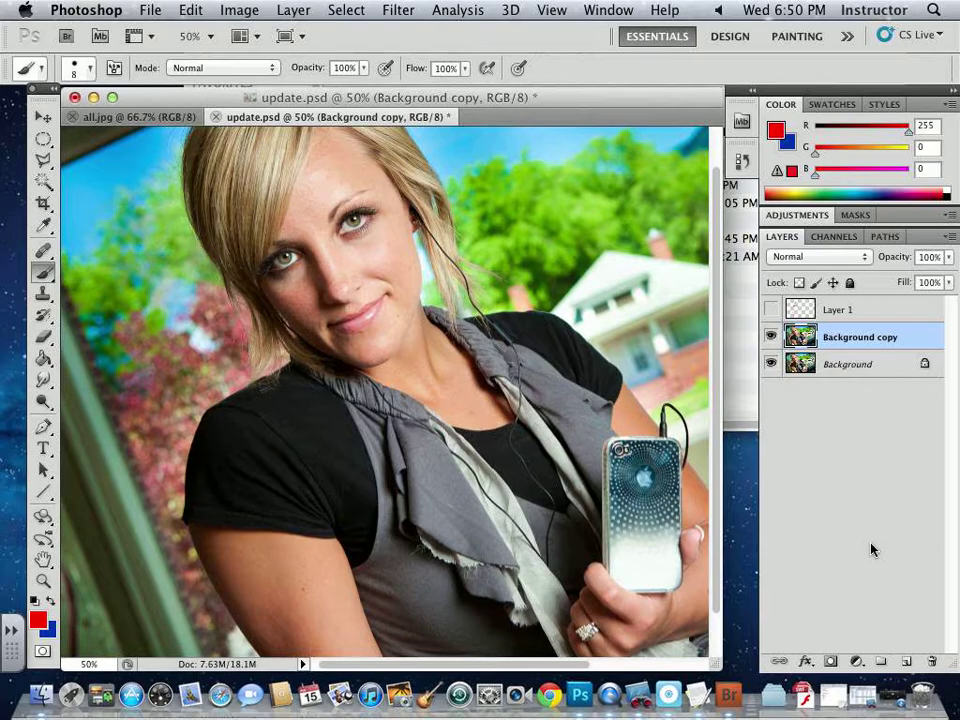
- Toggle the visibility of Layer 1 to compare the photo with and without the red retouching notes
{"action": "left_click", "coordinate": [770, 310]}
{"action": "left_click", "coordinate": [770, 310]}
{"action": "left_click", "coordinate": [770, 310]}
{"action": "left_click", "coordinate": [770, 310]}
{"action": "left_click", "coordinate": [770, 310]}
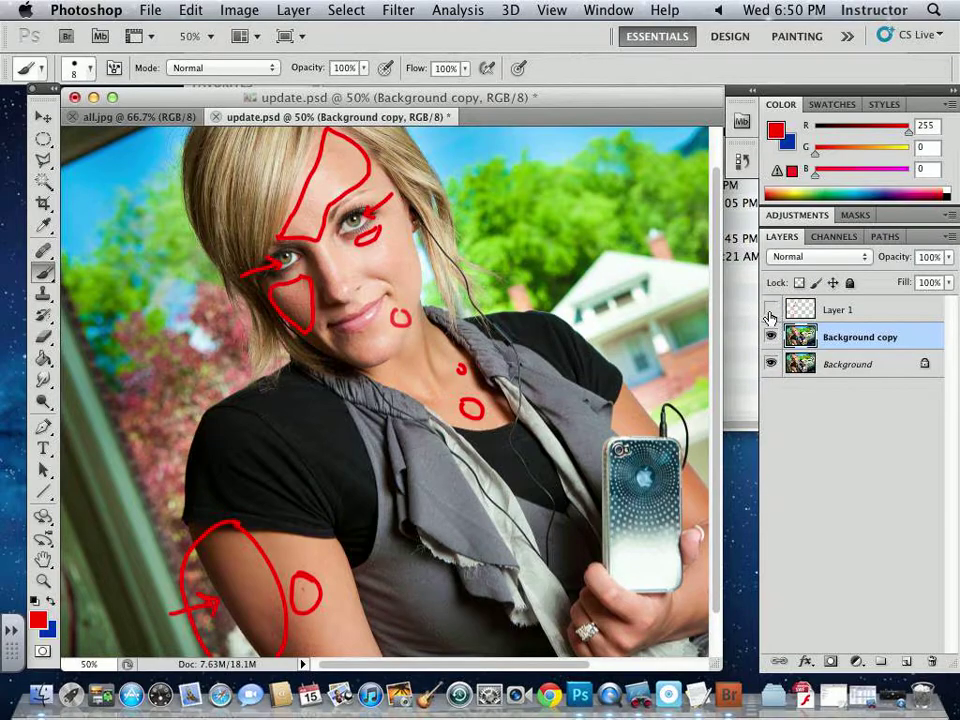
{"action": "left_click", "coordinate": [770, 310]}
{"action": "left_click", "coordinate": [770, 310]}
{"action": "left_click", "coordinate": [770, 310]}
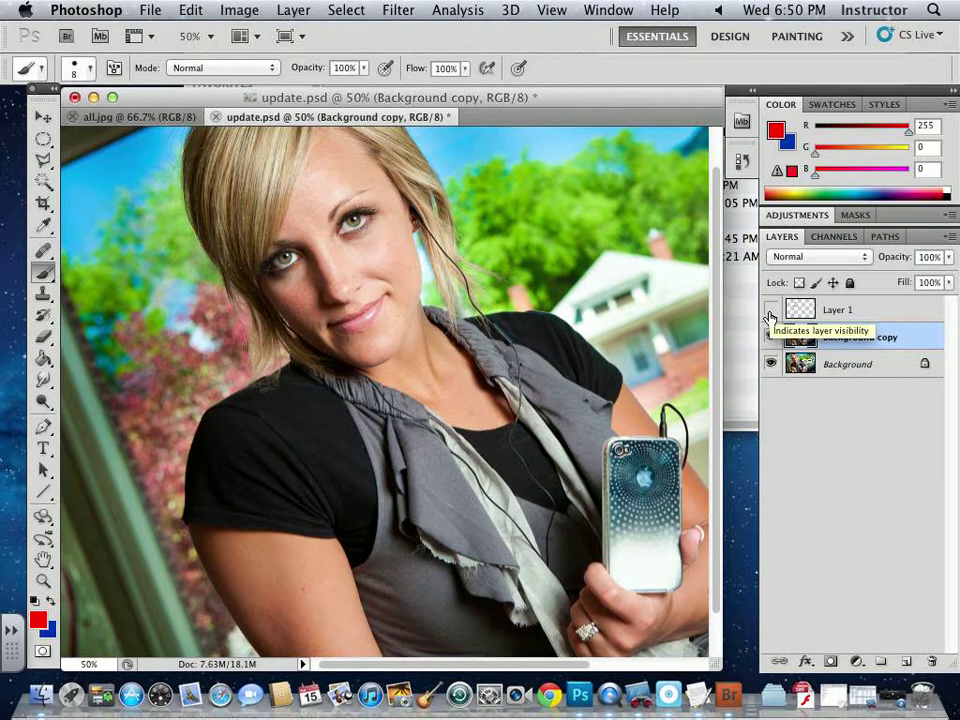
- Examine the nose, lips and surrounding skin at 300% zoom, then the whole portrait at 50%
{"action": "key", "text": "super+plus"}
{"action": "key", "text": "super+plus"}
{"action": "key", "text": "super+plus"}
{"action": "key", "text": "super+plus"}
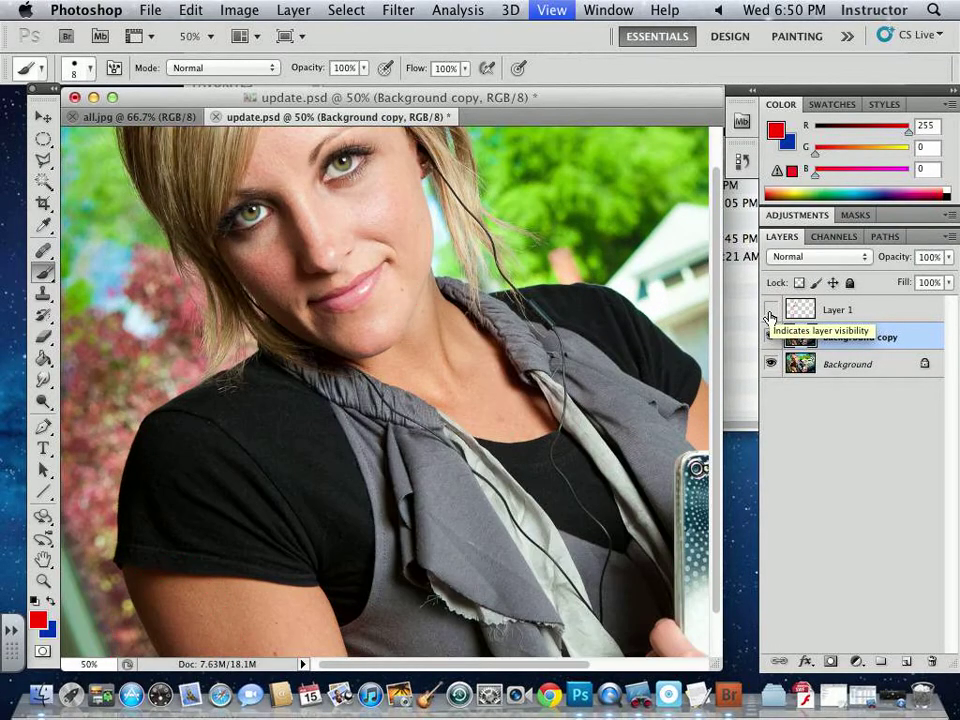
{"action": "scroll", "coordinate": [465, 594], "scroll_direction": "up", "scroll_amount": 10}
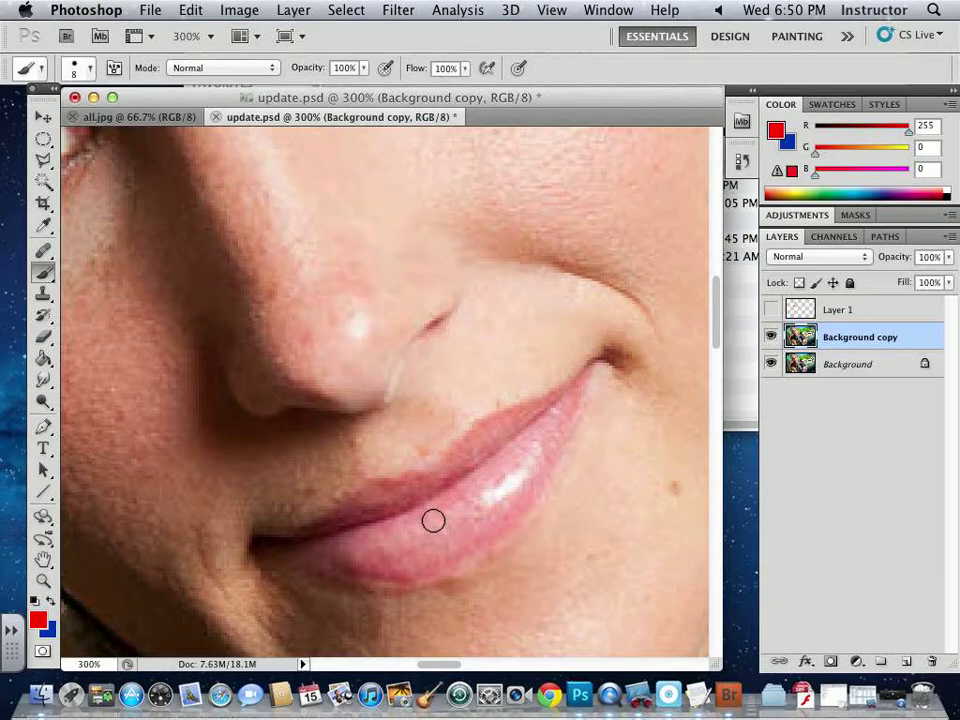
{"action": "key", "text": "super+0"}
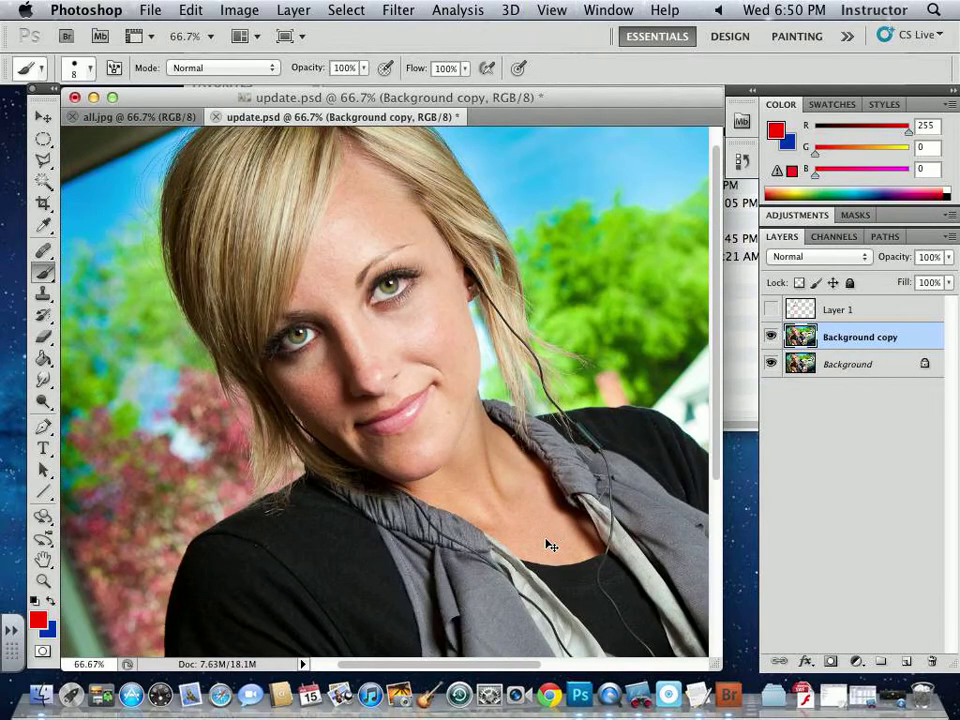
{"action": "key", "text": "super+minus"}
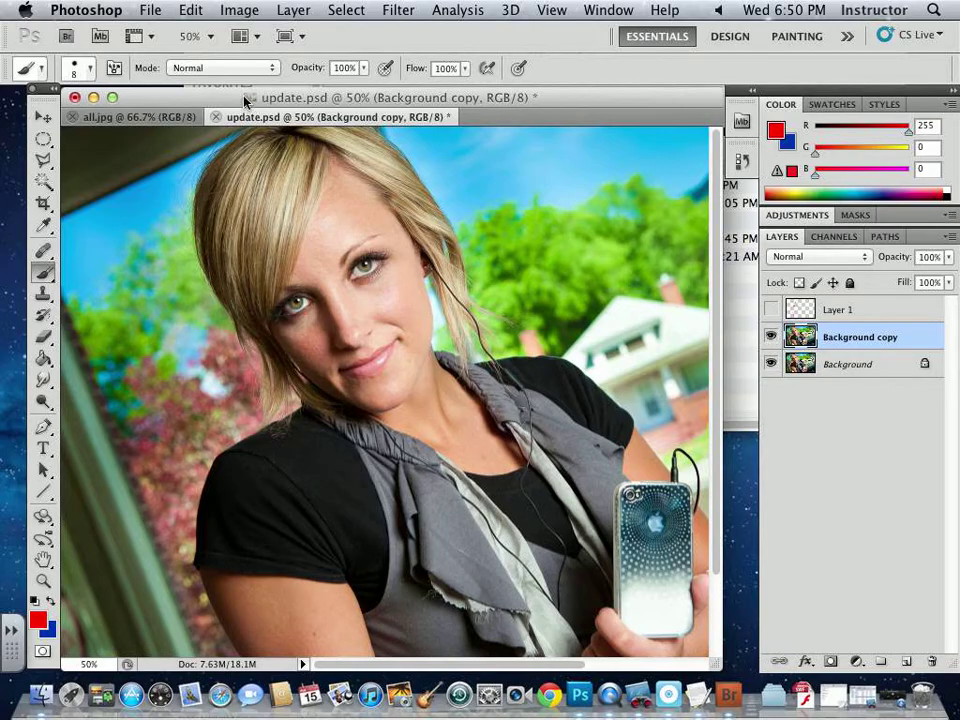
- Close update.psd without saving the changes and close all.jpg
{"action": "key", "text": "super+w"}
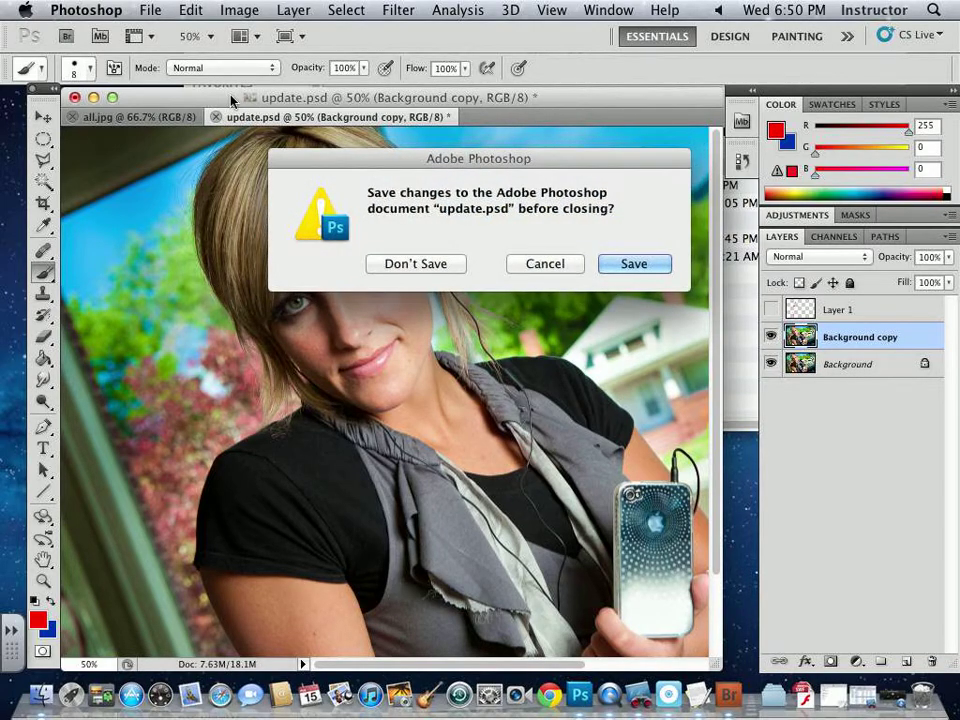
{"action": "left_click", "coordinate": [410, 262]}
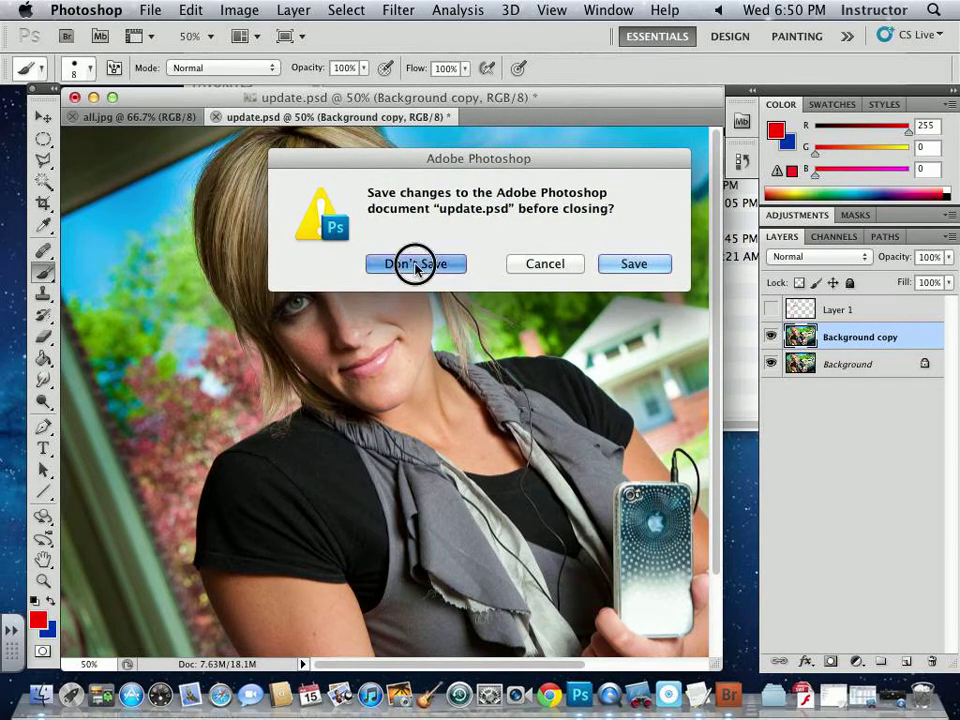
{"action": "left_click_drag", "start_coordinate": [283, 103], "coordinate": [473, 216]}
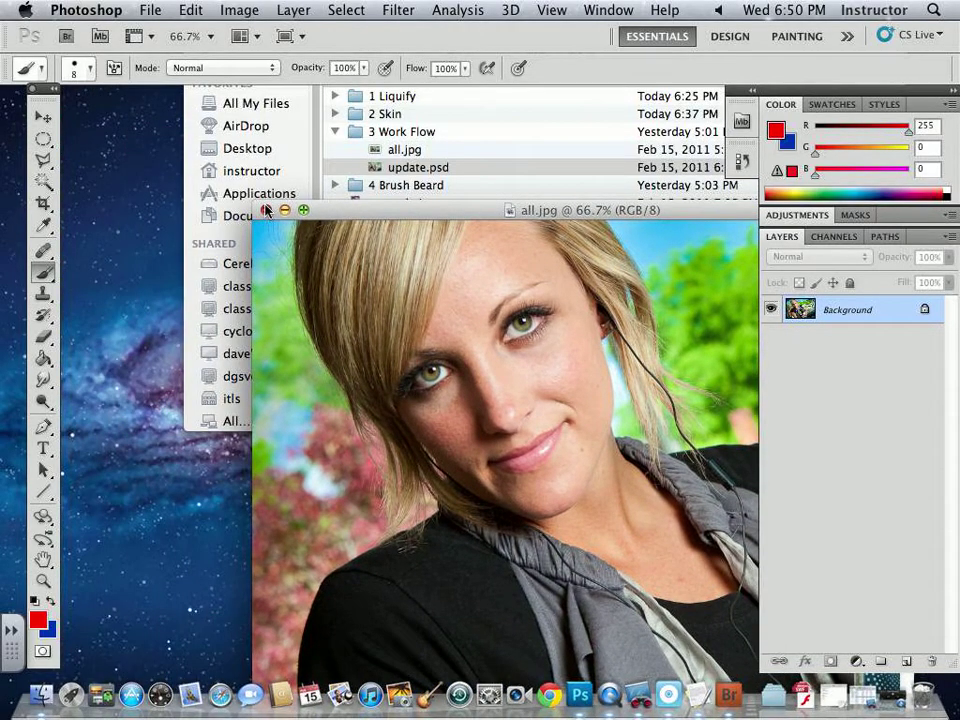
{"action": "left_click", "coordinate": [264, 210]}
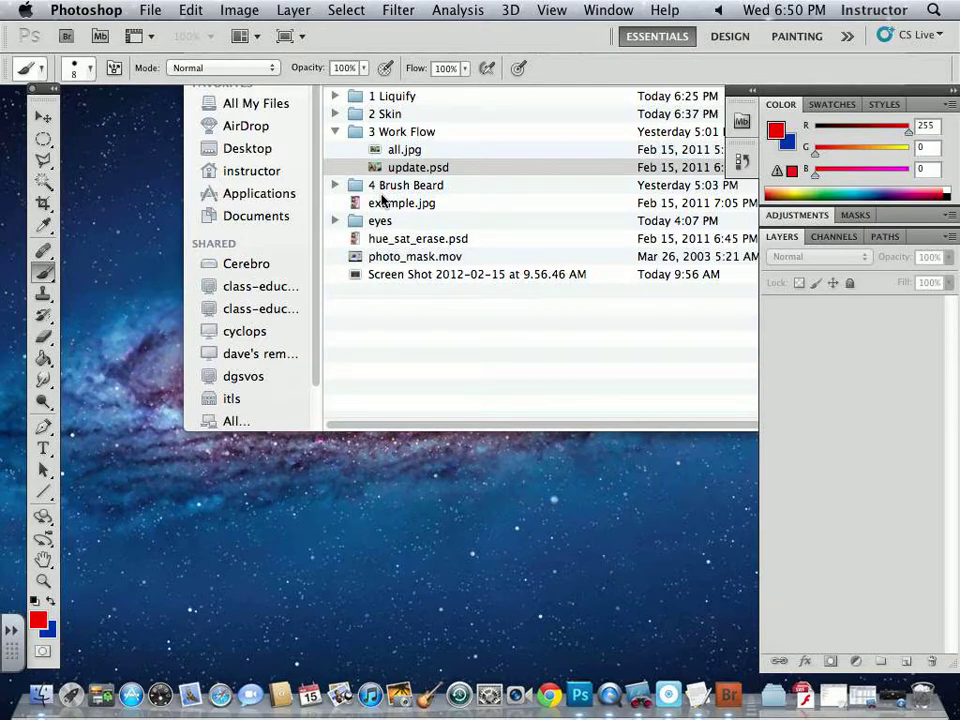
- Open eyes.jpg from the eyes folder in Photoshop
{"action": "left_click", "coordinate": [335, 221]}
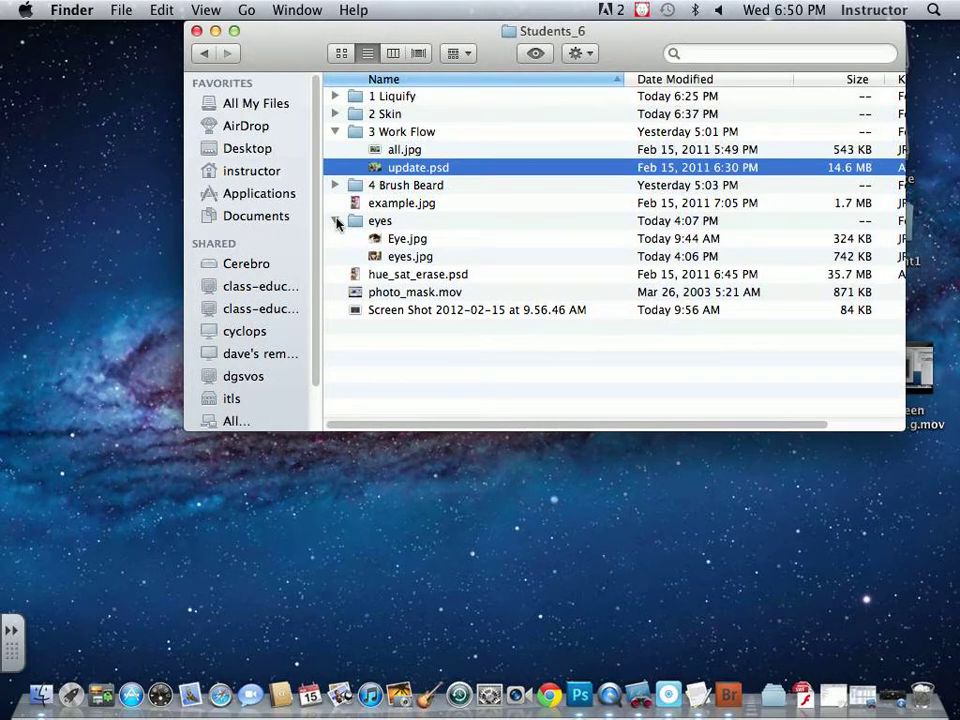
{"action": "left_click_drag", "start_coordinate": [405, 262], "coordinate": [580, 698]}
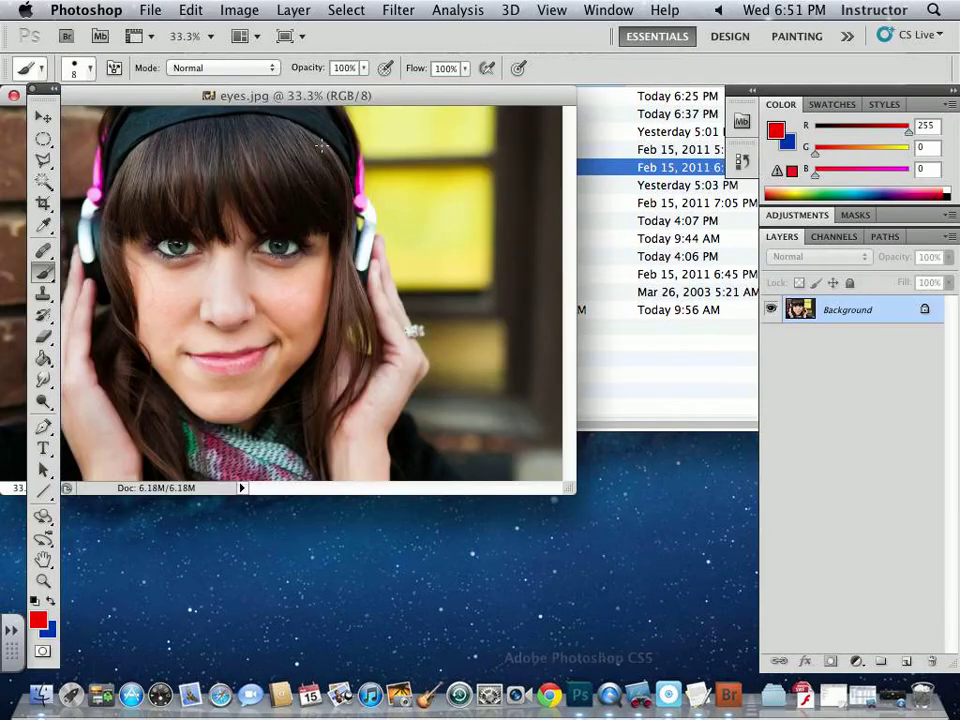
- Bring the eyes.jpg document to the front and enlarge its window to fit the whole photo
{"action": "key", "text": "ctrl+Down"}
{"action": "left_click", "coordinate": [344, 140]}
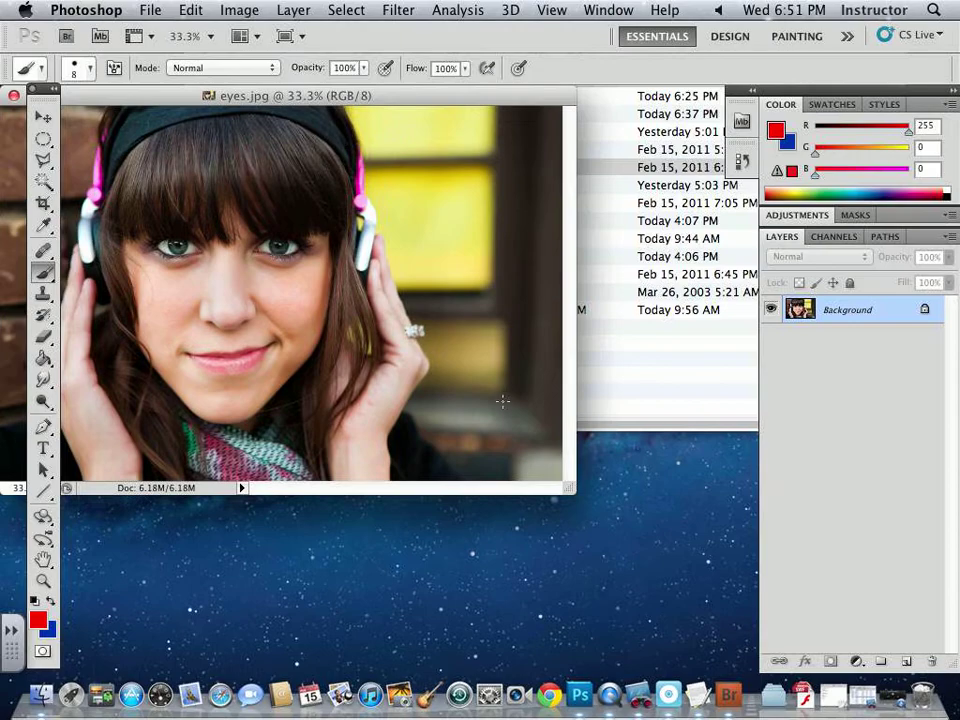
{"action": "left_click_drag", "start_coordinate": [566, 489], "coordinate": [751, 646]}
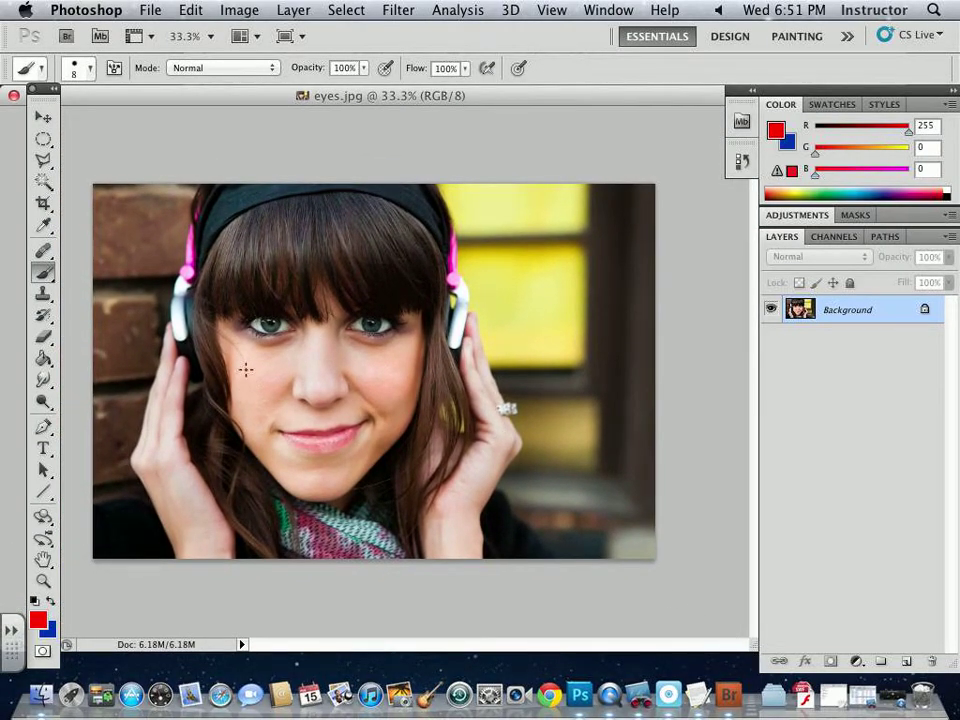
- Examine both eyes of the portrait at 300% zoom, then the whole eye area at 100%
{"action": "left_click", "coordinate": [42, 118]}
{"action": "key", "text": "super+plus"}
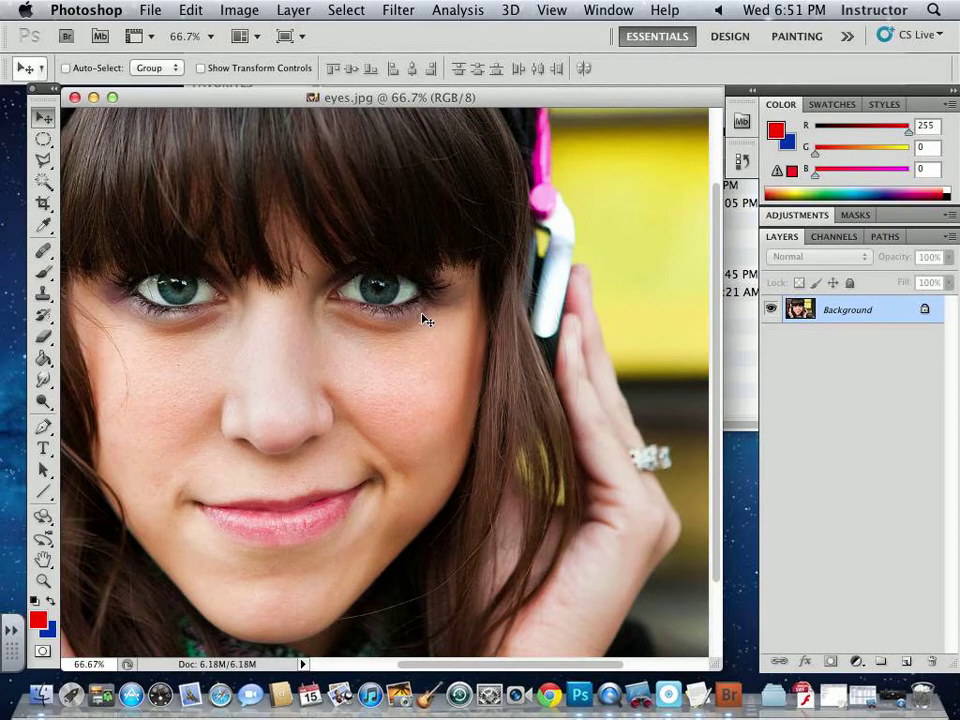
{"action": "key", "text": "super+equal"}
{"action": "key", "text": "super+equal"}
{"action": "key", "text": "super+equal"}
{"action": "left_click_drag", "start_coordinate": [399, 154], "coordinate": [406, 492]}
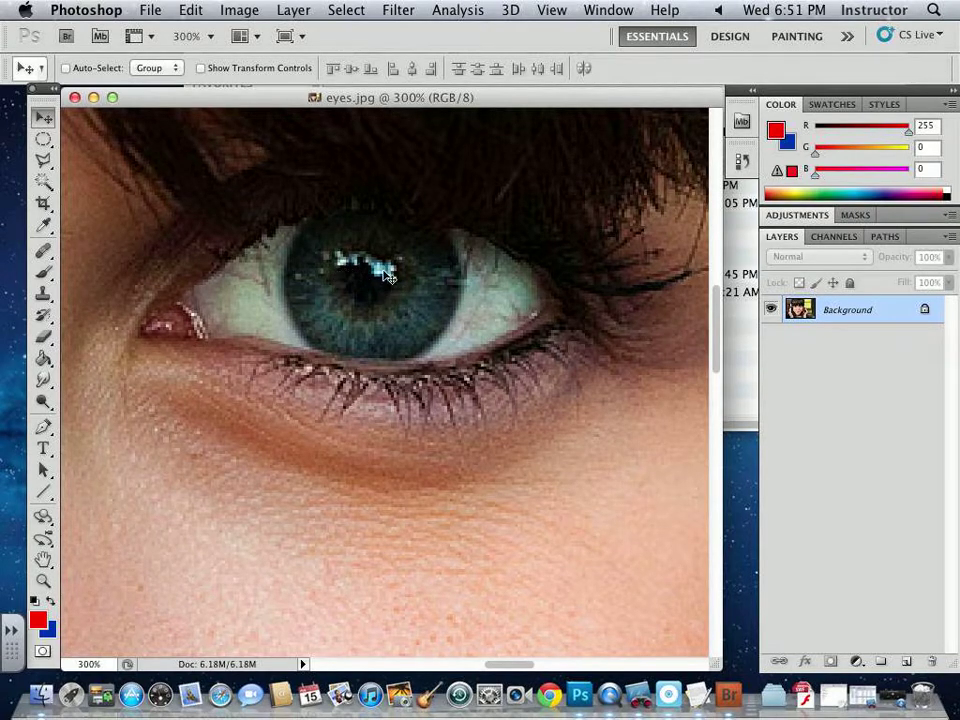
{"action": "scroll", "coordinate": [317, 315], "scroll_direction": "left", "scroll_amount": 10}
{"action": "scroll", "coordinate": [317, 315], "scroll_direction": "up", "scroll_amount": 2}
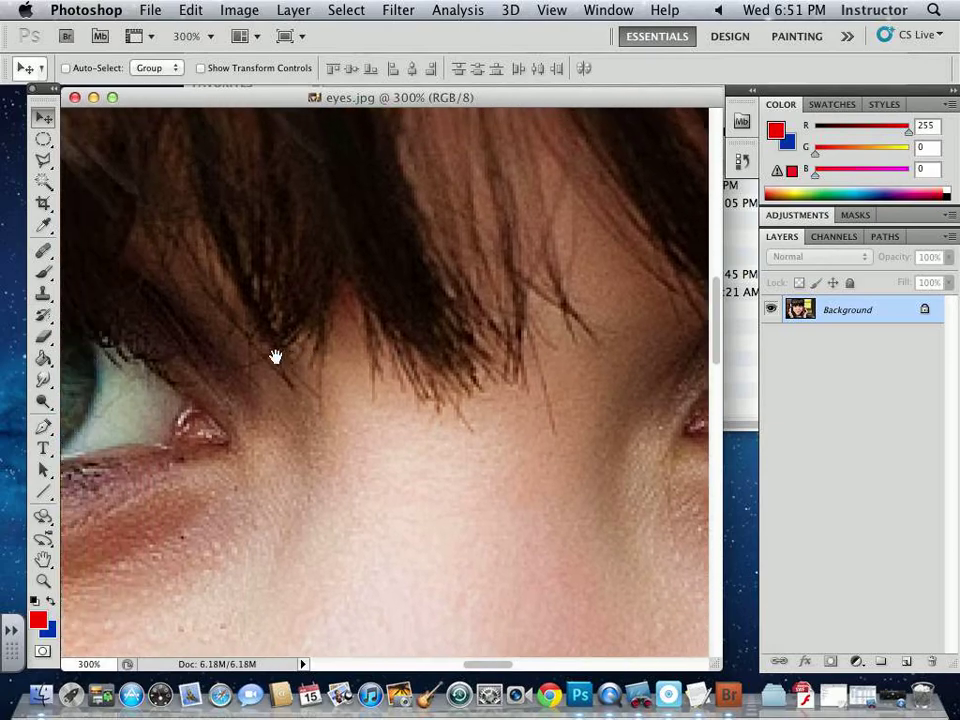
{"action": "left_click_drag", "start_coordinate": [275, 357], "coordinate": [551, 360]}
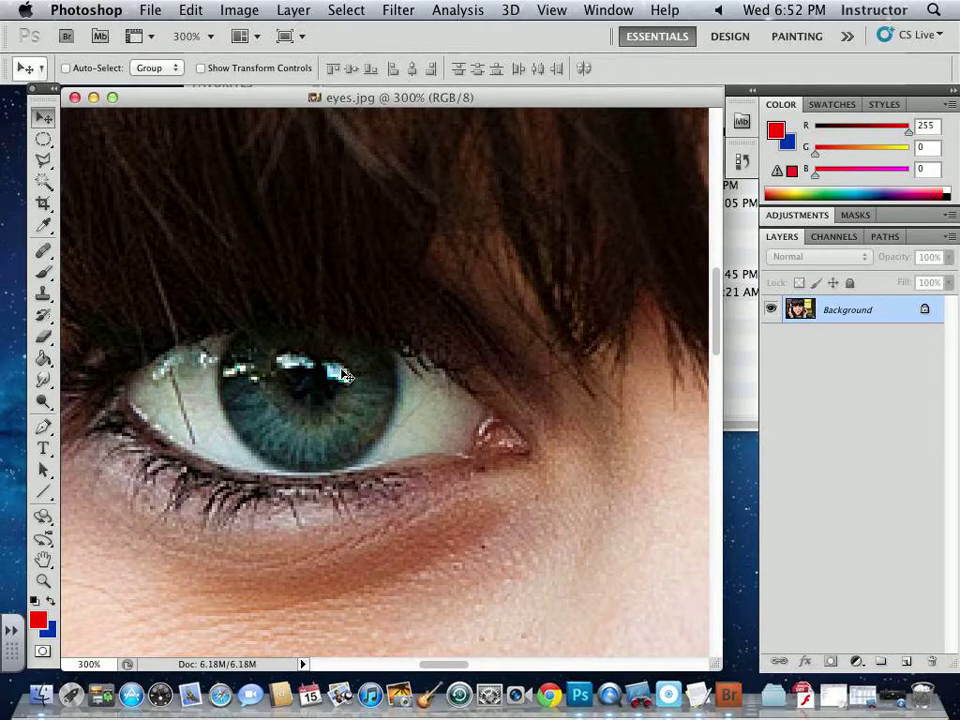
{"action": "key", "text": "super+minus"}
{"action": "key", "text": "super+minus"}
{"action": "scroll", "coordinate": [407, 422], "scroll_direction": "right", "scroll_amount": 2}
{"action": "scroll", "coordinate": [407, 422], "scroll_direction": "down", "scroll_amount": 1}
{"action": "left_click_drag", "start_coordinate": [423, 431], "coordinate": [365, 358]}
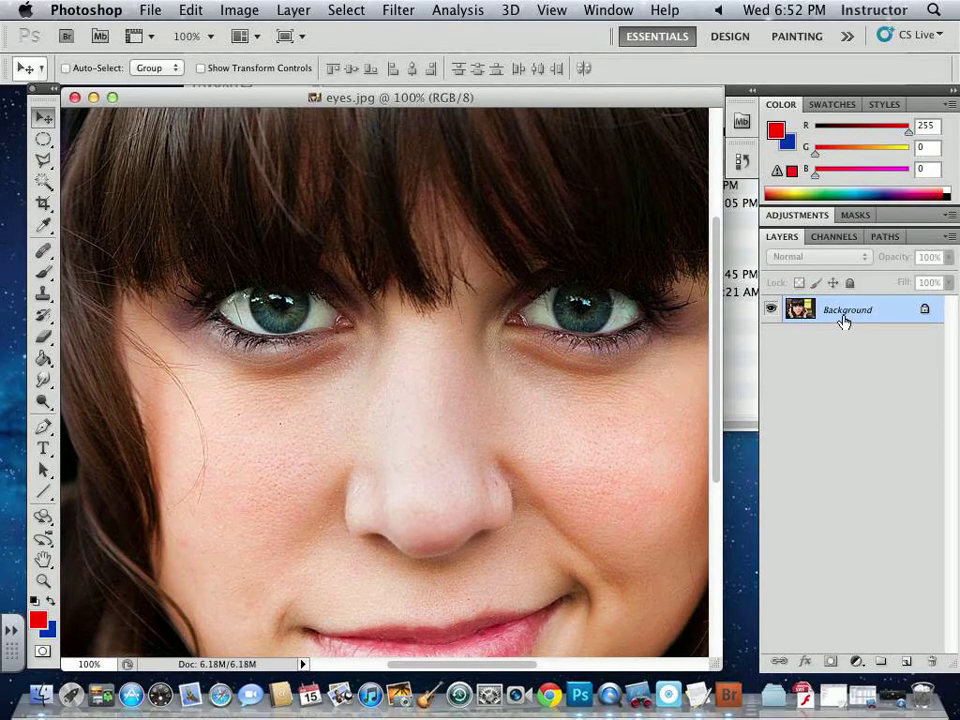
- Duplicate the Background layer and add a new empty layer above the copy
{"action": "left_click_drag", "start_coordinate": [846, 317], "coordinate": [903, 663]}
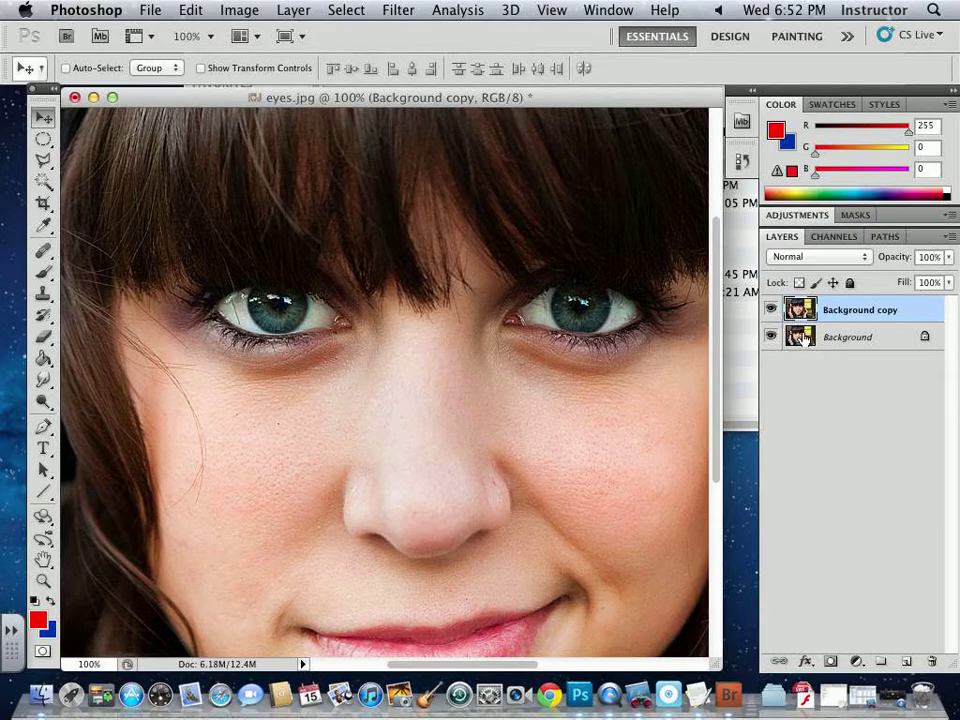
{"action": "key", "text": "super+equal"}
{"action": "key", "text": "super+equal"}
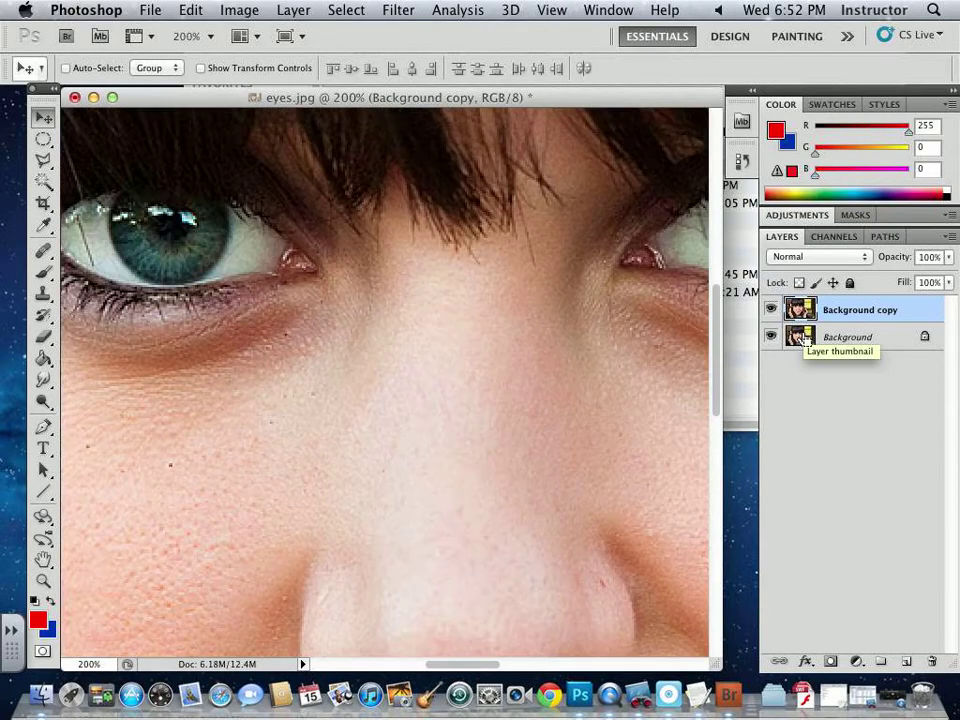
{"action": "scroll", "coordinate": [514, 252], "scroll_direction": "up", "scroll_amount": 3}
{"action": "scroll", "coordinate": [514, 252], "scroll_direction": "left", "scroll_amount": 6}
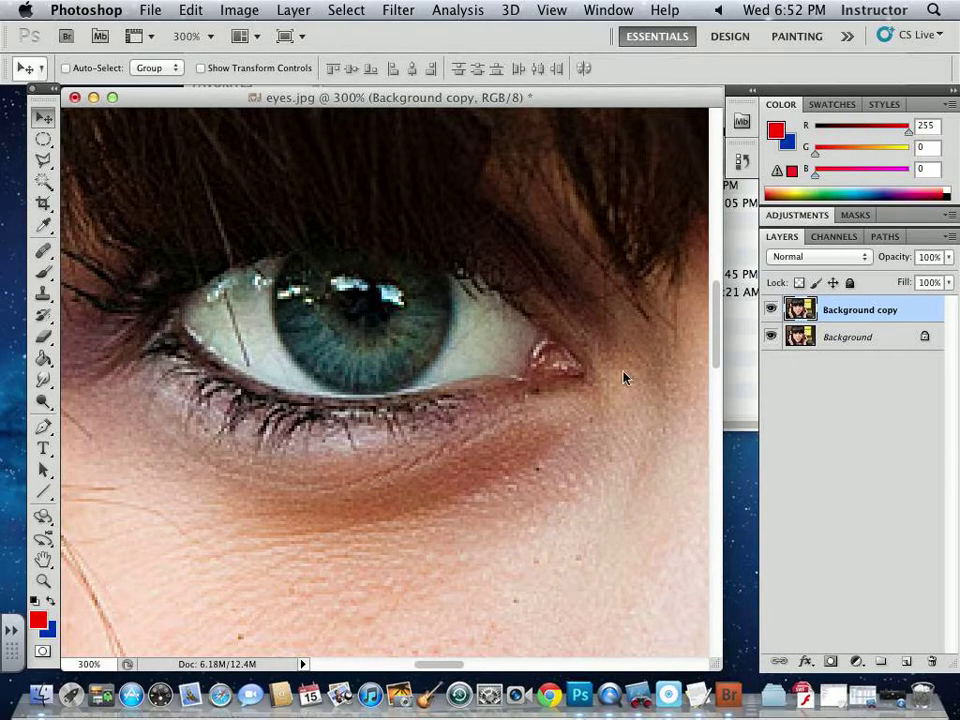
{"action": "left_click", "coordinate": [905, 664]}
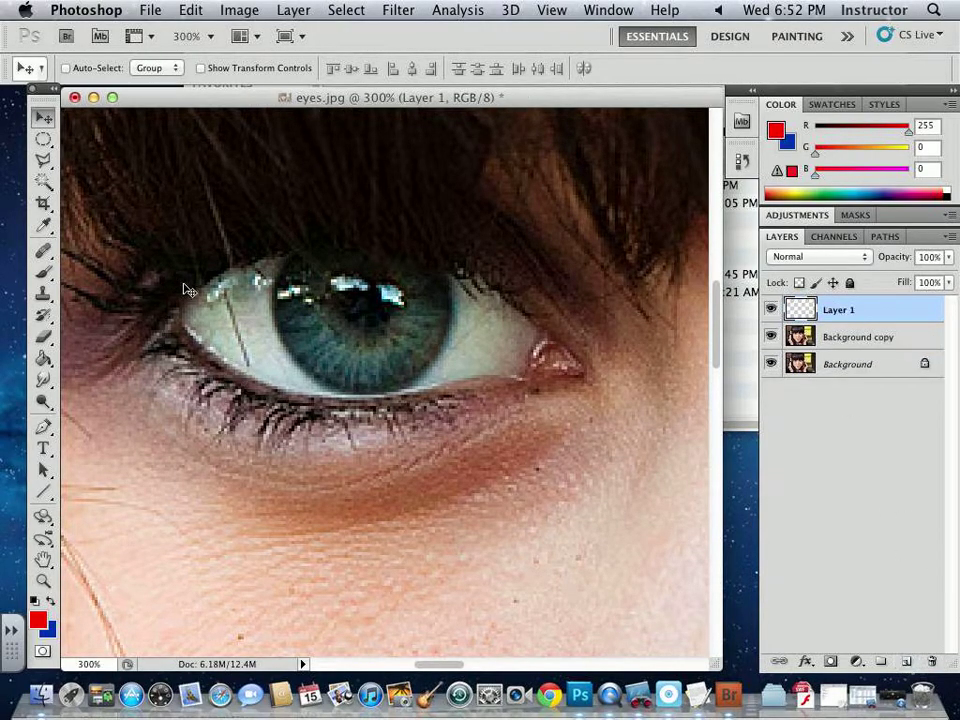
- Remove the stray hair across the white of the photo's left-hand eye using a 7 px Clone Stamp, undoing the extra stroke beside the iris
{"action": "left_click", "coordinate": [44, 295]}
{"action": "key", "text": "bracketleft"}
{"action": "key", "text": "bracketleft"}
{"action": "key", "text": "bracketleft"}
{"action": "key", "text": "bracketleft"}
{"action": "key", "text": "bracketleft"}
{"action": "key", "text": "bracketleft"}
{"action": "key", "text": "bracketleft"}
{"action": "key", "text": "bracketleft"}
{"action": "key", "text": "bracketleft"}
{"action": "key", "text": "bracketleft"}
{"action": "key", "text": "bracketleft"}
{"action": "key", "text": "bracketleft"}
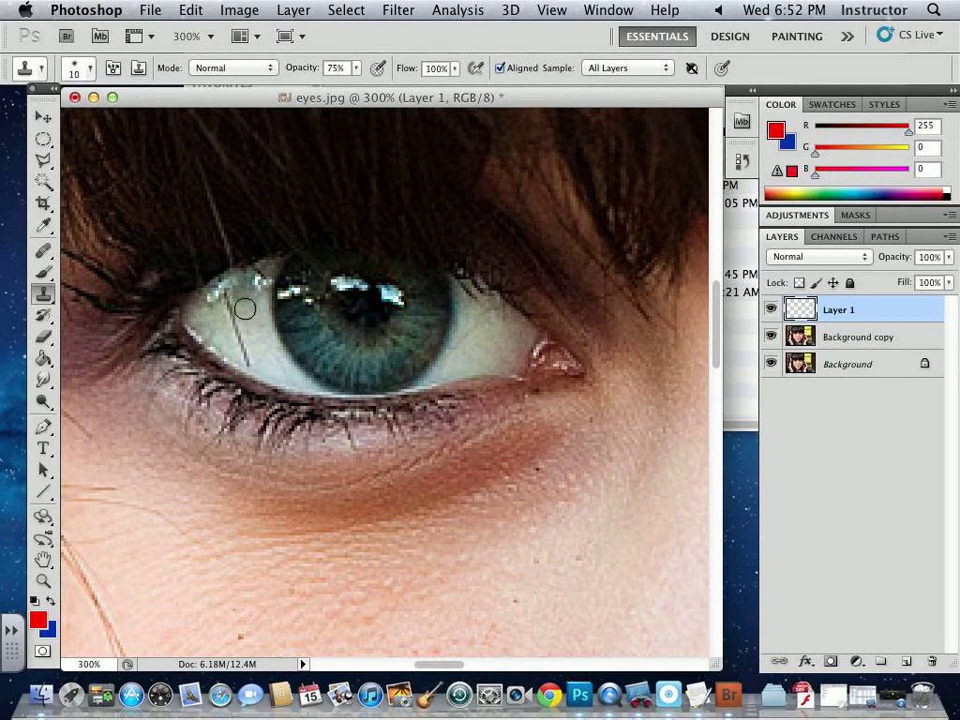
{"action": "key", "text": "bracketleft"}
{"action": "mouse_move", "coordinate": [226, 302]}
{"action": "left_mouse_down"}
{"action": "mouse_move", "coordinate": [250, 363]}
{"action": "mouse_move", "coordinate": [240, 316]}
{"action": "mouse_move", "coordinate": [219, 343]}
{"action": "left_mouse_up"}
{"action": "left_click", "coordinate": [242, 315], "text": "alt"}
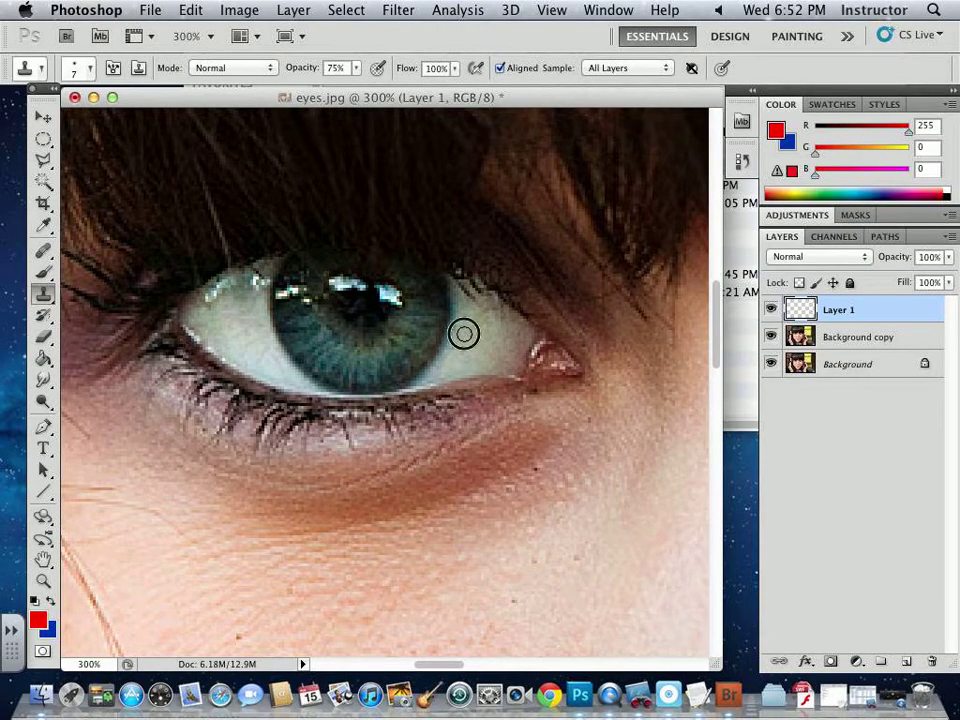
{"action": "left_click_drag", "start_coordinate": [456, 351], "coordinate": [444, 369]}
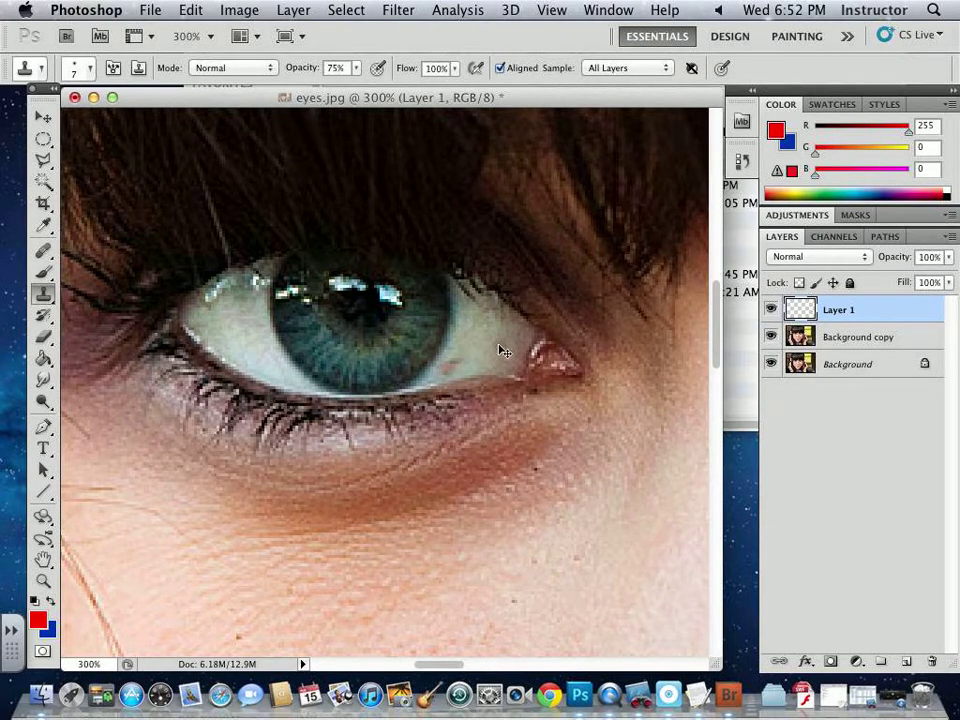
{"action": "key", "text": "super+z"}
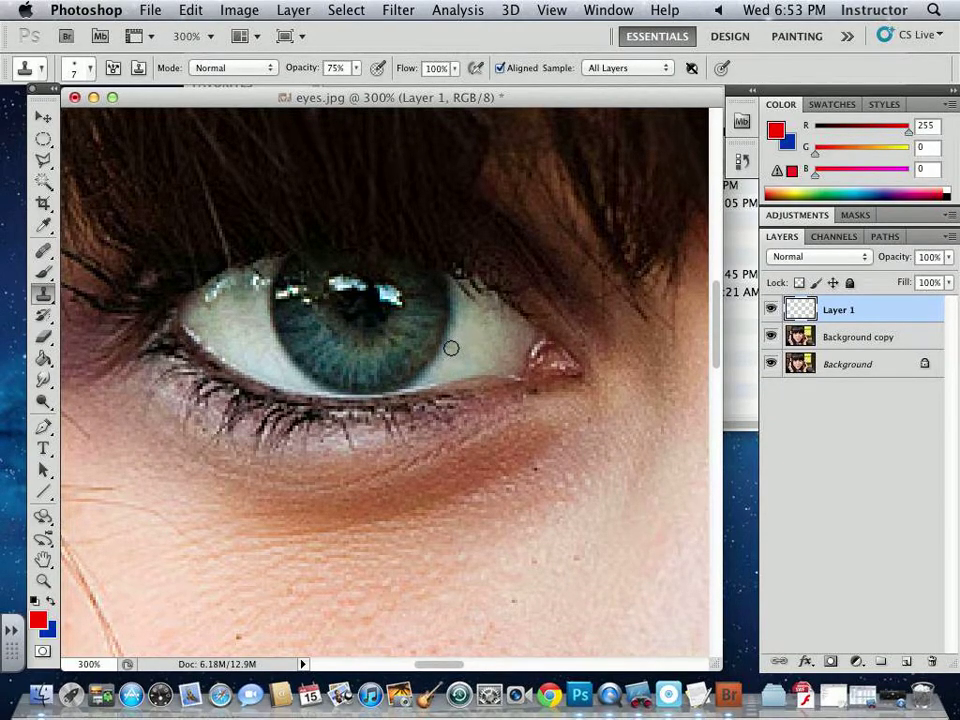
- Clone clean eye white over the inner part of the photo's right-hand eye
{"action": "scroll", "coordinate": [524, 334], "scroll_direction": "right", "scroll_amount": 6}
{"action": "scroll", "coordinate": [272, 325], "scroll_direction": "right", "scroll_amount": 5}
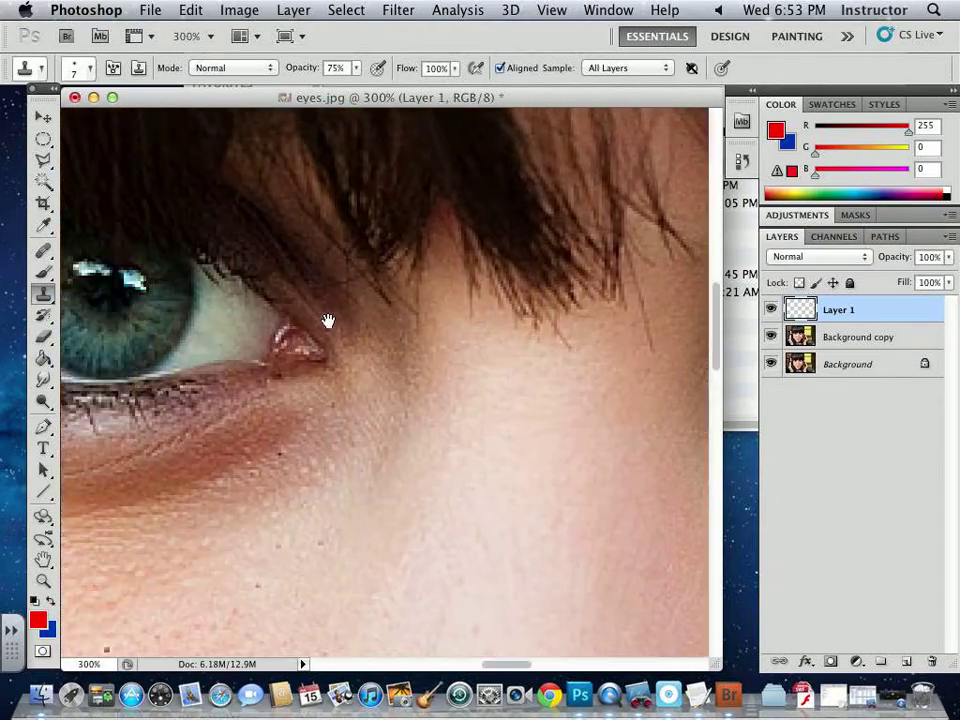
{"action": "scroll", "coordinate": [328, 321], "scroll_direction": "left", "scroll_amount": 8}
{"action": "scroll", "coordinate": [437, 345], "scroll_direction": "right", "scroll_amount": 4}
{"action": "scroll", "coordinate": [406, 330], "scroll_direction": "right", "scroll_amount": 3}
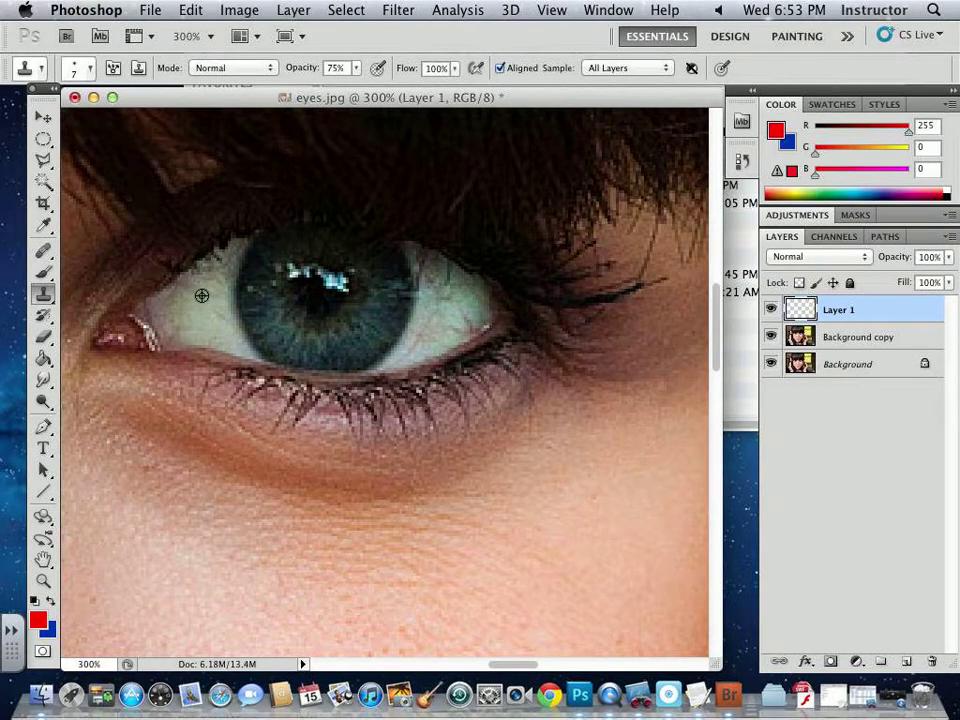
{"action": "left_click", "coordinate": [188, 323]}
{"action": "left_click_drag", "start_coordinate": [203, 315], "coordinate": [189, 287]}
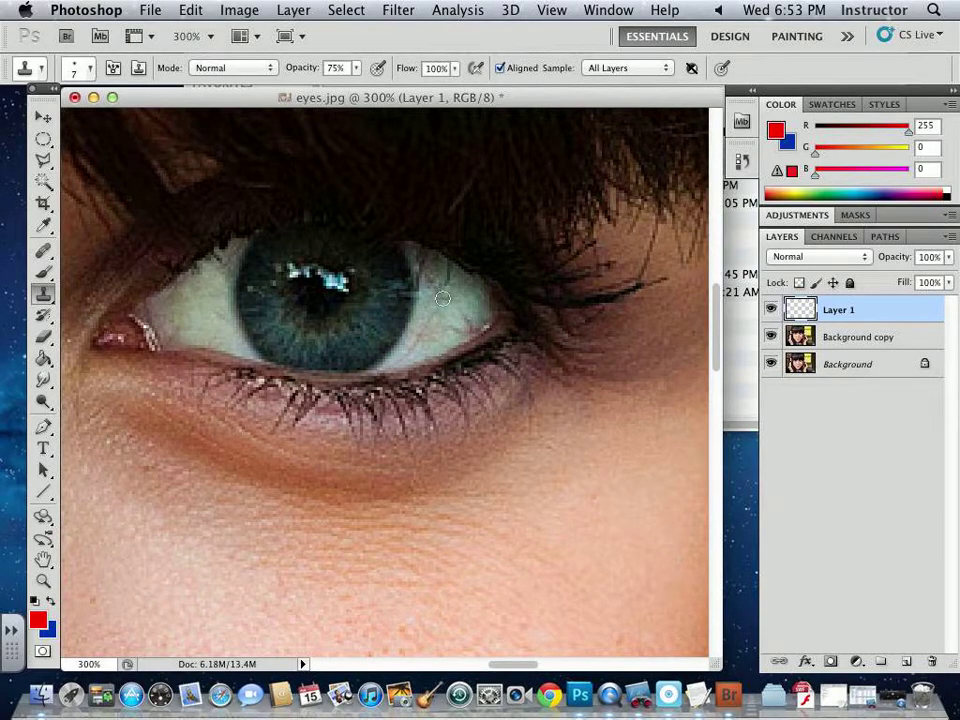
- Clone out the red veins in the outer white of the right-hand eye, undoing and repainting unsatisfactory strokes
{"action": "mouse_move", "coordinate": [451, 293]}
{"action": "left_mouse_down"}
{"action": "mouse_move", "coordinate": [422, 261]}
{"action": "mouse_move", "coordinate": [424, 283]}
{"action": "mouse_move", "coordinate": [439, 285]}
{"action": "mouse_move", "coordinate": [430, 258]}
{"action": "left_mouse_up"}
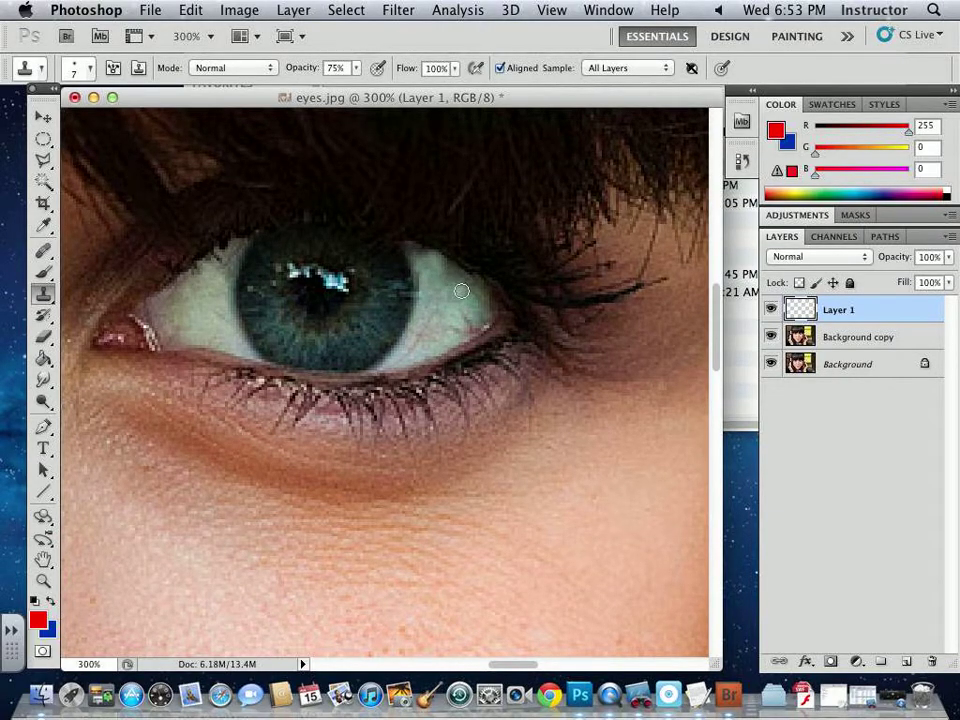
{"action": "key", "text": "super+z"}
{"action": "left_click_drag", "start_coordinate": [463, 285], "coordinate": [437, 262]}
{"action": "mouse_move", "coordinate": [450, 321]}
{"action": "left_mouse_down"}
{"action": "mouse_move", "coordinate": [431, 348]}
{"action": "mouse_move", "coordinate": [419, 336]}
{"action": "mouse_move", "coordinate": [411, 354]}
{"action": "mouse_move", "coordinate": [441, 332]}
{"action": "left_mouse_up"}
{"action": "key", "text": "super+z"}
{"action": "mouse_move", "coordinate": [433, 327]}
{"action": "left_mouse_down"}
{"action": "mouse_move", "coordinate": [407, 353]}
{"action": "mouse_move", "coordinate": [446, 328]}
{"action": "mouse_move", "coordinate": [446, 304]}
{"action": "mouse_move", "coordinate": [434, 318]}
{"action": "mouse_move", "coordinate": [463, 330]}
{"action": "mouse_move", "coordinate": [467, 311]}
{"action": "mouse_move", "coordinate": [476, 324]}
{"action": "mouse_move", "coordinate": [484, 312]}
{"action": "mouse_move", "coordinate": [467, 328]}
{"action": "left_mouse_up"}
{"action": "left_click_drag", "start_coordinate": [396, 321], "coordinate": [559, 347]}
- Compare the eyes with and without the cloned corrections on Layer 1 at 100% zoom
{"action": "key", "text": "super+minus"}
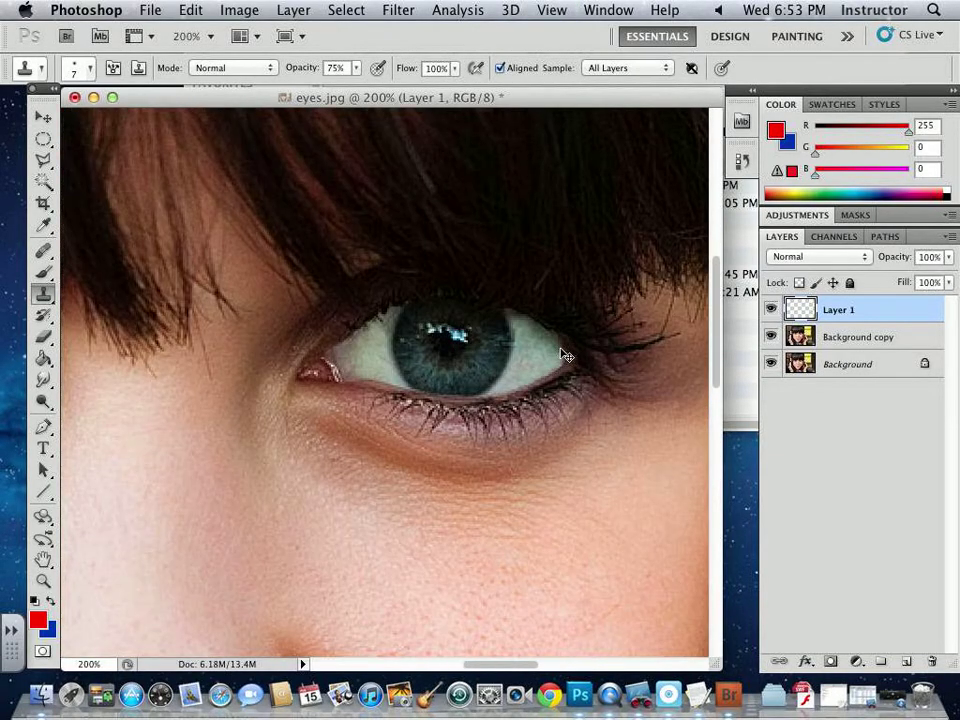
{"action": "key", "text": "super+minus"}
{"action": "left_click", "coordinate": [771, 310]}
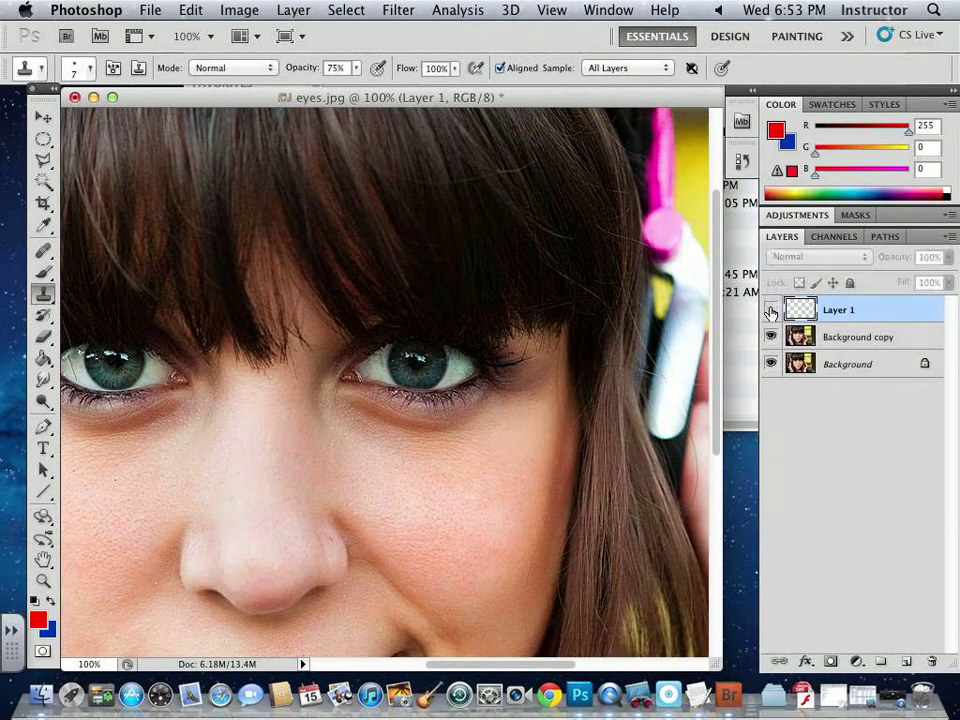
{"action": "left_click", "coordinate": [771, 310]}
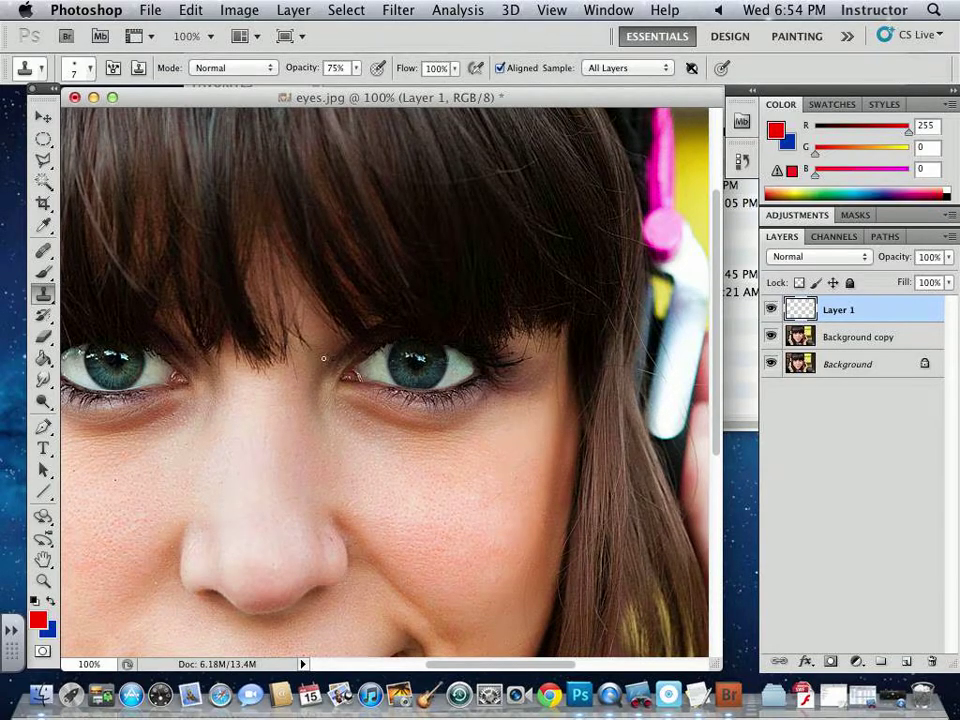
- Add a new empty layer above Layer 1 and make white the foreground color
{"action": "left_click_drag", "start_coordinate": [226, 375], "coordinate": [349, 291]}
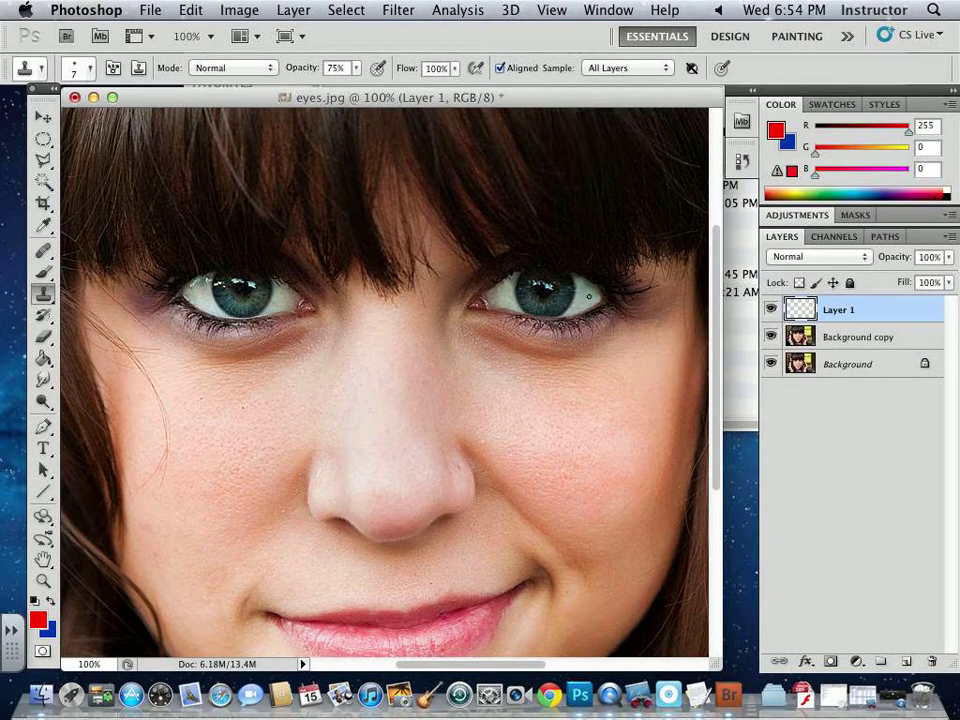
{"action": "left_click", "coordinate": [906, 662]}
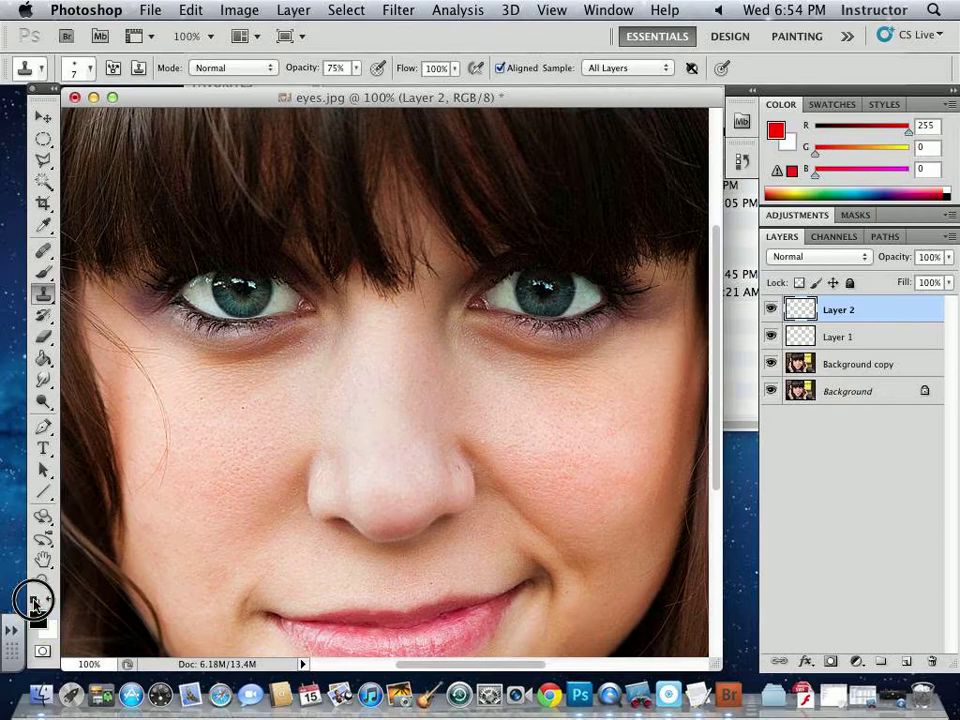
{"action": "left_click", "coordinate": [34, 600]}
{"action": "left_click", "coordinate": [50, 597]}
- Paint white over the whites of both eyes on Layer 2 with a 15 px brush at 54% opacity
{"action": "left_click", "coordinate": [43, 276]}
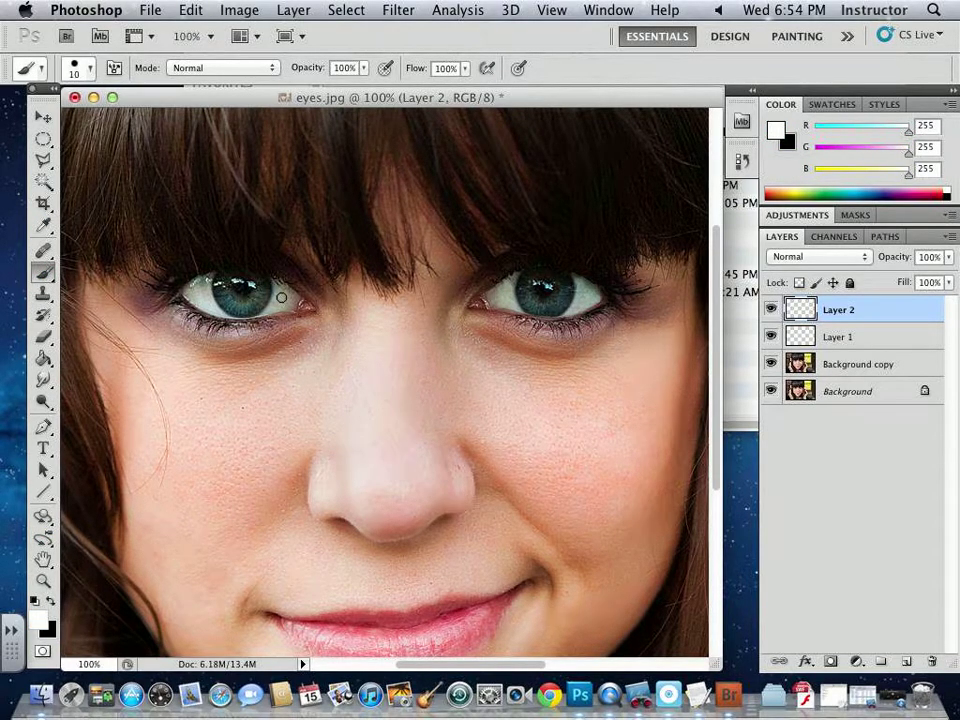
{"action": "left_click", "coordinate": [88, 68]}
{"action": "mouse_move", "coordinate": [206, 156]}
{"action": "left_mouse_down"}
{"action": "mouse_move", "coordinate": [26, 156]}
{"action": "mouse_move", "coordinate": [42, 118]}
{"action": "left_mouse_up"}
{"action": "left_click", "coordinate": [308, 231]}
{"action": "left_click", "coordinate": [363, 68]}
{"action": "left_click_drag", "start_coordinate": [367, 86], "coordinate": [325, 86]}
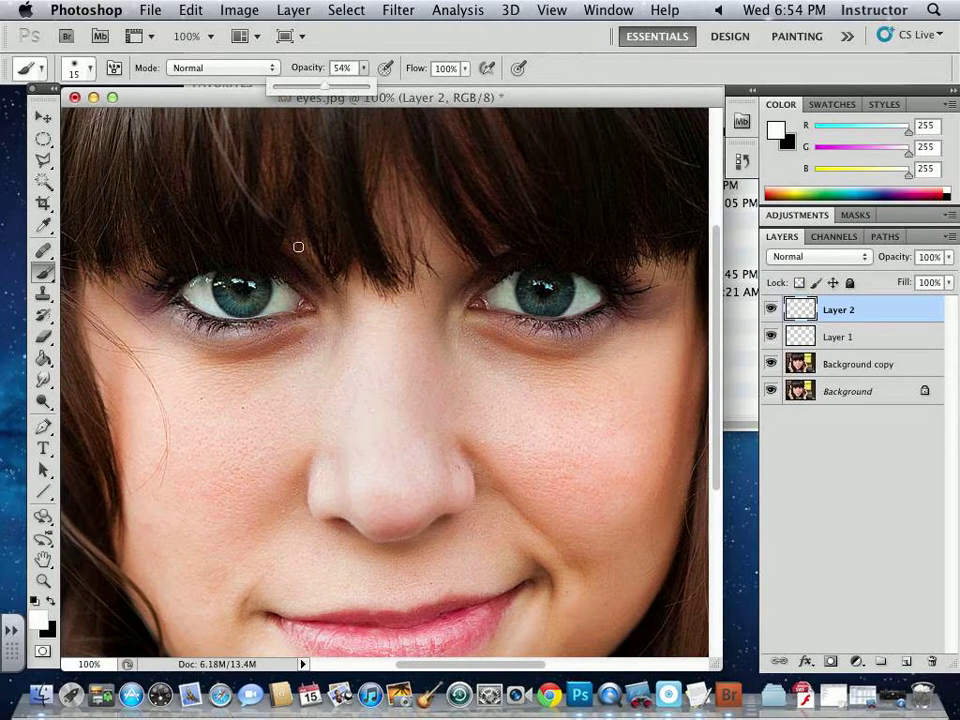
{"action": "left_click", "coordinate": [281, 294]}
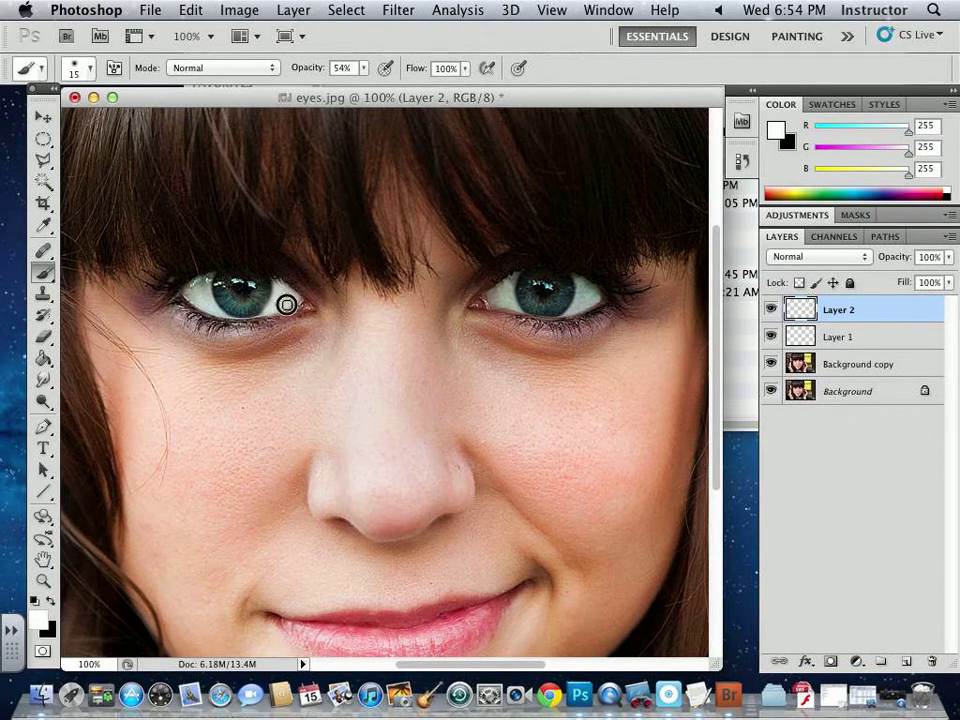
{"action": "mouse_move", "coordinate": [207, 290]}
{"action": "left_mouse_down"}
{"action": "mouse_move", "coordinate": [195, 281]}
{"action": "mouse_move", "coordinate": [197, 300]}
{"action": "left_mouse_up"}
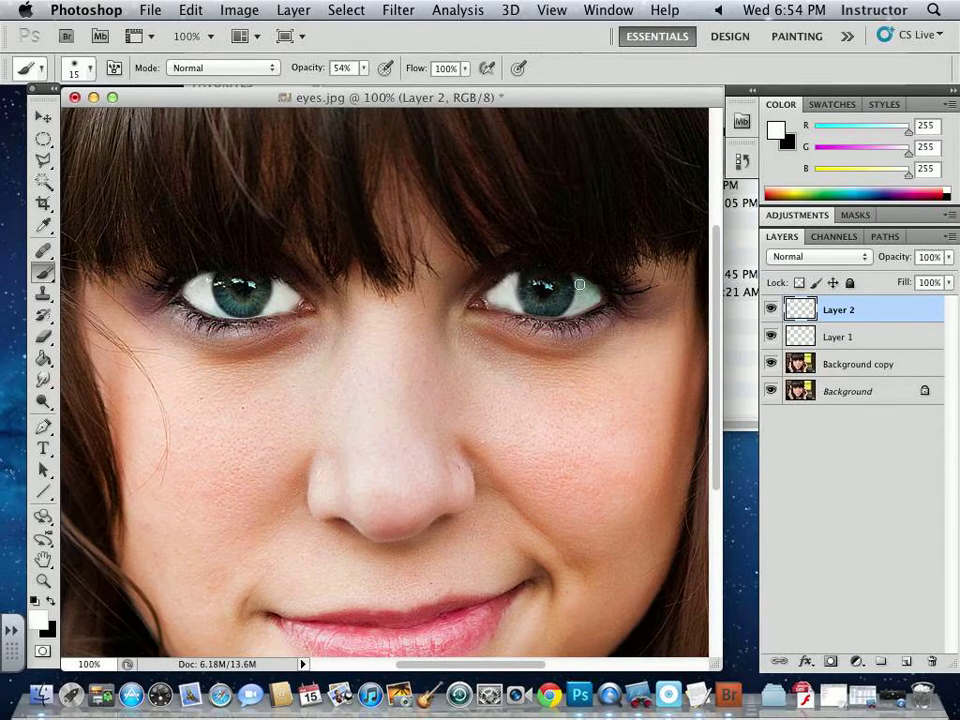
{"action": "left_click_drag", "start_coordinate": [587, 294], "coordinate": [579, 302]}
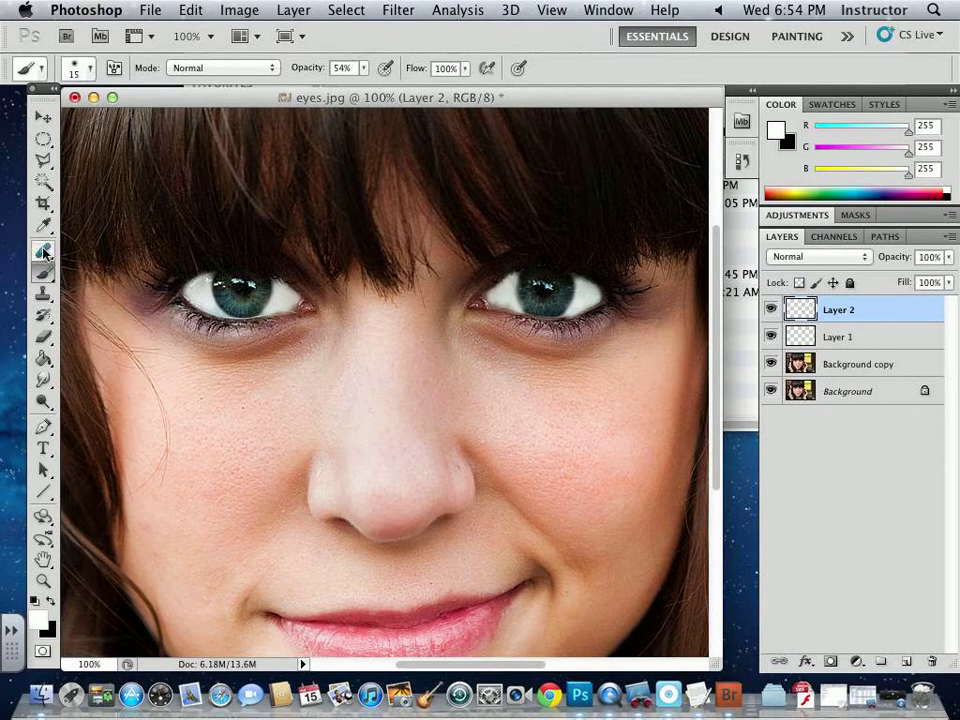
- Switch to the Eraser with a soft round brush and reduce its size to 60 px
{"action": "left_click", "coordinate": [43, 337]}
{"action": "left_click", "coordinate": [80, 68]}
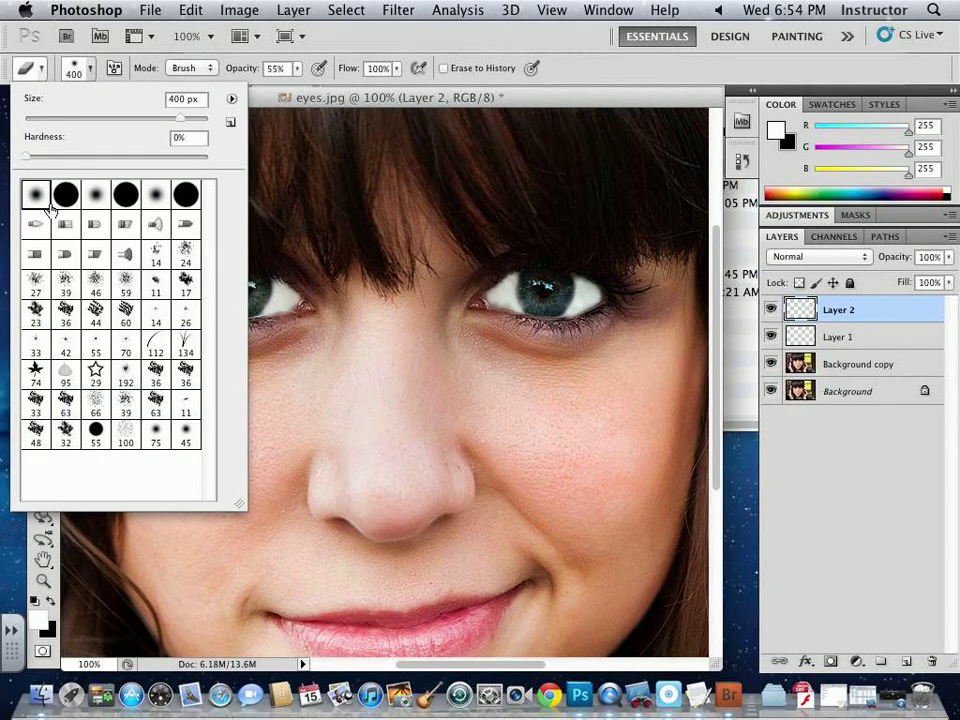
{"action": "left_click", "coordinate": [573, 97]}
{"action": "key", "text": "bracketleft"}
{"action": "key", "text": "bracketleft"}
{"action": "key", "text": "bracketleft"}
{"action": "key", "text": "bracketleft"}
{"action": "key", "text": "bracketleft"}
{"action": "key", "text": "bracketleft"}
{"action": "key", "text": "bracketleft"}
{"action": "key", "text": "bracketleft"}
{"action": "key", "text": "bracketleft"}
{"action": "key", "text": "bracketleft"}
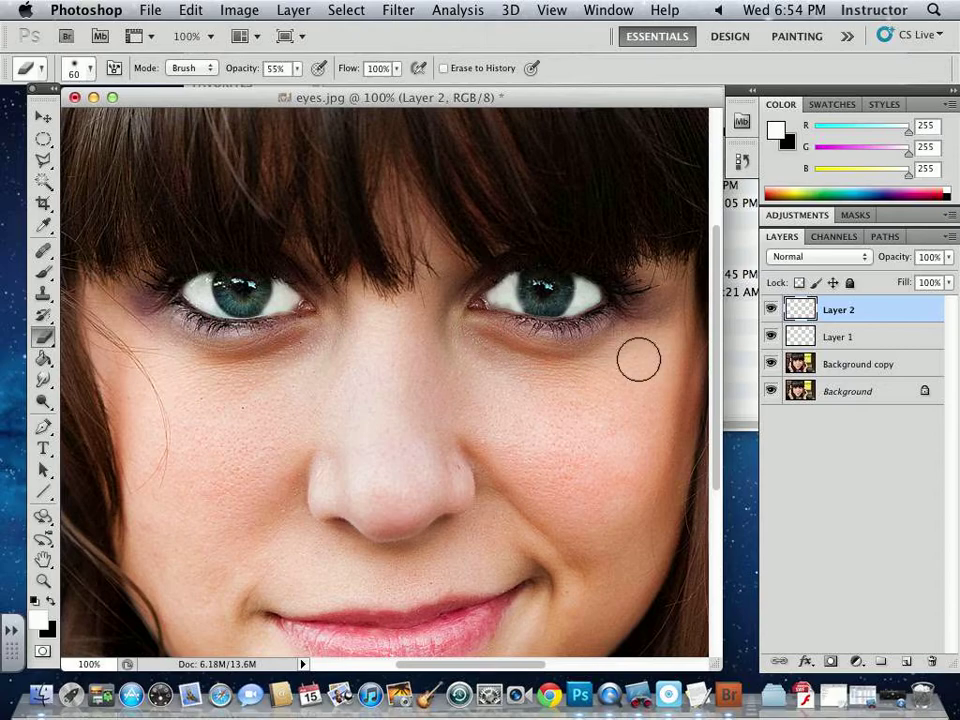
- Check the eye whitening by toggling Layer 2, and lower that layer's opacity to 21%
{"action": "left_click", "coordinate": [772, 311]}
{"action": "left_click", "coordinate": [772, 311]}
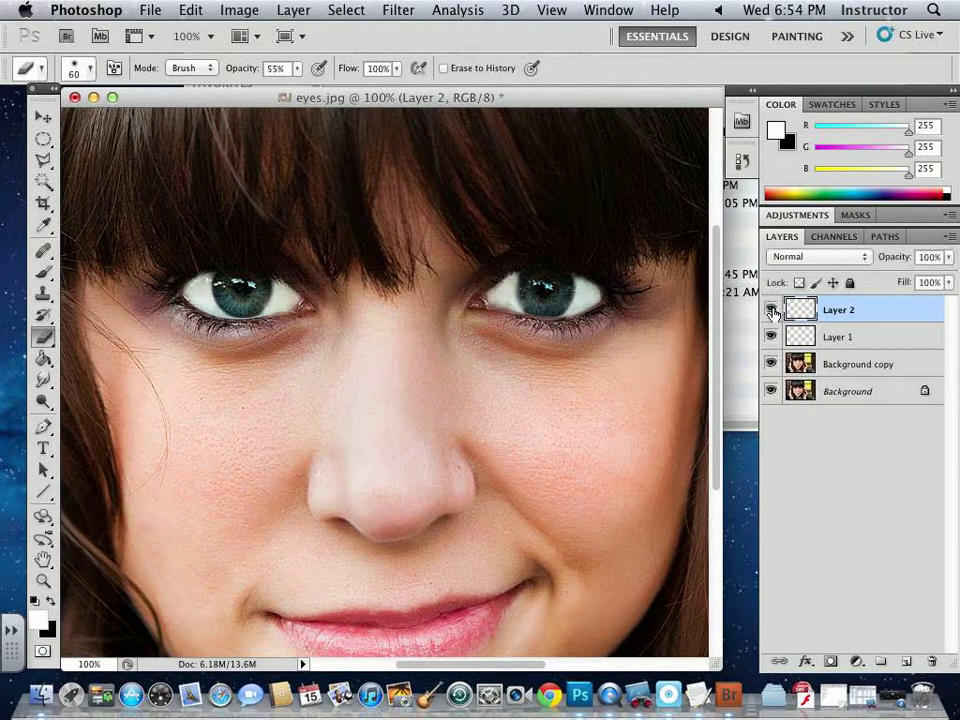
{"action": "left_click", "coordinate": [948, 257]}
{"action": "left_click_drag", "start_coordinate": [942, 280], "coordinate": [867, 273]}
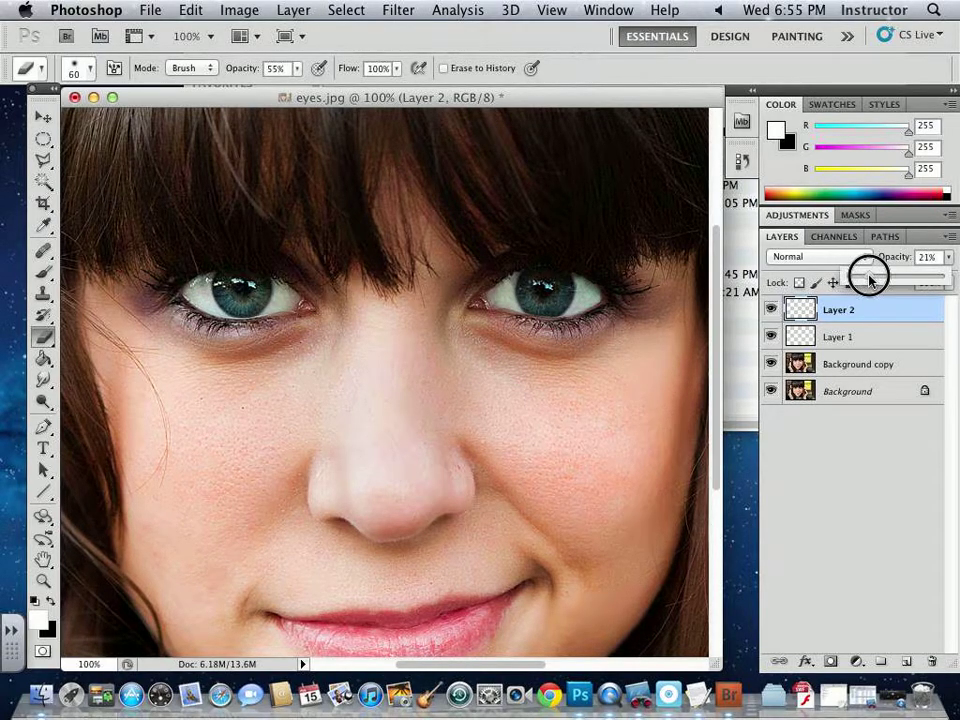
- Compare the eyes with and without Layer 2's whitening, and view the portrait at 50% zoom
{"action": "left_click", "coordinate": [770, 311]}
{"action": "left_click", "coordinate": [770, 311]}
{"action": "left_click", "coordinate": [770, 311]}
{"action": "left_click", "coordinate": [770, 311]}
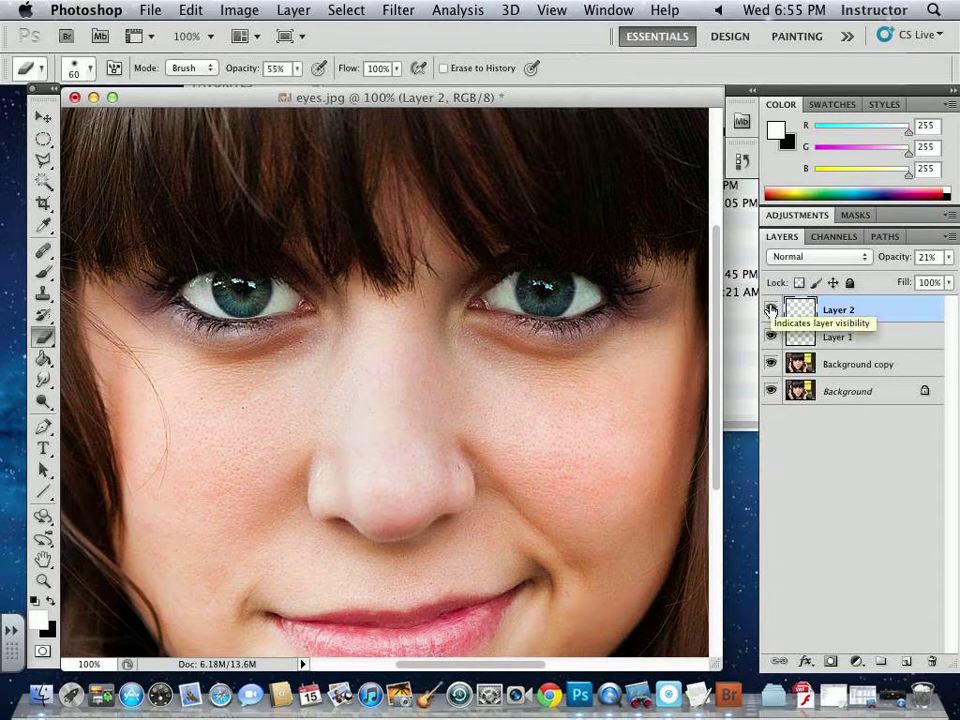
{"action": "key", "text": "super+minus"}
{"action": "key", "text": "super+minus"}
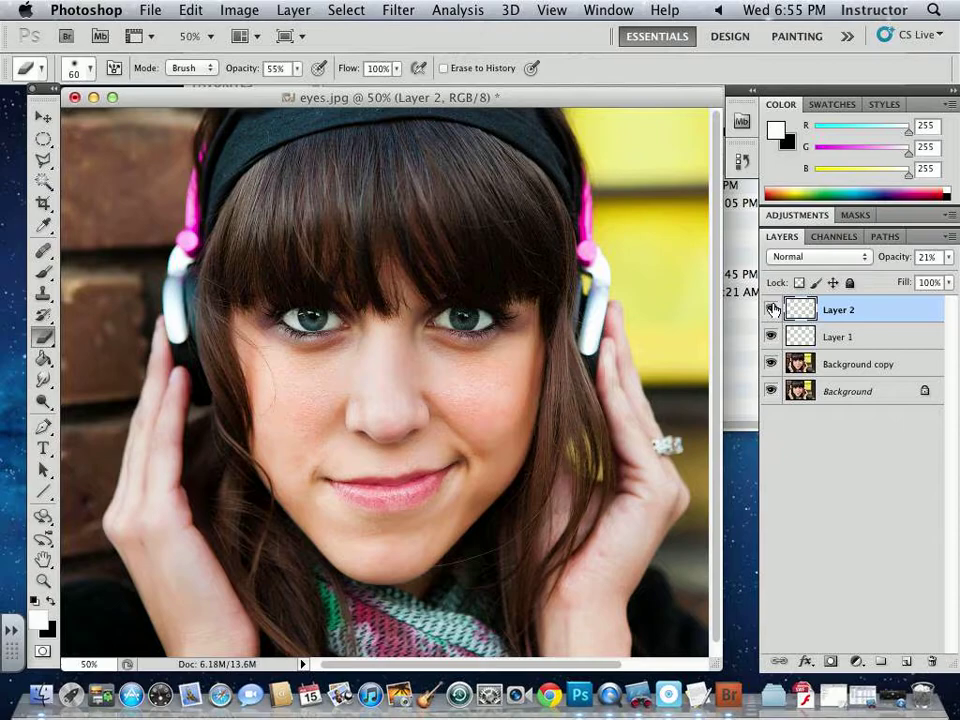
- Lower Layer 2's opacity to 10% and inspect the whitened eyes up close
{"action": "left_click", "coordinate": [917, 256]}
{"action": "type", "text": "10"}
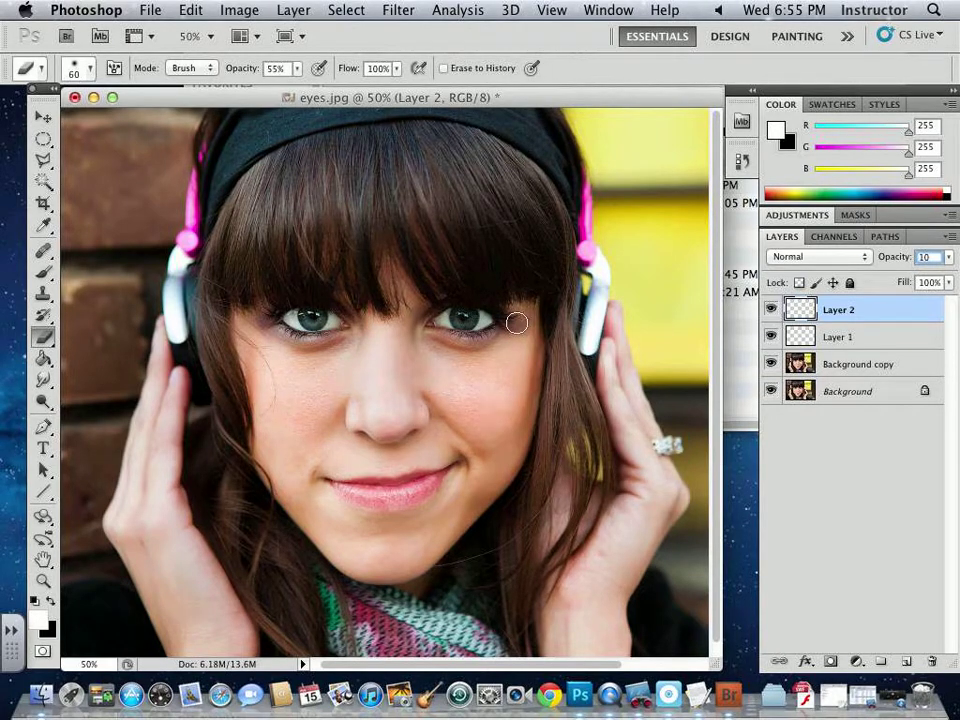
{"action": "key", "text": "super+plus"}
{"action": "key", "text": "super+plus"}
{"action": "key", "text": "super+plus"}
{"action": "key", "text": "space"}
{"action": "mouse_move", "coordinate": [369, 201]}
{"action": "left_mouse_down"}
{"action": "mouse_move", "coordinate": [516, 359]}
{"action": "mouse_move", "coordinate": [514, 371]}
{"action": "left_mouse_up"}
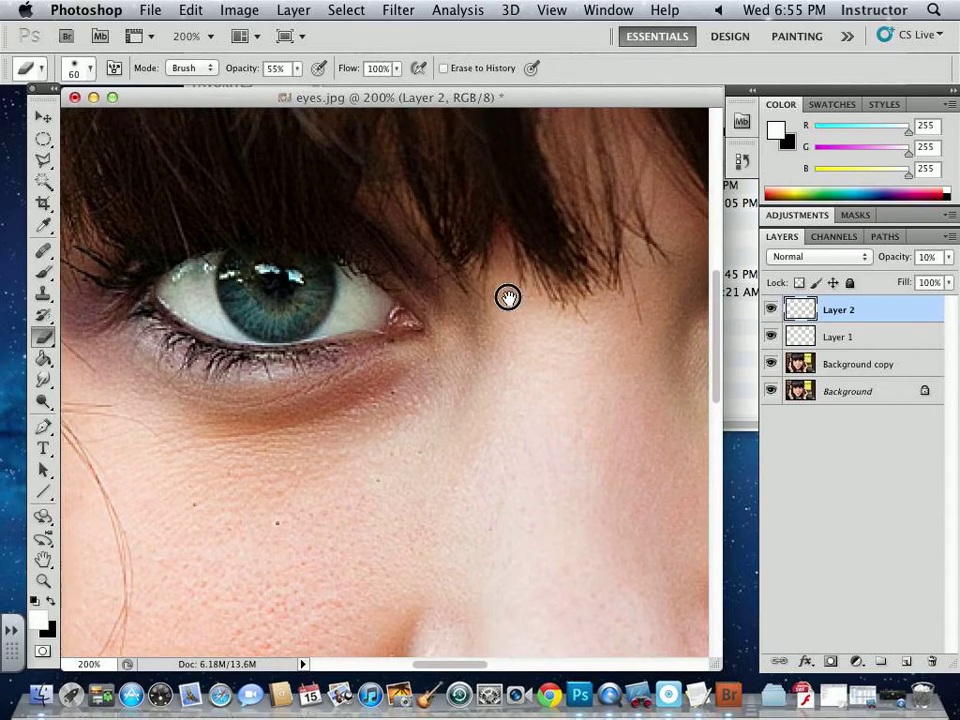
{"action": "left_click_drag", "start_coordinate": [519, 291], "coordinate": [409, 304]}
{"action": "key", "text": "super+minus"}
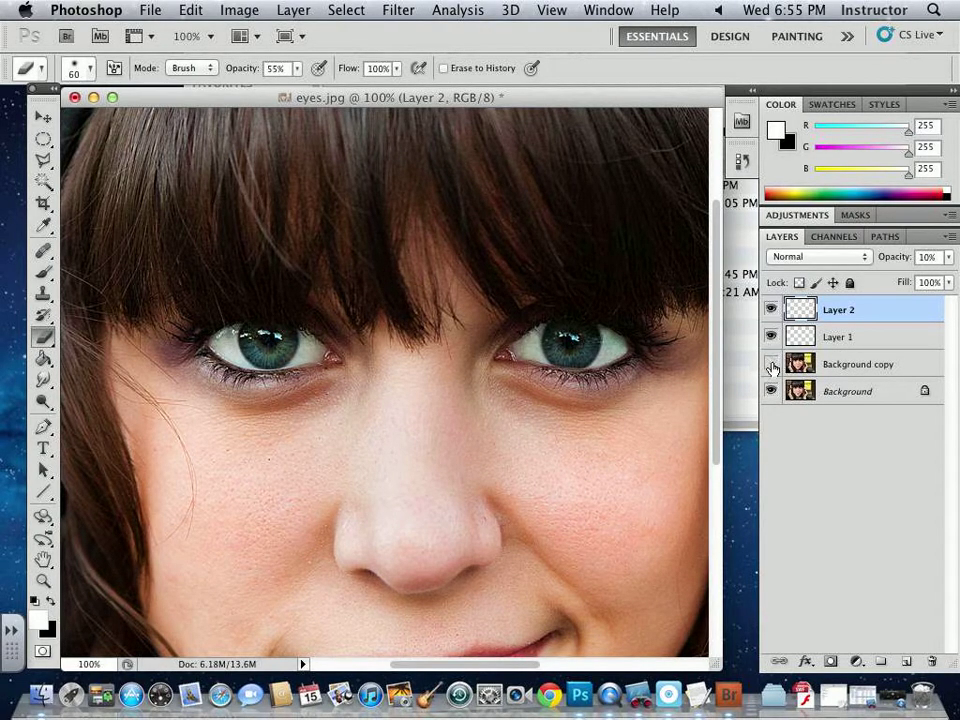
- Select the Background copy layer and set up the Sponge tool in Saturate mode
{"action": "left_click", "coordinate": [848, 368]}
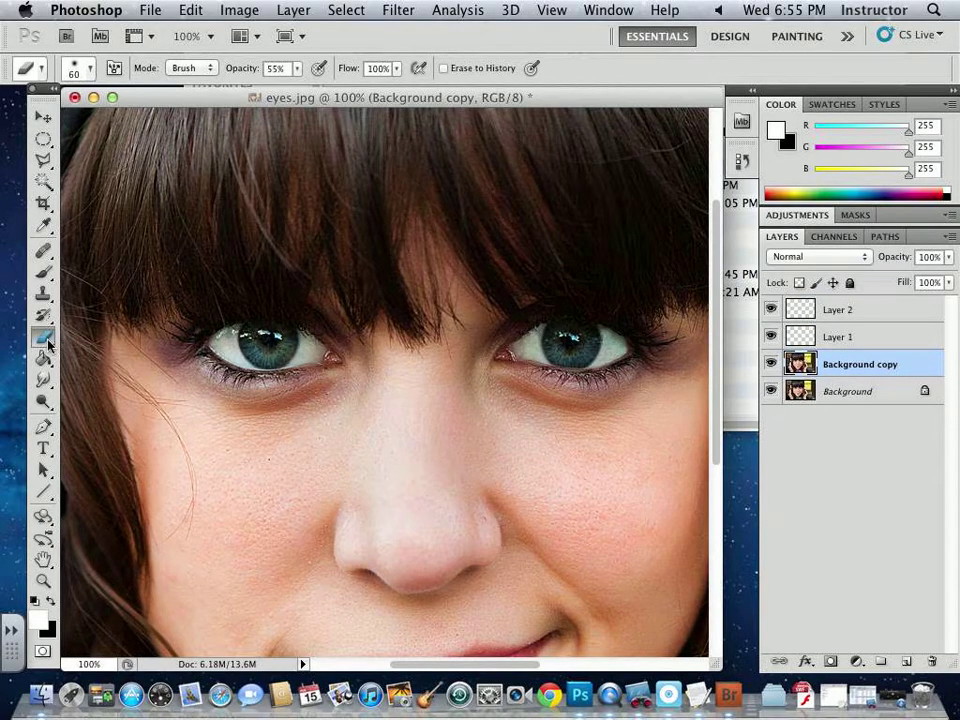
{"action": "left_click", "coordinate": [45, 401]}
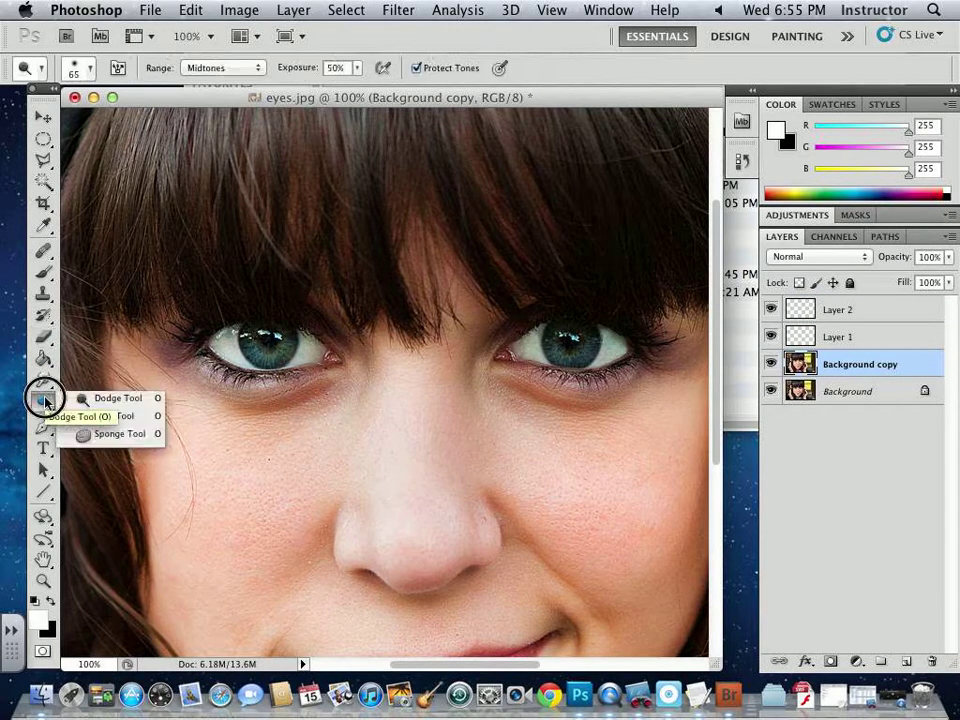
{"action": "left_click", "coordinate": [125, 437]}
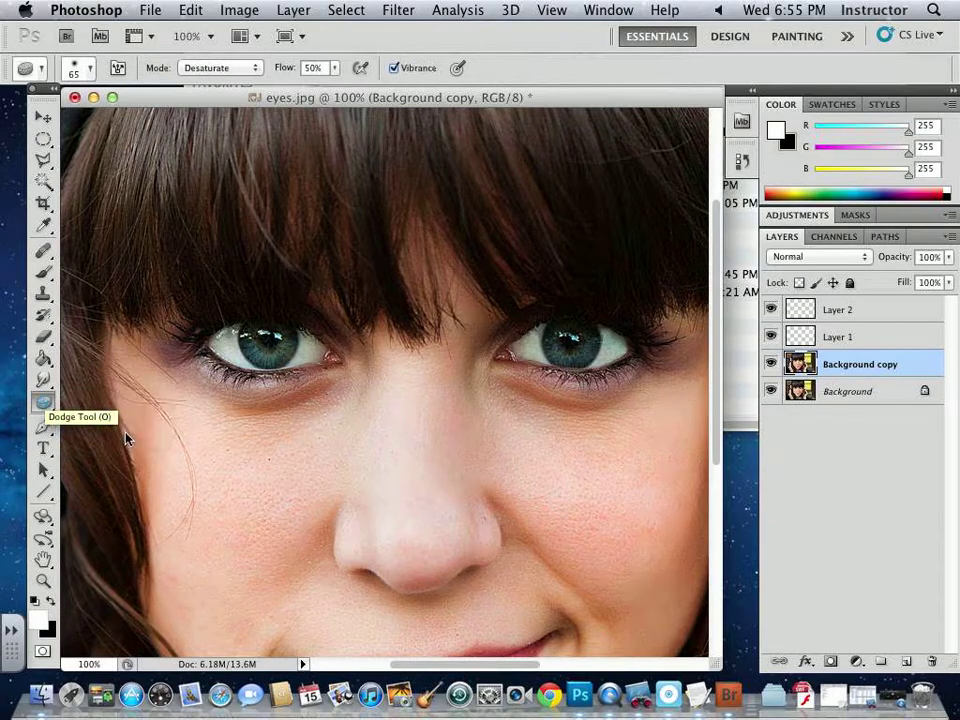
{"action": "left_click", "coordinate": [201, 70]}
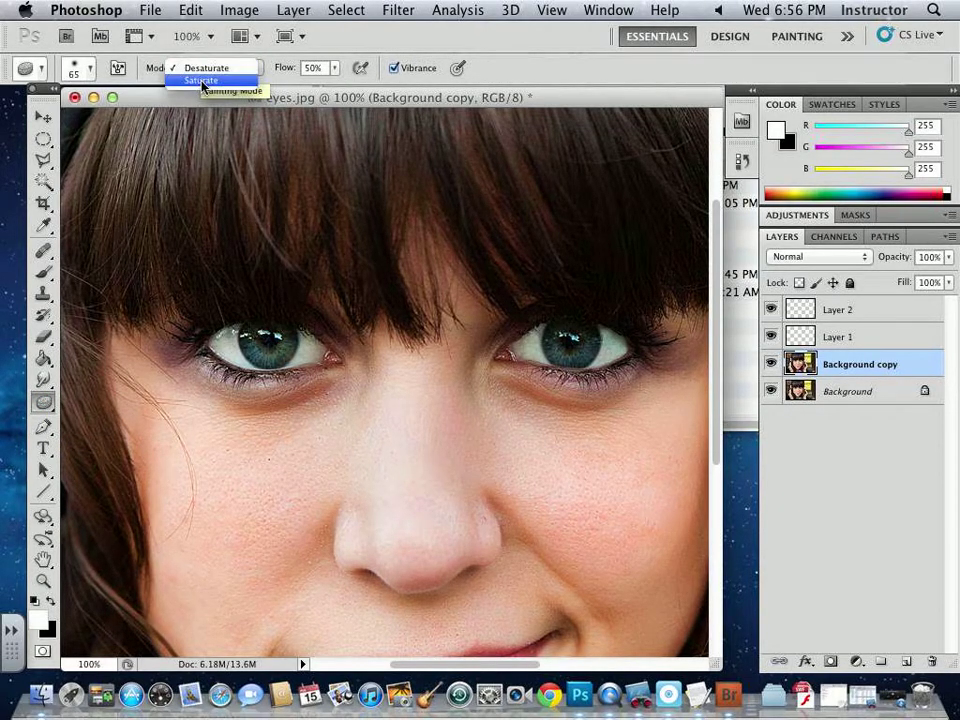
{"action": "left_click", "coordinate": [201, 80]}
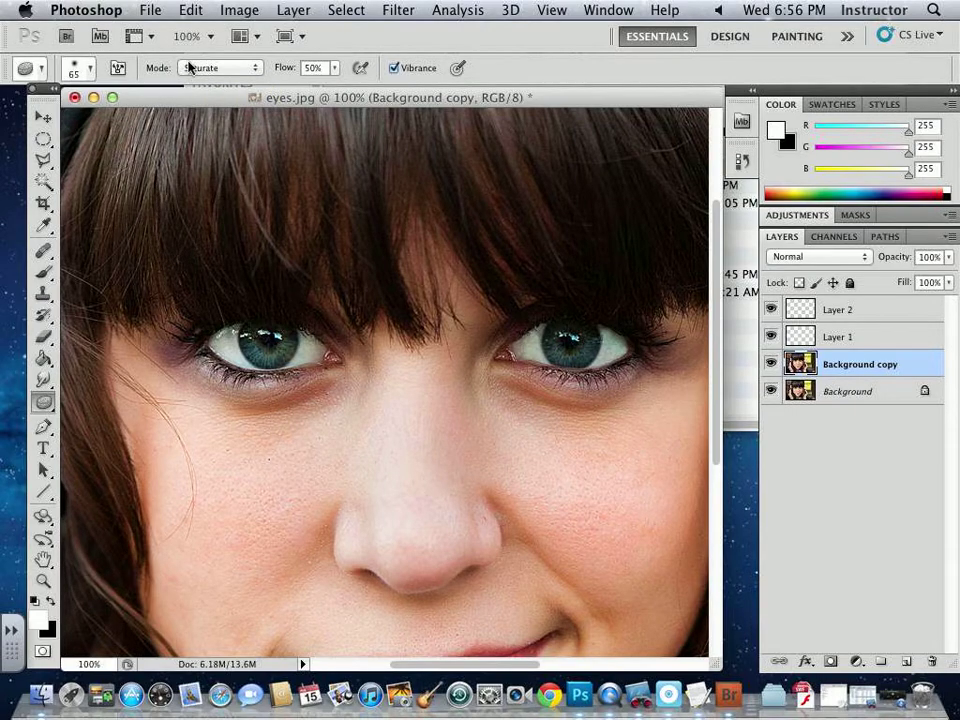
- Saturate the irises of both eyes on Background copy with a 25 px sponge at 50% flow
{"action": "key", "text": "bracketleft"}
{"action": "key", "text": "bracketleft"}
{"action": "key", "text": "bracketleft"}
{"action": "key", "text": "bracketleft"}
{"action": "left_click_drag", "start_coordinate": [253, 337], "coordinate": [285, 345]}
{"action": "left_click", "coordinate": [770, 364]}
{"action": "left_click", "coordinate": [770, 364]}
{"action": "left_click_drag", "start_coordinate": [250, 340], "coordinate": [281, 345]}
{"action": "mouse_move", "coordinate": [548, 355]}
{"action": "left_mouse_down"}
{"action": "mouse_move", "coordinate": [575, 345]}
{"action": "mouse_move", "coordinate": [560, 346]}
{"action": "left_mouse_up"}
{"action": "mouse_move", "coordinate": [585, 345]}
{"action": "left_mouse_down"}
{"action": "mouse_move", "coordinate": [549, 334]}
{"action": "mouse_move", "coordinate": [565, 342]}
{"action": "left_mouse_up"}
{"action": "mouse_move", "coordinate": [280, 343]}
{"action": "left_mouse_down"}
{"action": "mouse_move", "coordinate": [250, 334]}
{"action": "mouse_move", "coordinate": [321, 364]}
{"action": "left_mouse_up"}
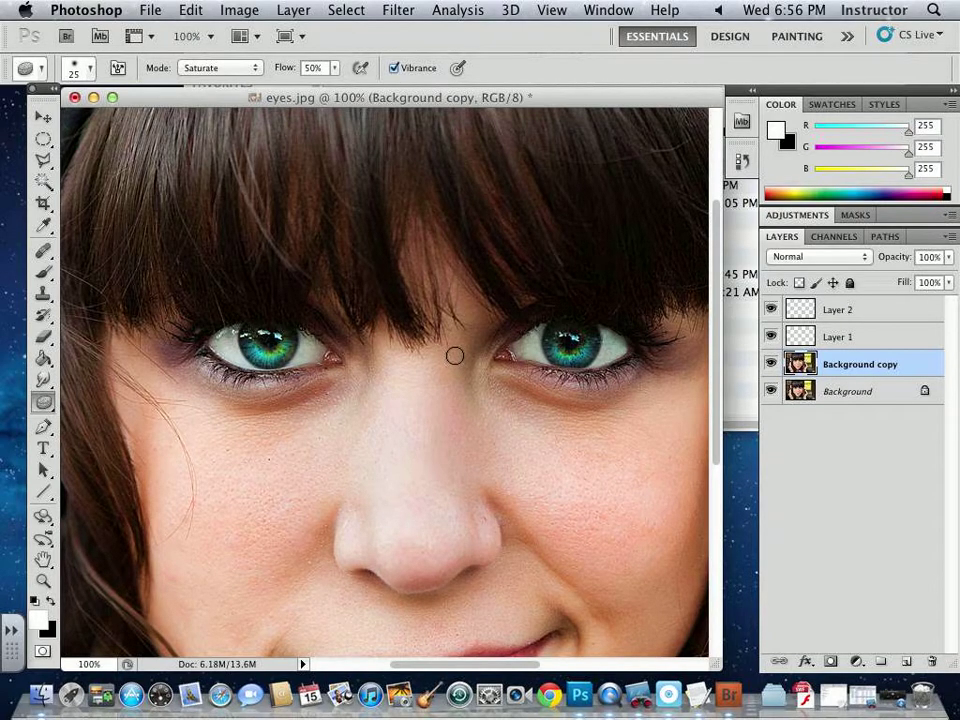
- Lower the Background copy layer's opacity to 45% to soften the iris saturation
{"action": "key", "text": "super+minus"}
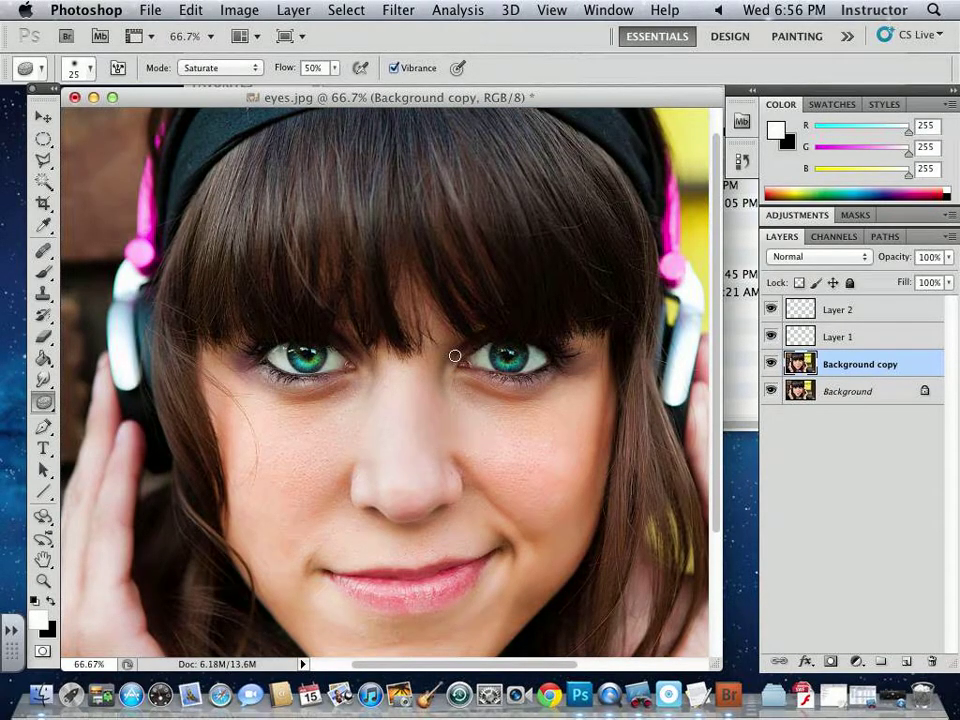
{"action": "left_click_drag", "start_coordinate": [937, 256], "coordinate": [892, 279]}
{"action": "left_click", "coordinate": [949, 262]}
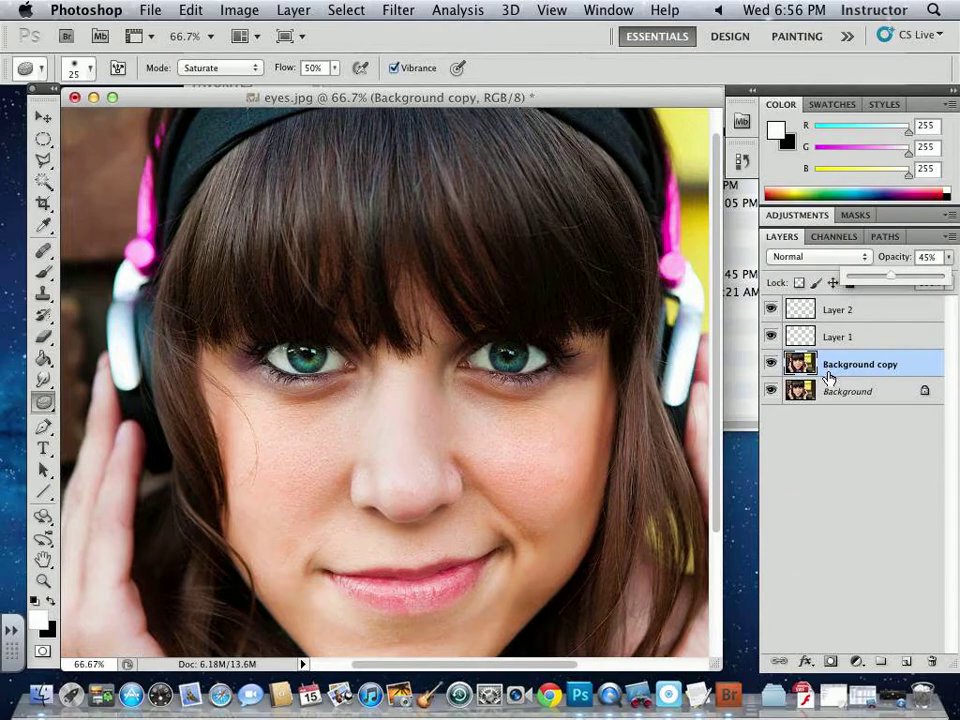
- Create a new layer above Background copy and switch to the Brush tool for painting the irises
{"action": "left_click", "coordinate": [906, 661]}
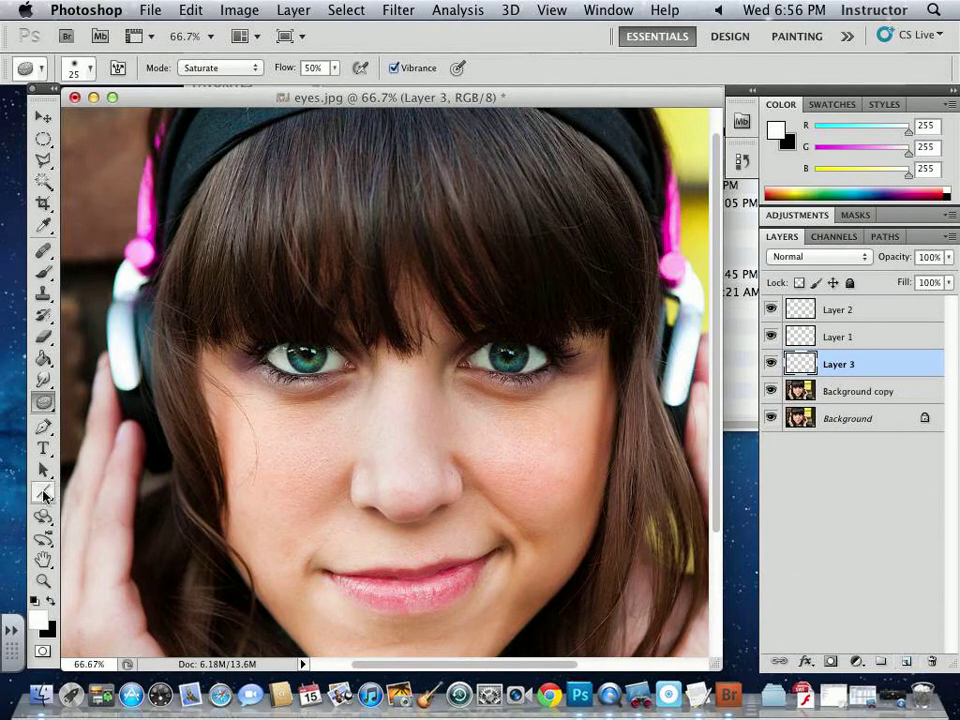
{"action": "key", "text": "super+plus"}
{"action": "key", "text": "super+plus"}
{"action": "left_click_drag", "start_coordinate": [136, 406], "coordinate": [313, 421]}
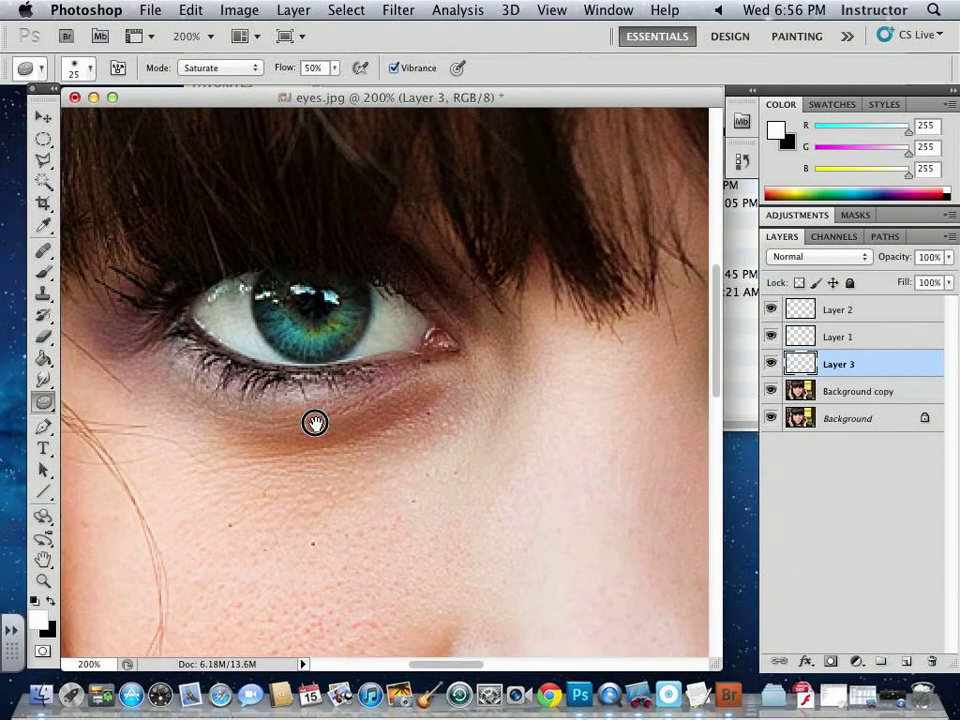
{"action": "key", "text": "b"}
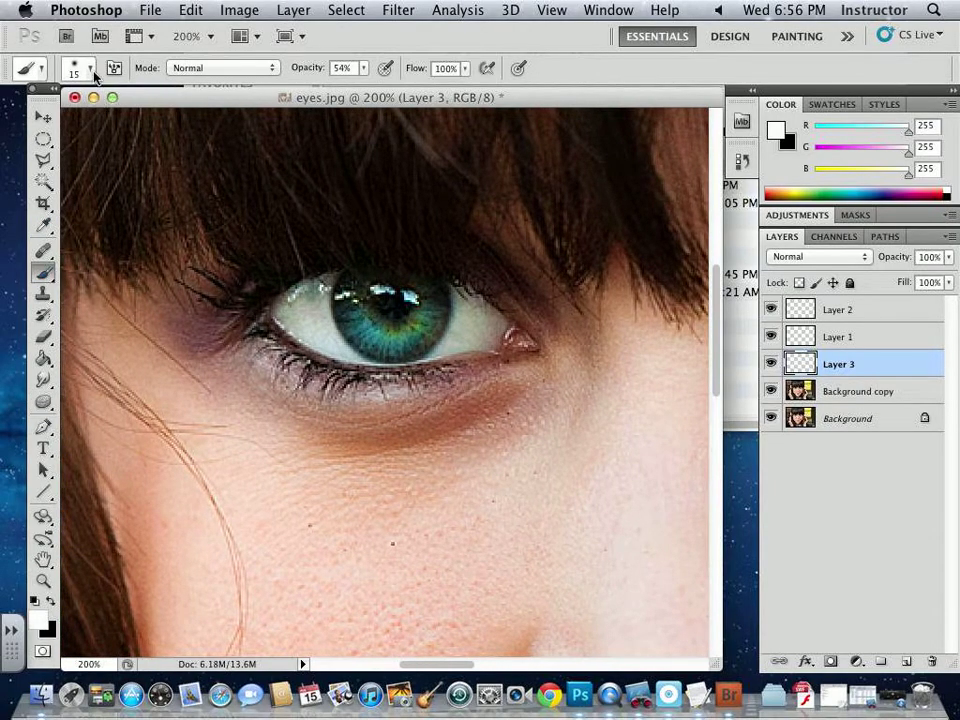
- Set the foreground color to dark green 115a00
{"action": "left_click", "coordinate": [38, 620]}
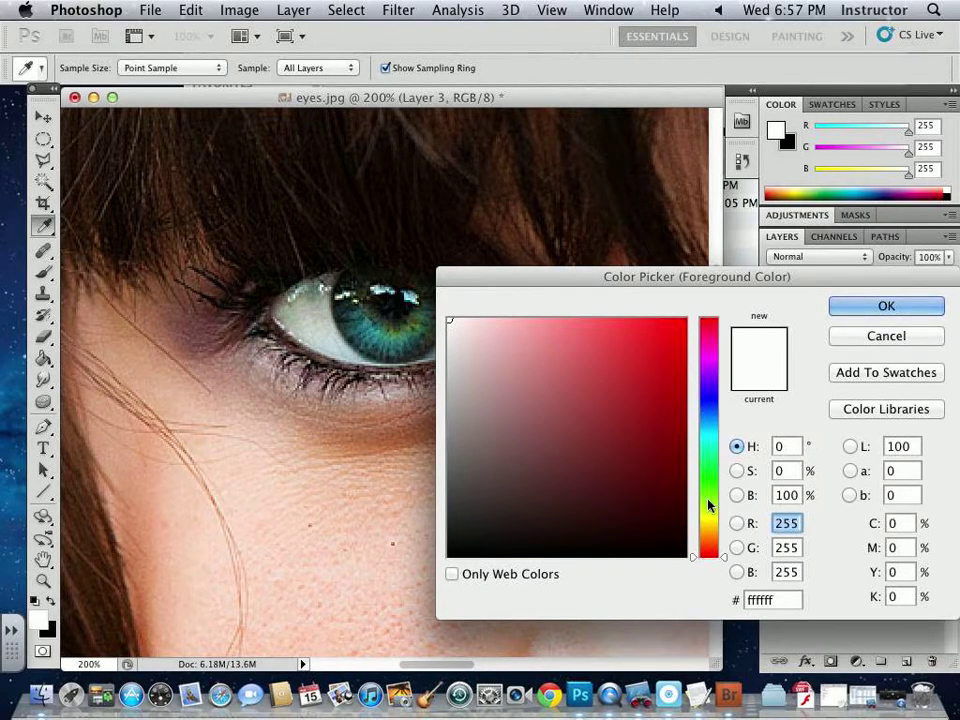
{"action": "left_click_drag", "start_coordinate": [709, 507], "coordinate": [695, 455]}
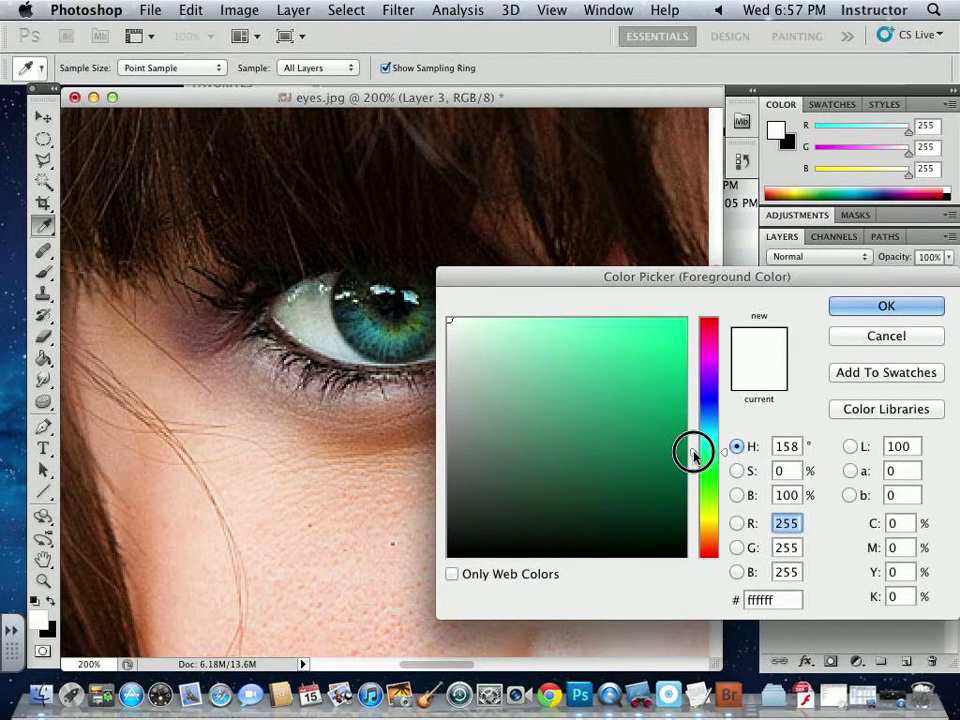
{"action": "left_click", "coordinate": [700, 486]}
{"action": "left_click", "coordinate": [692, 472]}
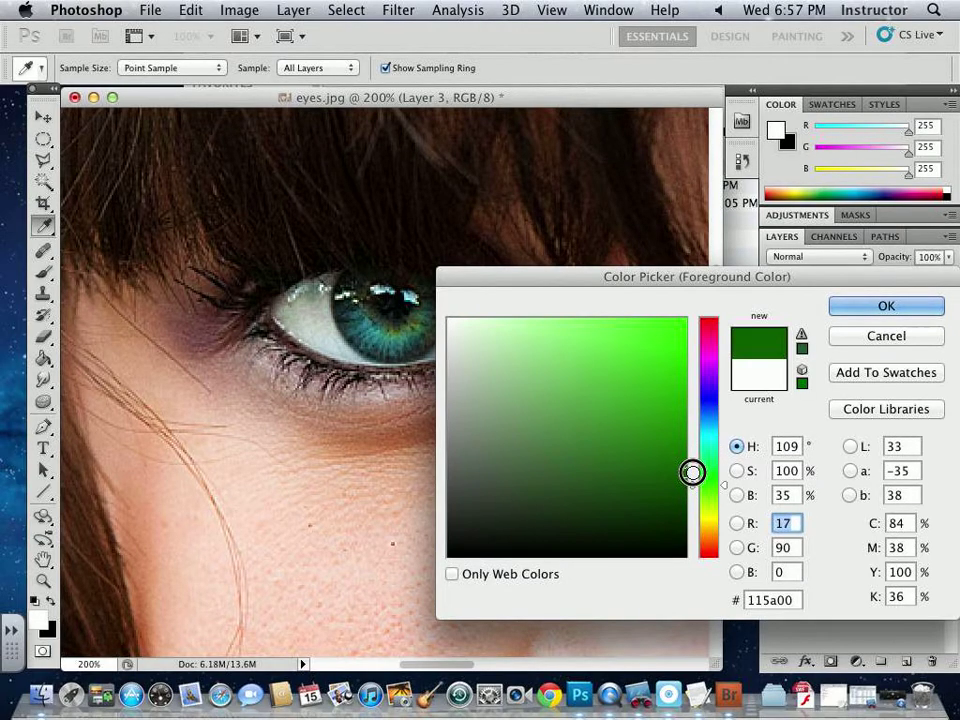
{"action": "key", "text": "Return"}
- Raise the brush opacity to 100% and paint the iris of the eye on the photo's left side green on Layer 3
{"action": "key", "text": "b"}
{"action": "left_click_drag", "start_coordinate": [360, 317], "coordinate": [414, 321]}
{"action": "left_click", "coordinate": [364, 68]}
{"action": "left_click_drag", "start_coordinate": [364, 84], "coordinate": [412, 86]}
{"action": "mouse_move", "coordinate": [345, 295]}
{"action": "left_mouse_down"}
{"action": "mouse_move", "coordinate": [383, 332]}
{"action": "mouse_move", "coordinate": [412, 318]}
{"action": "mouse_move", "coordinate": [414, 305]}
{"action": "mouse_move", "coordinate": [397, 339]}
{"action": "mouse_move", "coordinate": [374, 333]}
{"action": "mouse_move", "coordinate": [360, 313]}
{"action": "mouse_move", "coordinate": [390, 345]}
{"action": "mouse_move", "coordinate": [424, 326]}
{"action": "mouse_move", "coordinate": [431, 298]}
{"action": "mouse_move", "coordinate": [405, 335]}
{"action": "left_mouse_up"}
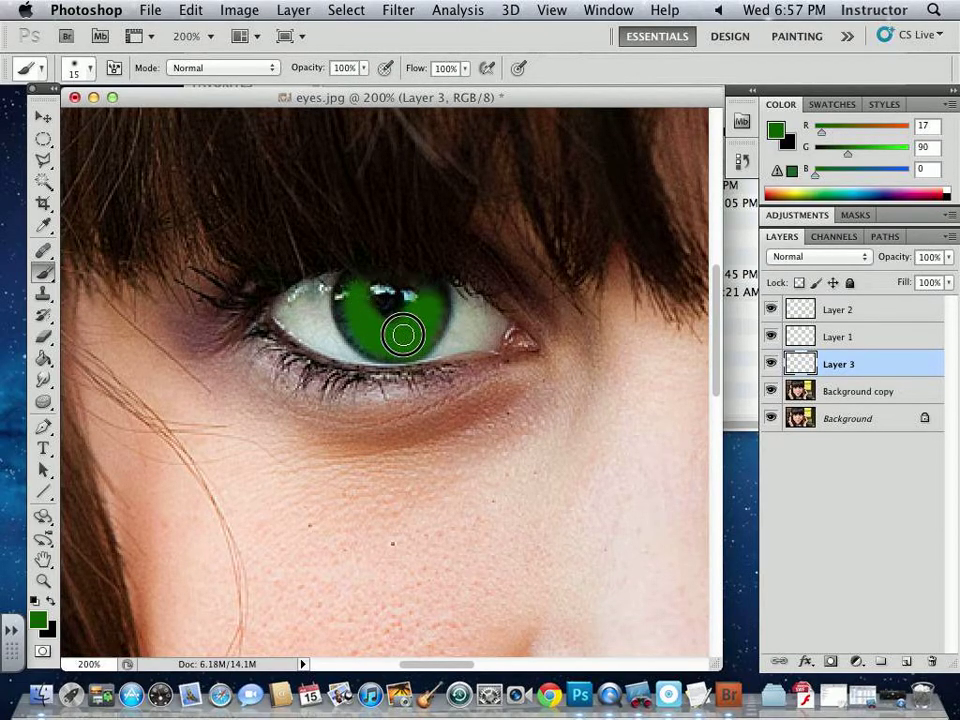
- Paint the iris of the eye on the photo's right side green on Layer 3, leaving the pupil uncovered
{"action": "scroll", "coordinate": [628, 343], "scroll_direction": "right", "scroll_amount": 10}
{"action": "left_click_drag", "start_coordinate": [628, 343], "coordinate": [385, 330]}
{"action": "mouse_move", "coordinate": [312, 322]}
{"action": "left_mouse_down"}
{"action": "mouse_move", "coordinate": [326, 351]}
{"action": "mouse_move", "coordinate": [355, 357]}
{"action": "mouse_move", "coordinate": [386, 322]}
{"action": "mouse_move", "coordinate": [348, 352]}
{"action": "mouse_move", "coordinate": [332, 349]}
{"action": "mouse_move", "coordinate": [374, 345]}
{"action": "mouse_move", "coordinate": [388, 323]}
{"action": "mouse_move", "coordinate": [361, 354]}
{"action": "mouse_move", "coordinate": [326, 346]}
{"action": "mouse_move", "coordinate": [317, 296]}
{"action": "left_mouse_up"}
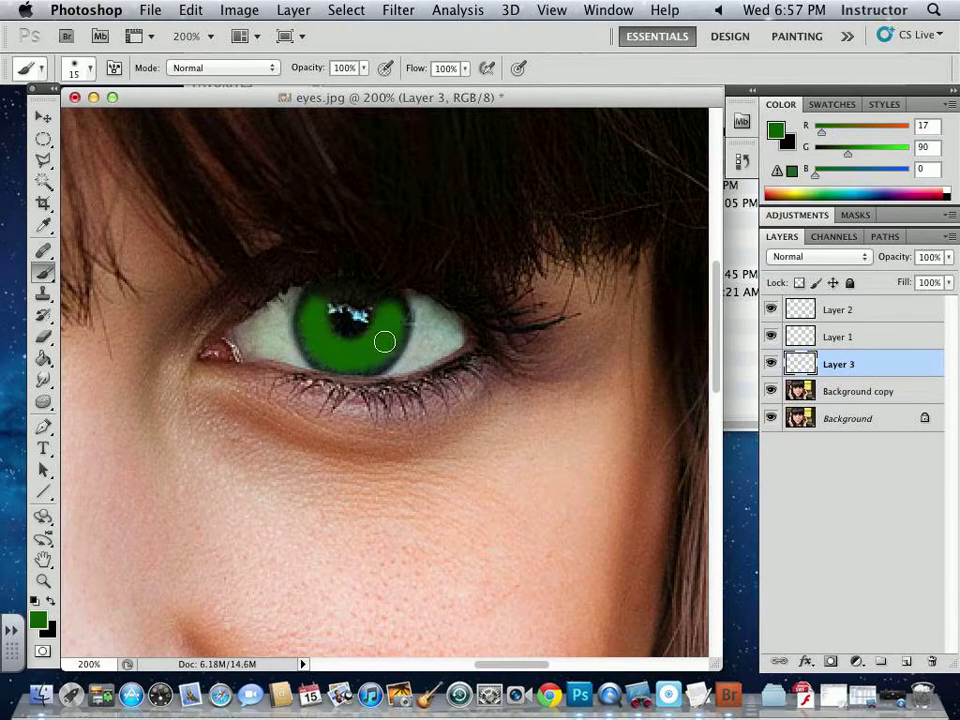
{"action": "left_click_drag", "start_coordinate": [345, 375], "coordinate": [551, 326]}
- Set Layer 3's blend mode to Color and lower its opacity to 51%
{"action": "key", "text": "super+minus"}
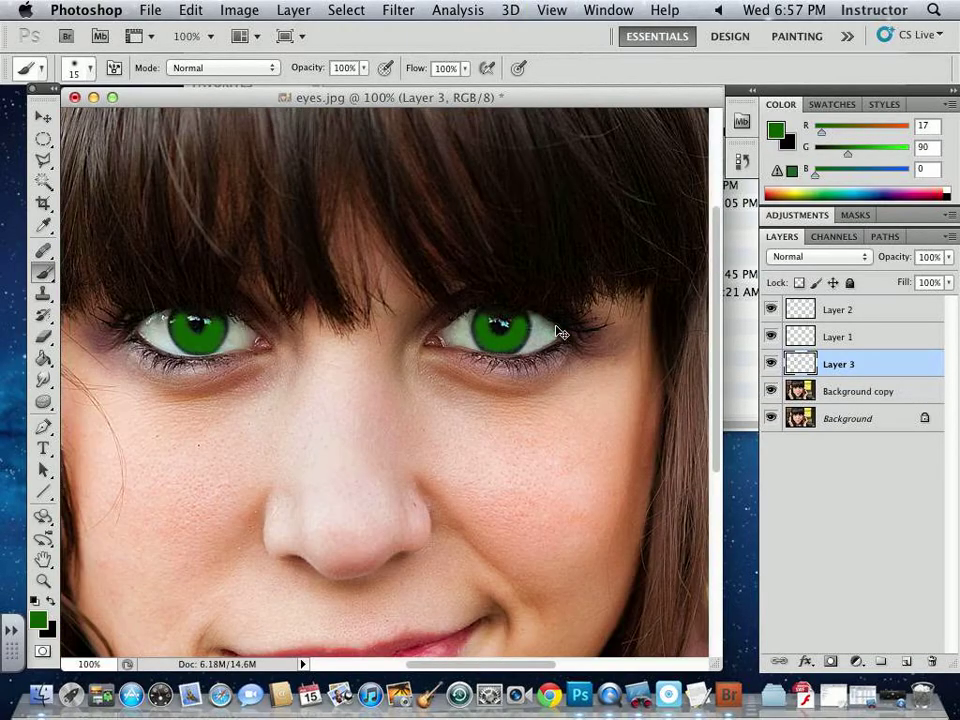
{"action": "left_click", "coordinate": [801, 259]}
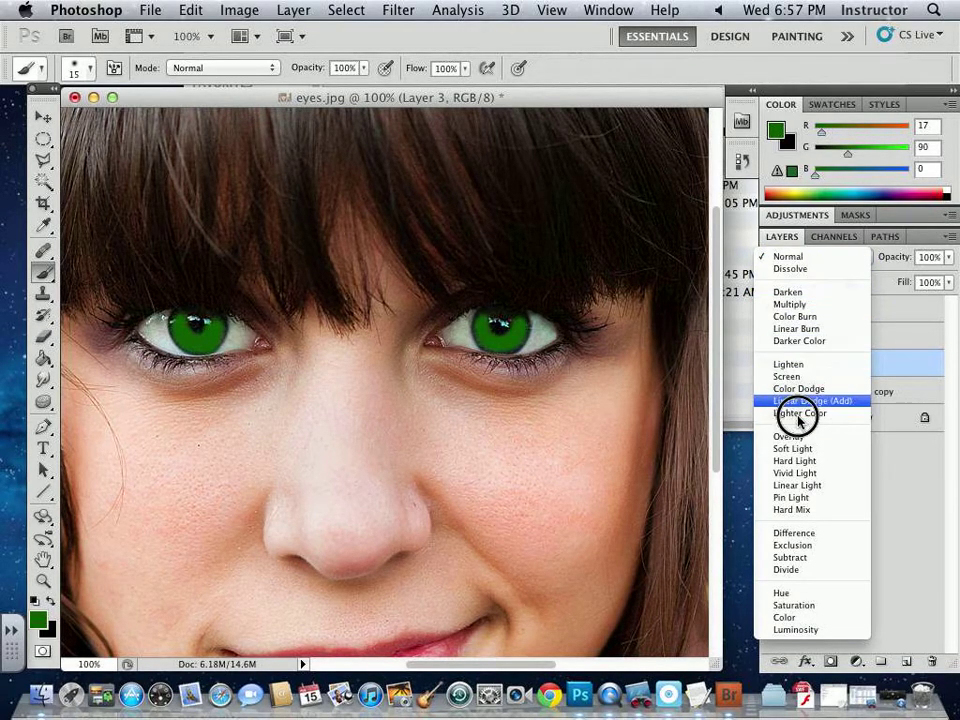
{"action": "left_click", "coordinate": [810, 620]}
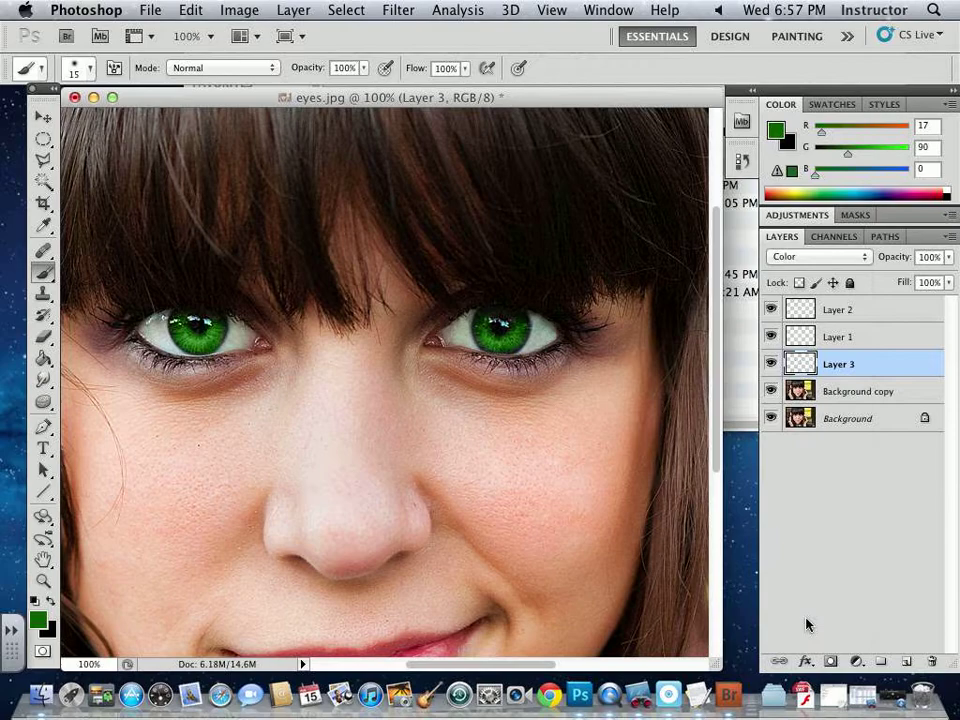
{"action": "left_click", "coordinate": [948, 257]}
{"action": "left_click_drag", "start_coordinate": [940, 279], "coordinate": [897, 281]}
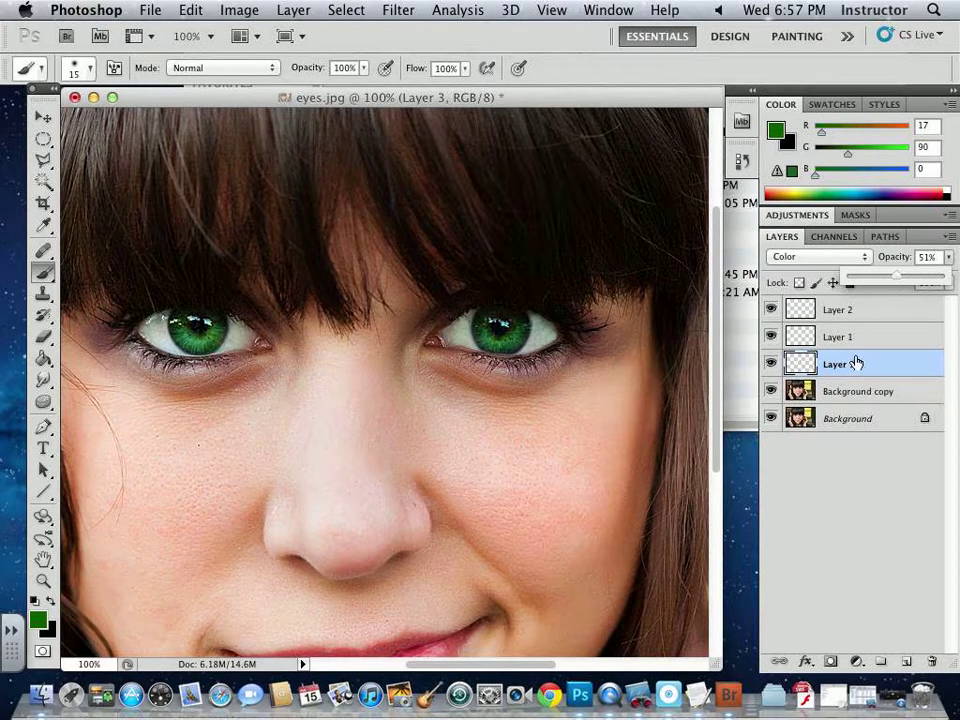
- Compare the portrait before and after the eye retouching by hiding and reshowing all layers above Background
{"action": "left_click", "coordinate": [771, 364]}
{"action": "left_click", "coordinate": [771, 337]}
{"action": "left_click", "coordinate": [771, 310]}
{"action": "left_click", "coordinate": [771, 391]}
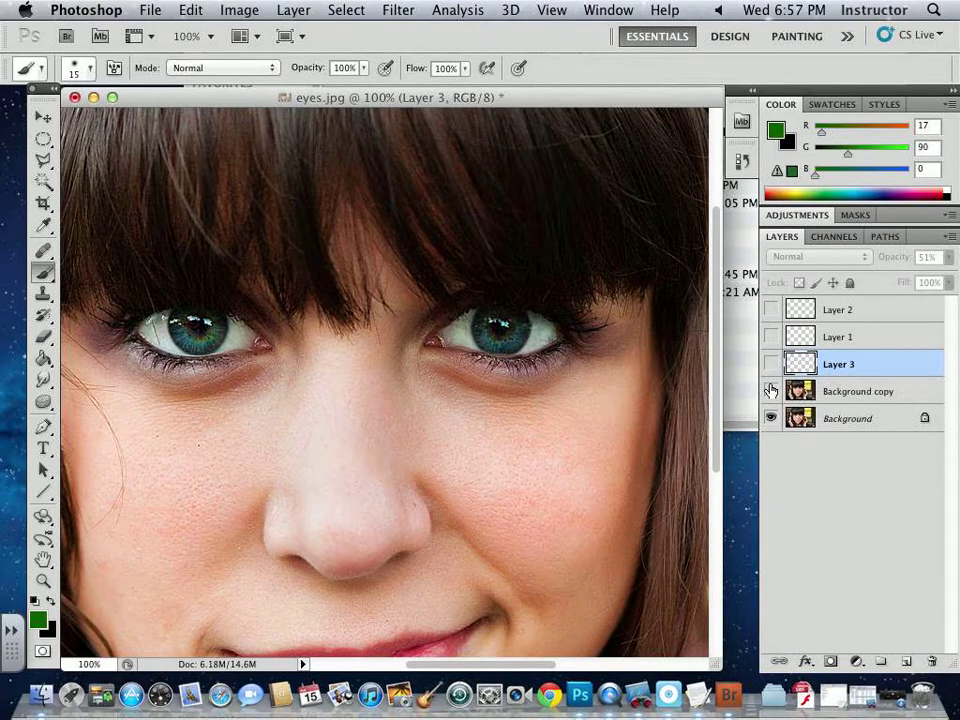
{"action": "left_click", "coordinate": [771, 391]}
{"action": "left_click", "coordinate": [771, 364]}
{"action": "left_click", "coordinate": [771, 337]}
{"action": "left_click", "coordinate": [771, 310]}
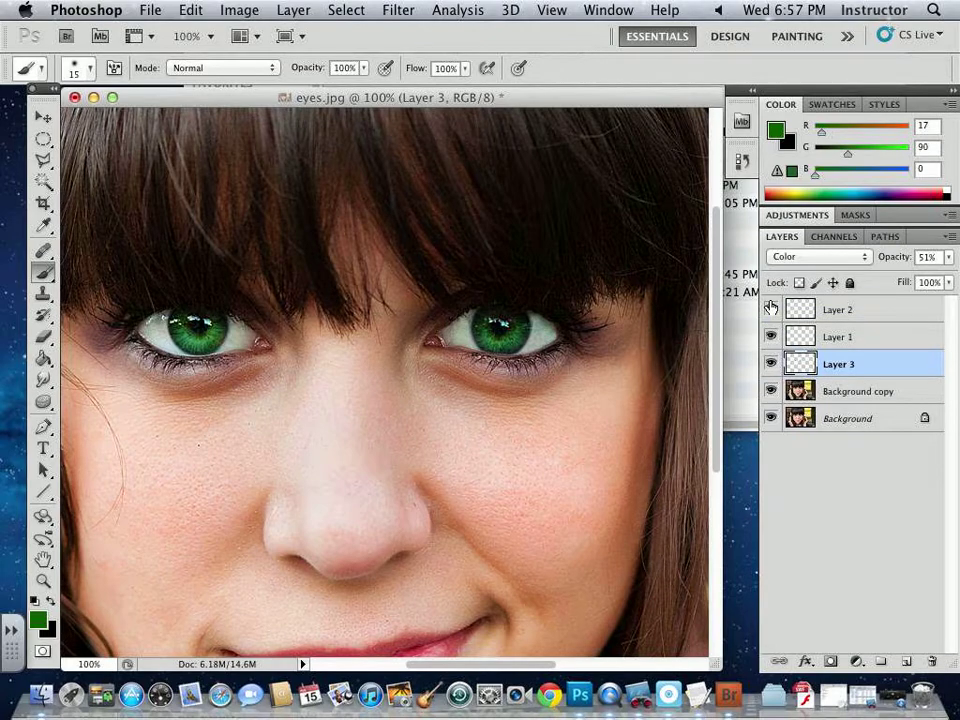
- Create a new layer above Layer 2 in Overlay mode, filled with the Overlay-neutral 50% gray
{"action": "left_click", "coordinate": [845, 313]}
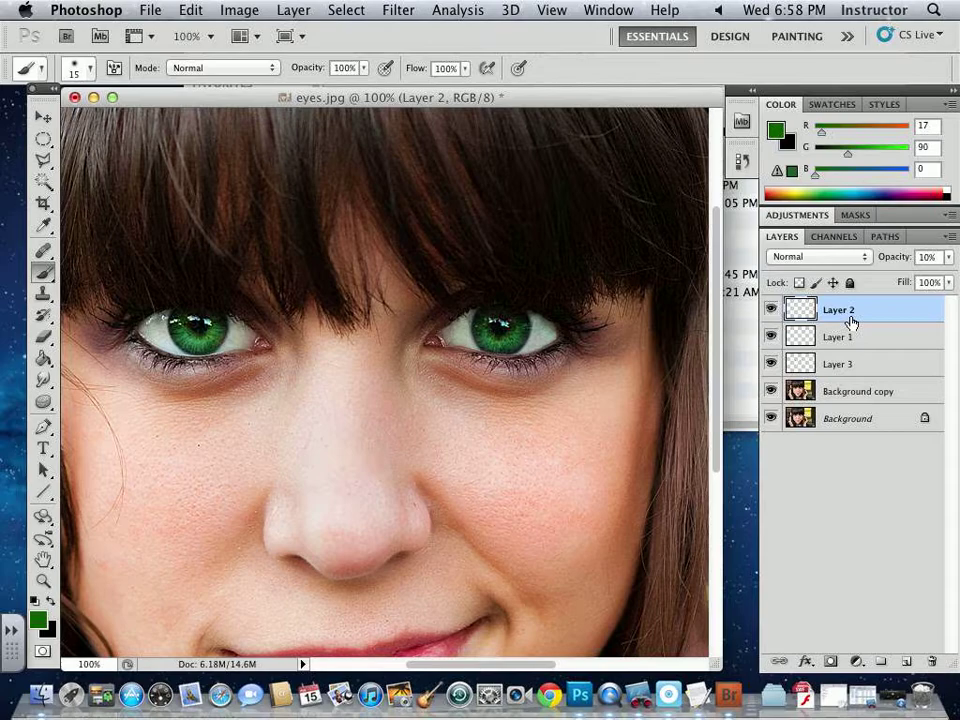
{"action": "left_click", "coordinate": [907, 667], "text": "alt"}
{"action": "left_click_drag", "start_coordinate": [591, 256], "coordinate": [369, 228]}
{"action": "left_click", "coordinate": [340, 334]}
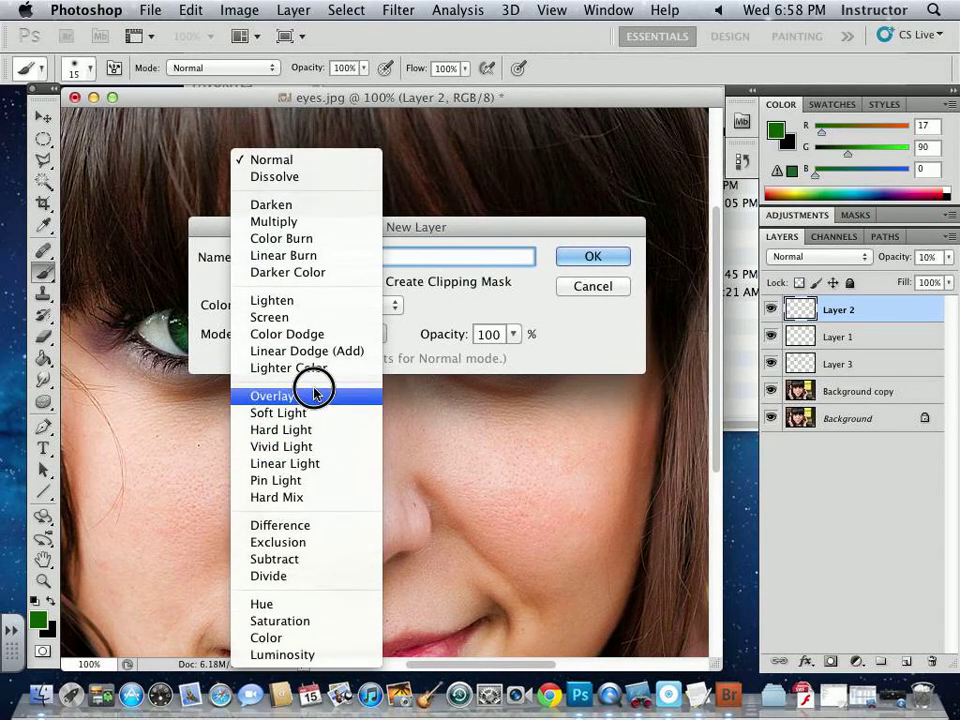
{"action": "left_click", "coordinate": [314, 393]}
{"action": "left_click", "coordinate": [246, 359]}
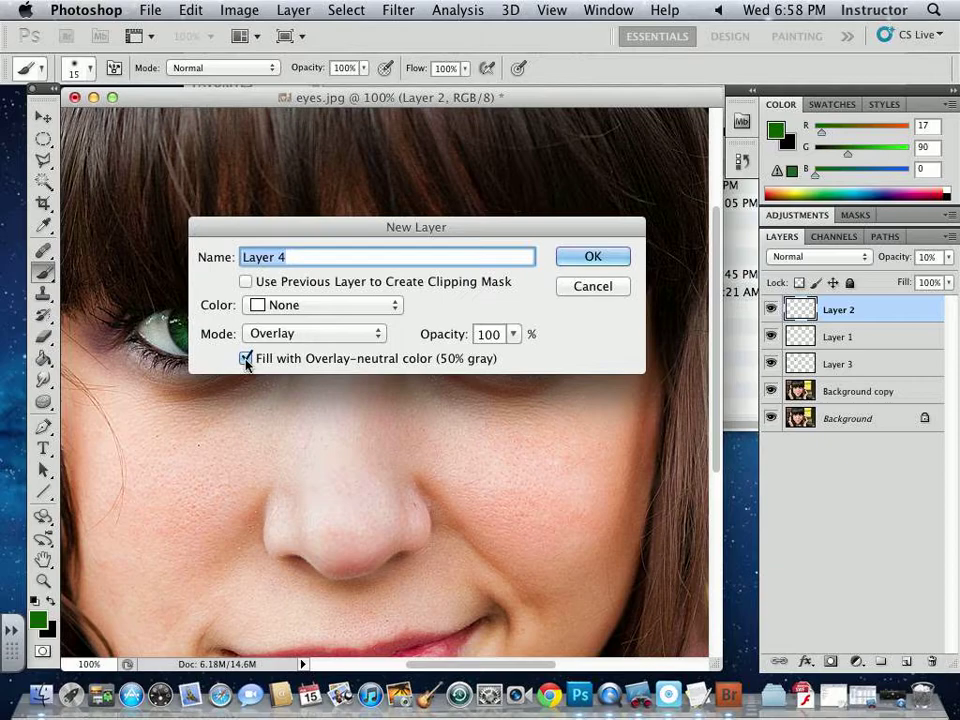
{"action": "left_click", "coordinate": [585, 258]}
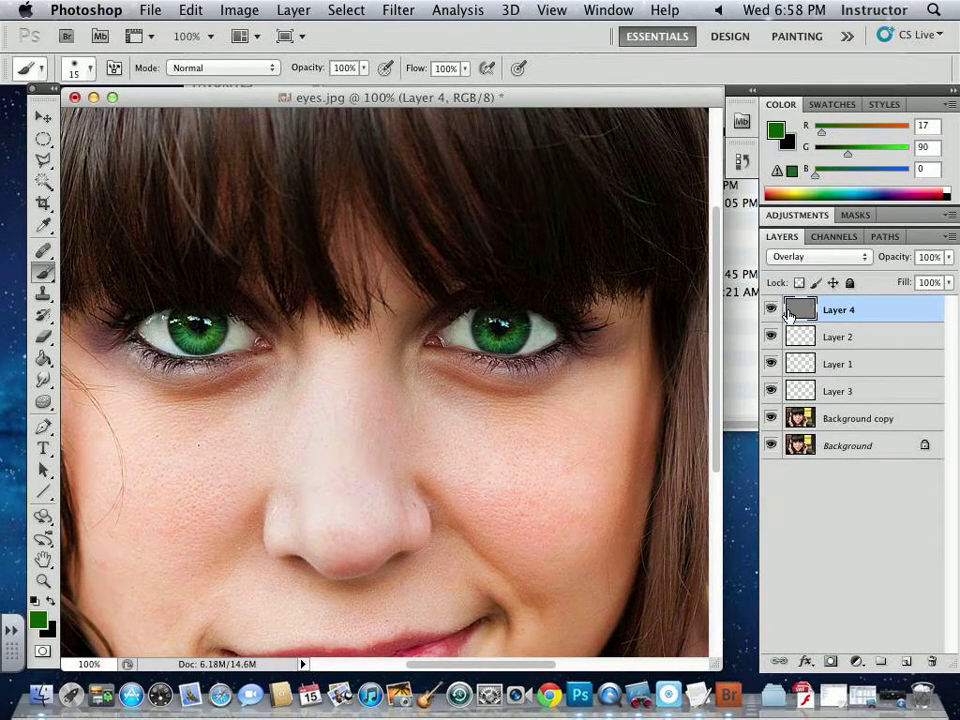
- Set the foreground color to white and brighten the iris on the photo's right side by painting on Layer 4
{"action": "left_click", "coordinate": [33, 601]}
{"action": "key", "text": "x"}
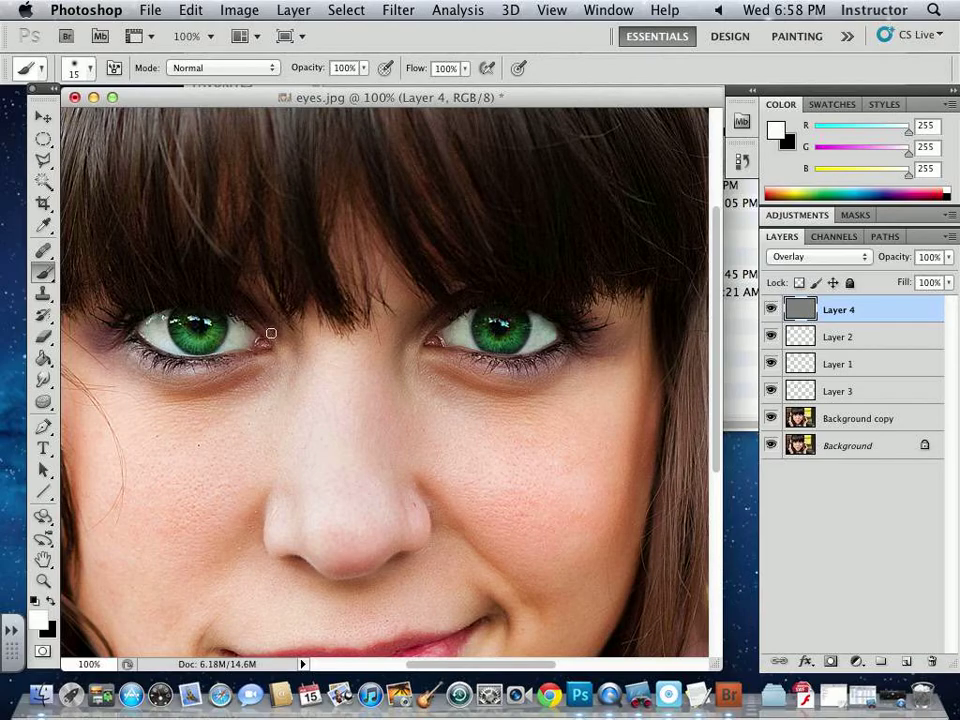
{"action": "key", "text": "super+plus"}
{"action": "key", "text": "super+plus"}
{"action": "left_click_drag", "start_coordinate": [362, 332], "coordinate": [75, 364]}
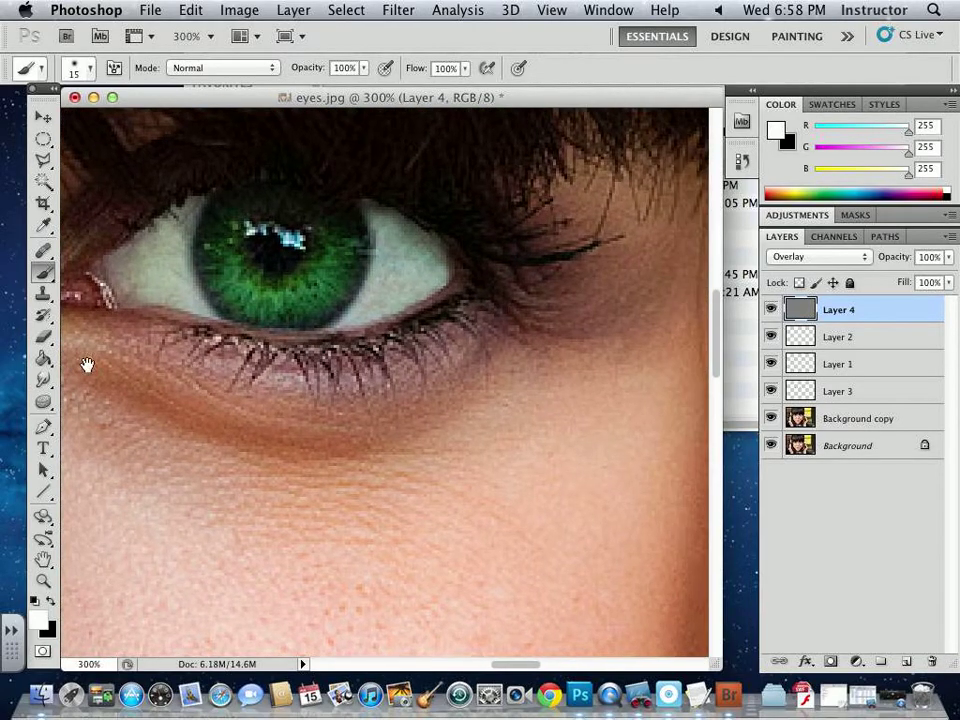
{"action": "mouse_move", "coordinate": [235, 275]}
{"action": "left_mouse_down"}
{"action": "mouse_move", "coordinate": [267, 297]}
{"action": "mouse_move", "coordinate": [314, 282]}
{"action": "mouse_move", "coordinate": [324, 266]}
{"action": "mouse_move", "coordinate": [280, 297]}
{"action": "mouse_move", "coordinate": [240, 270]}
{"action": "left_mouse_up"}
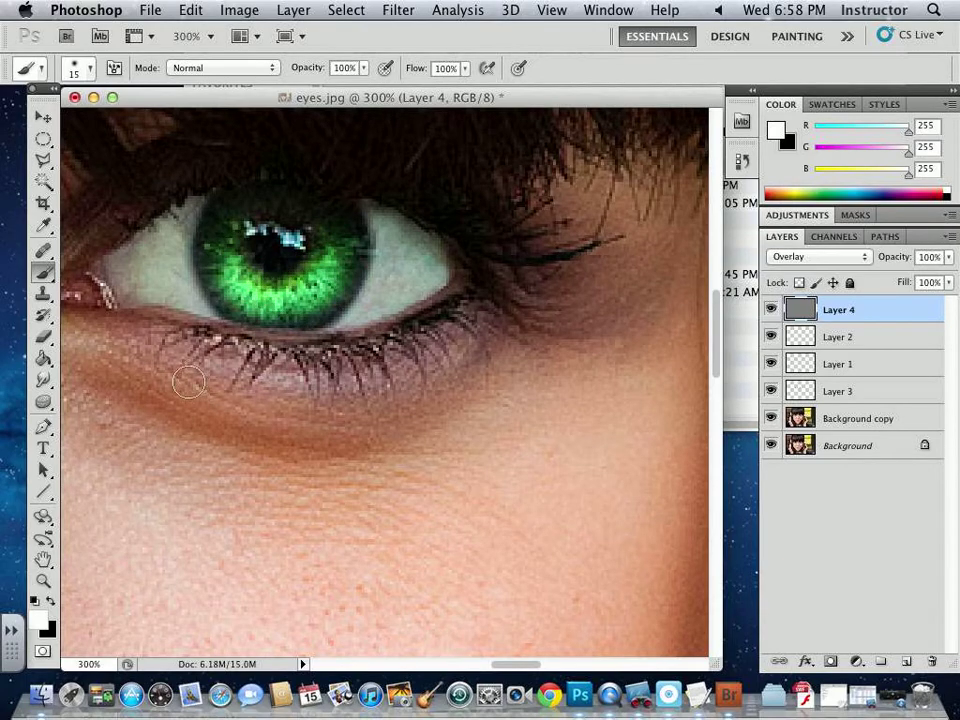
- Brighten the iris on the photo's left side with white on Layer 4, and touch up the other iris
{"action": "scroll", "coordinate": [193, 379], "scroll_direction": "left", "scroll_amount": 15}
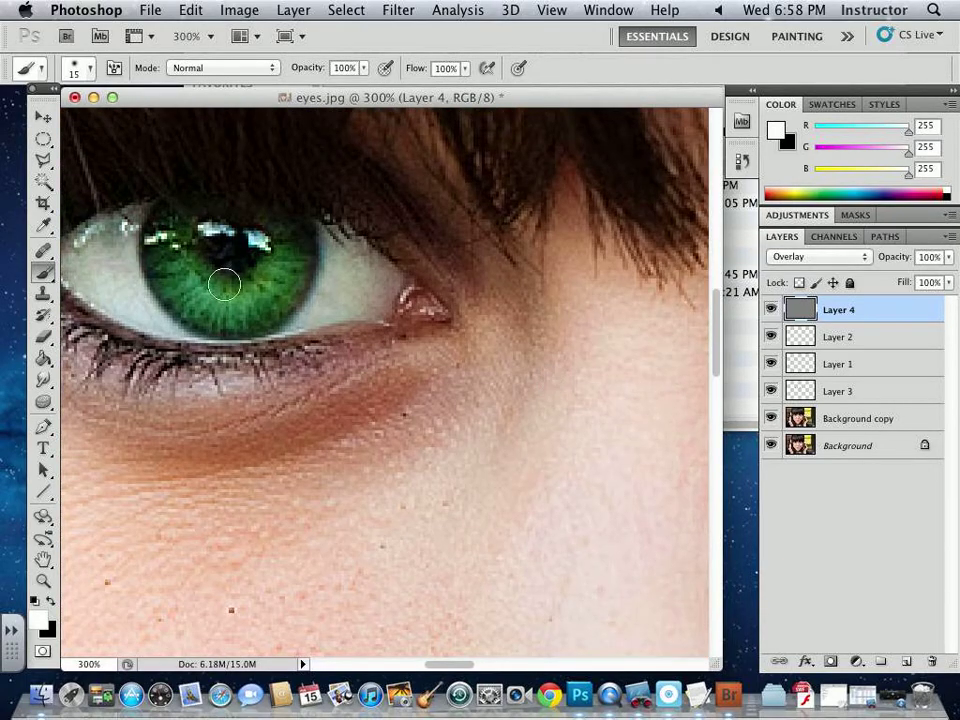
{"action": "mouse_move", "coordinate": [184, 266]}
{"action": "left_mouse_down"}
{"action": "mouse_move", "coordinate": [240, 303]}
{"action": "mouse_move", "coordinate": [280, 265]}
{"action": "mouse_move", "coordinate": [252, 293]}
{"action": "mouse_move", "coordinate": [225, 292]}
{"action": "mouse_move", "coordinate": [215, 225]}
{"action": "mouse_move", "coordinate": [250, 238]}
{"action": "mouse_move", "coordinate": [158, 240]}
{"action": "left_mouse_up"}
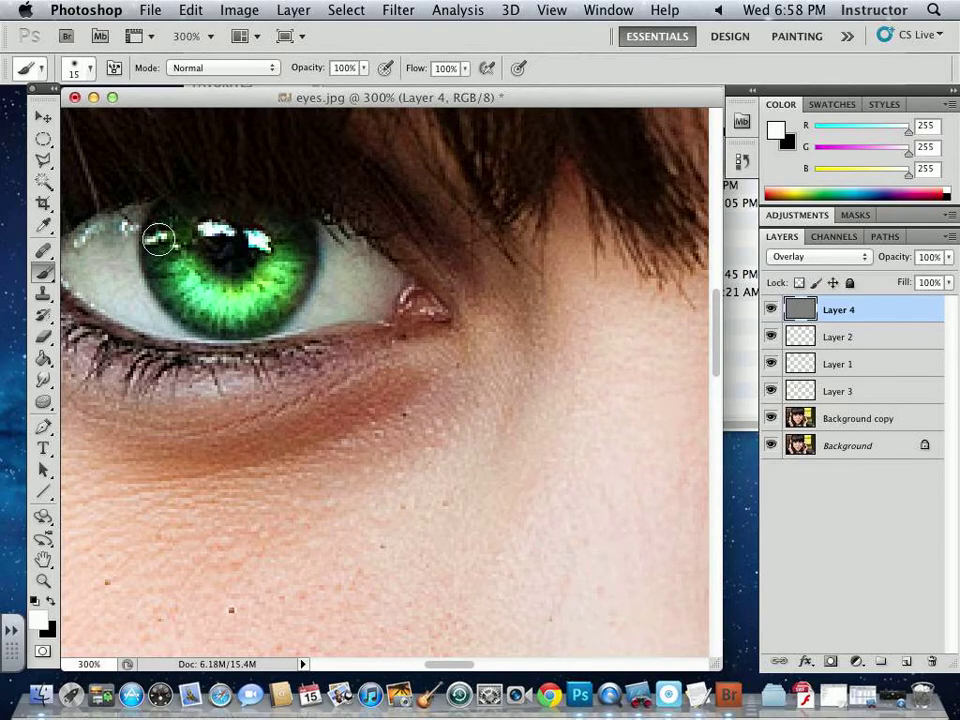
{"action": "scroll", "coordinate": [540, 360], "scroll_direction": "left", "scroll_amount": 6}
{"action": "left_click_drag", "start_coordinate": [548, 340], "coordinate": [163, 285]}
{"action": "left_click_drag", "start_coordinate": [352, 321], "coordinate": [587, 328]}
{"action": "mouse_move", "coordinate": [350, 285]}
{"action": "left_mouse_down"}
{"action": "mouse_move", "coordinate": [300, 282]}
{"action": "mouse_move", "coordinate": [343, 274]}
{"action": "mouse_move", "coordinate": [401, 293]}
{"action": "left_mouse_up"}
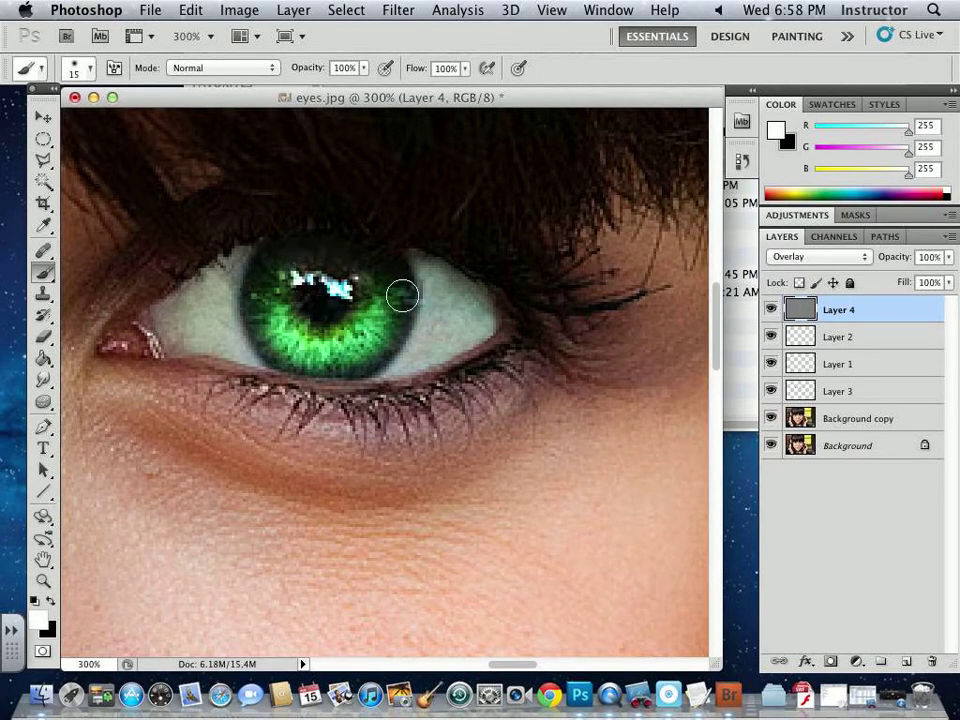
- Lower the opacity of Layer 4 to 13% to soften the iris brightening
{"action": "key", "text": "super+minus"}
{"action": "key", "text": "super+minus"}
{"action": "key", "text": "super+minus"}
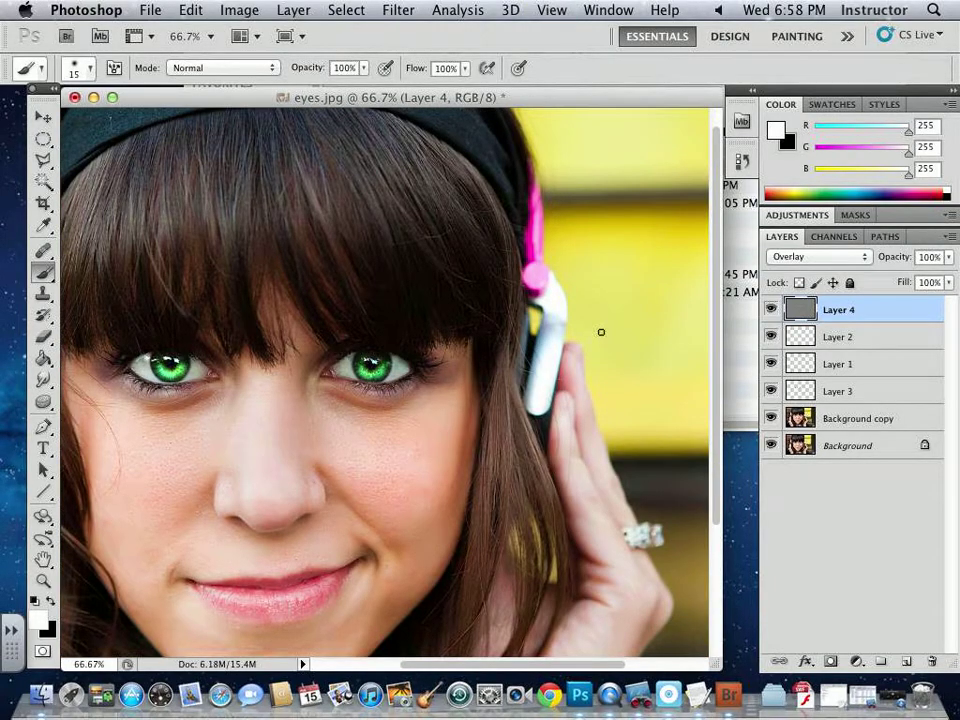
{"action": "scroll", "coordinate": [274, 443], "scroll_direction": "down", "scroll_amount": 5}
{"action": "scroll", "coordinate": [364, 375], "scroll_direction": "left", "scroll_amount": 5}
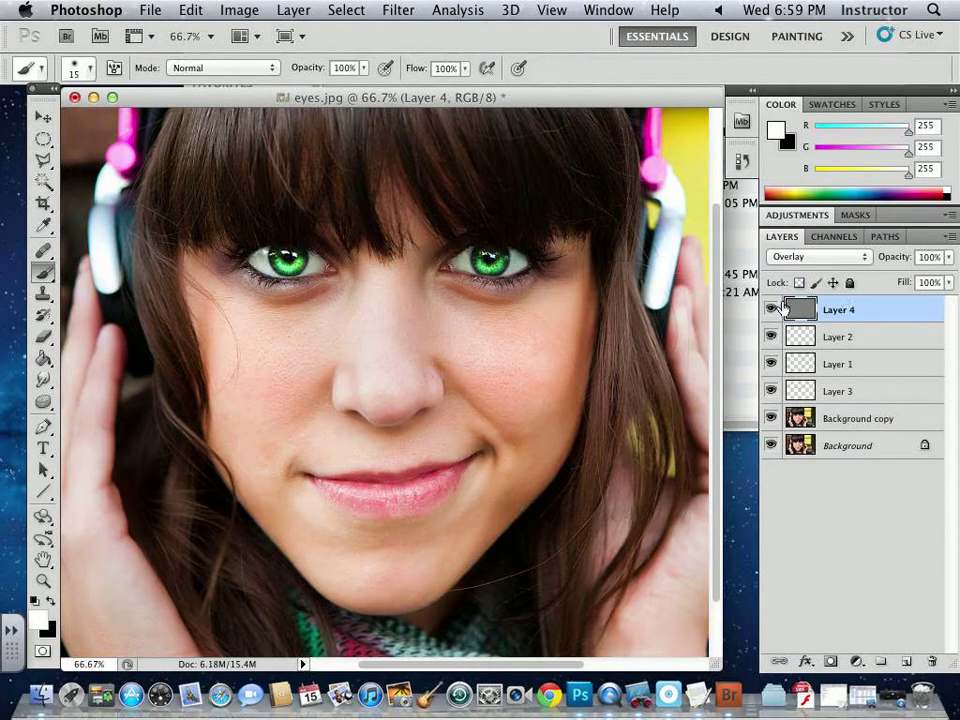
{"action": "left_click_drag", "start_coordinate": [951, 262], "coordinate": [863, 279]}
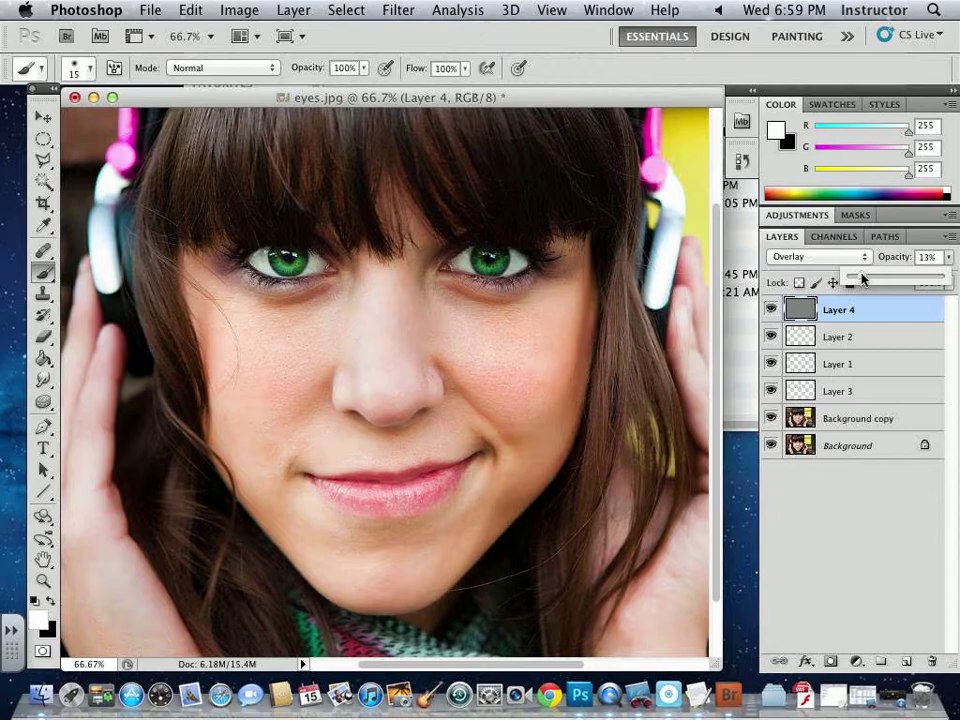
- Add a Levels adjustment layer above Layer 4 with the midtone input at 1.24, and check its effect on the portrait
{"action": "key", "text": "super+minus"}
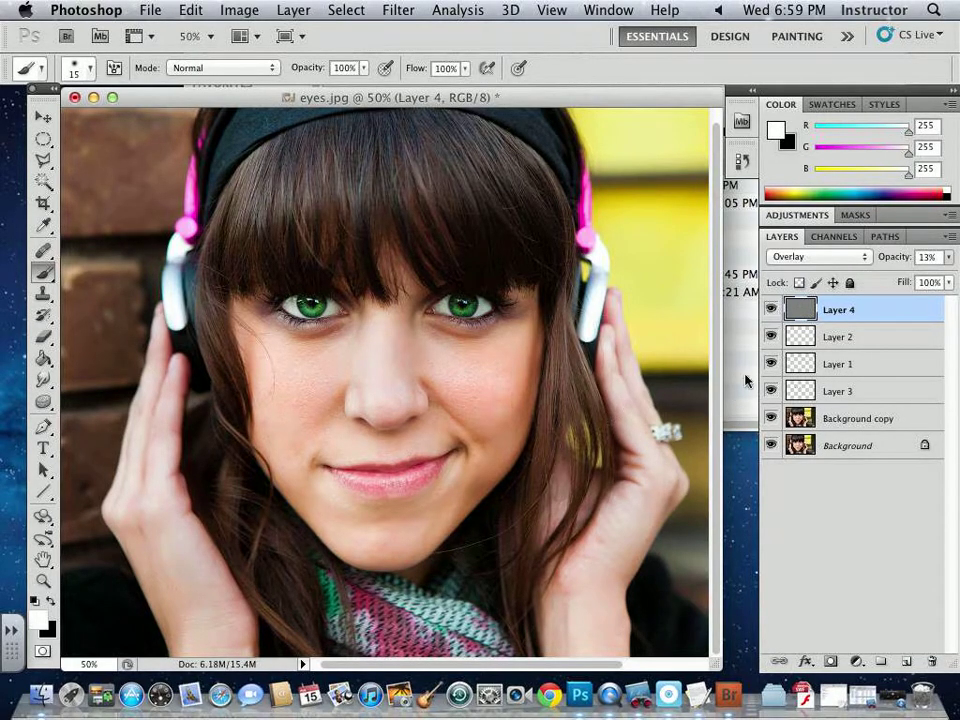
{"action": "left_click", "coordinate": [855, 662]}
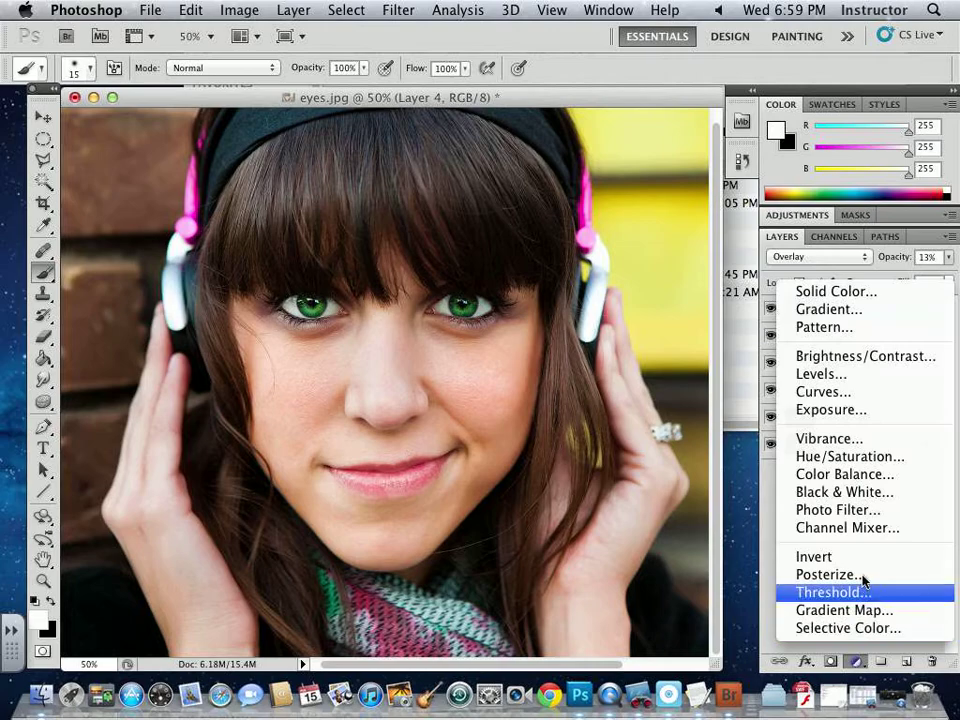
{"action": "left_click", "coordinate": [852, 375]}
{"action": "left_click_drag", "start_coordinate": [873, 381], "coordinate": [859, 377]}
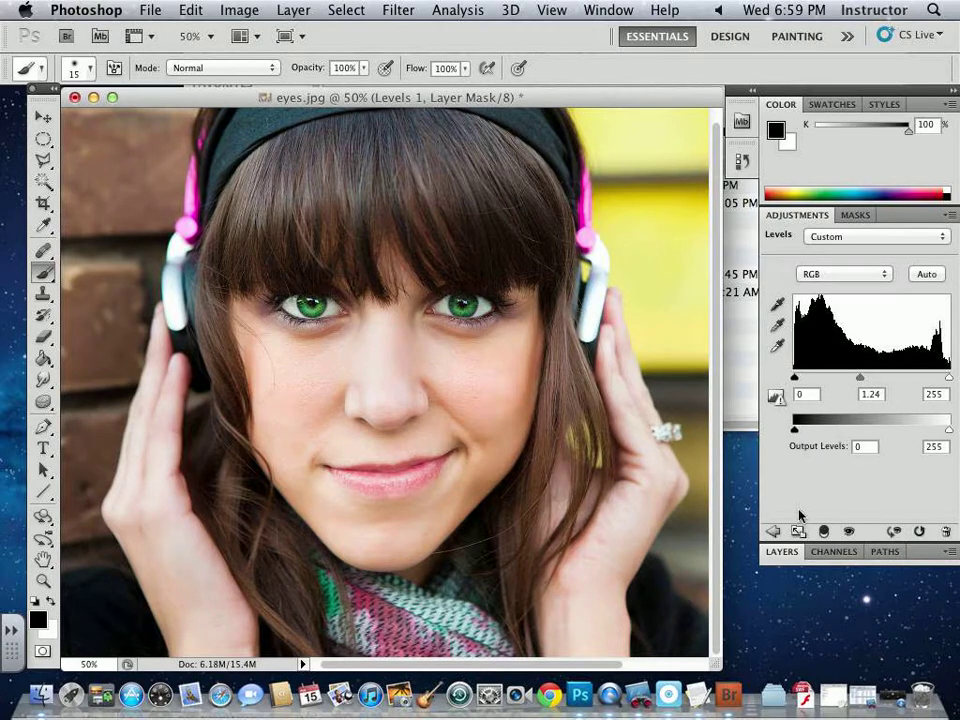
{"action": "left_click", "coordinate": [788, 549]}
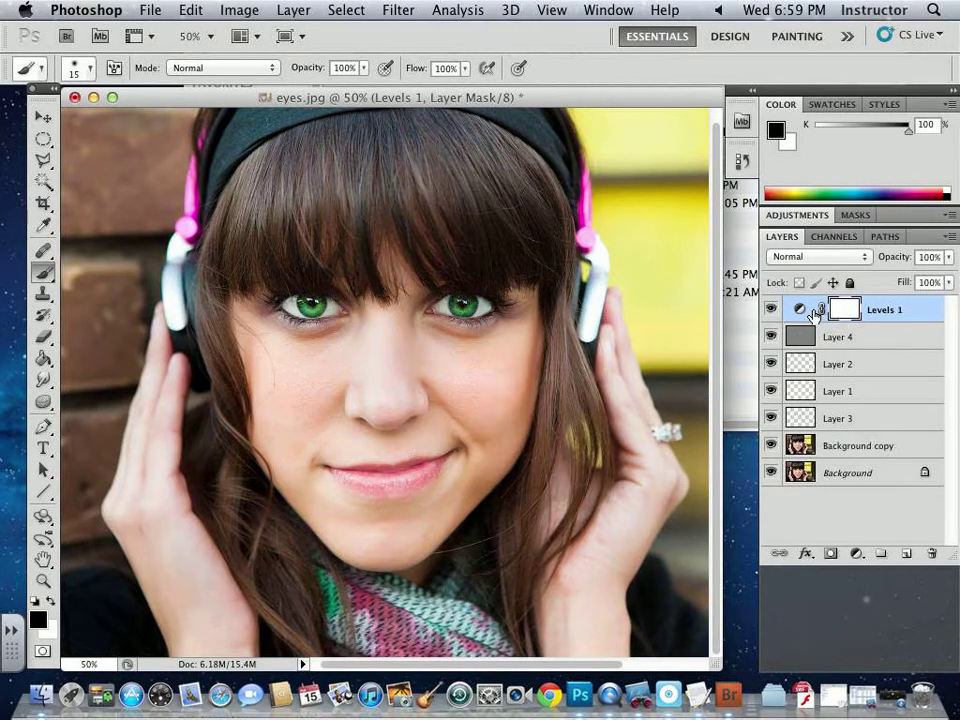
{"action": "mouse_move", "coordinate": [773, 308]}
{"action": "left_mouse_down"}
{"action": "mouse_move", "coordinate": [773, 444]}
{"action": "mouse_move", "coordinate": [771, 306]}
{"action": "mouse_move", "coordinate": [777, 314]}
{"action": "left_mouse_up"}
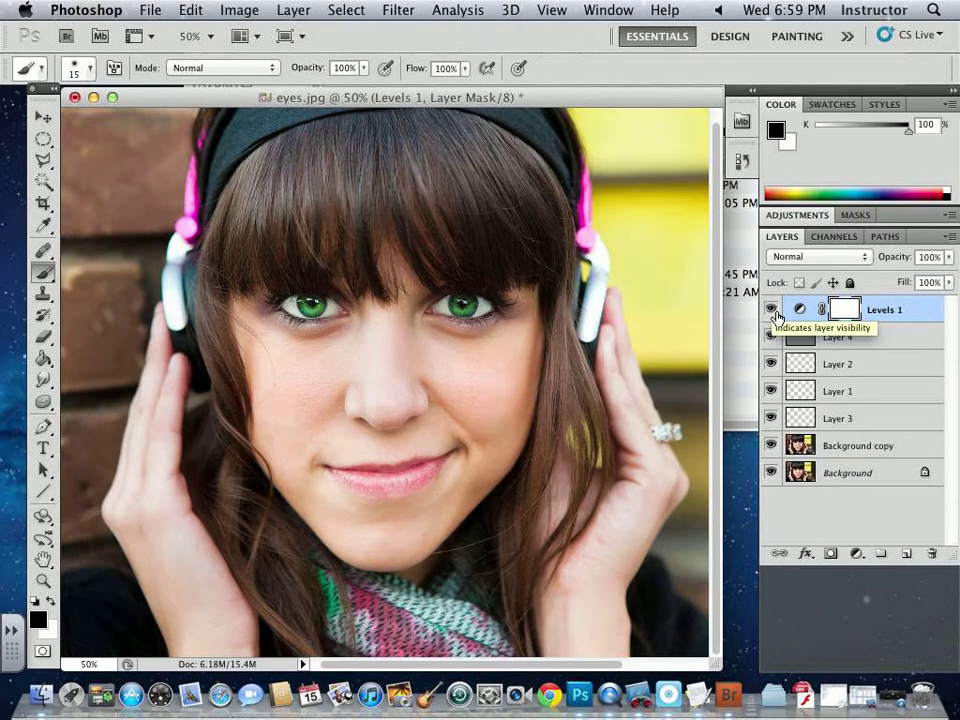
- Hide Layer 2, Layer 1, Layer 3 and Background copy, leaving Levels 1, Layer 4 and Background visible
{"action": "left_click", "coordinate": [772, 364]}
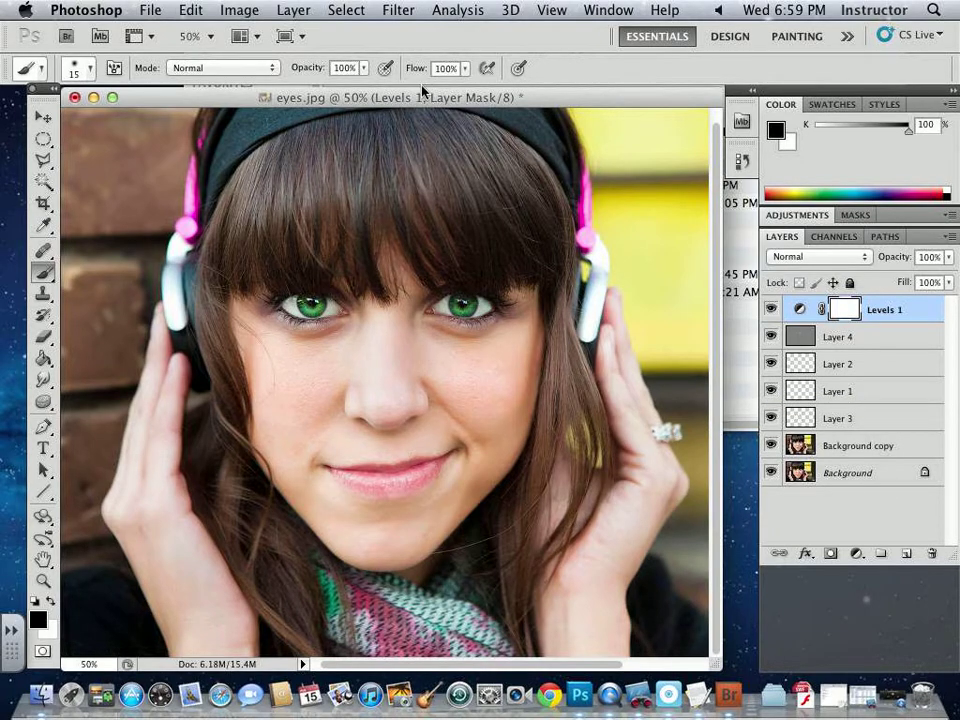
{"action": "left_click_drag", "start_coordinate": [422, 90], "coordinate": [440, 91]}
{"action": "left_click_drag", "start_coordinate": [772, 364], "coordinate": [771, 449]}
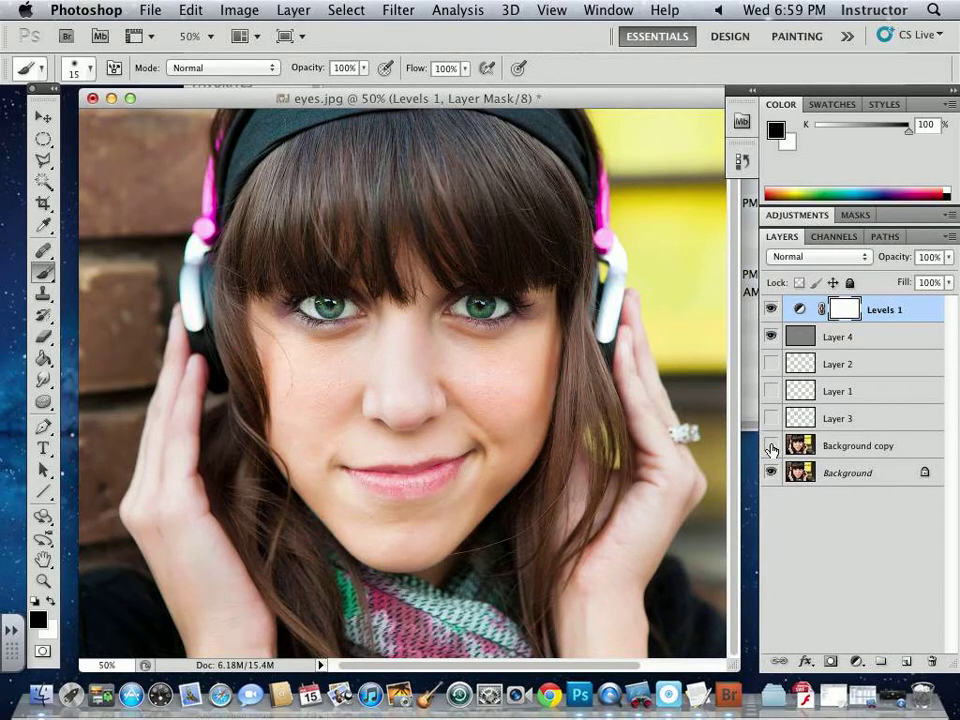
- Check Layer 4's effect on the natural eye color and raise its opacity to 54%
{"action": "key", "text": "super+equal"}
{"action": "key", "text": "super+equal"}
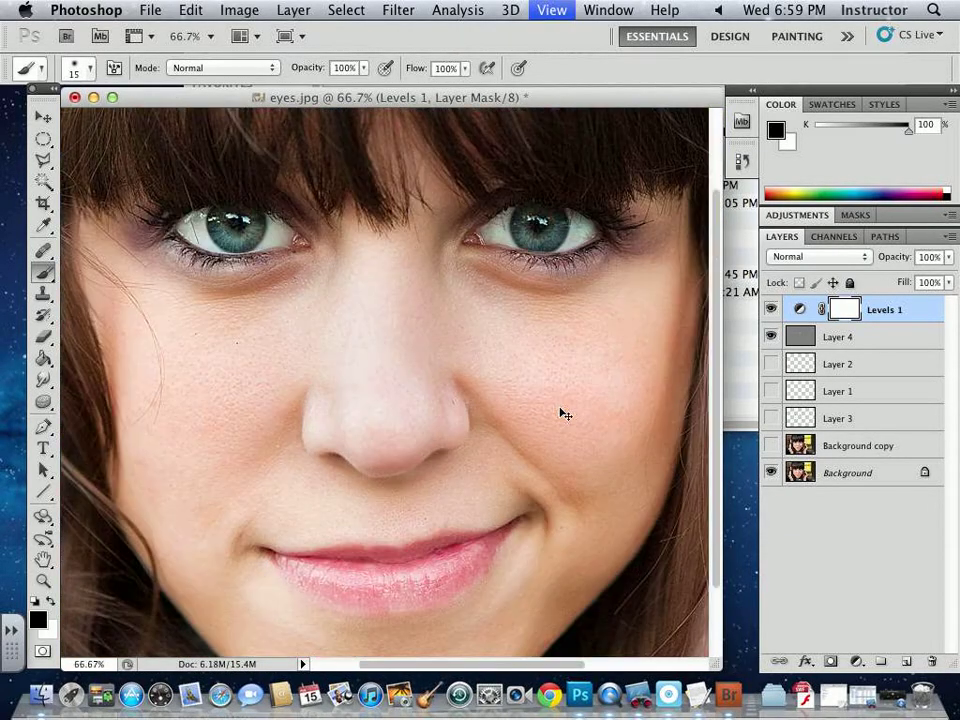
{"action": "scroll", "coordinate": [450, 330], "scroll_direction": "up", "scroll_amount": 3}
{"action": "scroll", "coordinate": [444, 371], "scroll_direction": "left", "scroll_amount": 2}
{"action": "left_click", "coordinate": [772, 337]}
{"action": "left_click", "coordinate": [772, 337]}
{"action": "left_click", "coordinate": [851, 337]}
{"action": "left_click", "coordinate": [950, 258]}
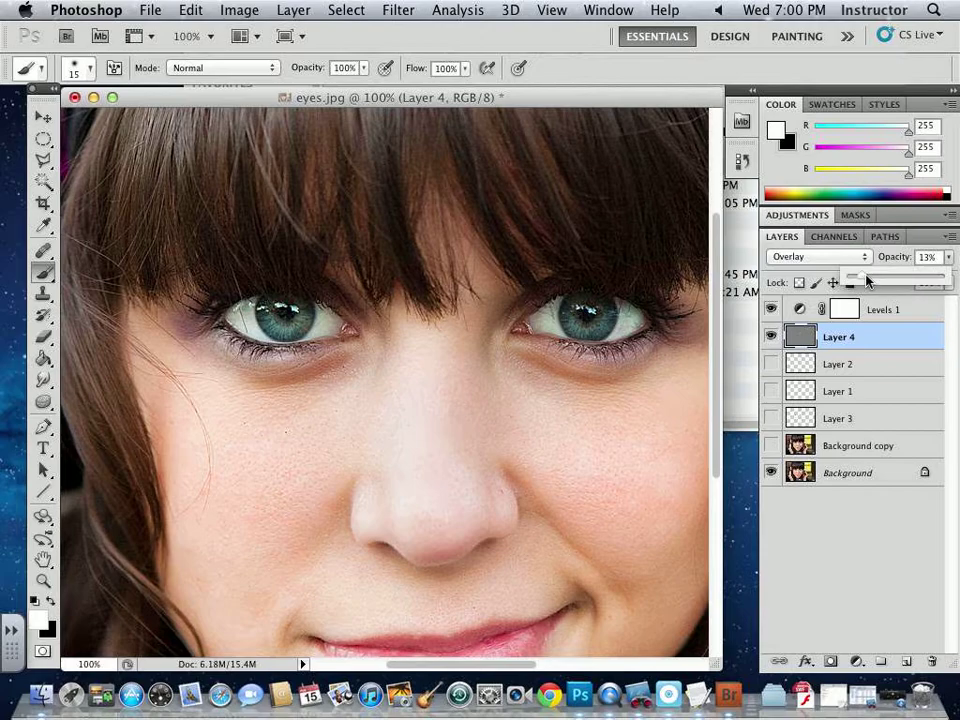
{"action": "left_click_drag", "start_coordinate": [866, 277], "coordinate": [898, 277]}
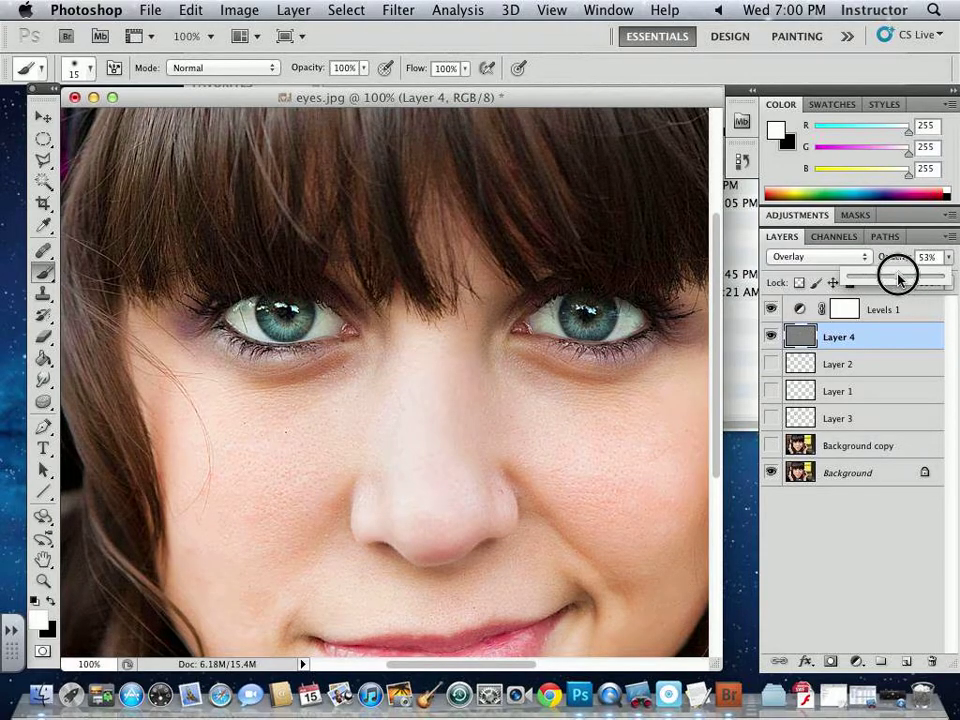
{"action": "key", "text": "super+minus"}
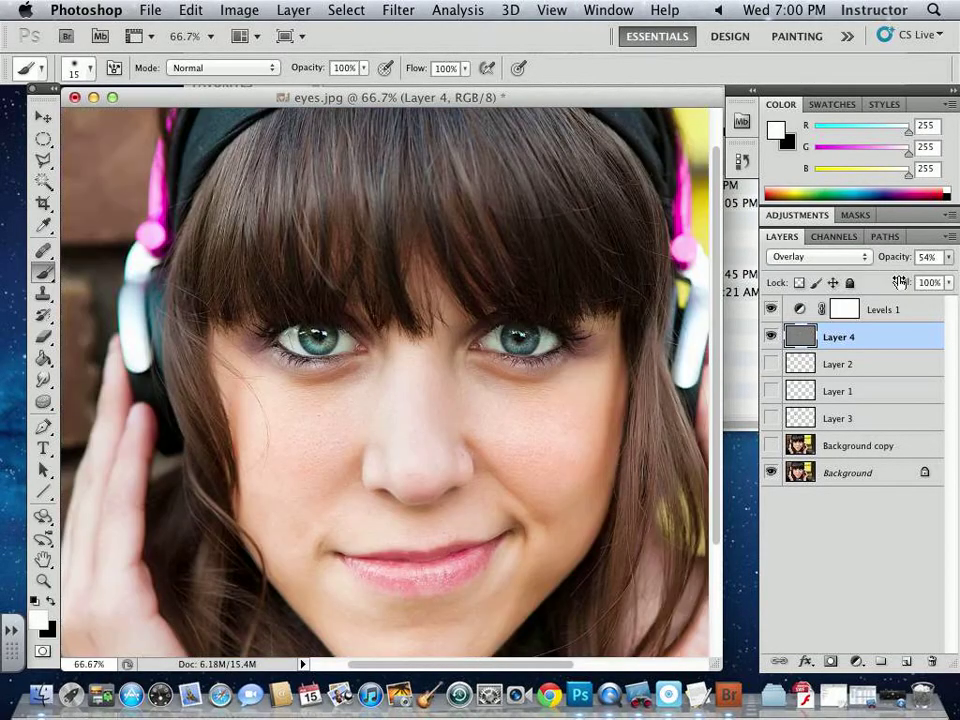
- Compare the whole portrait with and without the Layer 4 iris brightening by hiding and reshowing the layer
{"action": "key", "text": "super+minus"}
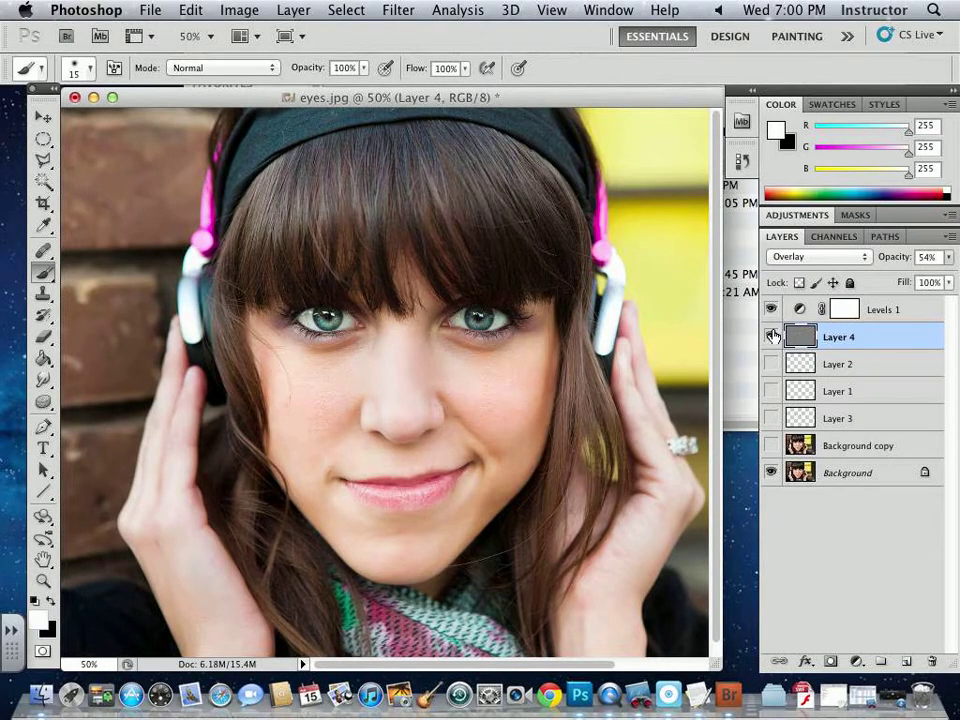
{"action": "left_click", "coordinate": [771, 336]}
{"action": "left_click", "coordinate": [772, 336]}
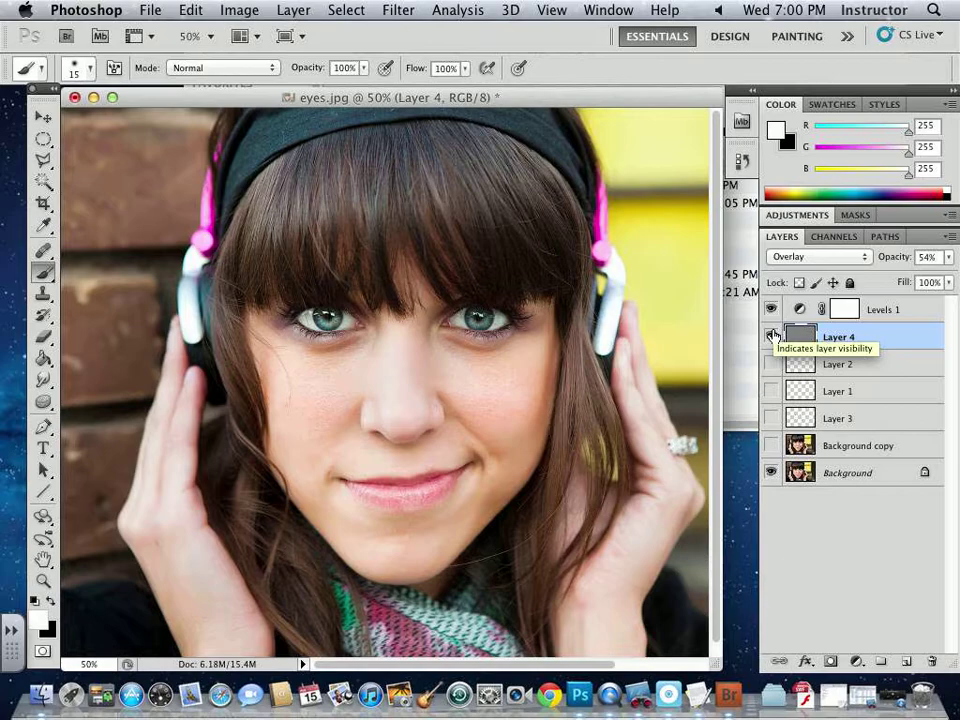
{"action": "left_click", "coordinate": [772, 336]}
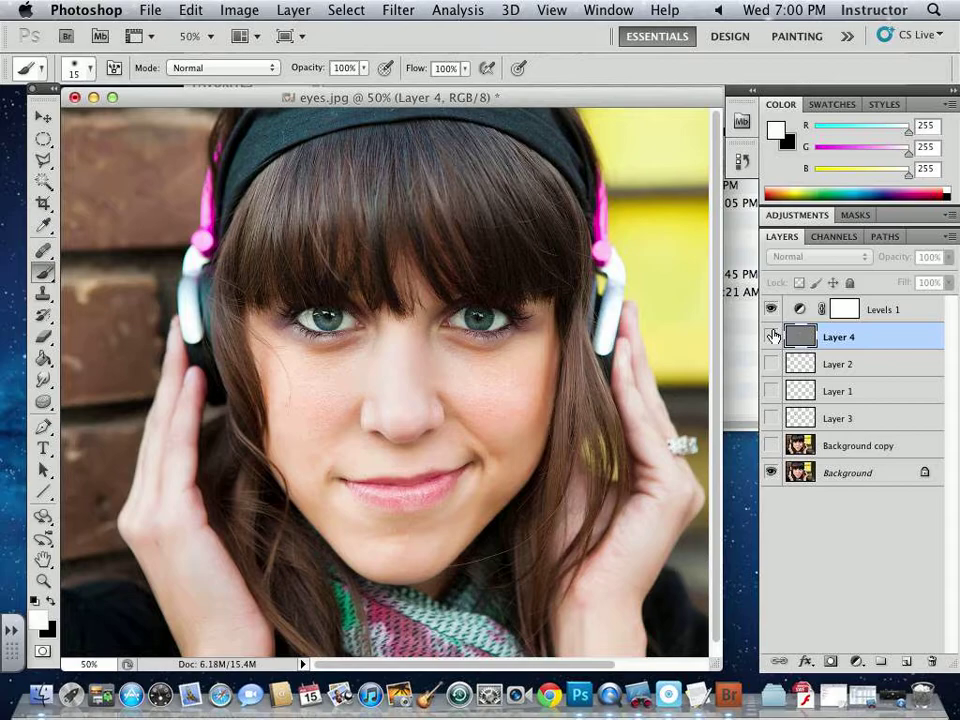
{"action": "left_click", "coordinate": [772, 336]}
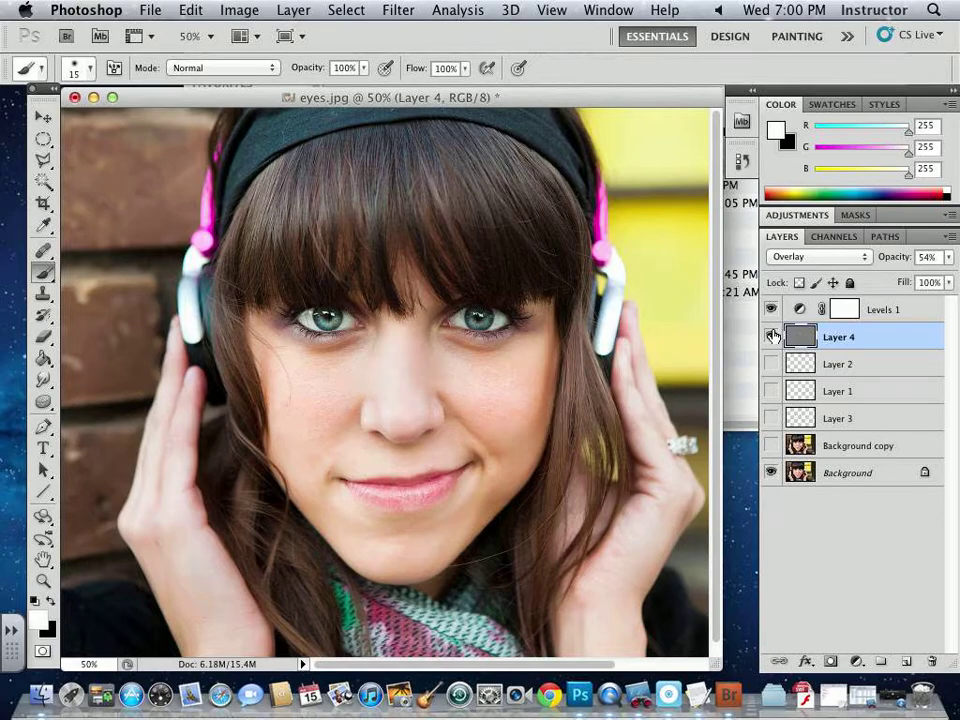
{"action": "scroll", "coordinate": [184, 122], "scroll_direction": "right", "scroll_amount": 2}
{"action": "left_click_drag", "start_coordinate": [193, 100], "coordinate": [228, 96]}
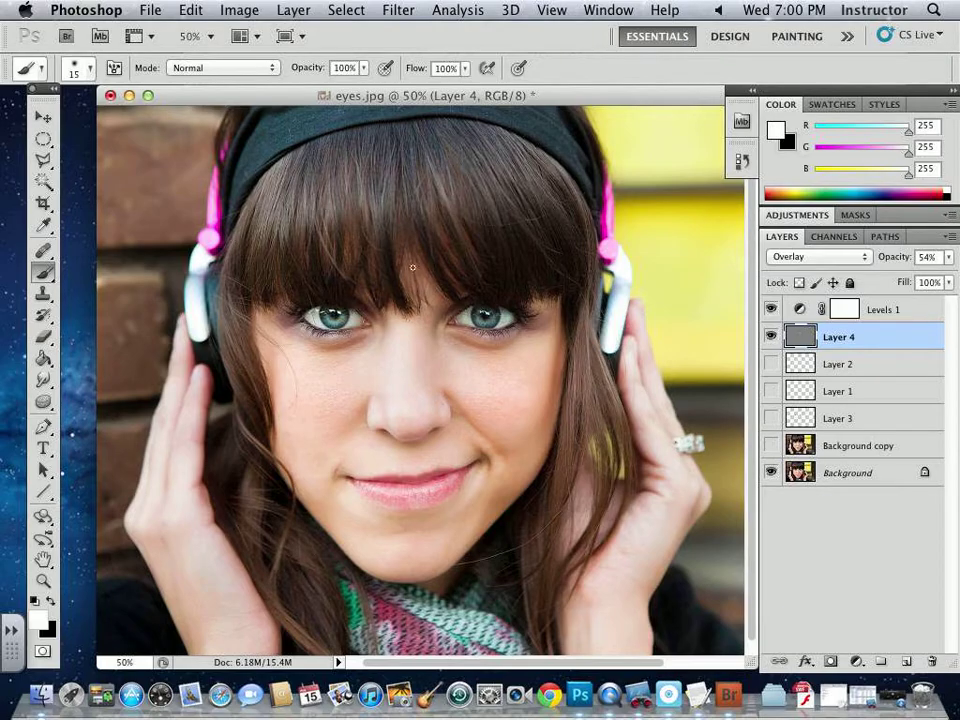
- Create a new layer above Layer 4 and set the foreground color to brown (R 92, G 56, B 0) for the iris on the photo's right side
{"action": "key", "text": "super+equal"}
{"action": "key", "text": "super+equal"}
{"action": "key", "text": "super+equal"}
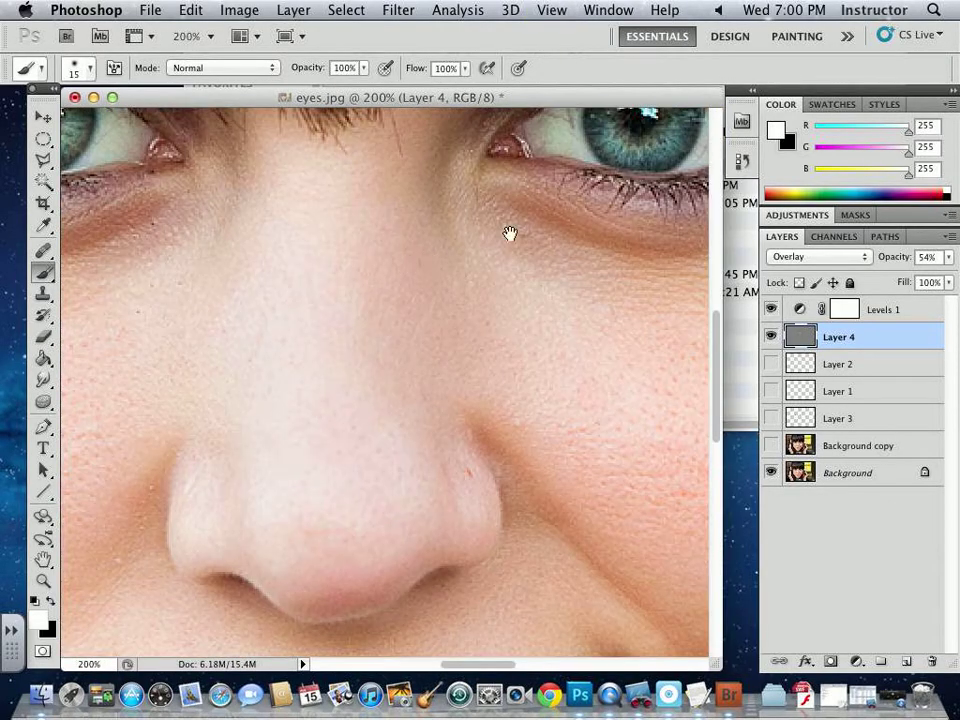
{"action": "left_click_drag", "start_coordinate": [510, 231], "coordinate": [410, 373]}
{"action": "key", "text": "super+equal"}
{"action": "key", "text": "super+equal"}
{"action": "key", "text": "super+equal"}
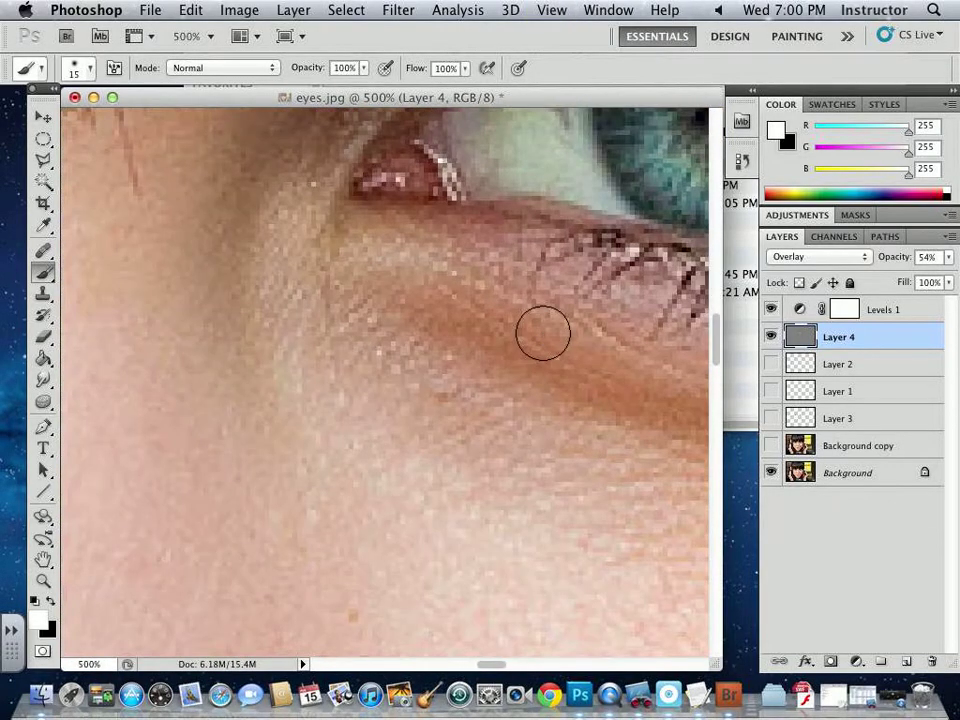
{"action": "left_click_drag", "start_coordinate": [544, 332], "coordinate": [273, 389]}
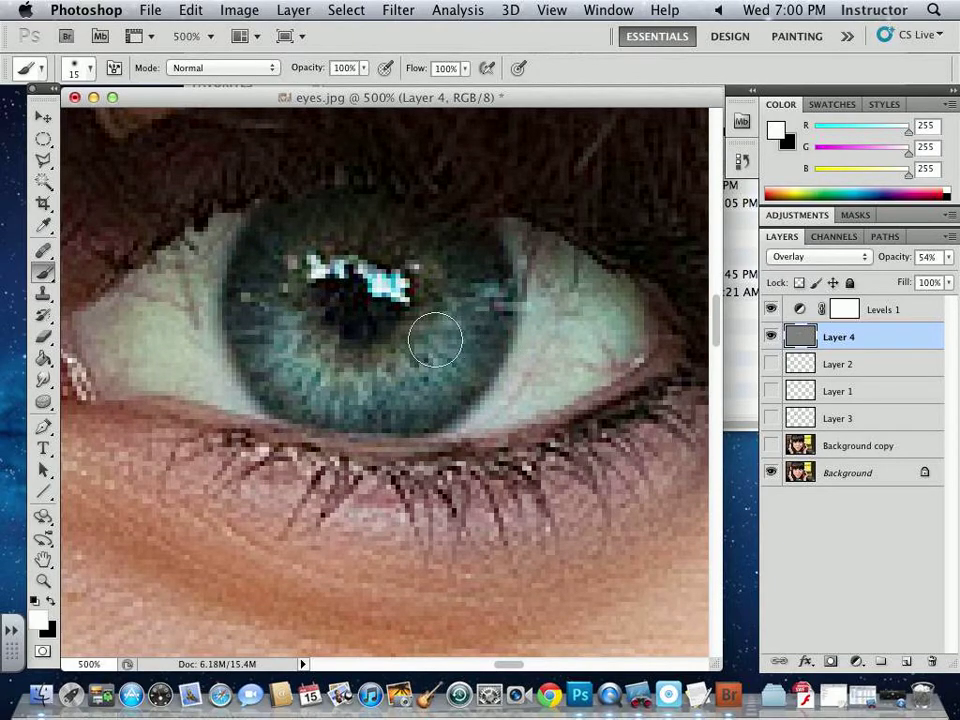
{"action": "left_click", "coordinate": [905, 663]}
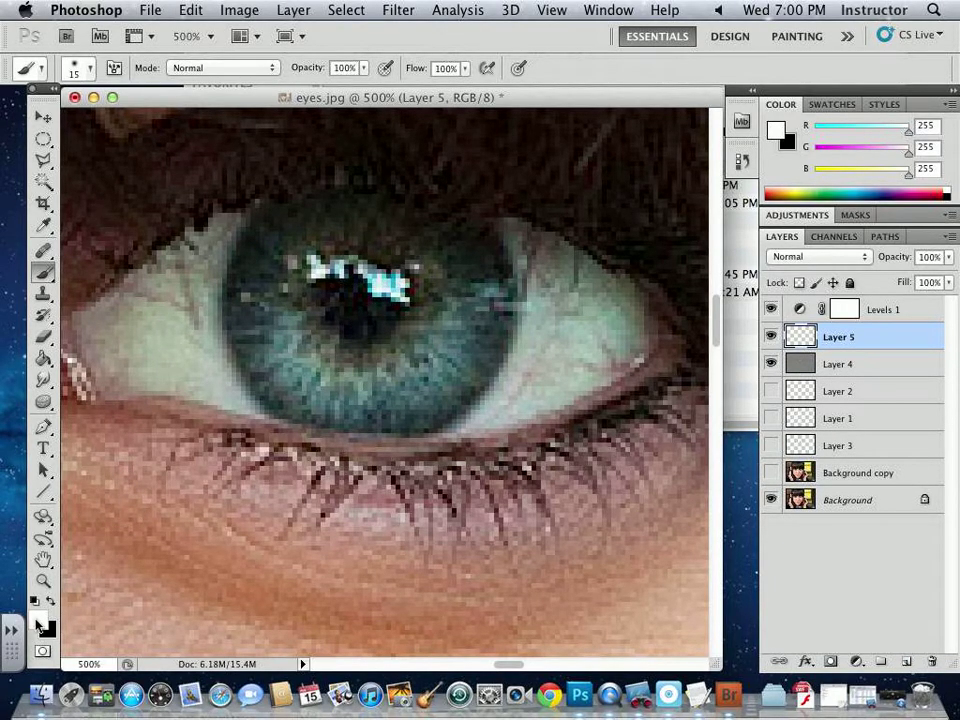
{"action": "left_click", "coordinate": [38, 620]}
{"action": "left_click", "coordinate": [300, 470]}
{"action": "left_click", "coordinate": [684, 470]}
{"action": "left_click", "coordinate": [884, 305]}
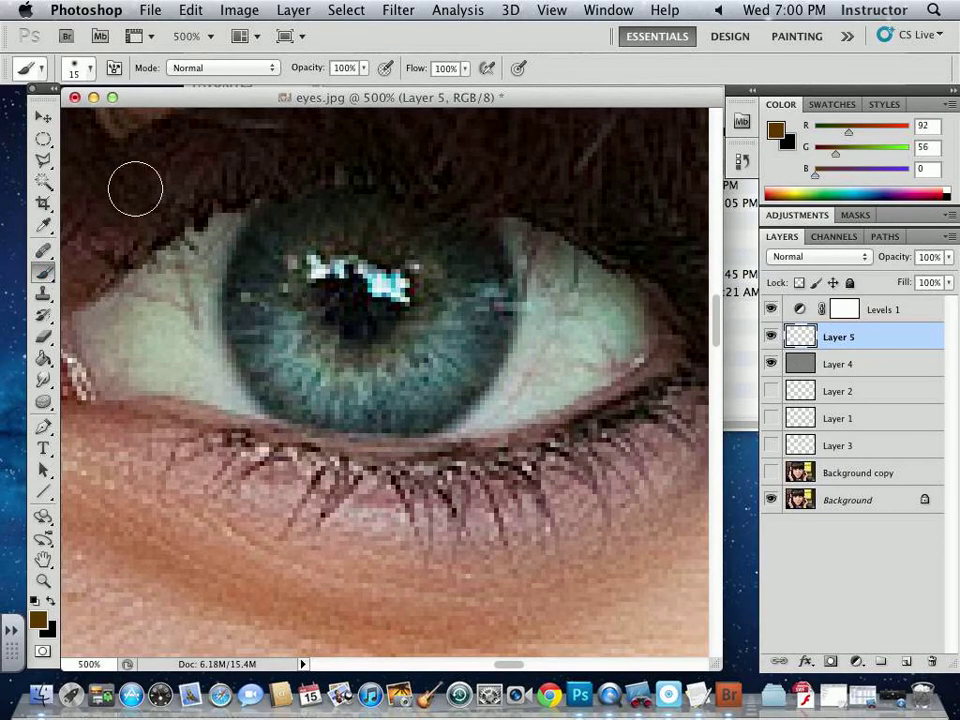
- Reduce the brush size to 3 and paint brown, ray-like strokes around the pupil on Layer 5
{"action": "key", "text": "bracketleft"}
{"action": "key", "text": "bracketleft"}
{"action": "key", "text": "bracketleft"}
{"action": "key", "text": "bracketleft"}
{"action": "key", "text": "bracketleft"}
{"action": "mouse_move", "coordinate": [410, 262]}
{"action": "left_mouse_down"}
{"action": "mouse_move", "coordinate": [410, 315]}
{"action": "mouse_move", "coordinate": [398, 326]}
{"action": "mouse_move", "coordinate": [361, 337]}
{"action": "mouse_move", "coordinate": [329, 326]}
{"action": "mouse_move", "coordinate": [306, 289]}
{"action": "mouse_move", "coordinate": [325, 259]}
{"action": "left_mouse_up"}
{"action": "key", "text": "bracketleft"}
{"action": "key", "text": "bracketleft"}
{"action": "mouse_move", "coordinate": [388, 257]}
{"action": "left_mouse_down"}
{"action": "mouse_move", "coordinate": [410, 291]}
{"action": "mouse_move", "coordinate": [439, 300]}
{"action": "mouse_move", "coordinate": [419, 308]}
{"action": "mouse_move", "coordinate": [431, 333]}
{"action": "mouse_move", "coordinate": [397, 344]}
{"action": "mouse_move", "coordinate": [396, 367]}
{"action": "mouse_move", "coordinate": [377, 348]}
{"action": "mouse_move", "coordinate": [359, 374]}
{"action": "mouse_move", "coordinate": [333, 340]}
{"action": "left_mouse_up"}
{"action": "left_click_drag", "start_coordinate": [297, 298], "coordinate": [279, 285]}
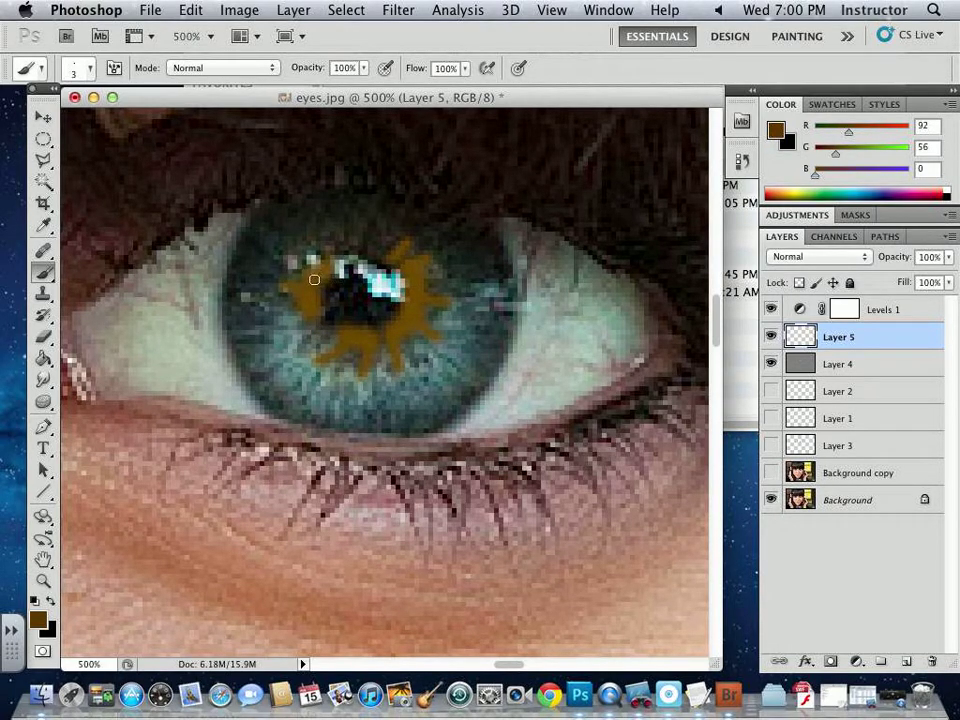
- Set the foreground color to darker brown #402700 and add more strokes around the pupil
{"action": "left_click", "coordinate": [45, 624]}
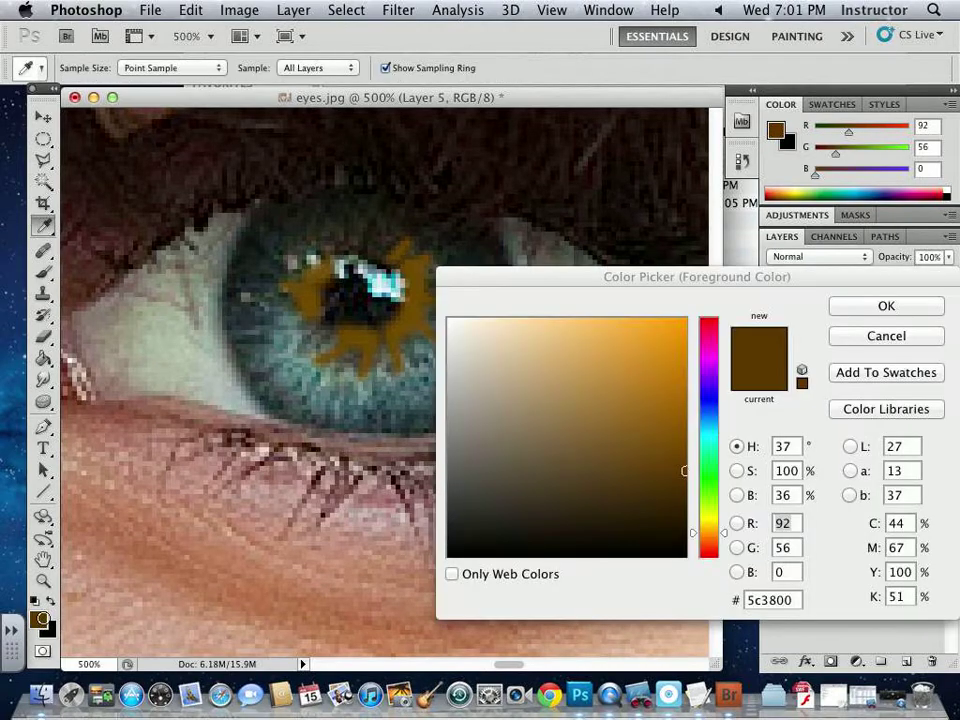
{"action": "left_click_drag", "start_coordinate": [619, 525], "coordinate": [690, 497]}
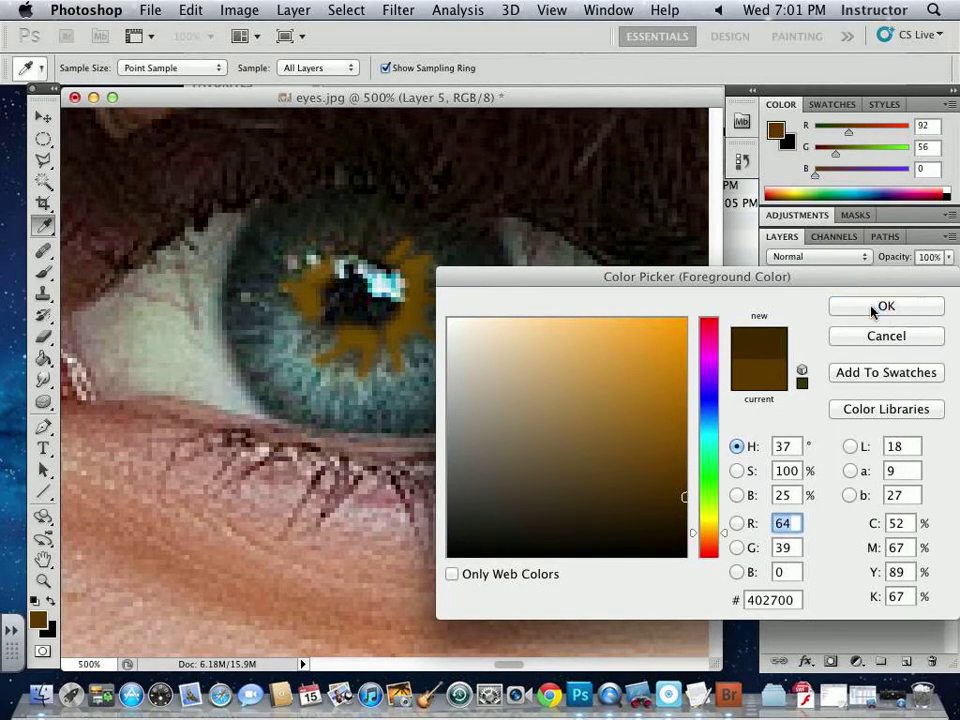
{"action": "left_click", "coordinate": [878, 308]}
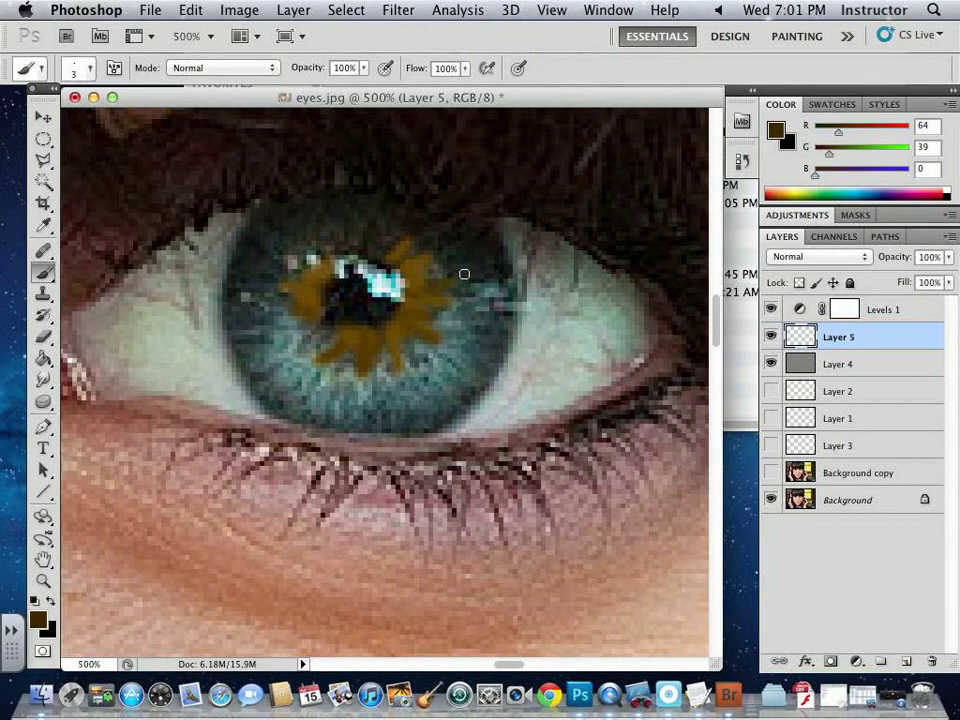
- Compare the Color and Multiply blend modes on Layer 5 and keep it on Color
{"action": "left_click", "coordinate": [825, 257]}
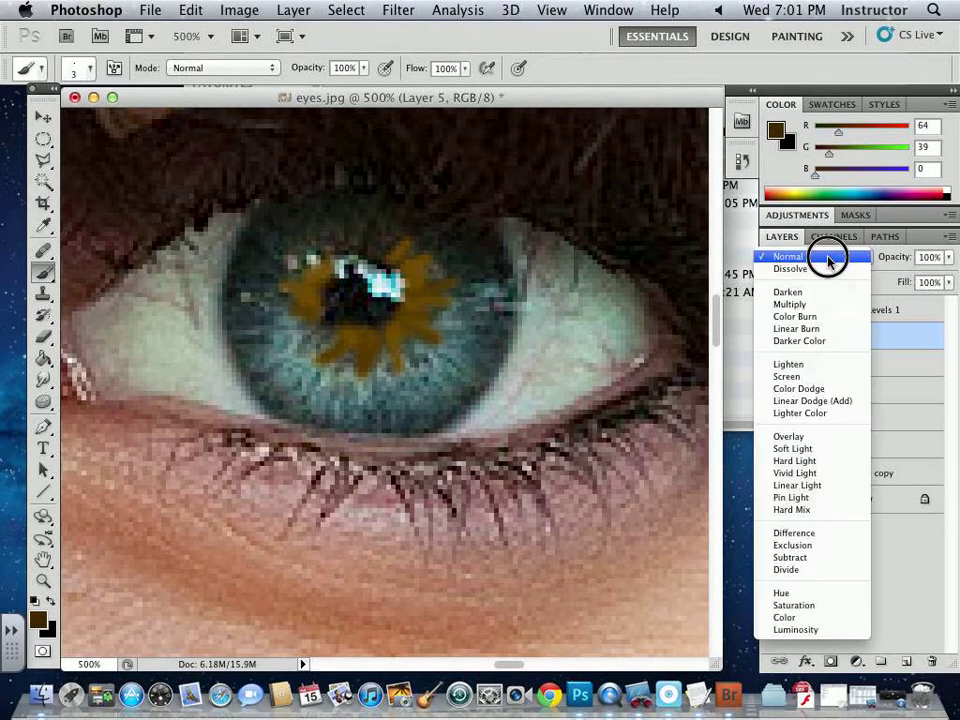
{"action": "left_click", "coordinate": [825, 619]}
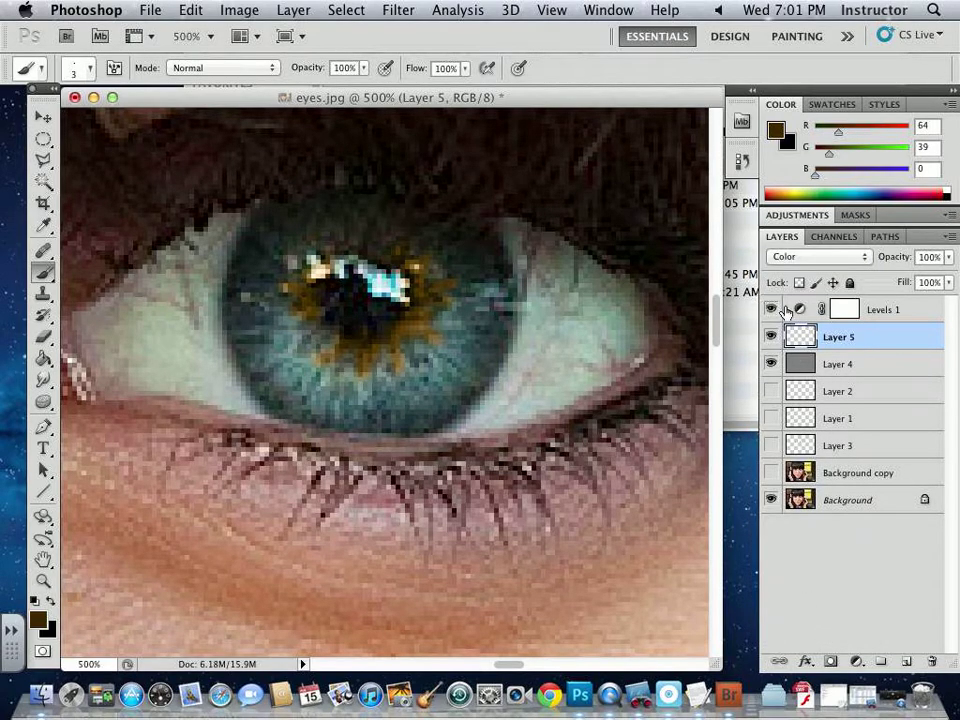
{"action": "left_click", "coordinate": [798, 256]}
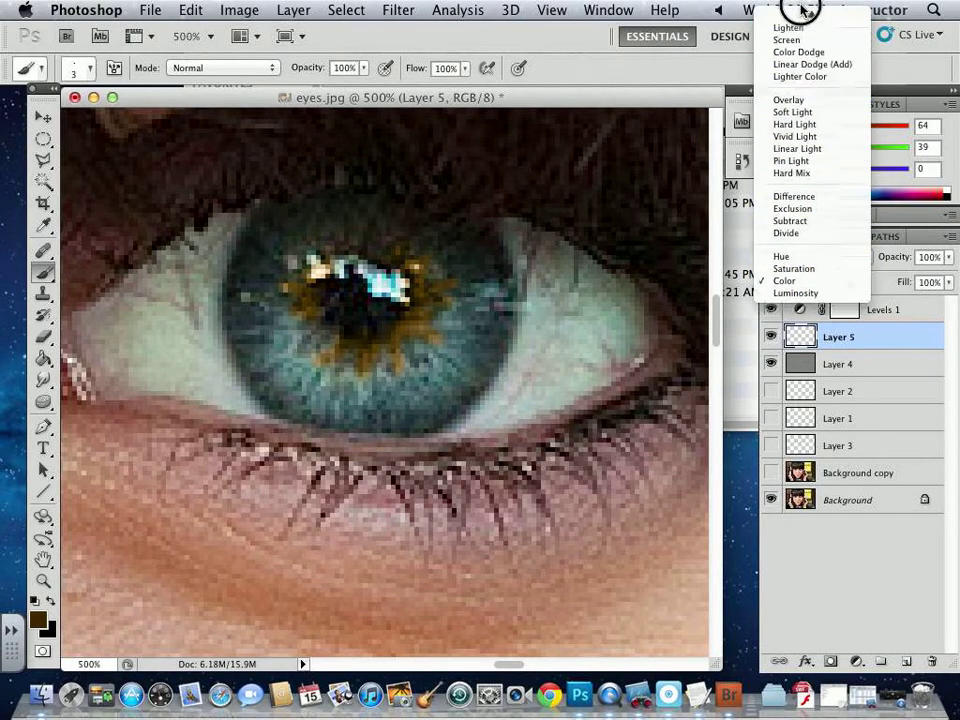
{"action": "left_click", "coordinate": [800, 64]}
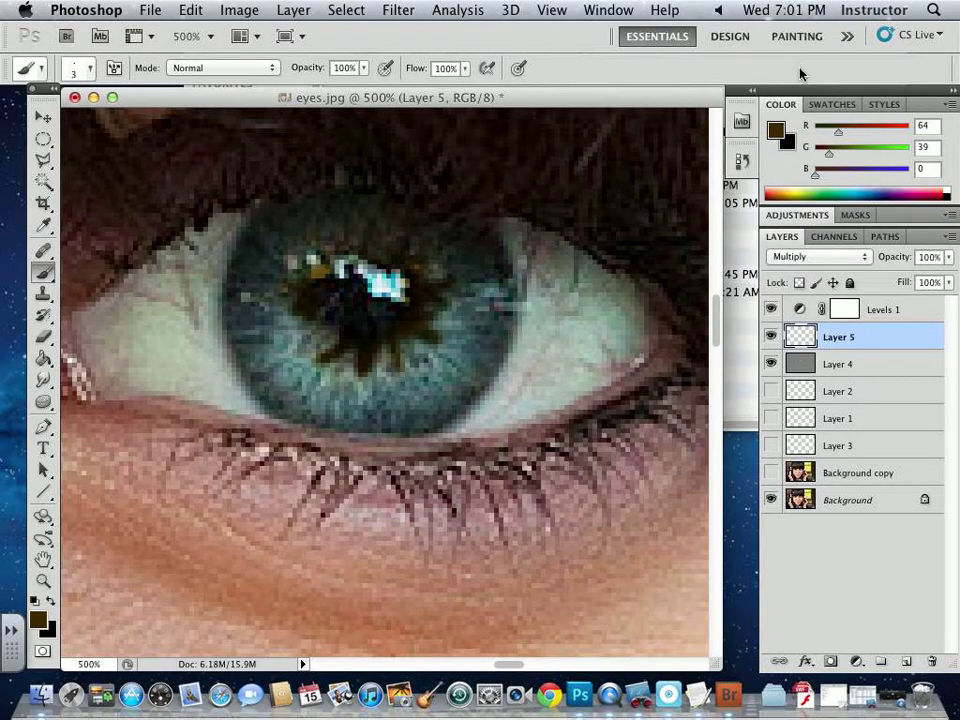
{"action": "left_click", "coordinate": [808, 257]}
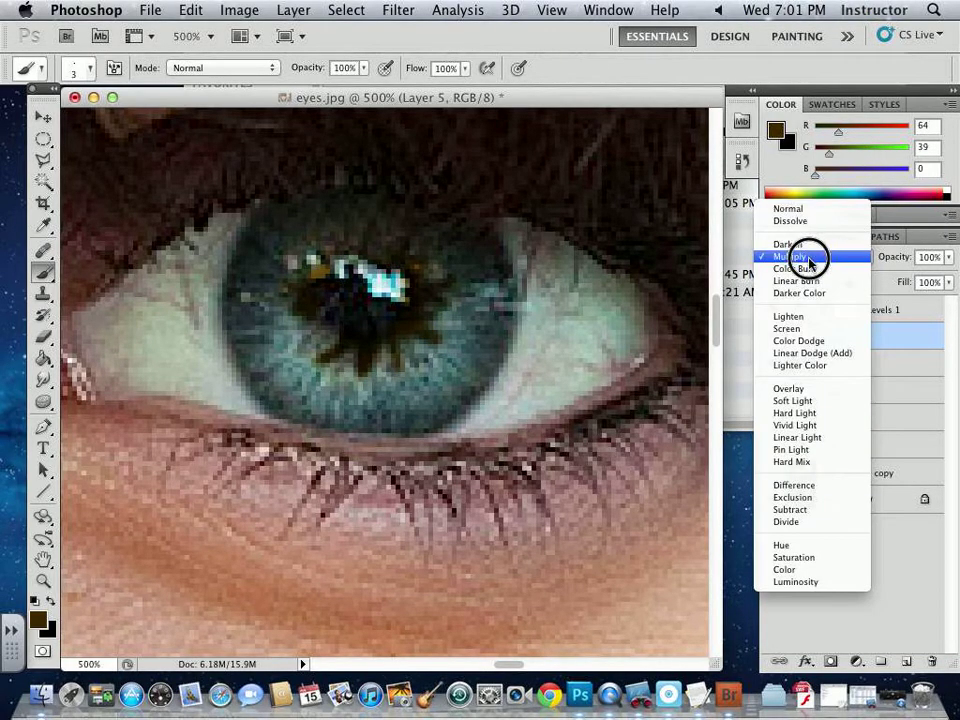
{"action": "left_click", "coordinate": [790, 570]}
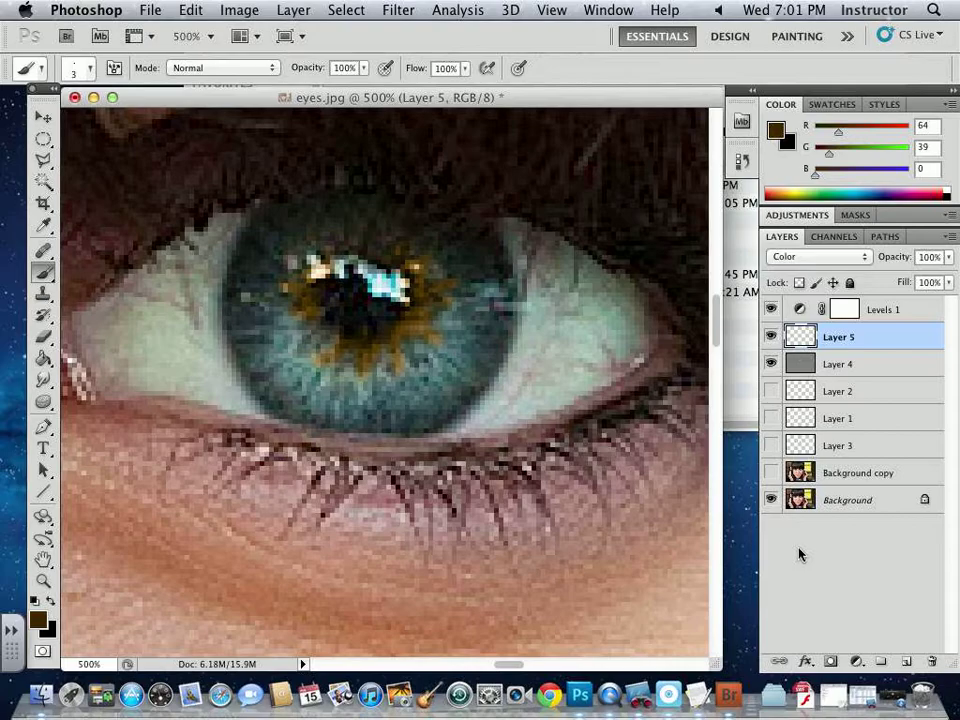
{"action": "key", "text": "super+minus"}
{"action": "key", "text": "super+minus"}
{"action": "key", "text": "super+minus"}
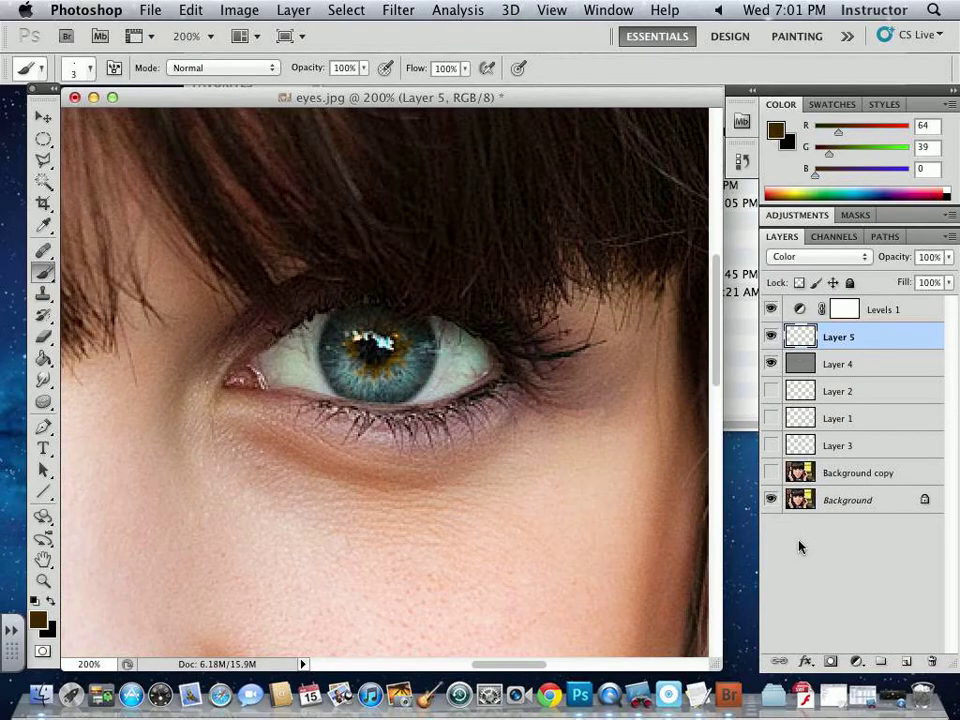
- Apply a Gaussian Blur with a 2.0-pixel radius to the brown iris strokes on Layer 5
{"action": "key", "text": "super+minus"}
{"action": "key", "text": "super+minus"}
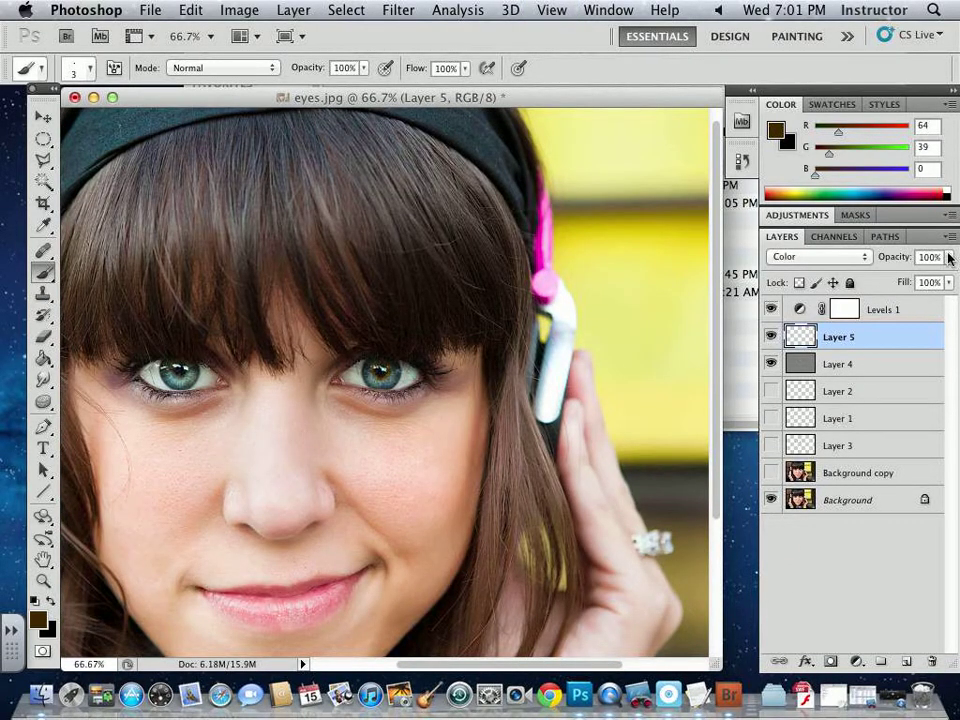
{"action": "key", "text": "super+plus"}
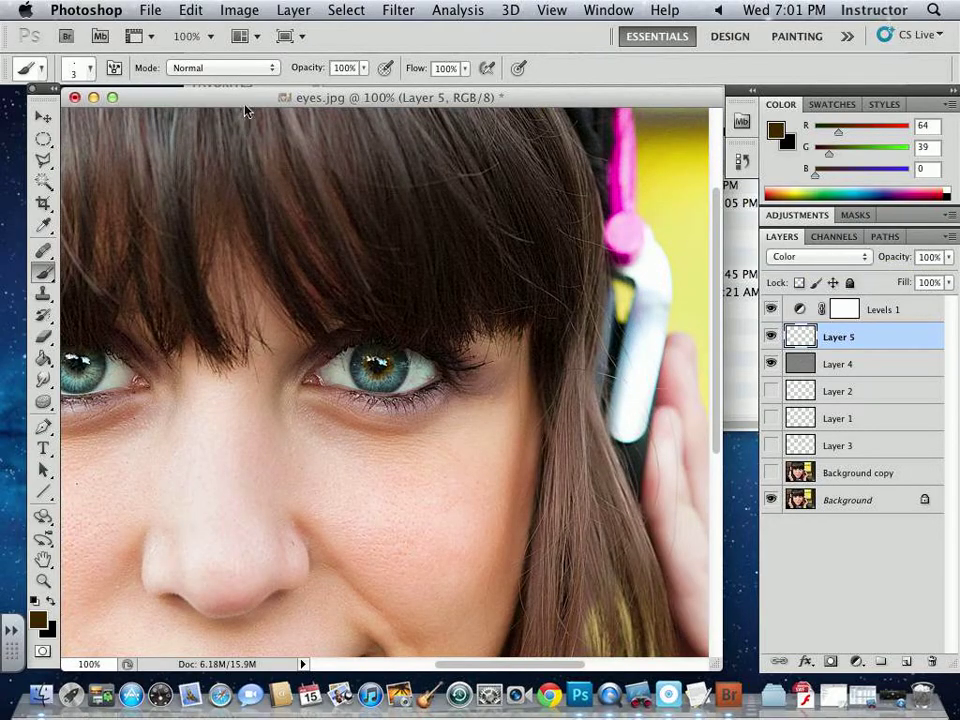
{"action": "left_click", "coordinate": [346, 10]}
{"action": "mouse_move", "coordinate": [398, 10]}
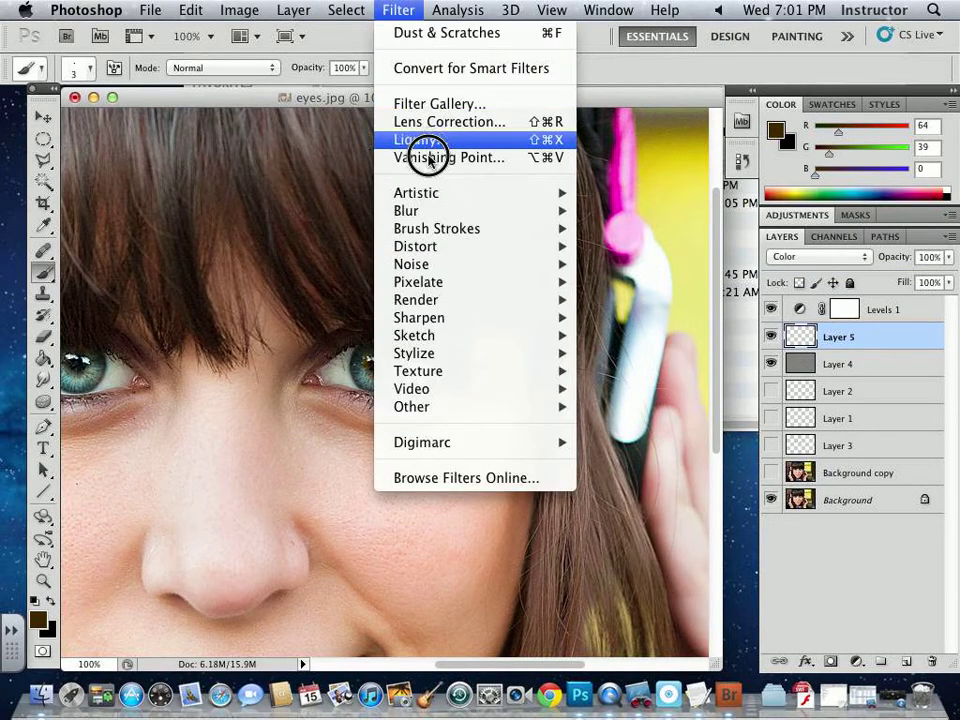
{"action": "mouse_move", "coordinate": [432, 226]}
{"action": "mouse_move", "coordinate": [508, 212]}
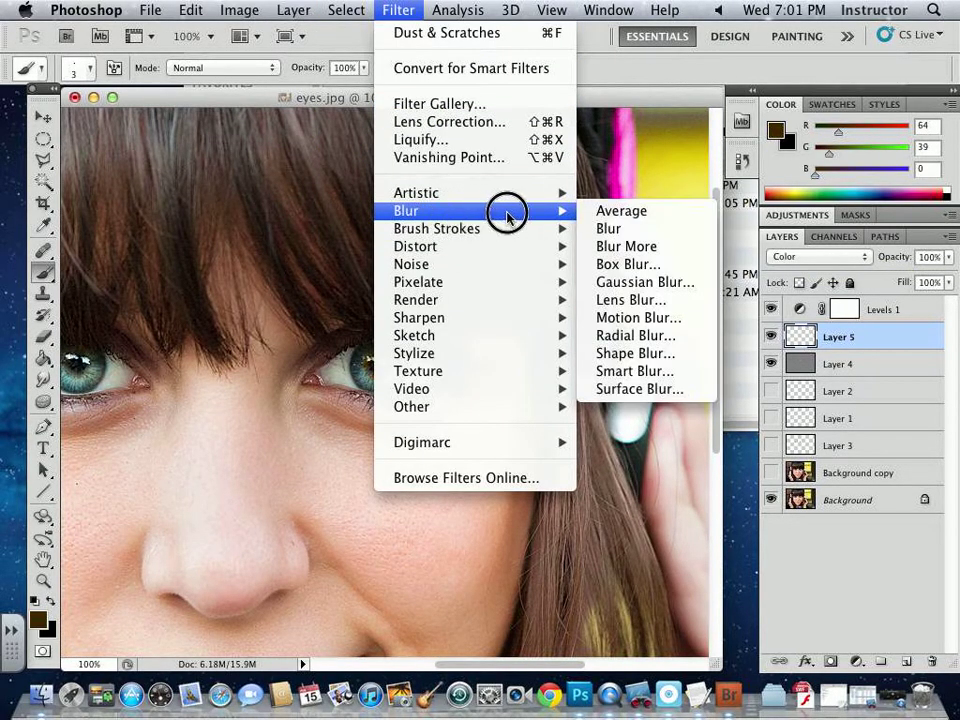
{"action": "left_click", "coordinate": [612, 282]}
{"action": "left_click", "coordinate": [611, 435]}
{"action": "mouse_move", "coordinate": [686, 479]}
{"action": "left_mouse_down"}
{"action": "mouse_move", "coordinate": [650, 487]}
{"action": "mouse_move", "coordinate": [673, 474]}
{"action": "mouse_move", "coordinate": [684, 482]}
{"action": "left_mouse_up"}
{"action": "left_click", "coordinate": [936, 223]}
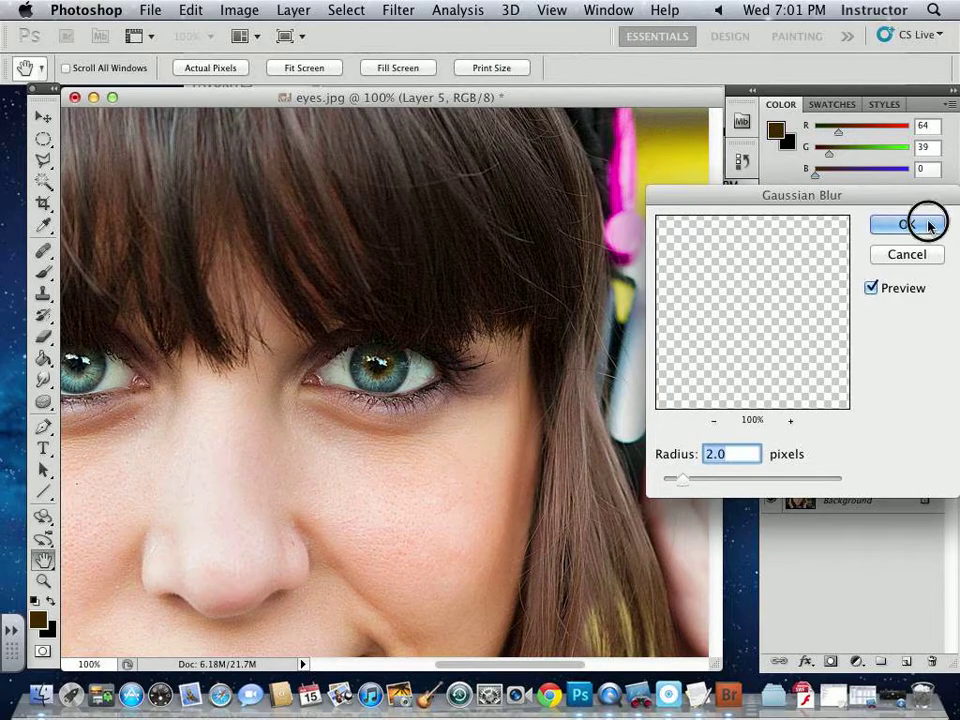
{"action": "key", "text": "b"}
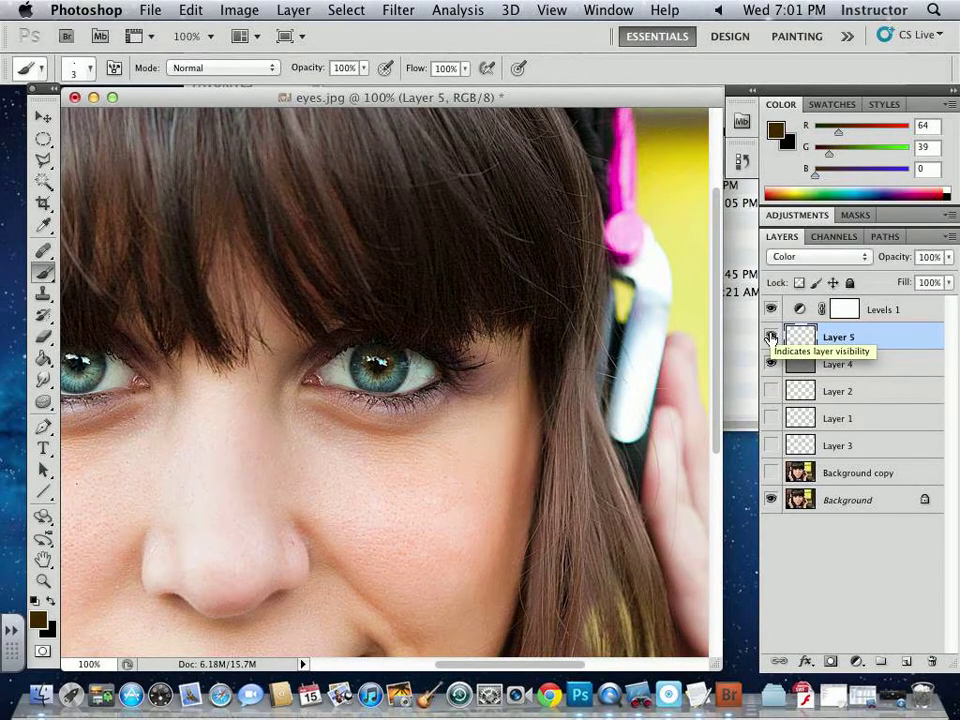
- Compare the eye with and without Layer 5, both close up and at full-face view
{"action": "key", "text": "super+equal"}
{"action": "key", "text": "super+equal"}
{"action": "left_click", "coordinate": [770, 337]}
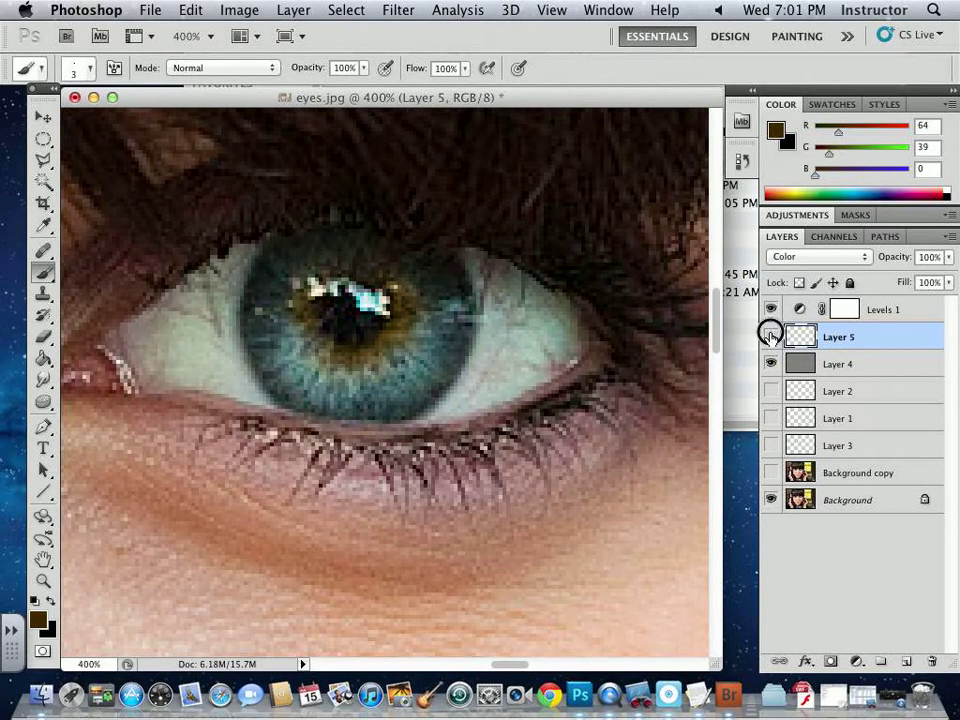
{"action": "left_click", "coordinate": [770, 337]}
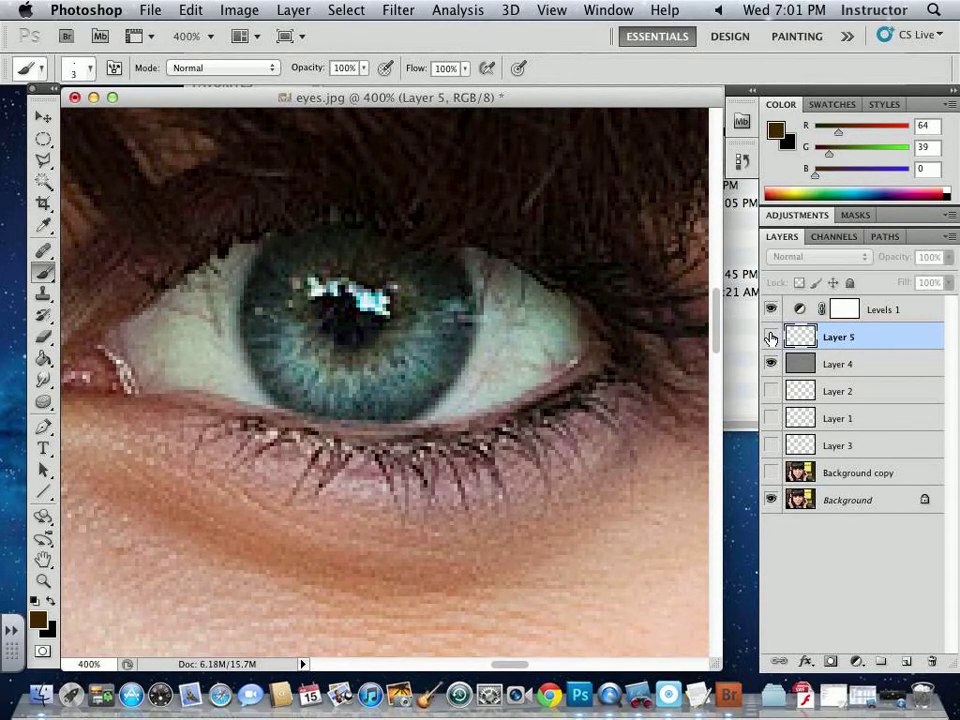
{"action": "key", "text": "super+minus"}
{"action": "key", "text": "super+minus"}
{"action": "key", "text": "super+minus"}
{"action": "key", "text": "super+minus"}
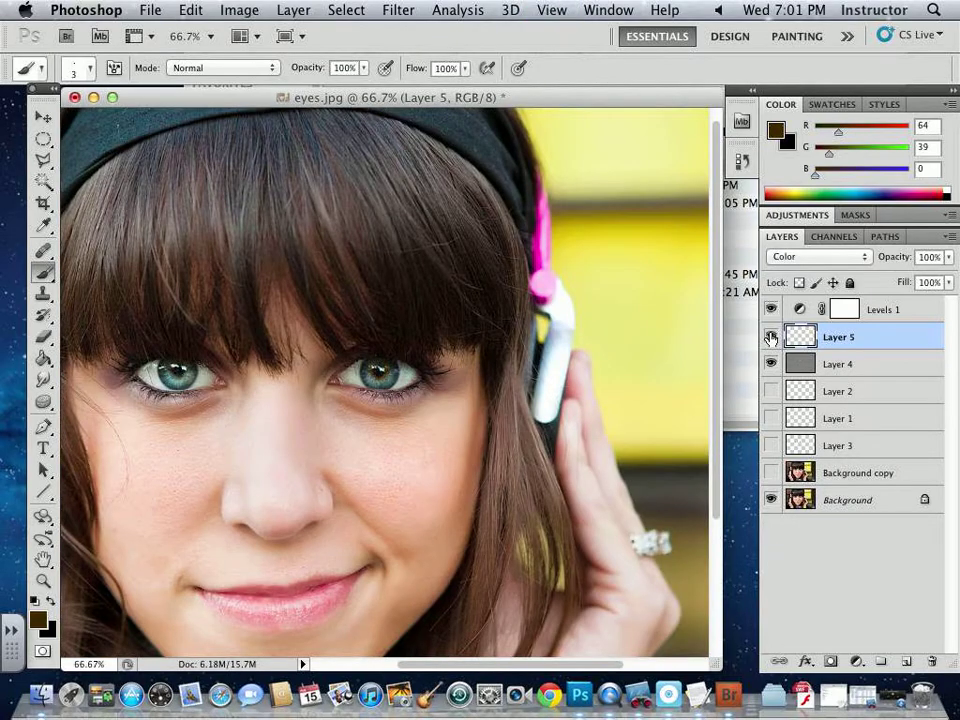
- Close eyes.jpg and open hue_sat_erase.psd from the Students_6 folder in Finder
{"action": "left_click_drag", "start_coordinate": [141, 96], "coordinate": [223, 122]}
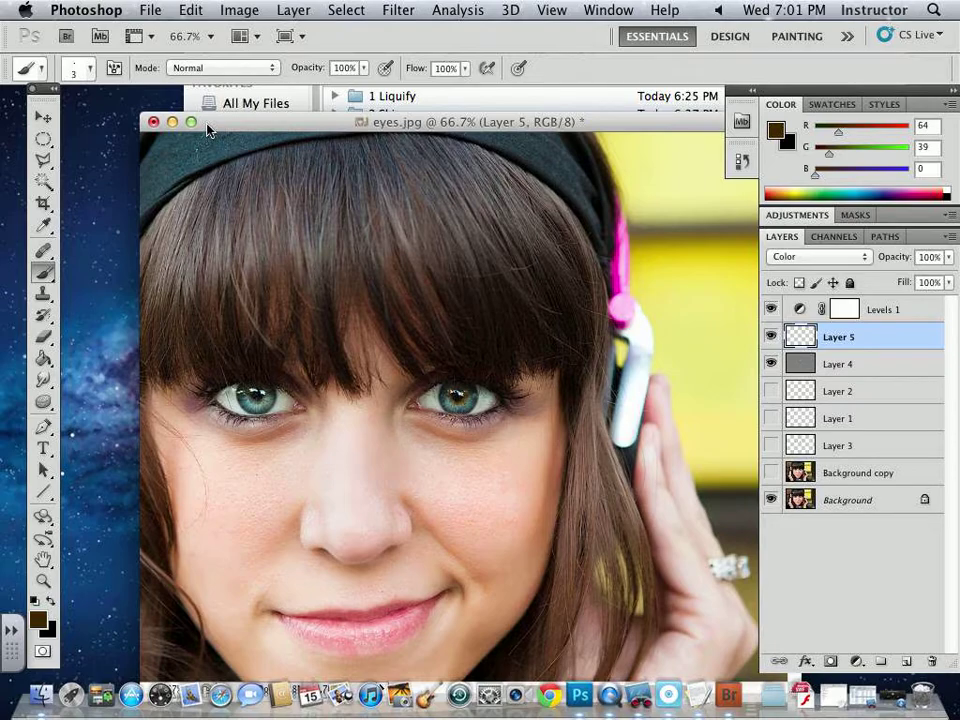
{"action": "left_click", "coordinate": [154, 122]}
{"action": "left_click", "coordinate": [426, 266]}
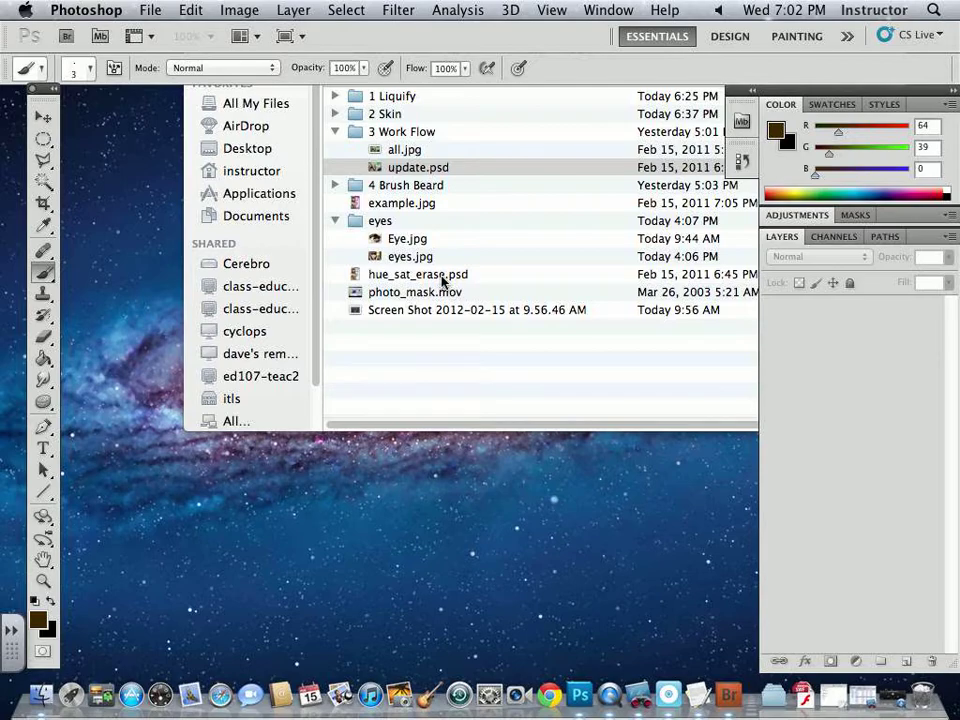
{"action": "left_click", "coordinate": [440, 278]}
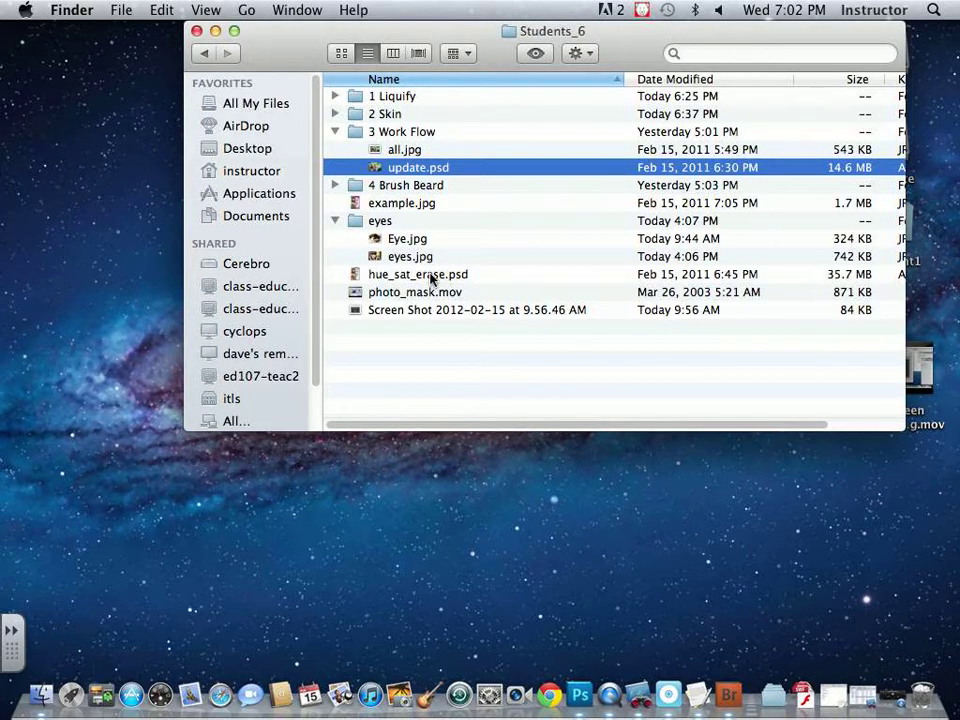
{"action": "double_click", "coordinate": [432, 276]}
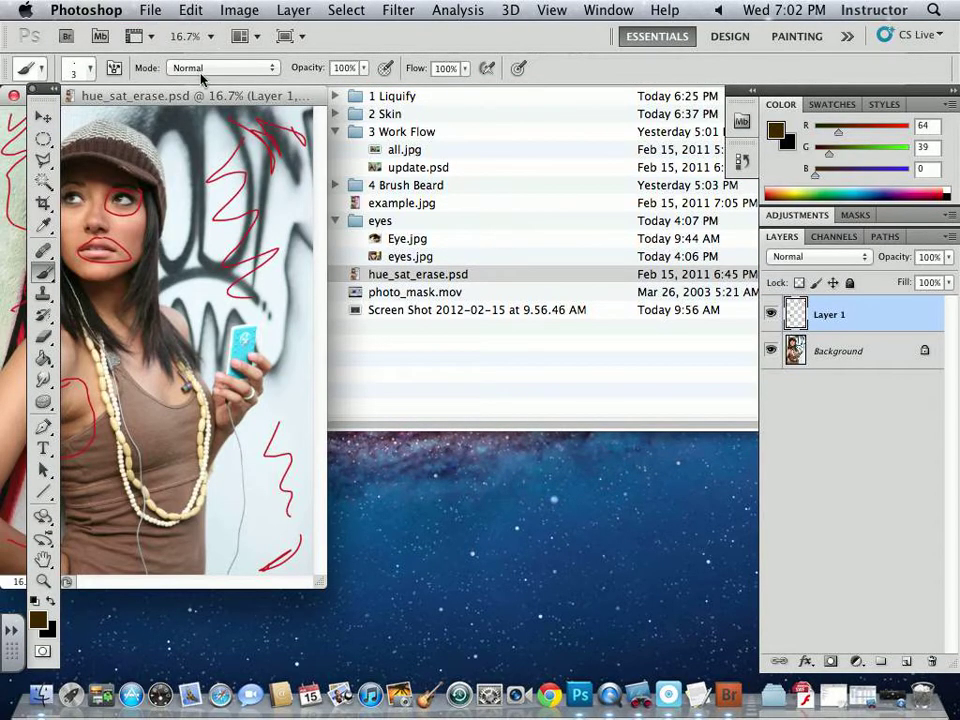
- Hide the red markings on Layer 1 and duplicate the Background layer
{"action": "left_click_drag", "start_coordinate": [240, 97], "coordinate": [390, 95]}
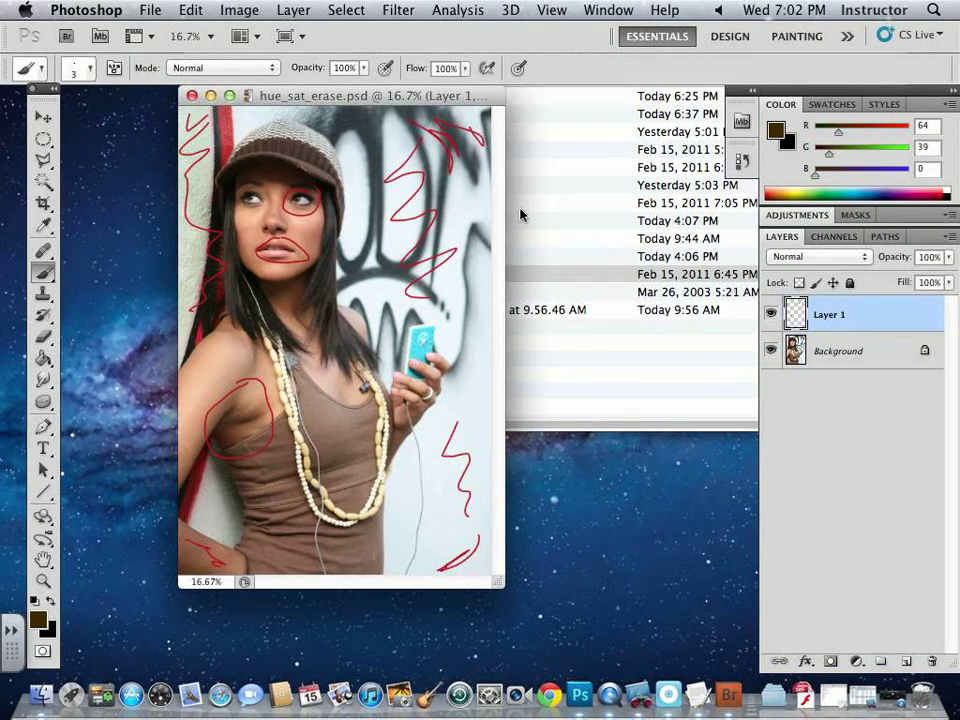
{"action": "left_click", "coordinate": [770, 314]}
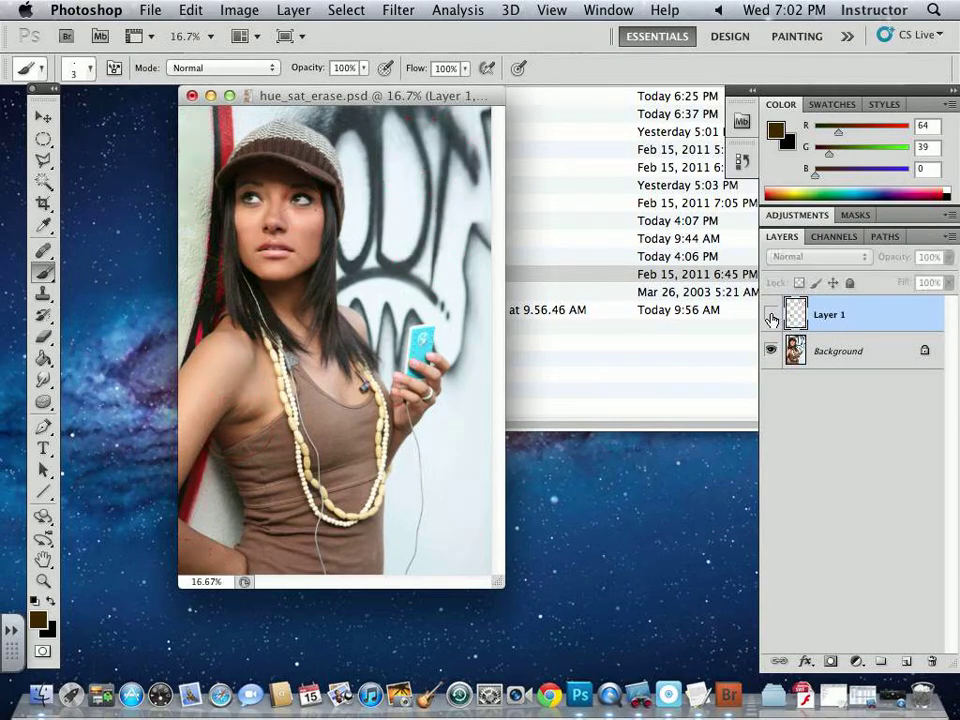
{"action": "left_click_drag", "start_coordinate": [859, 349], "coordinate": [906, 661]}
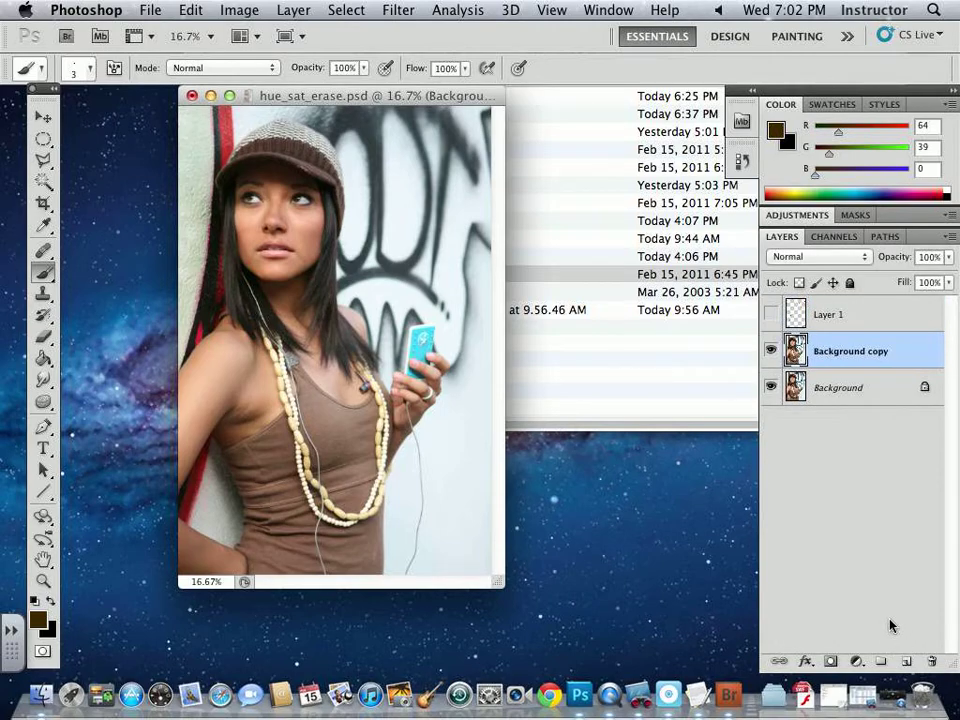
- Adjust Hue/Saturation on Background copy: raise saturation to +83 and shift the hue until the skin turns green and the wall purple
{"action": "key", "text": "super+u"}
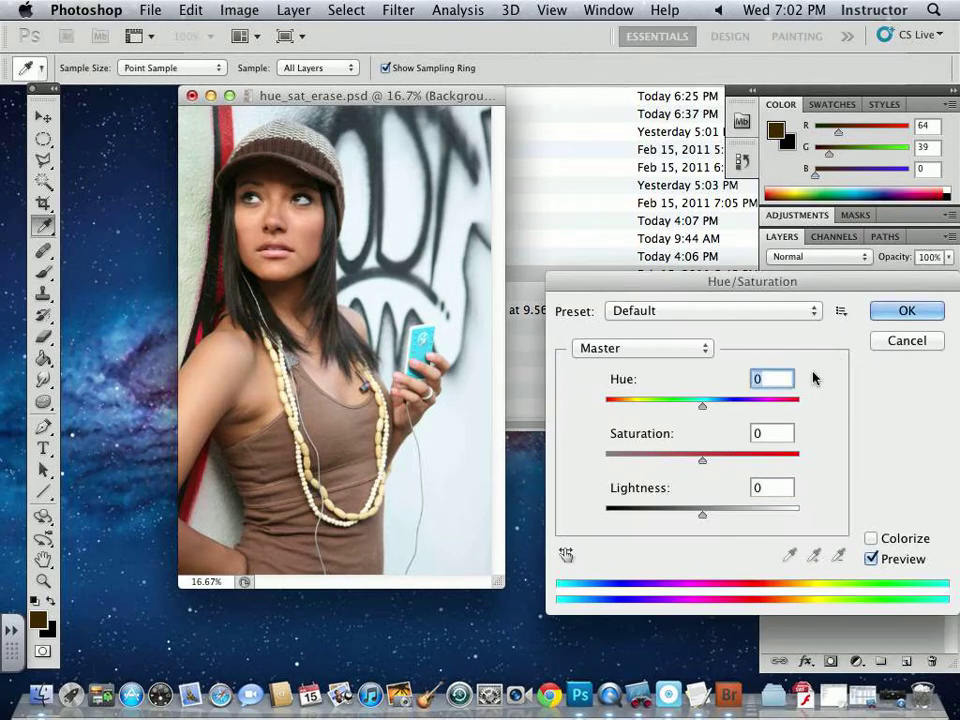
{"action": "left_click_drag", "start_coordinate": [701, 457], "coordinate": [784, 459]}
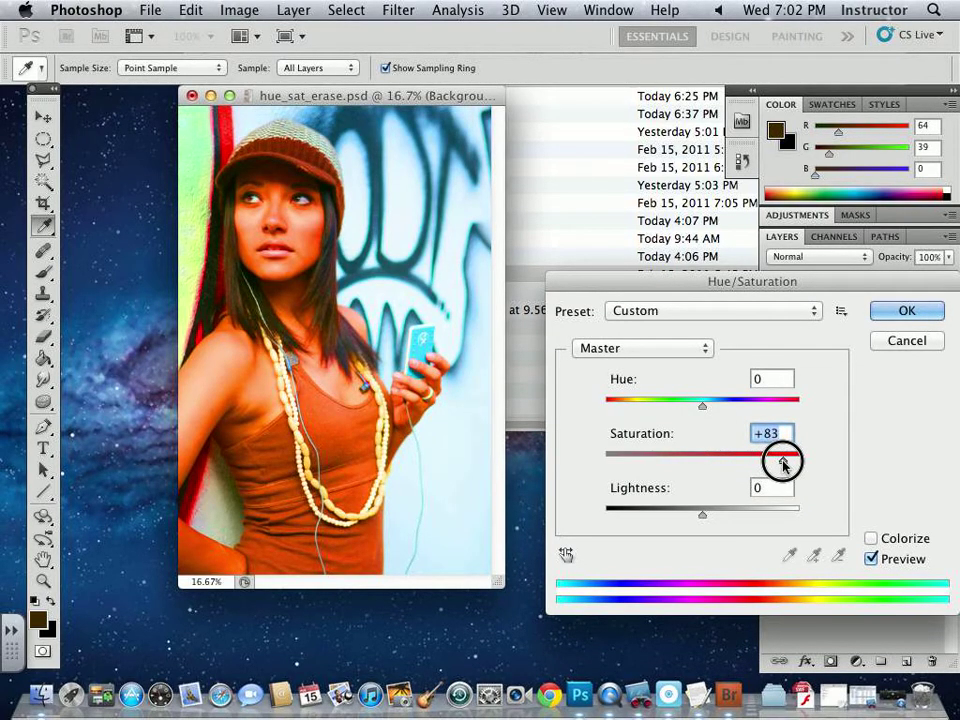
{"action": "left_click_drag", "start_coordinate": [708, 407], "coordinate": [753, 406]}
{"action": "left_click", "coordinate": [883, 320]}
{"action": "key", "text": "b"}
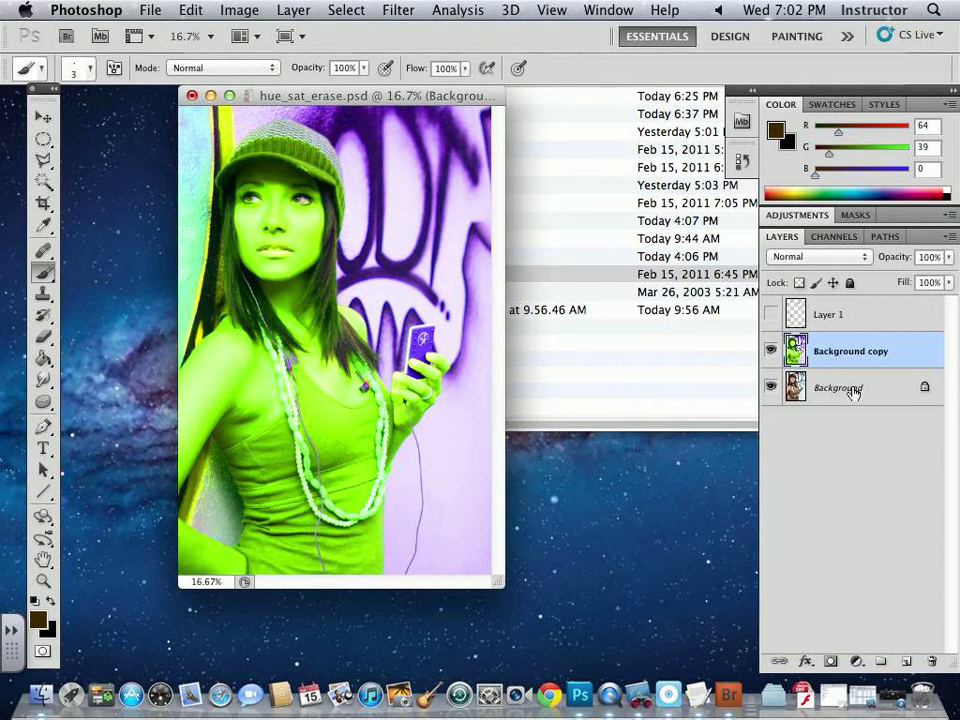
- Add a layer mask to Background copy and paint black over the woman with a size 600 brush to restore her original colors
{"action": "left_click", "coordinate": [830, 662]}
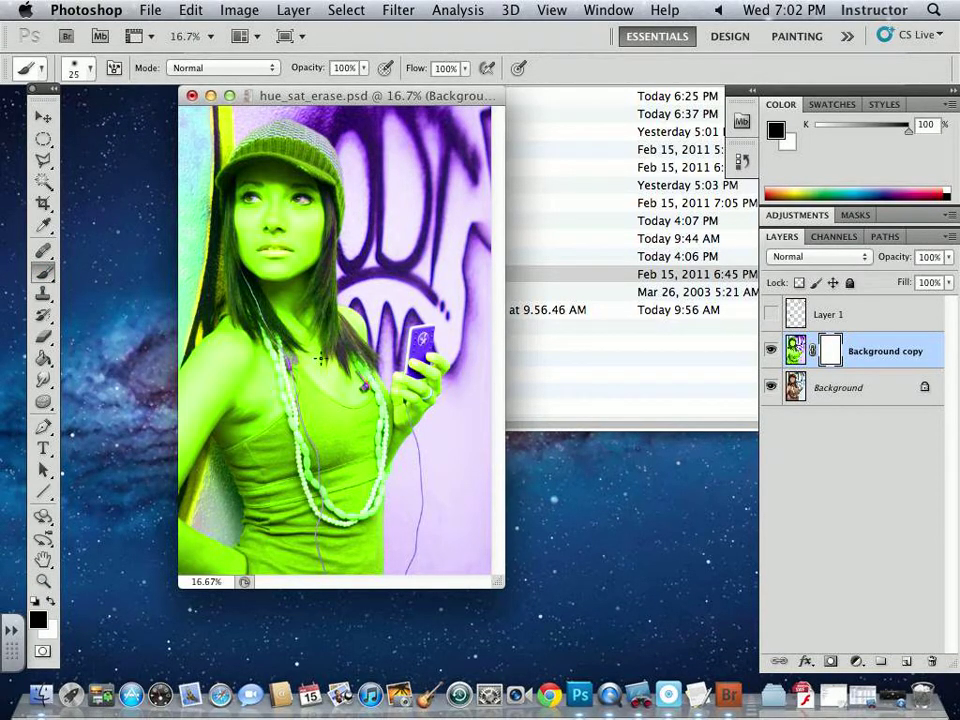
{"action": "key", "text": "bracketright"}
{"action": "key", "text": "bracketright"}
{"action": "key", "text": "bracketright"}
{"action": "key", "text": "bracketright"}
{"action": "key", "text": "bracketright"}
{"action": "key", "text": "bracketright"}
{"action": "key", "text": "bracketright"}
{"action": "key", "text": "bracketright"}
{"action": "key", "text": "bracketright"}
{"action": "key", "text": "bracketright"}
{"action": "left_click", "coordinate": [276, 197]}
{"action": "mouse_move", "coordinate": [276, 197]}
{"action": "left_mouse_down"}
{"action": "mouse_move", "coordinate": [245, 195]}
{"action": "mouse_move", "coordinate": [246, 343]}
{"action": "mouse_move", "coordinate": [146, 497]}
{"action": "left_mouse_up"}
{"action": "mouse_move", "coordinate": [128, 565]}
{"action": "left_mouse_down"}
{"action": "mouse_move", "coordinate": [212, 575]}
{"action": "mouse_move", "coordinate": [278, 607]}
{"action": "mouse_move", "coordinate": [289, 400]}
{"action": "mouse_move", "coordinate": [295, 597]}
{"action": "mouse_move", "coordinate": [243, 495]}
{"action": "mouse_move", "coordinate": [285, 285]}
{"action": "mouse_move", "coordinate": [356, 410]}
{"action": "mouse_move", "coordinate": [356, 568]}
{"action": "mouse_move", "coordinate": [350, 478]}
{"action": "mouse_move", "coordinate": [389, 415]}
{"action": "mouse_move", "coordinate": [400, 370]}
{"action": "mouse_move", "coordinate": [422, 357]}
{"action": "mouse_move", "coordinate": [418, 386]}
{"action": "mouse_move", "coordinate": [334, 478]}
{"action": "mouse_move", "coordinate": [317, 215]}
{"action": "mouse_move", "coordinate": [304, 172]}
{"action": "mouse_move", "coordinate": [266, 184]}
{"action": "mouse_move", "coordinate": [252, 309]}
{"action": "mouse_move", "coordinate": [196, 451]}
{"action": "mouse_move", "coordinate": [222, 369]}
{"action": "mouse_move", "coordinate": [244, 352]}
{"action": "mouse_move", "coordinate": [183, 483]}
{"action": "mouse_move", "coordinate": [240, 555]}
{"action": "mouse_move", "coordinate": [315, 568]}
{"action": "mouse_move", "coordinate": [369, 557]}
{"action": "left_mouse_up"}
{"action": "left_click", "coordinate": [770, 350]}
{"action": "left_click", "coordinate": [770, 350]}
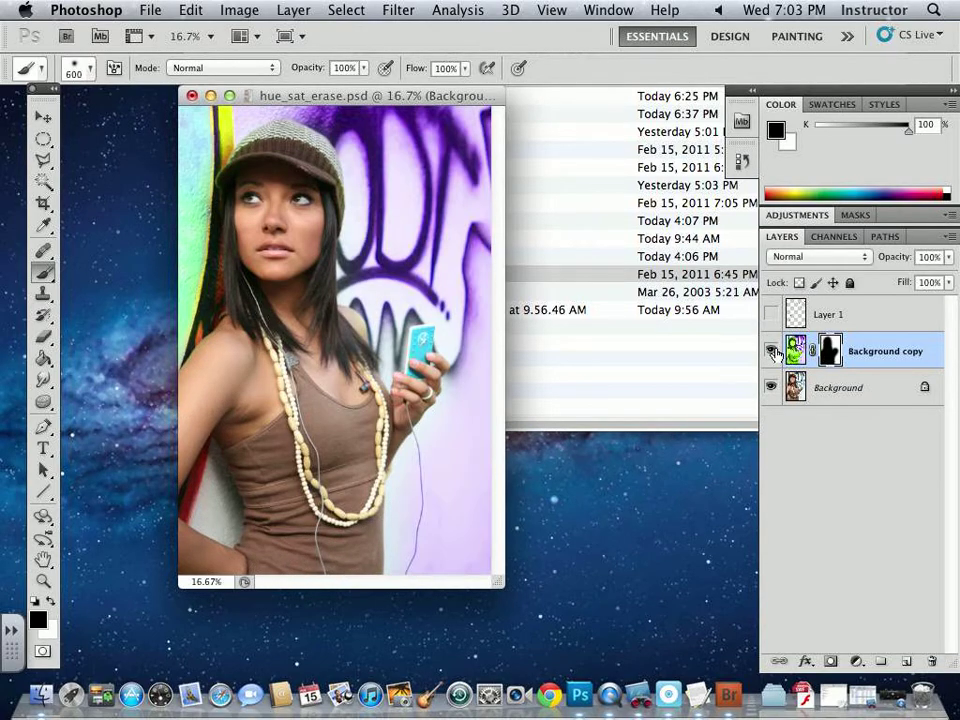
- Close hue_sat_erase.psd and open Beard_trick.psd from the 4 Brush Beard folder, enlarging its window to 50% zoom
{"action": "left_click", "coordinate": [192, 96]}
{"action": "left_click", "coordinate": [415, 264]}
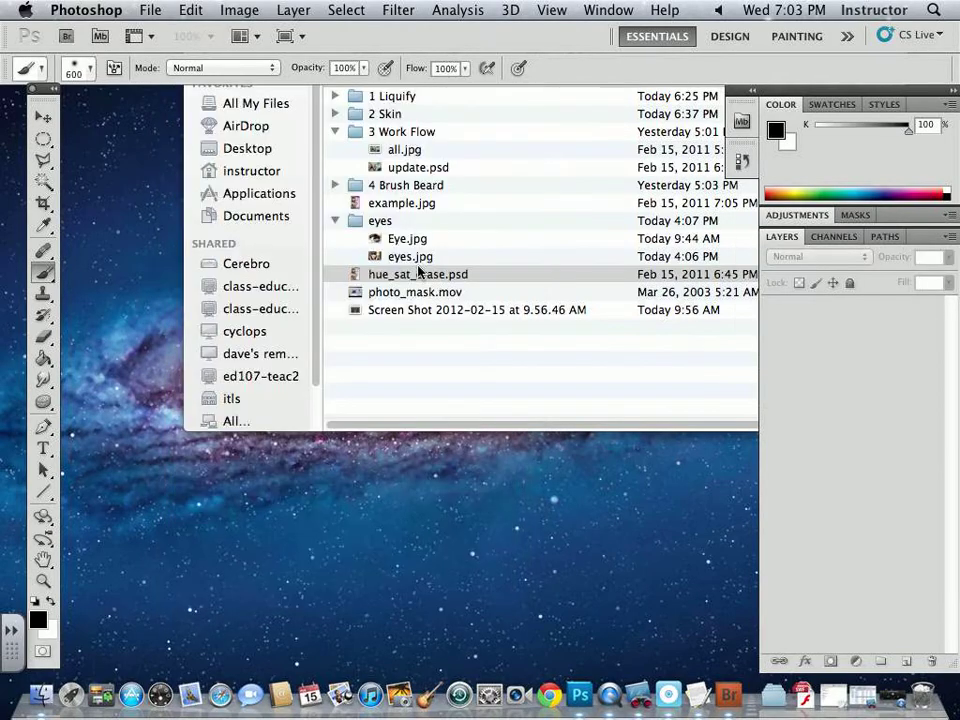
{"action": "left_click", "coordinate": [335, 221]}
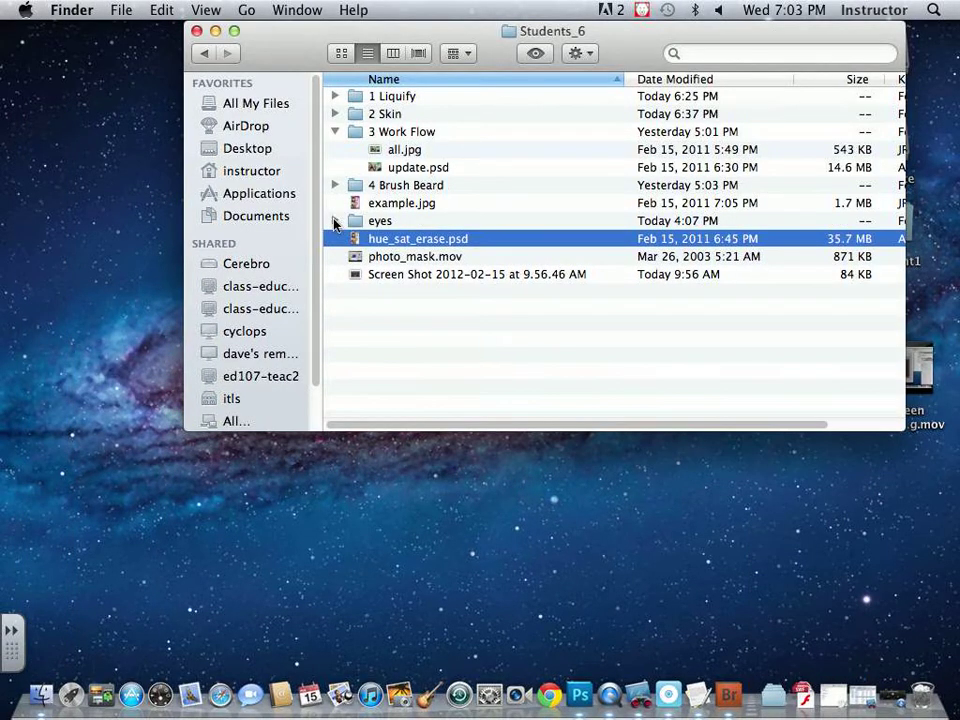
{"action": "left_click", "coordinate": [334, 186]}
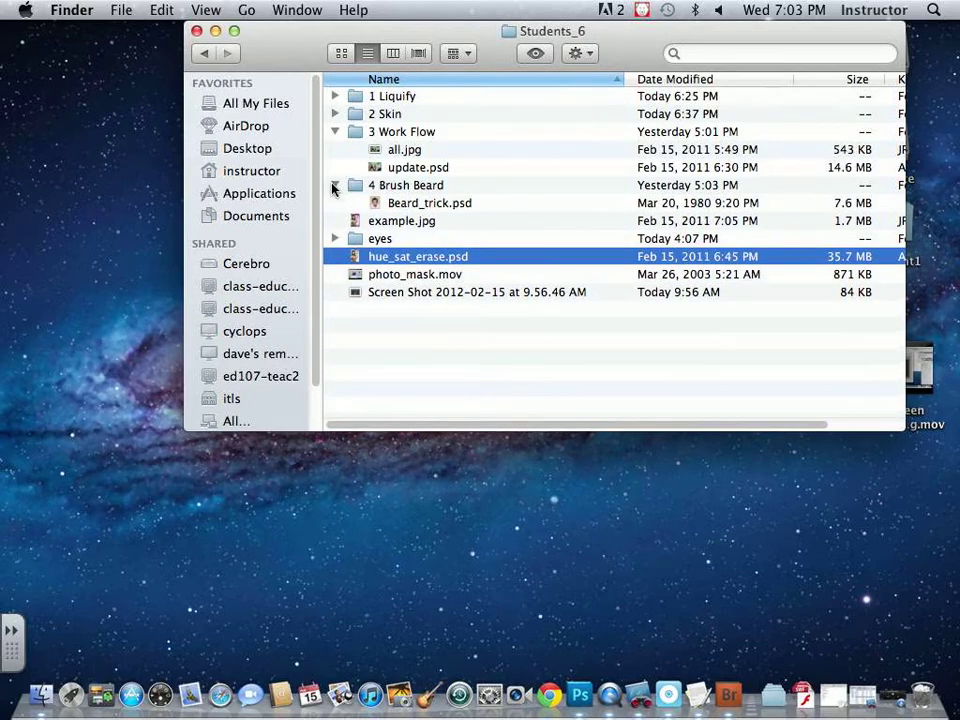
{"action": "double_click", "coordinate": [420, 203]}
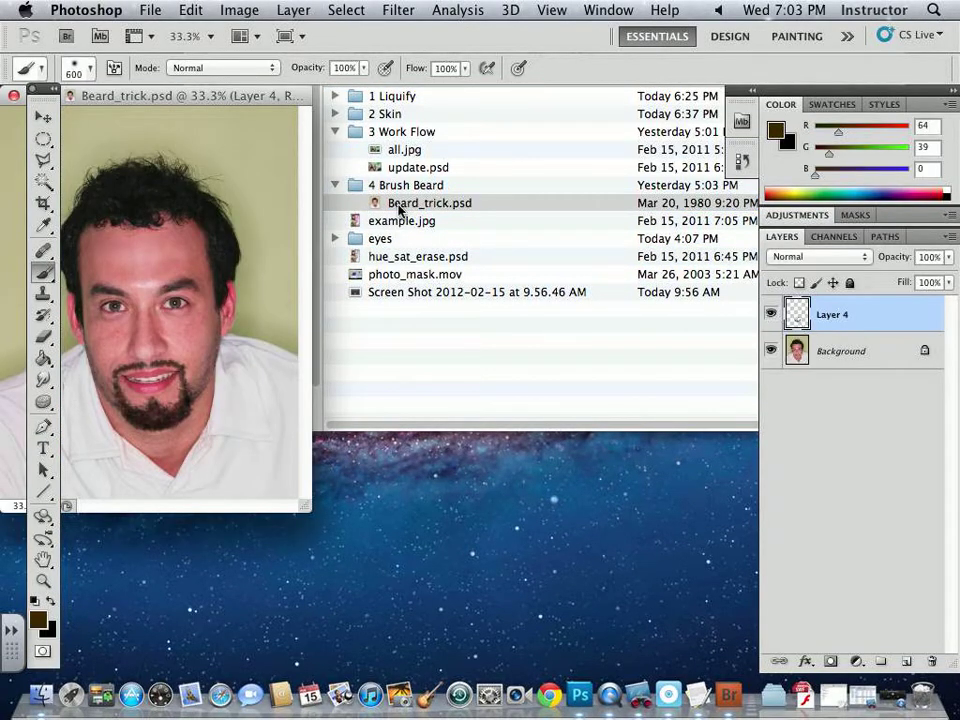
{"action": "left_click_drag", "start_coordinate": [218, 98], "coordinate": [297, 97]}
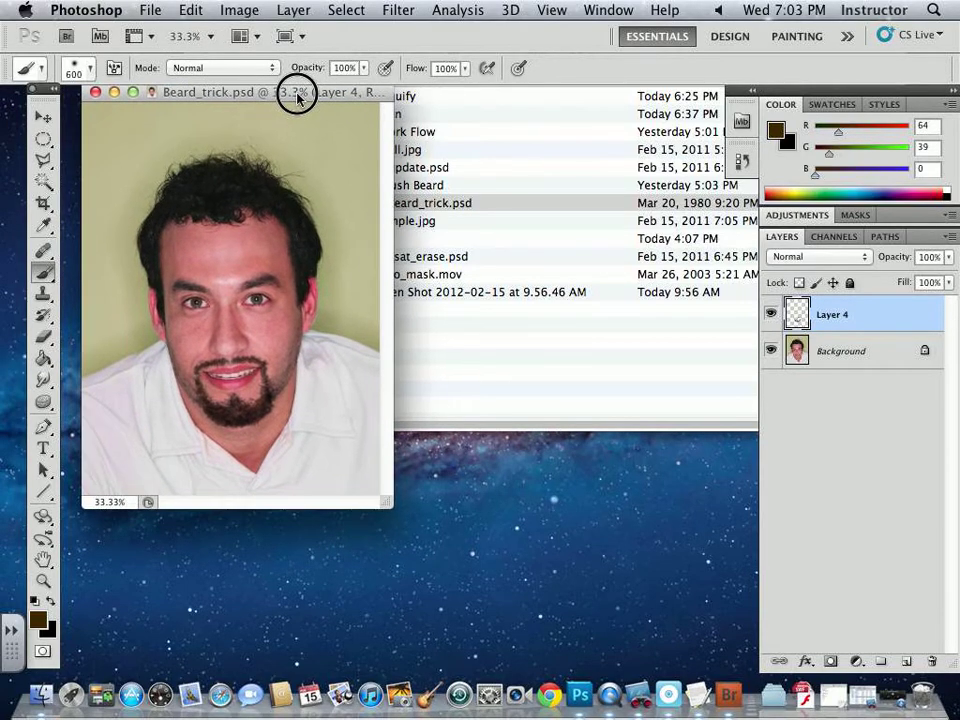
{"action": "left_click_drag", "start_coordinate": [386, 502], "coordinate": [585, 624]}
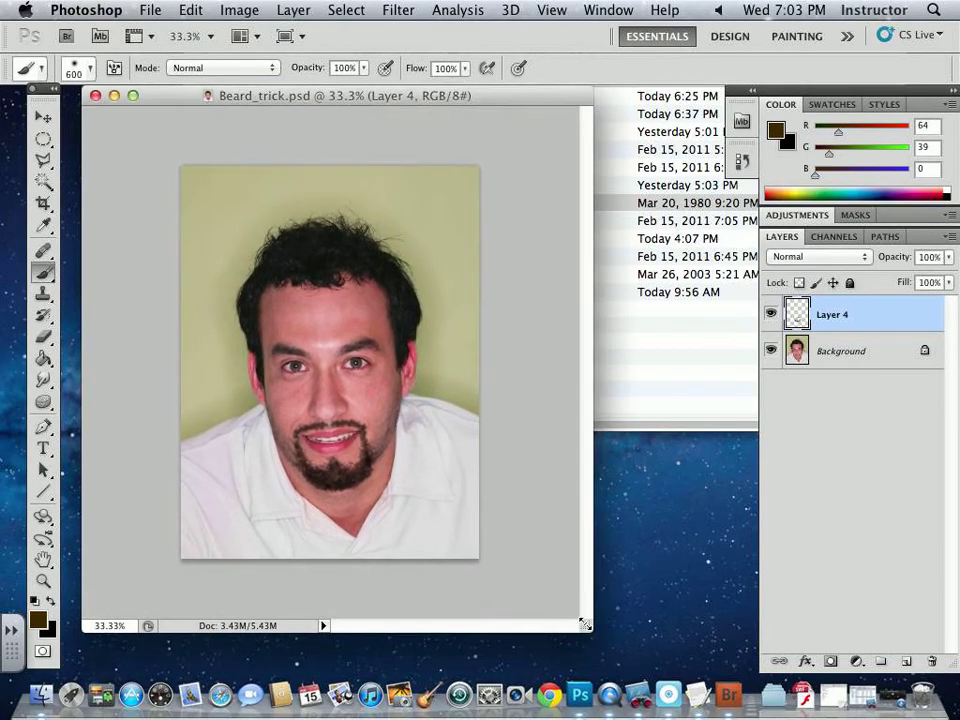
{"action": "key", "text": "super+equal"}
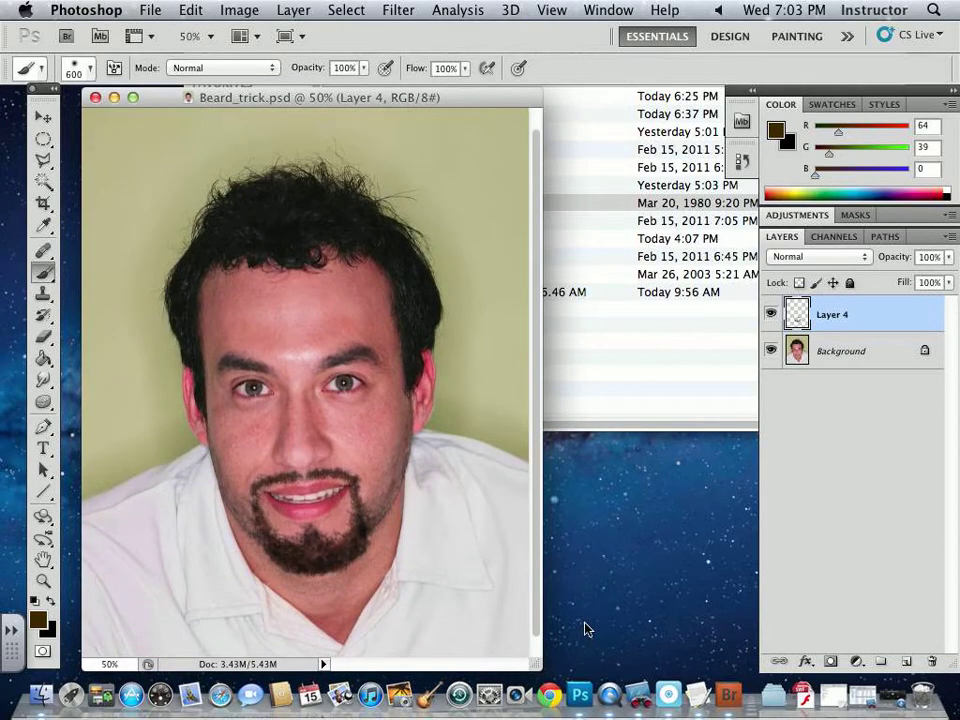
- Compare the man's portrait with and without the painted beard on Layer 4
{"action": "left_click", "coordinate": [771, 315]}
{"action": "left_click", "coordinate": [771, 315]}
{"action": "left_click", "coordinate": [771, 315]}
{"action": "left_click", "coordinate": [772, 315]}
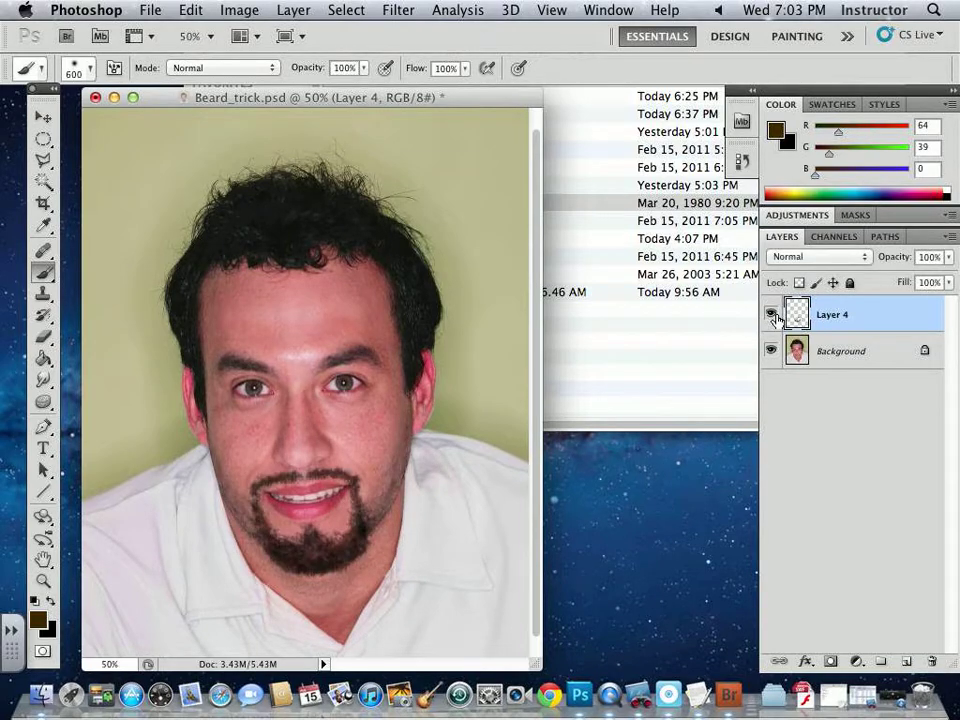
{"action": "left_click", "coordinate": [771, 315]}
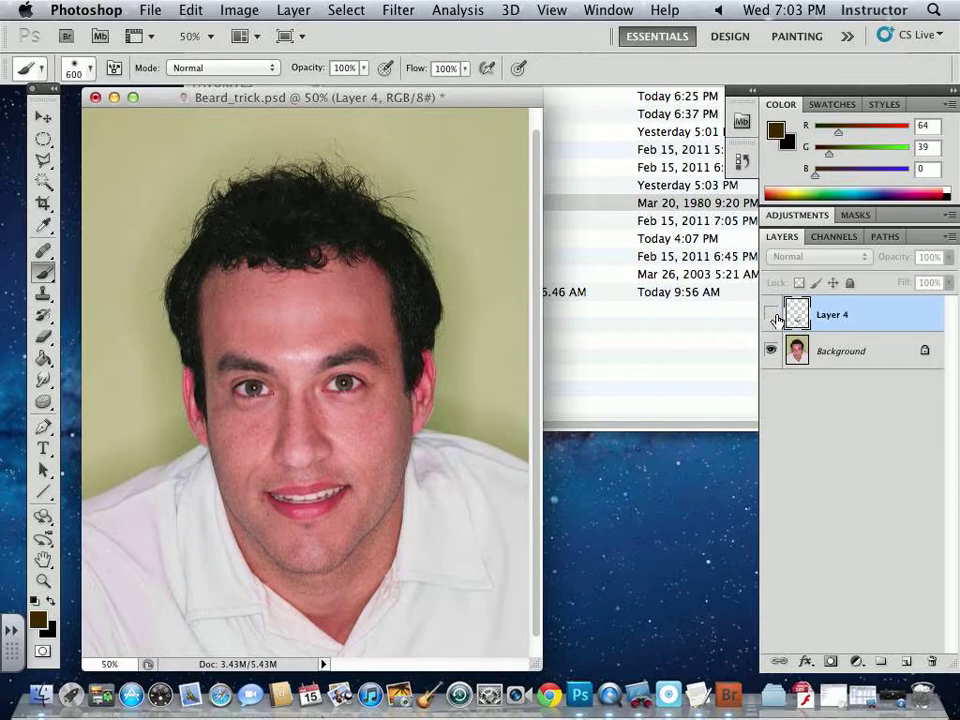
{"action": "left_click", "coordinate": [772, 316]}
{"action": "left_click", "coordinate": [772, 316]}
{"action": "left_click", "coordinate": [772, 316]}
{"action": "left_click", "coordinate": [772, 316]}
{"action": "left_click", "coordinate": [772, 316]}
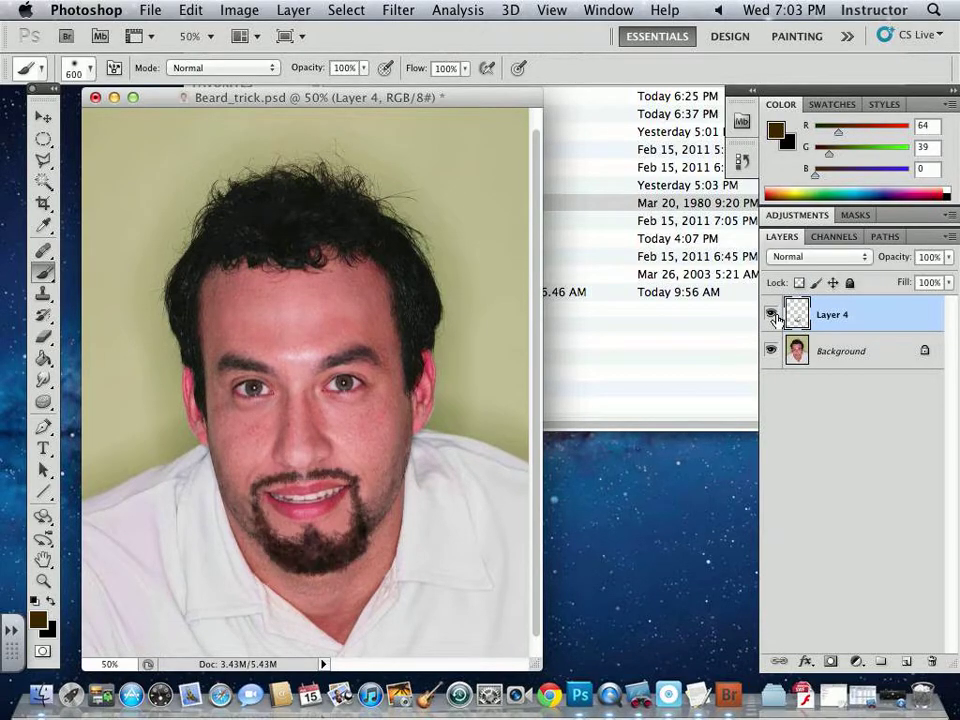
- Delete the beard on Layer 4 and add a new layer filled with white above the Background
{"action": "left_click_drag", "start_coordinate": [797, 314], "coordinate": [931, 661]}
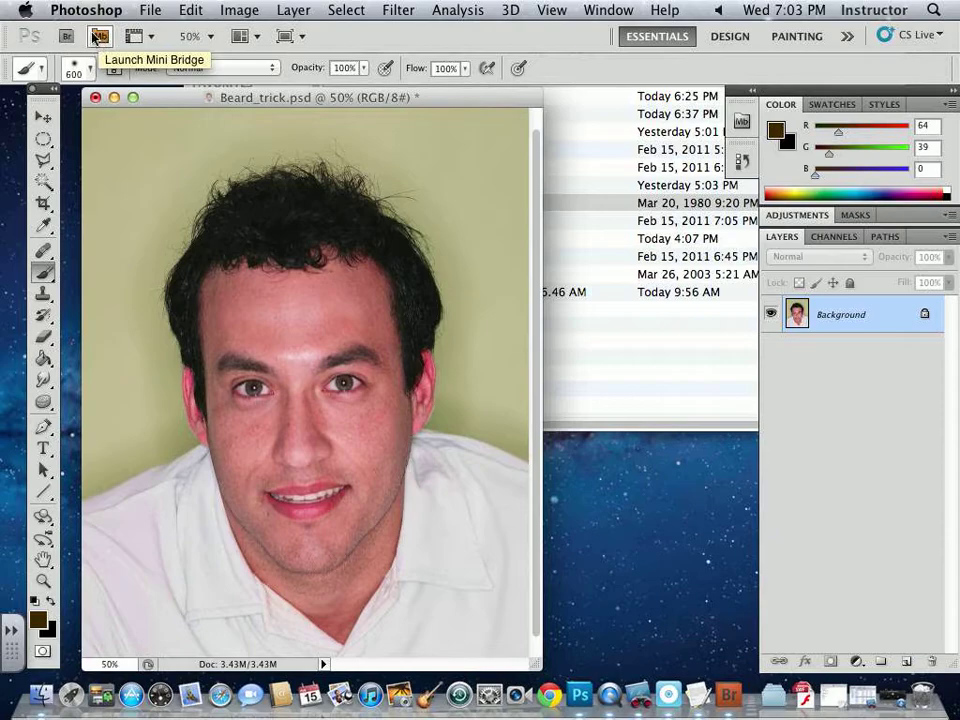
{"action": "left_click", "coordinate": [906, 661]}
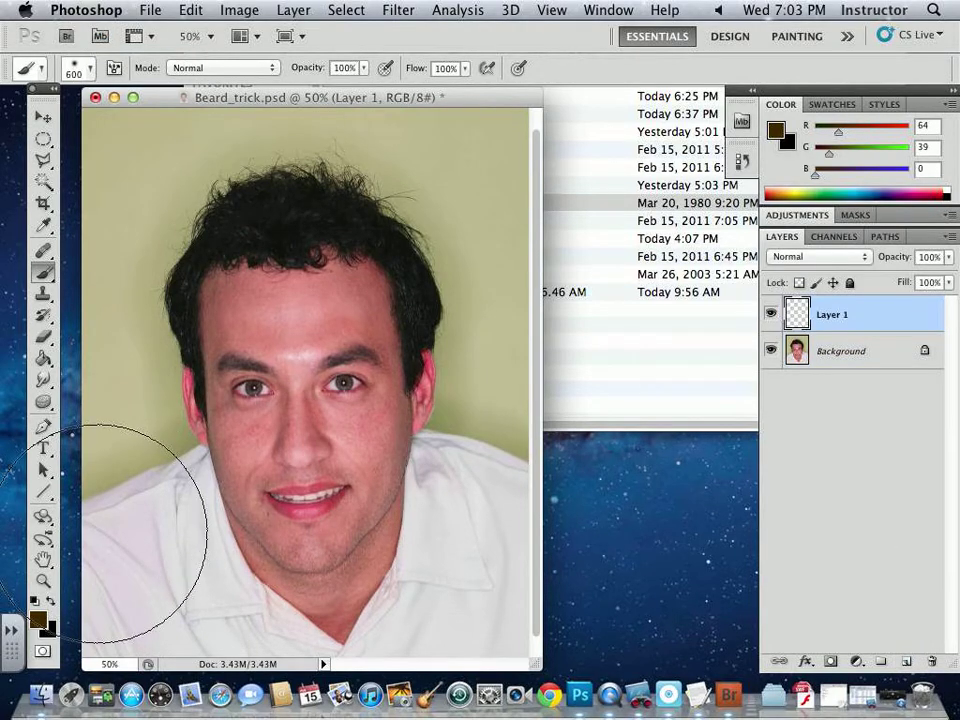
{"action": "left_click", "coordinate": [34, 601]}
{"action": "left_click", "coordinate": [50, 601]}
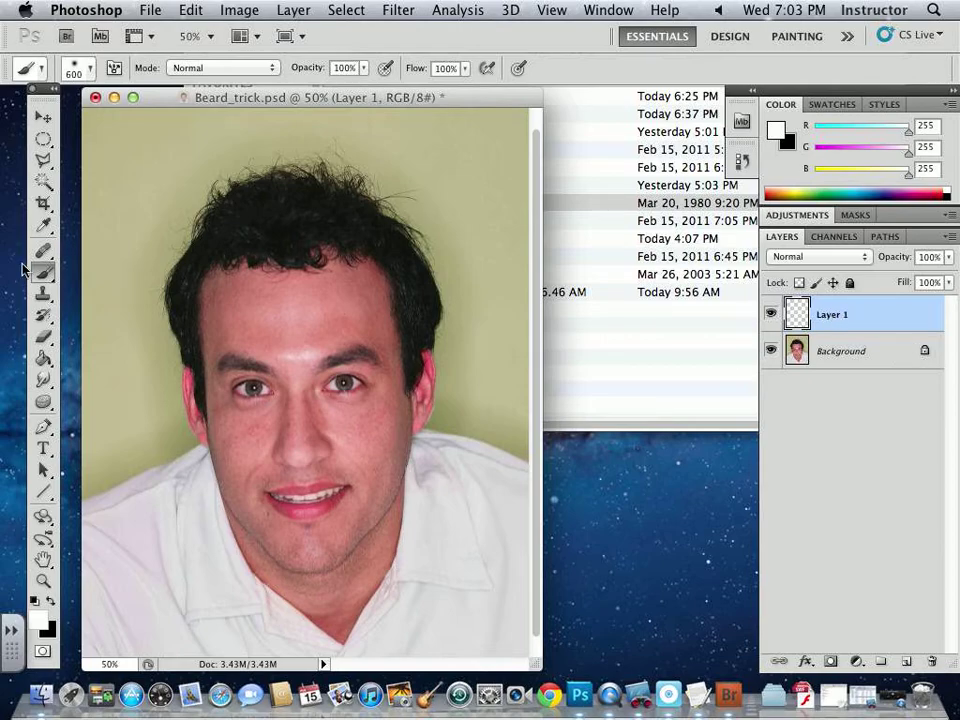
{"action": "left_click", "coordinate": [43, 358]}
{"action": "left_click", "coordinate": [90, 297]}
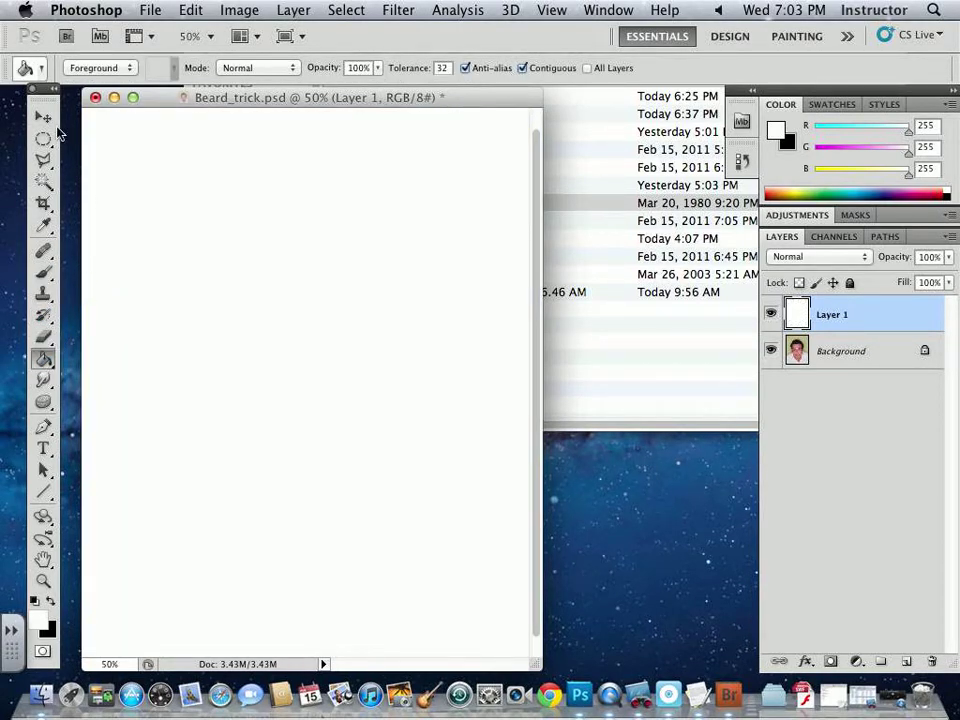
- Restore the default black and white colors and set the round Brush to 100% hardness
{"action": "left_click", "coordinate": [33, 600]}
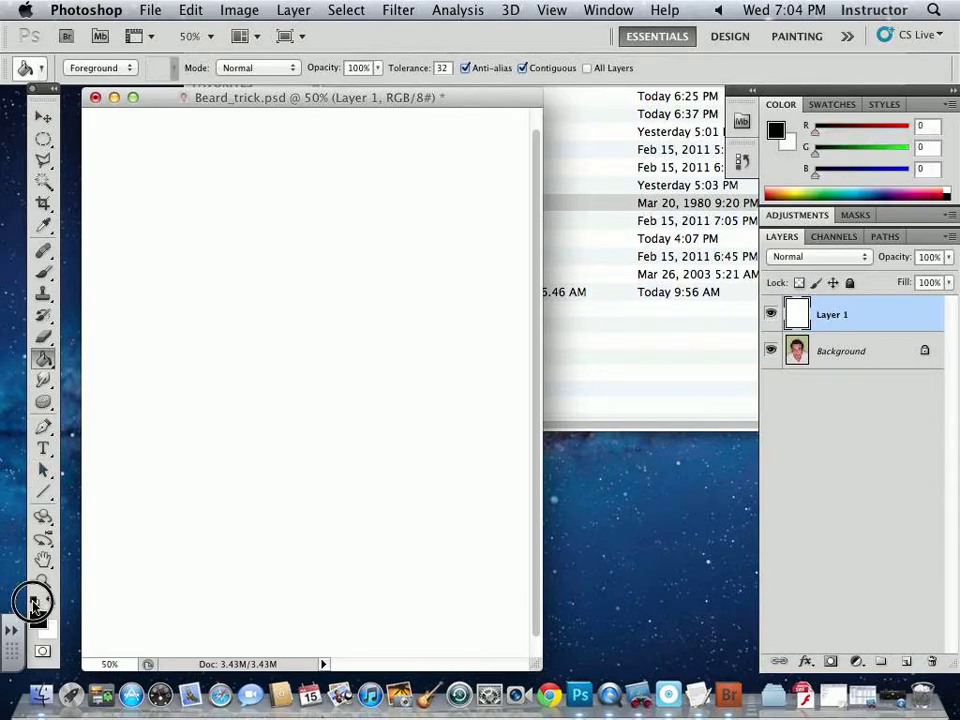
{"action": "key", "text": "b"}
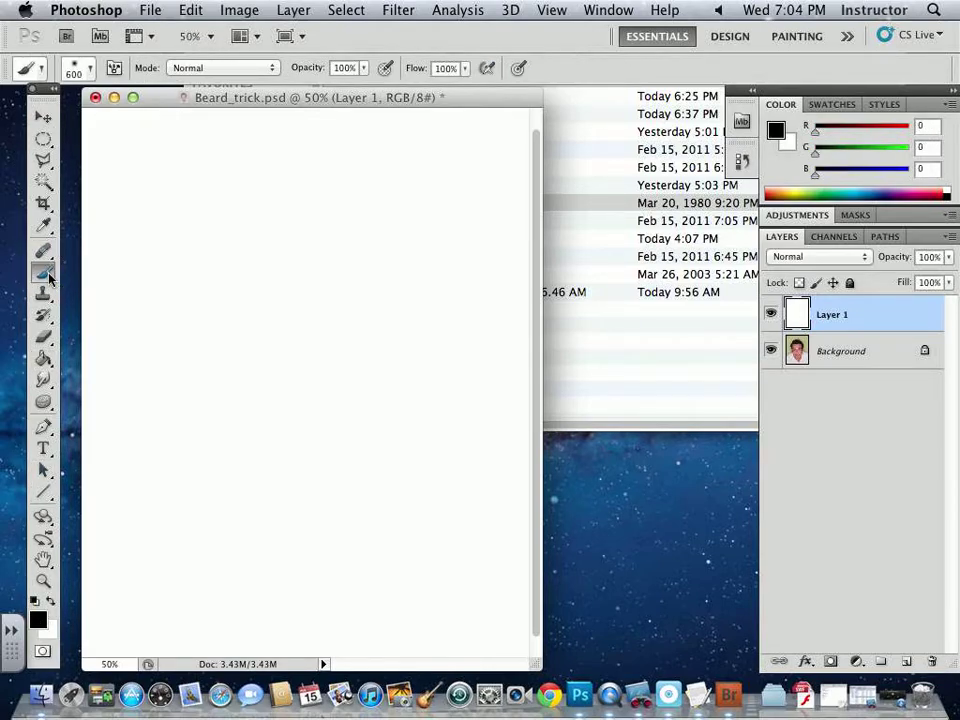
{"action": "left_click", "coordinate": [75, 66]}
{"action": "left_click_drag", "start_coordinate": [28, 156], "coordinate": [176, 160]}
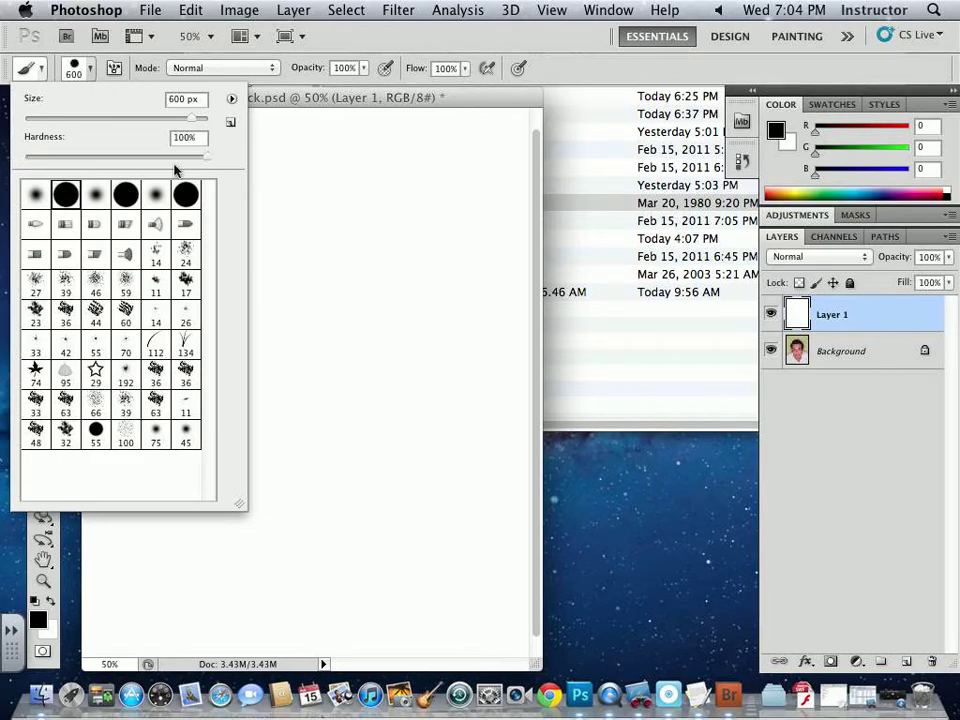
{"action": "left_click", "coordinate": [317, 103]}
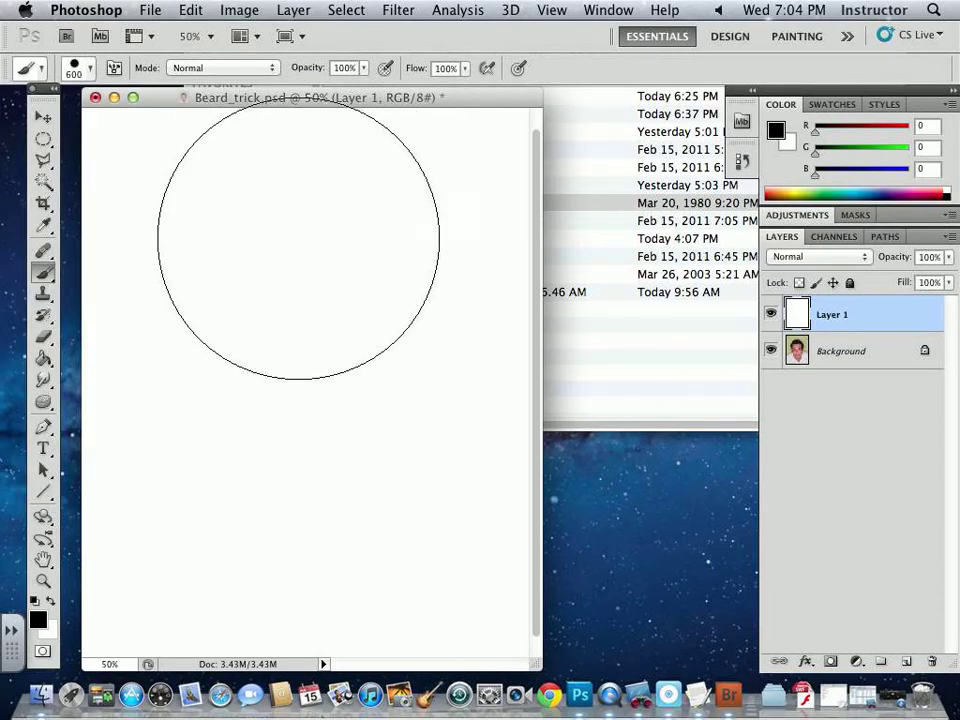
- Reduce the brush to 15 px and paint a few crossing hair-like strokes in black on the white Layer 1
{"action": "key", "text": "bracketleft"}
{"action": "key", "text": "bracketleft"}
{"action": "key", "text": "bracketleft"}
{"action": "key", "text": "bracketleft"}
{"action": "key", "text": "bracketleft"}
{"action": "key", "text": "bracketleft"}
{"action": "key", "text": "bracketleft"}
{"action": "key", "text": "bracketleft"}
{"action": "key", "text": "bracketleft"}
{"action": "key", "text": "bracketleft"}
{"action": "key", "text": "bracketleft"}
{"action": "key", "text": "bracketleft"}
{"action": "key", "text": "bracketleft"}
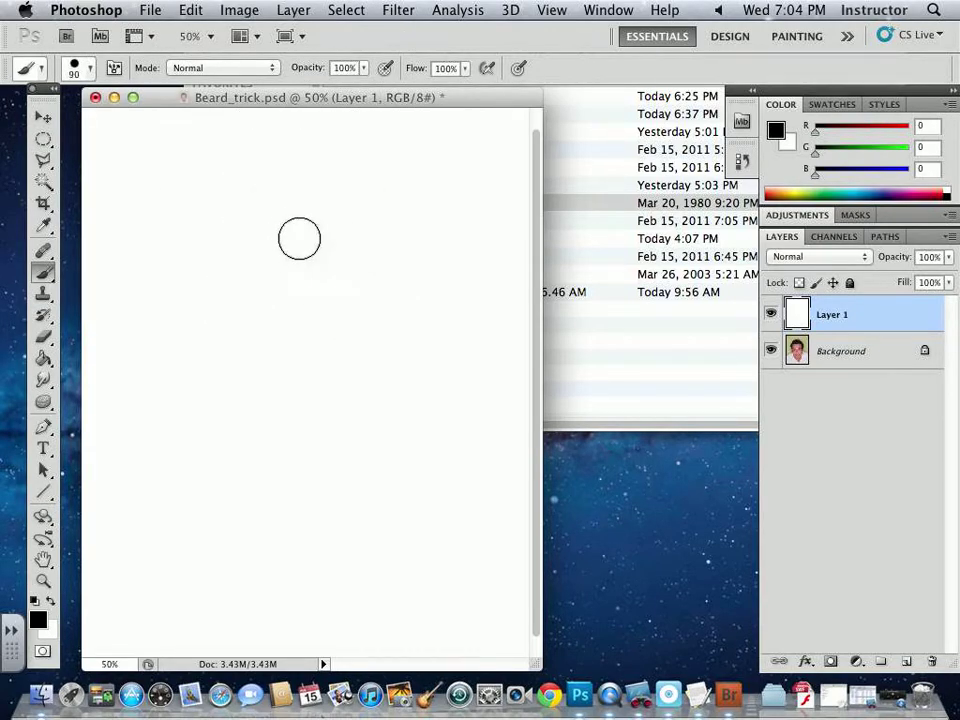
{"action": "key", "text": "bracketleft"}
{"action": "key", "text": "bracketleft"}
{"action": "key", "text": "bracketleft"}
{"action": "key", "text": "bracketleft"}
{"action": "key", "text": "bracketleft"}
{"action": "key", "text": "bracketleft"}
{"action": "left_click_drag", "start_coordinate": [269, 254], "coordinate": [229, 294]}
{"action": "left_click_drag", "start_coordinate": [236, 250], "coordinate": [272, 358]}
{"action": "left_click_drag", "start_coordinate": [270, 304], "coordinate": [249, 334]}
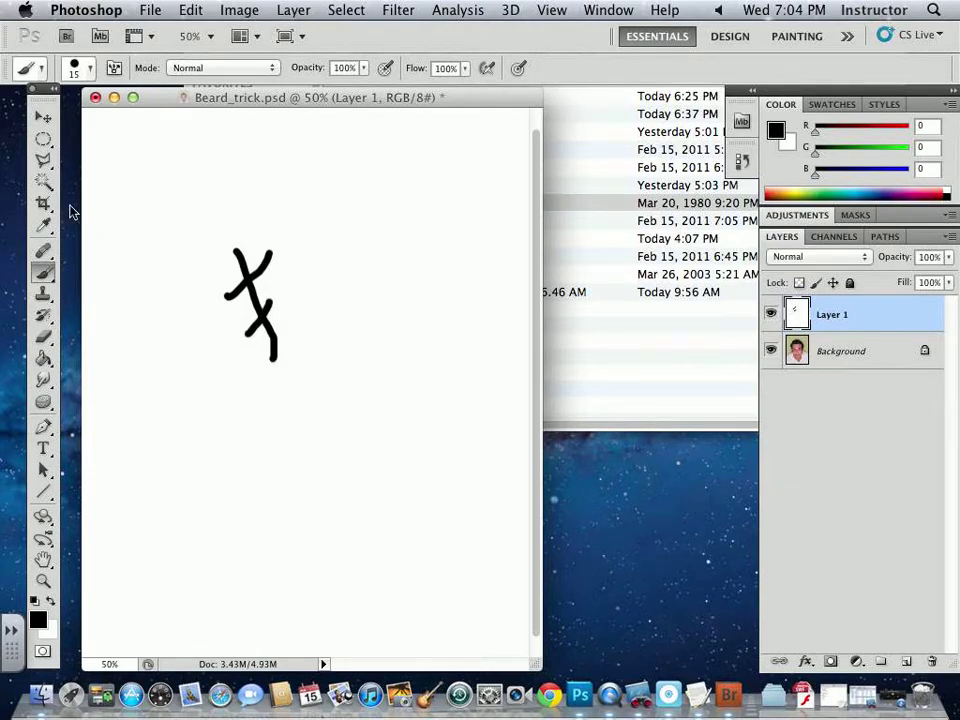
- Select the black strokes with a rectangular marquee and define them as a brush preset named "Hairy Face"
{"action": "left_click", "coordinate": [37, 136]}
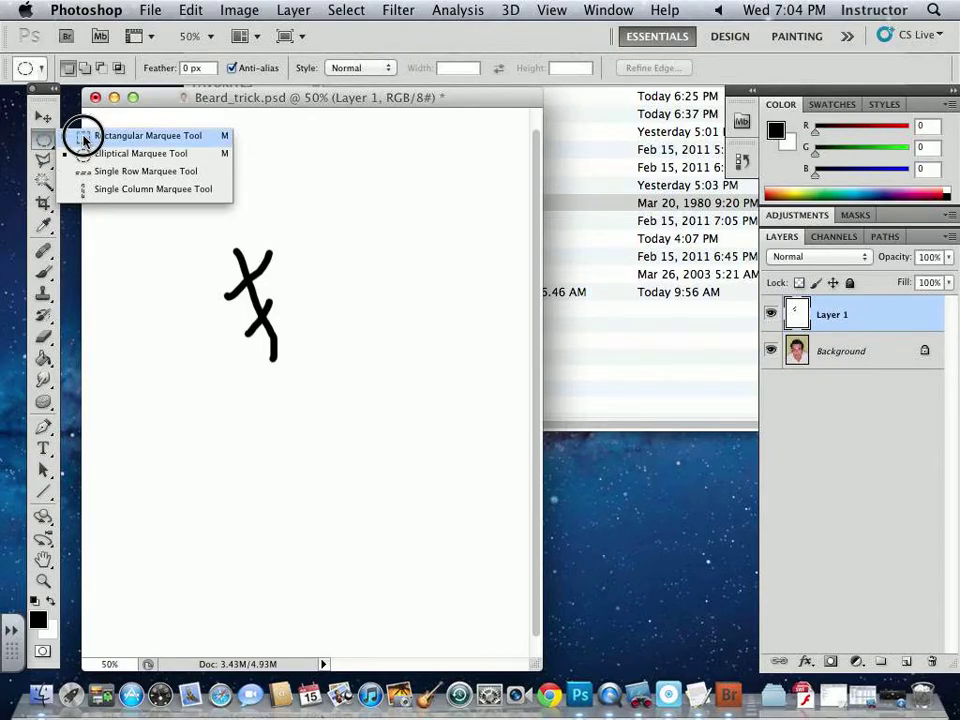
{"action": "left_click", "coordinate": [84, 140]}
{"action": "left_click_drag", "start_coordinate": [213, 235], "coordinate": [289, 370]}
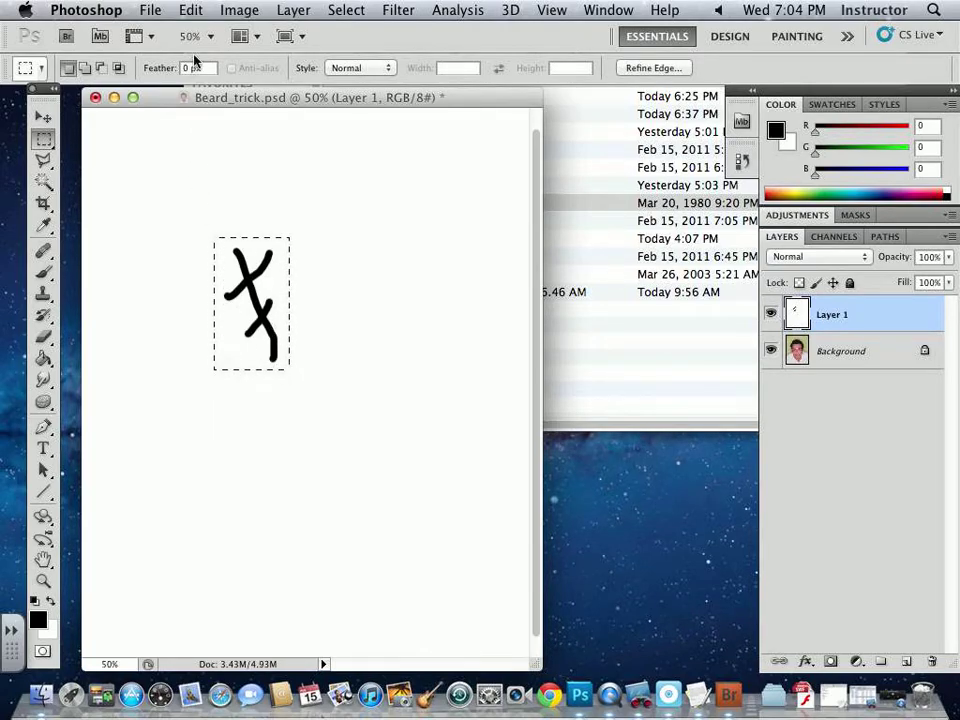
{"action": "left_click", "coordinate": [190, 10]}
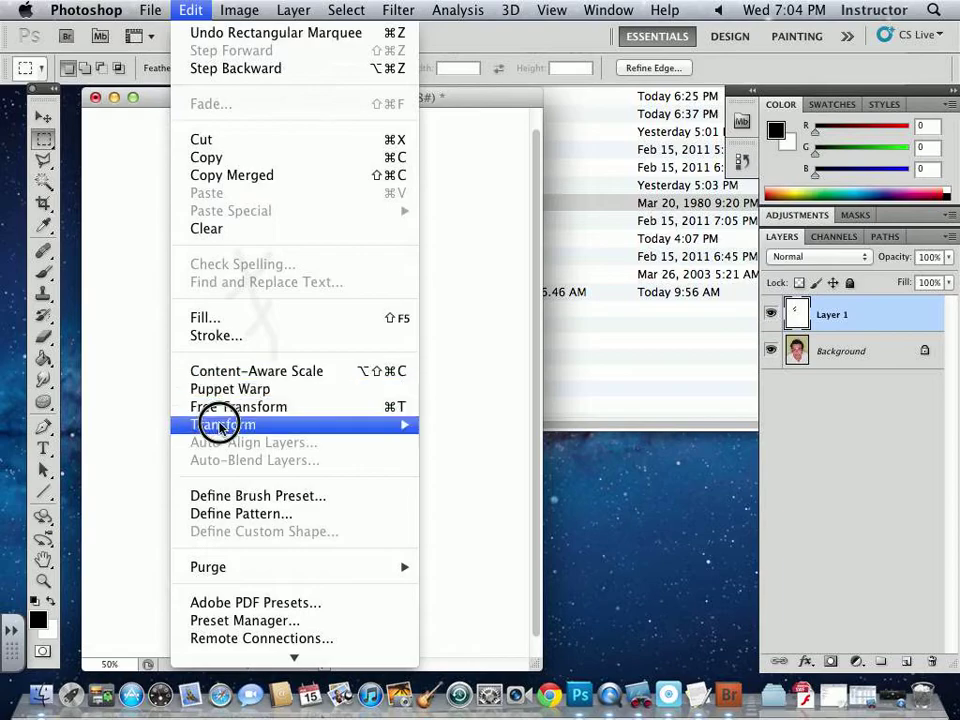
{"action": "left_click", "coordinate": [223, 492]}
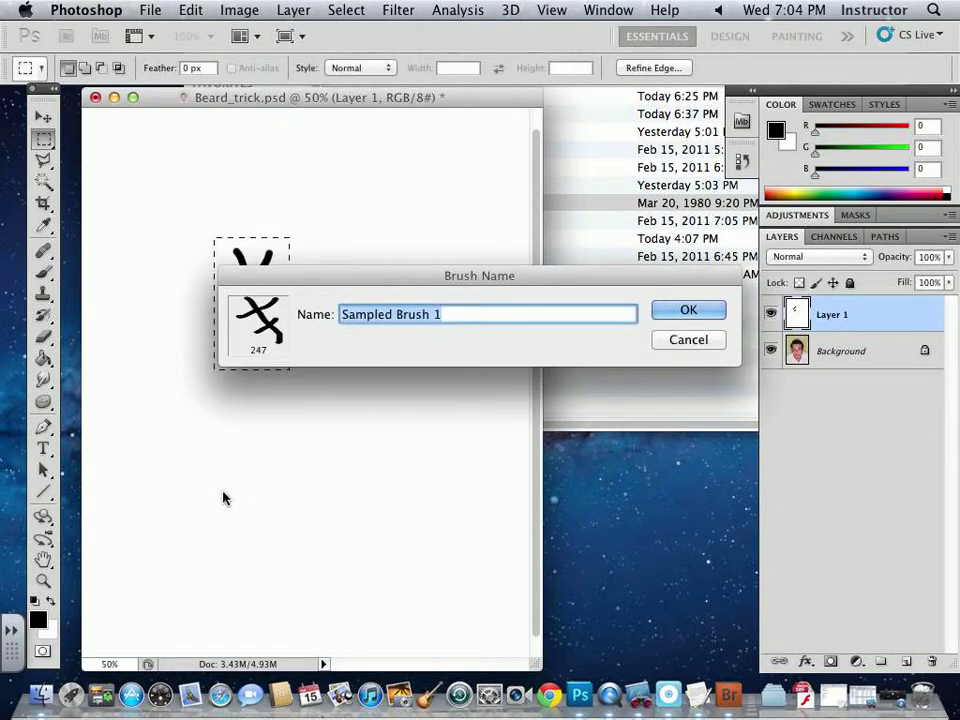
{"action": "type", "text": "H"}
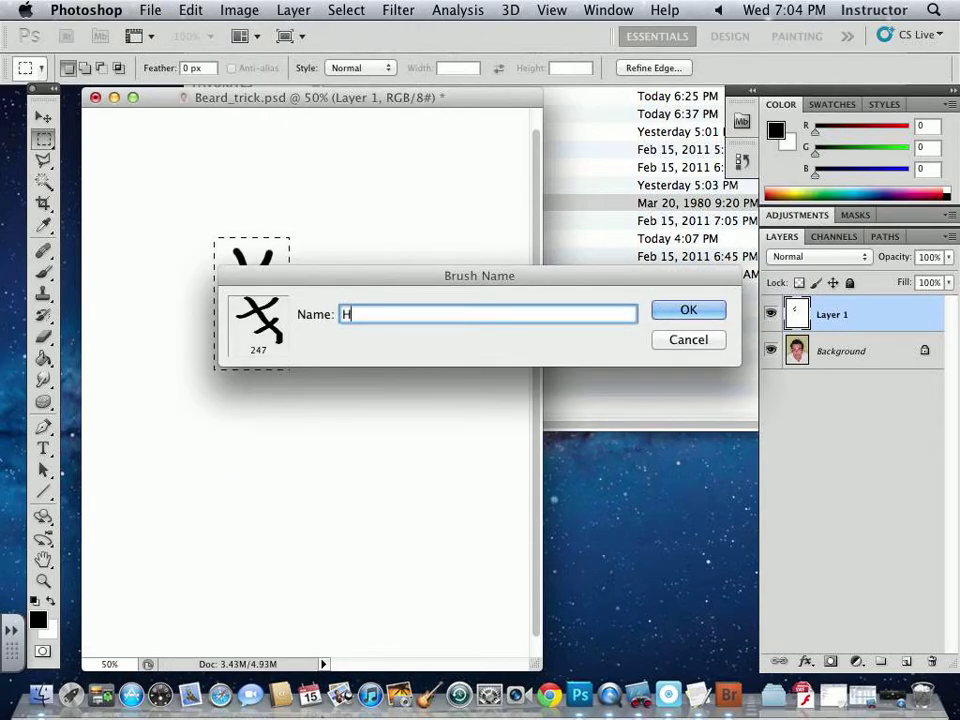
{"action": "type", "text": "airy Face"}
{"action": "key", "text": "Return"}
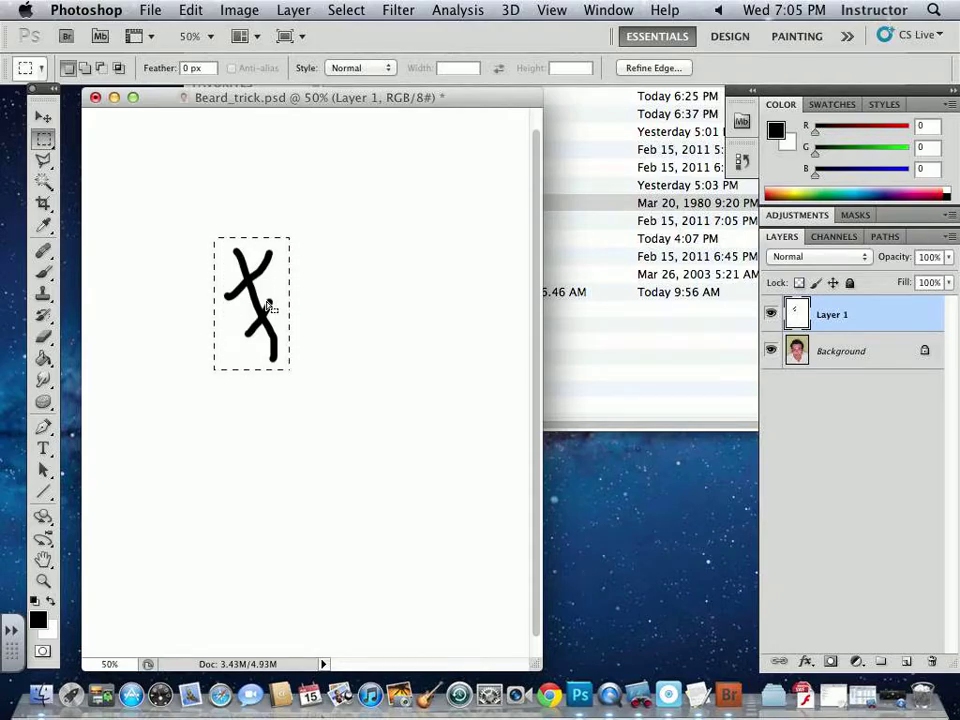
- Delete the white Layer 1, clear the selection and add a new empty layer above the Background
{"action": "left_click_drag", "start_coordinate": [795, 313], "coordinate": [934, 659]}
{"action": "left_click", "coordinate": [834, 326]}
{"action": "key", "text": "super+d"}
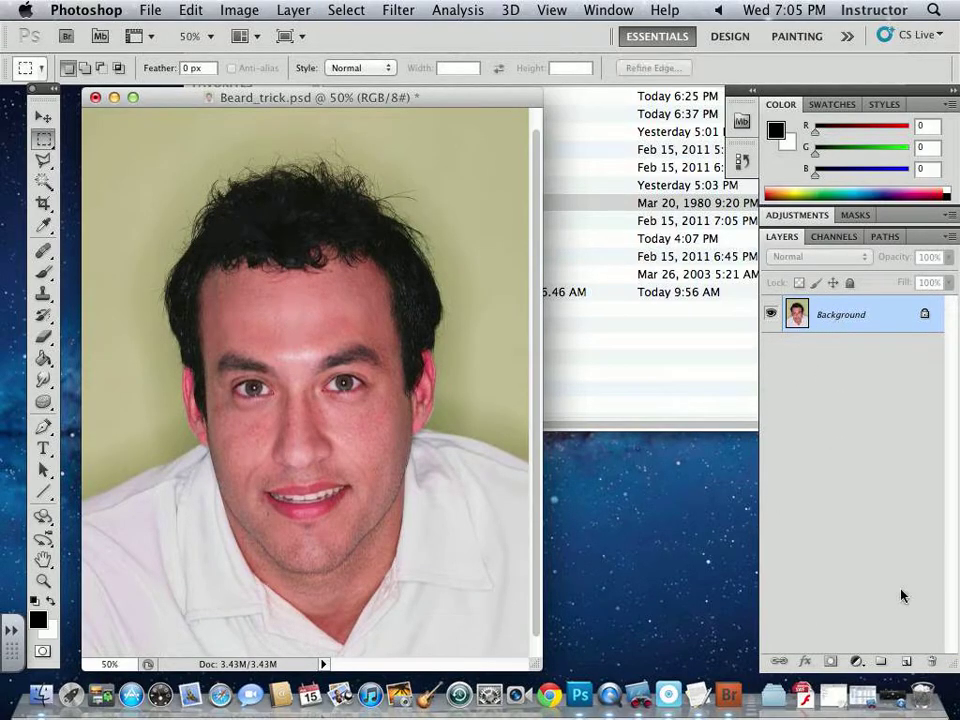
{"action": "left_click", "coordinate": [906, 662]}
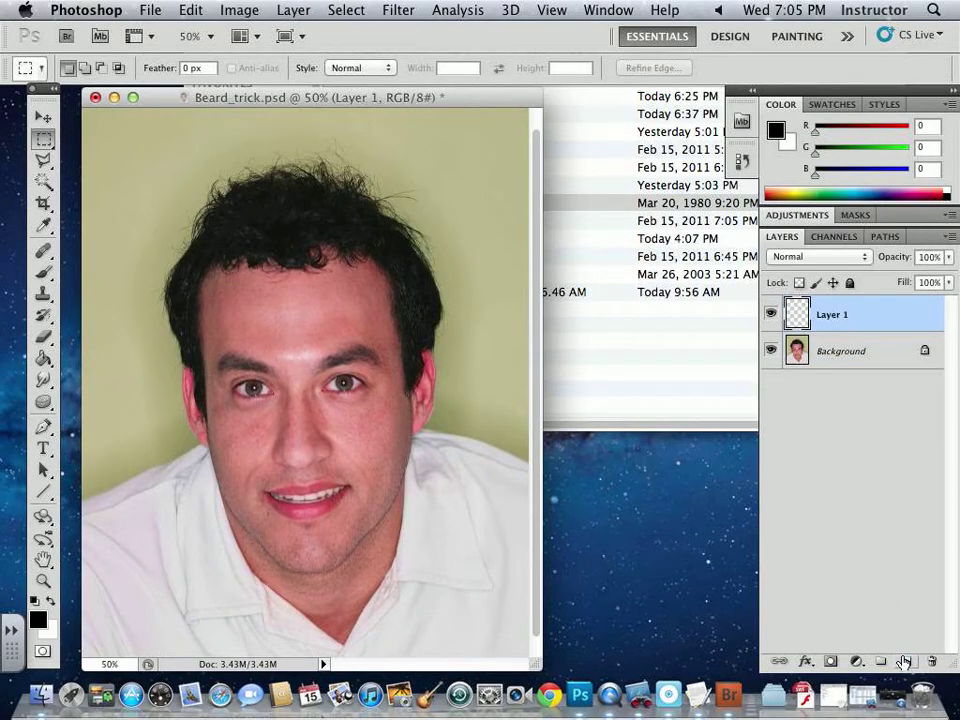
- Set the foreground color to dark gray #282828 and the background color to a dark brown
{"action": "left_click", "coordinate": [40, 625]}
{"action": "mouse_move", "coordinate": [465, 518]}
{"action": "left_mouse_down"}
{"action": "mouse_move", "coordinate": [438, 519]}
{"action": "mouse_move", "coordinate": [449, 519]}
{"action": "left_mouse_up"}
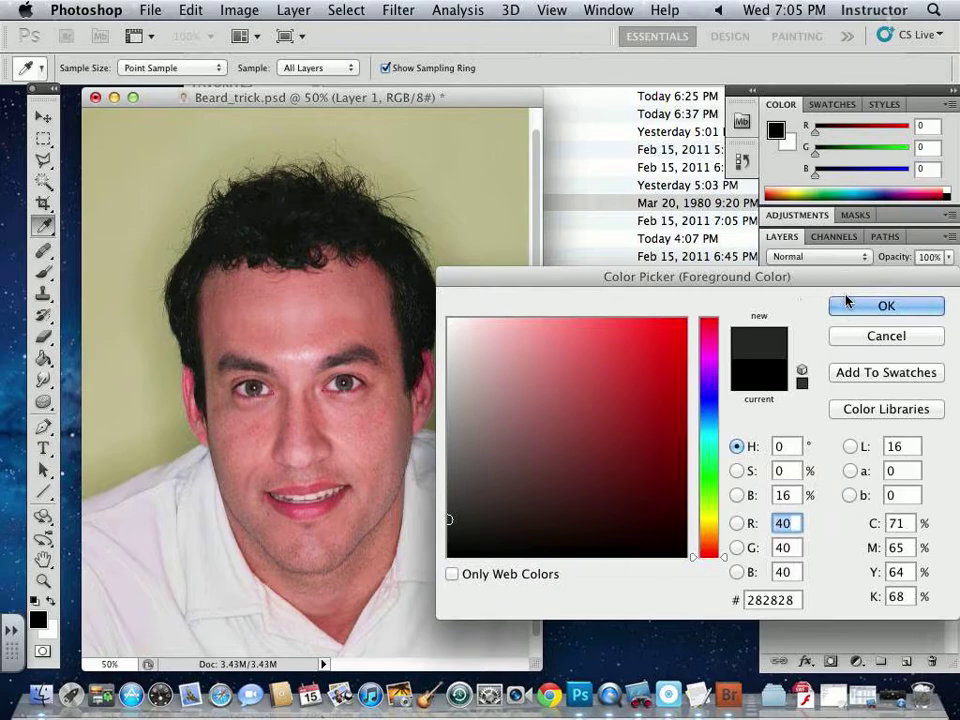
{"action": "left_click", "coordinate": [852, 308]}
{"action": "left_click", "coordinate": [47, 632]}
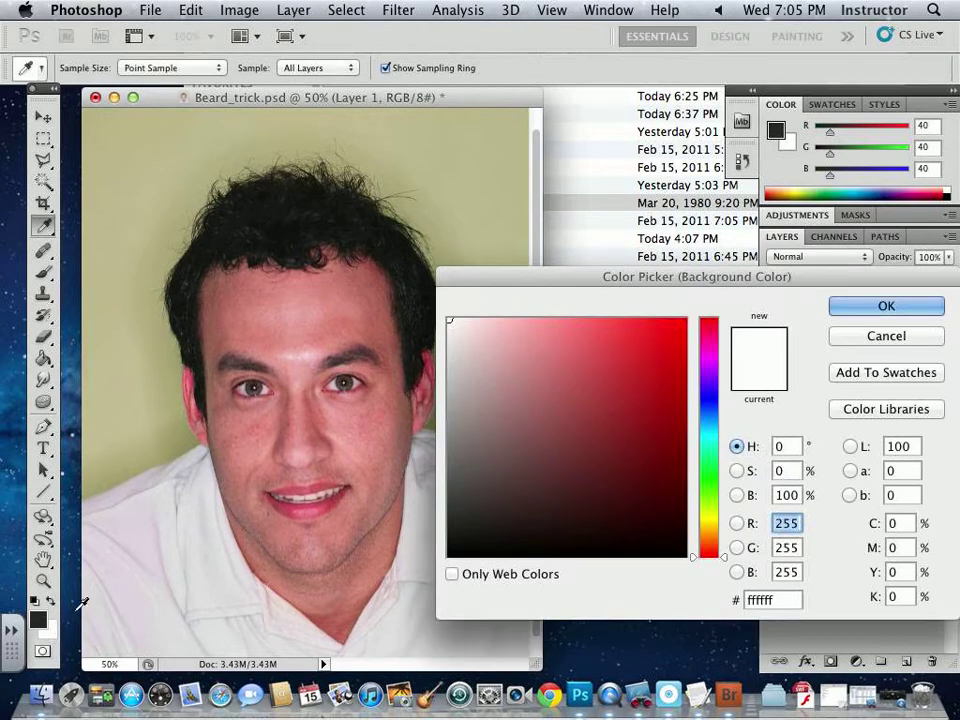
{"action": "left_click", "coordinate": [709, 528]}
{"action": "left_click_drag", "start_coordinate": [683, 504], "coordinate": [698, 472]}
{"action": "left_click", "coordinate": [886, 306]}
{"action": "key", "text": "m"}
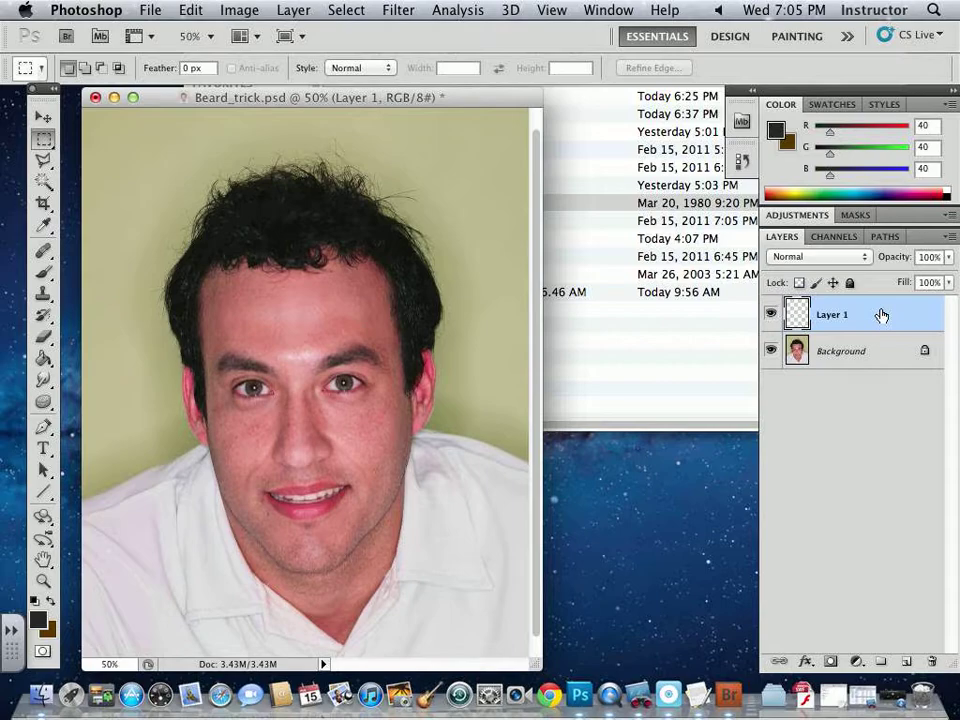
- View the man's lower face at 100% and choose the custom 247 px hair preset for the Brush tool
{"action": "key", "text": "super+plus"}
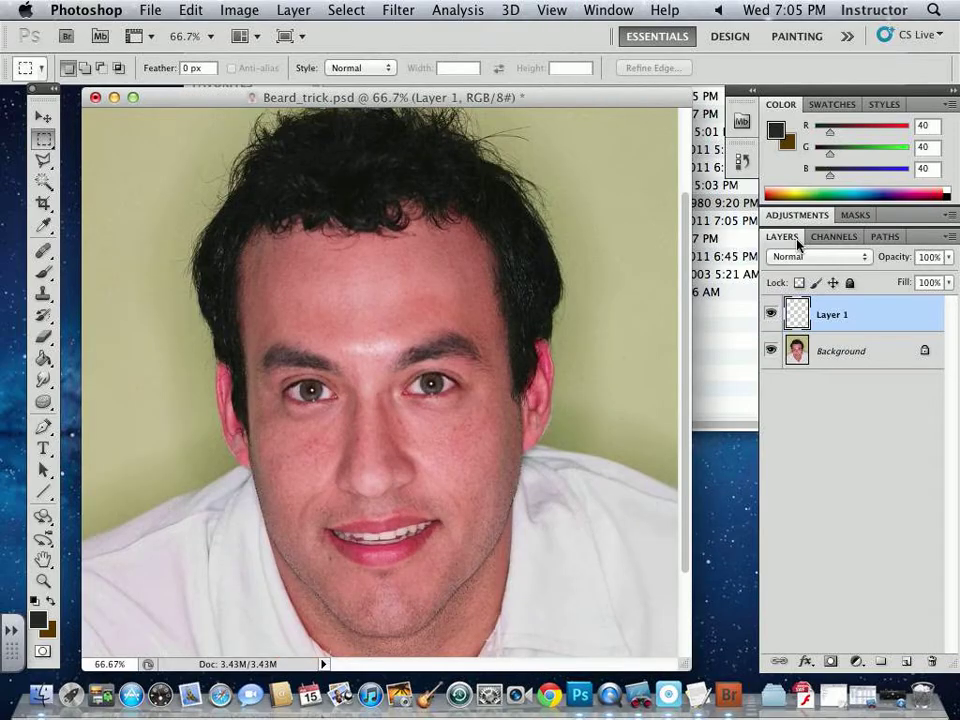
{"action": "key", "text": "super+plus"}
{"action": "scroll", "coordinate": [647, 288], "scroll_direction": "down", "scroll_amount": 5}
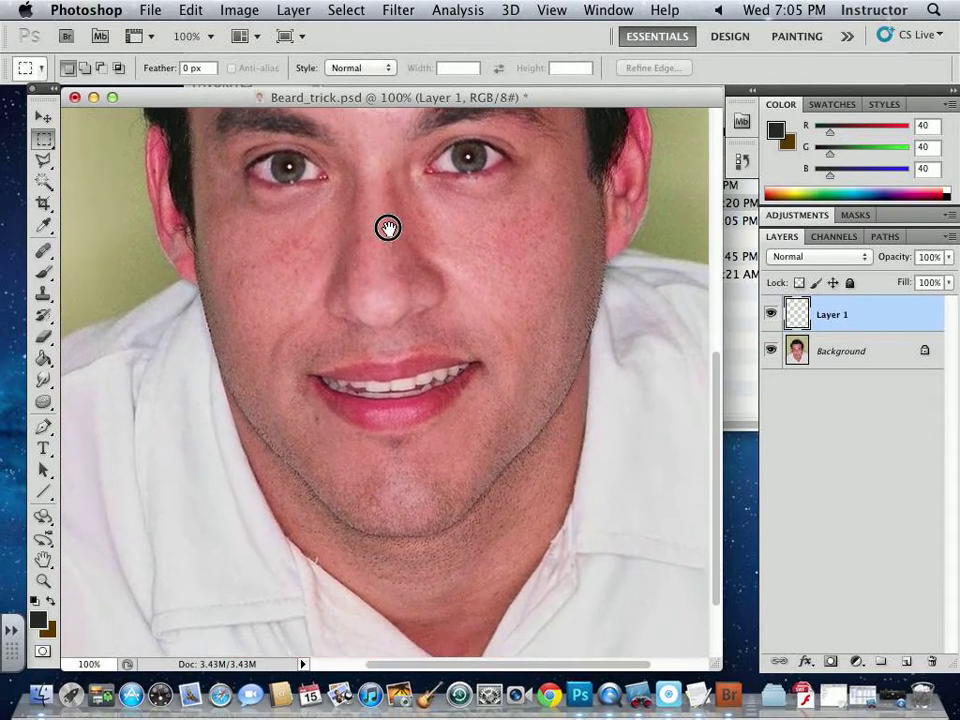
{"action": "left_click", "coordinate": [43, 271]}
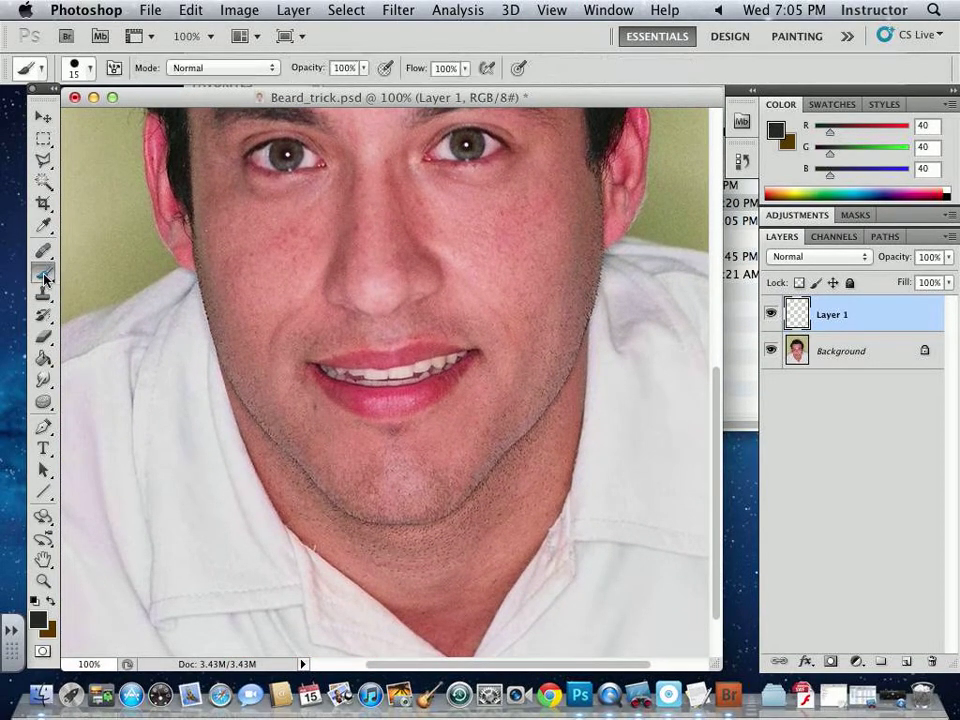
{"action": "left_click", "coordinate": [76, 66]}
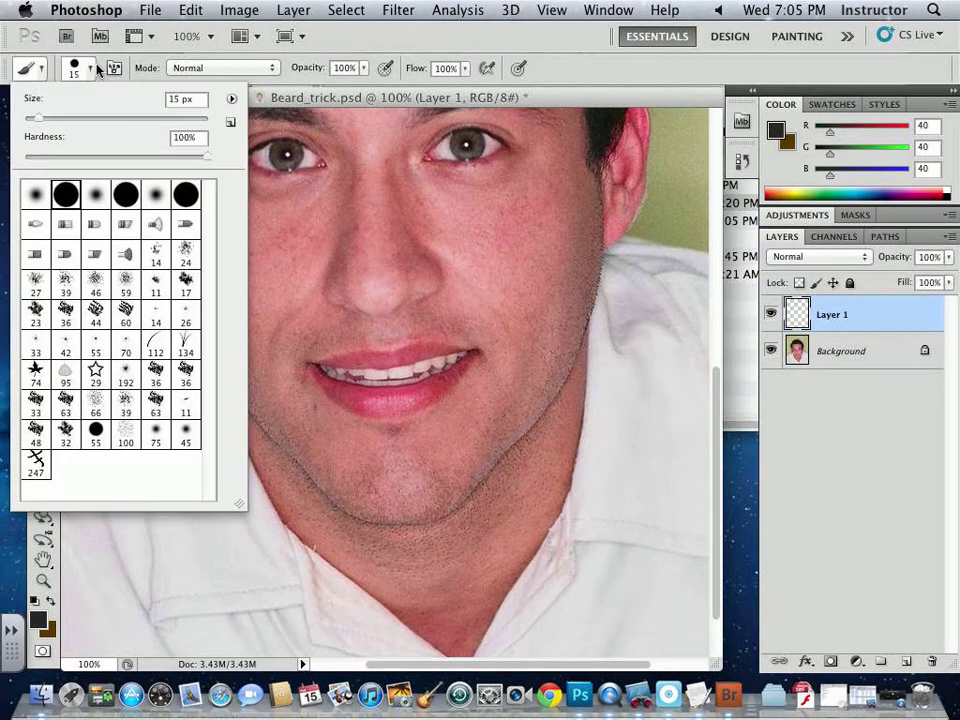
{"action": "left_click", "coordinate": [37, 461]}
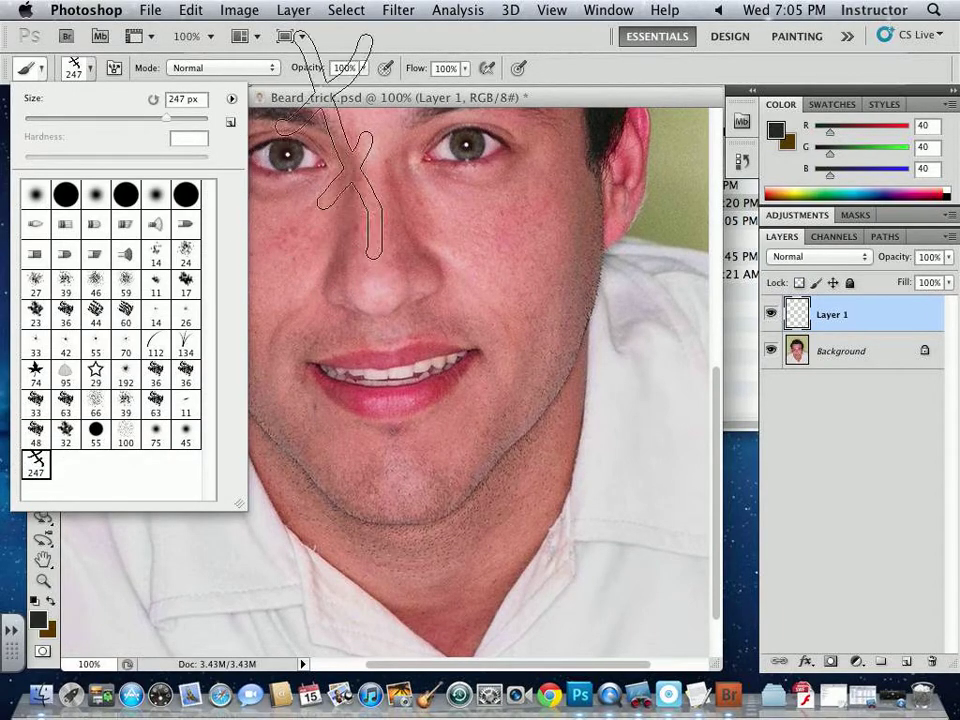
{"action": "left_click", "coordinate": [259, 74]}
- Try a stroke across the man's face with the hair brush at 247 px and undo it
{"action": "left_click", "coordinate": [140, 318]}
{"action": "left_click_drag", "start_coordinate": [140, 318], "coordinate": [560, 320]}
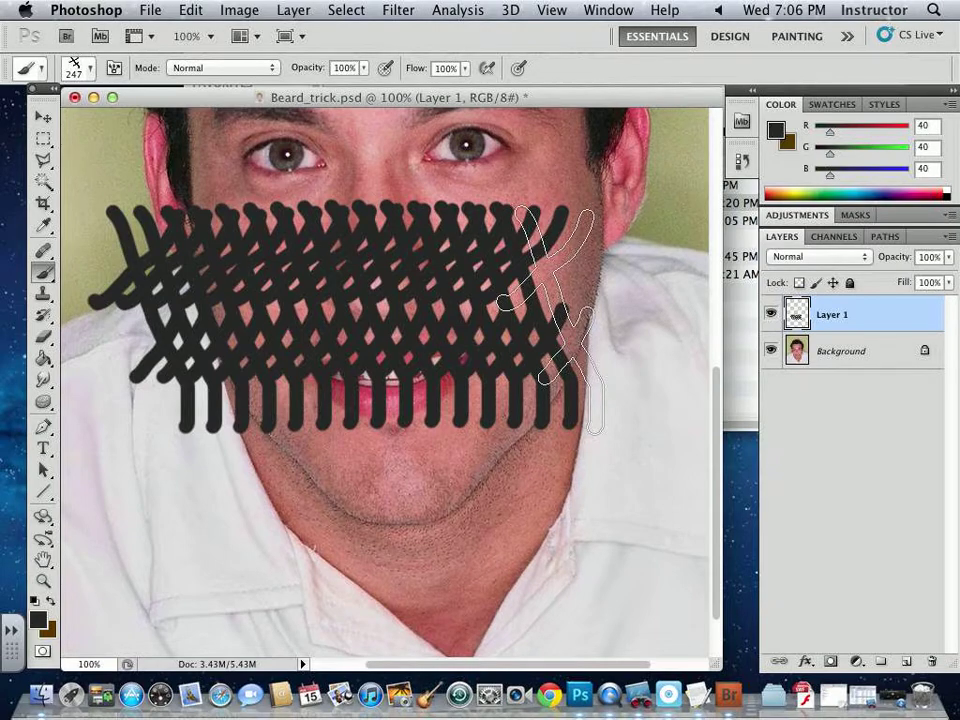
{"action": "key", "text": "super+z"}
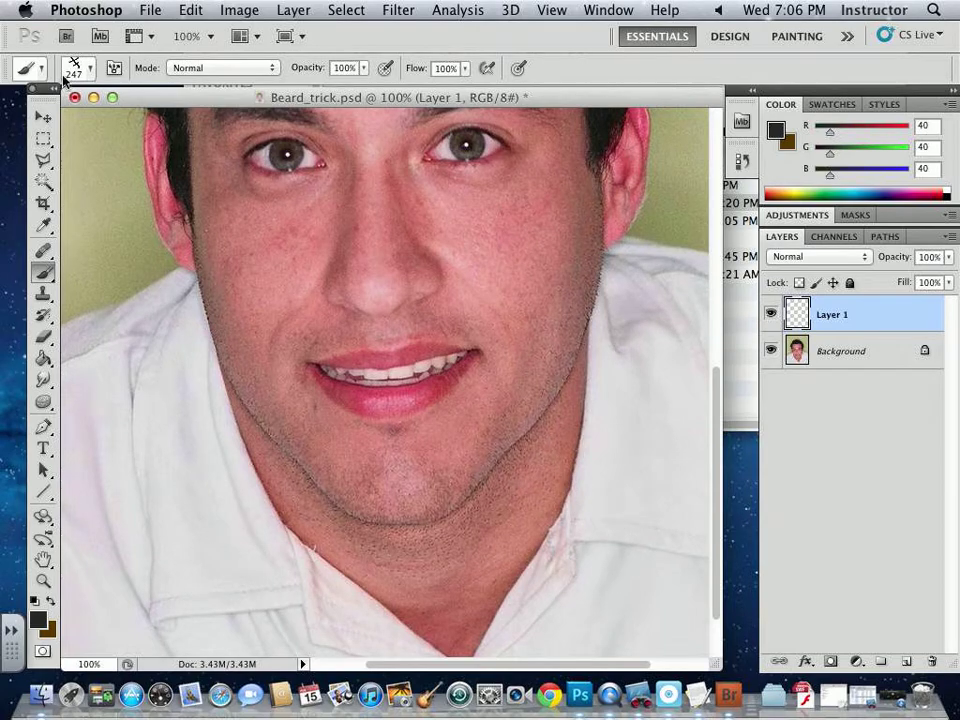
- Show the detailed brush settings and reduce the hair brush to 21 px, undoing a test stroke across the cheek
{"action": "left_click", "coordinate": [113, 70]}
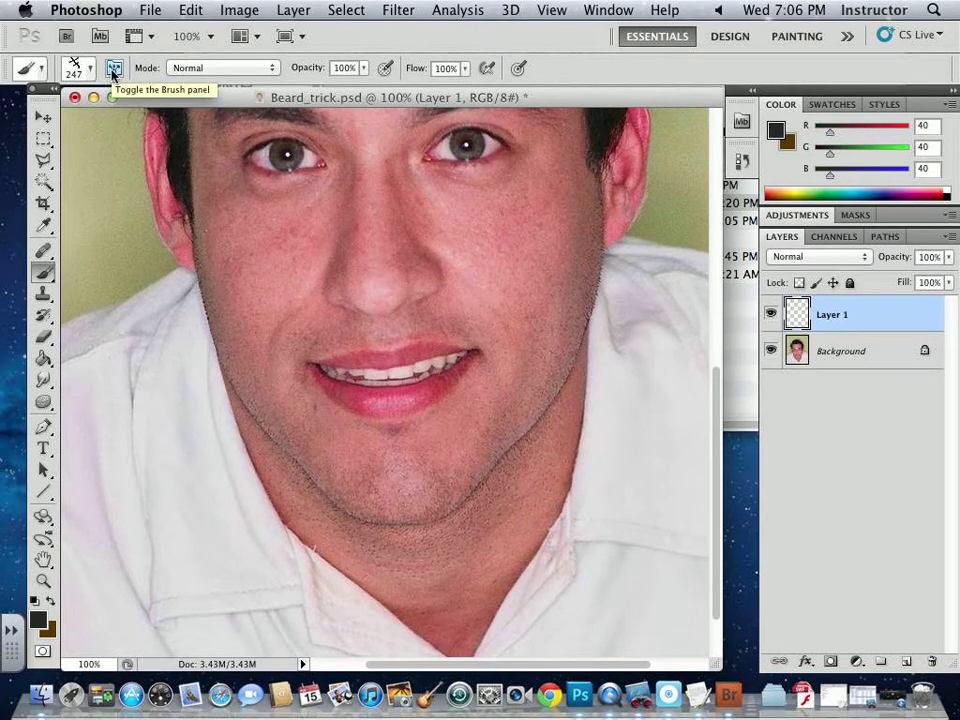
{"action": "left_click", "coordinate": [113, 70]}
{"action": "left_click", "coordinate": [113, 70]}
{"action": "left_click", "coordinate": [113, 70]}
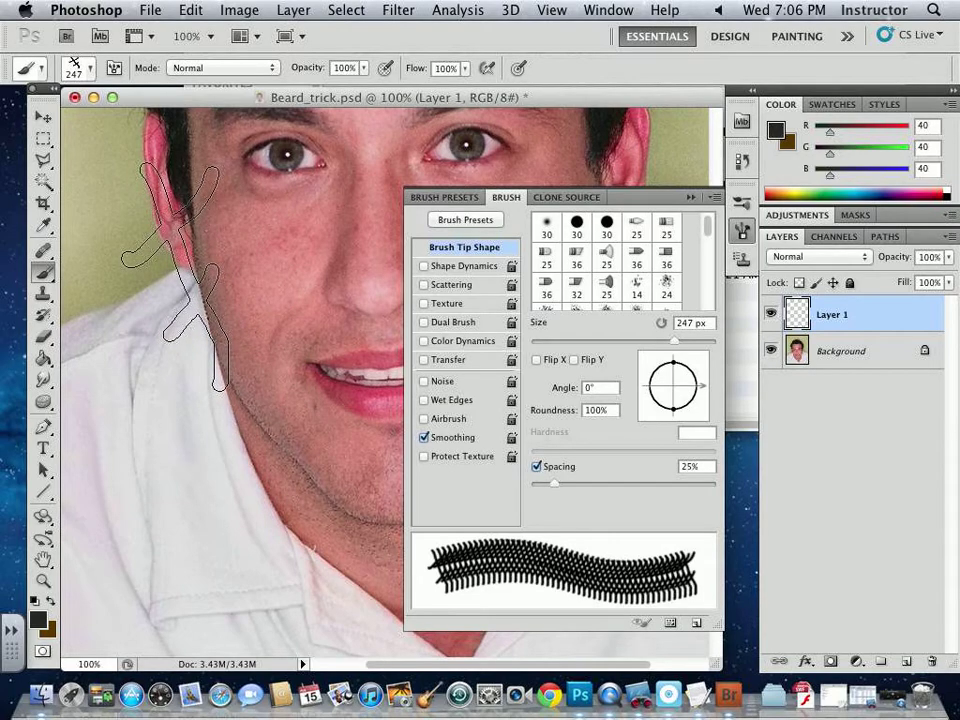
{"action": "left_click", "coordinate": [91, 69]}
{"action": "mouse_move", "coordinate": [162, 121]}
{"action": "left_mouse_down"}
{"action": "mouse_move", "coordinate": [49, 121]}
{"action": "mouse_move", "coordinate": [90, 122]}
{"action": "mouse_move", "coordinate": [57, 120]}
{"action": "left_mouse_up"}
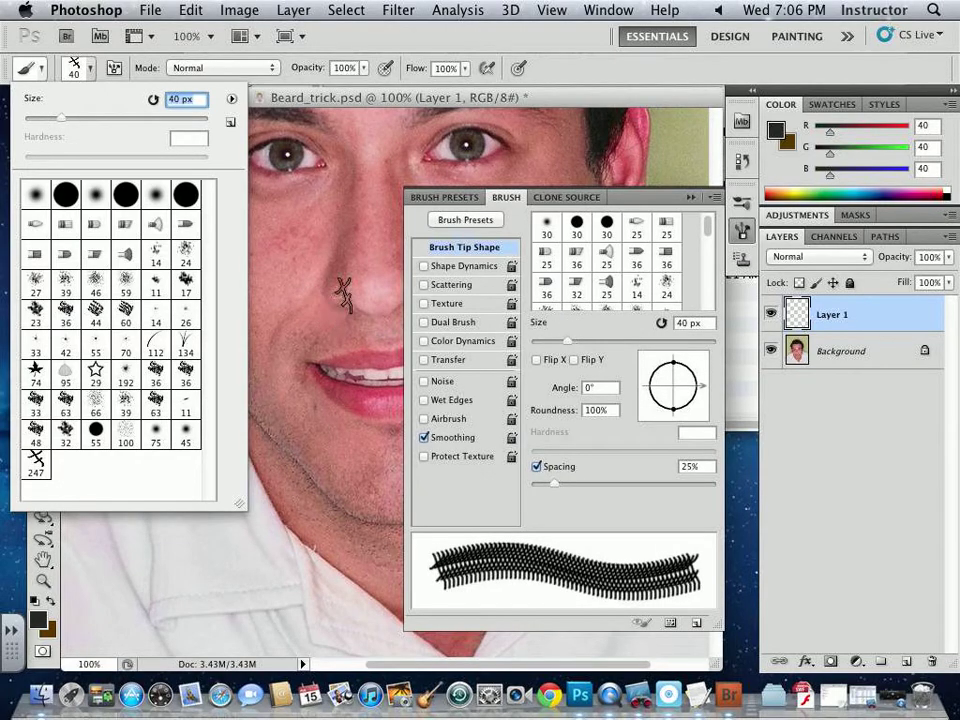
{"action": "left_click", "coordinate": [568, 339]}
{"action": "left_click_drag", "start_coordinate": [553, 339], "coordinate": [549, 343]}
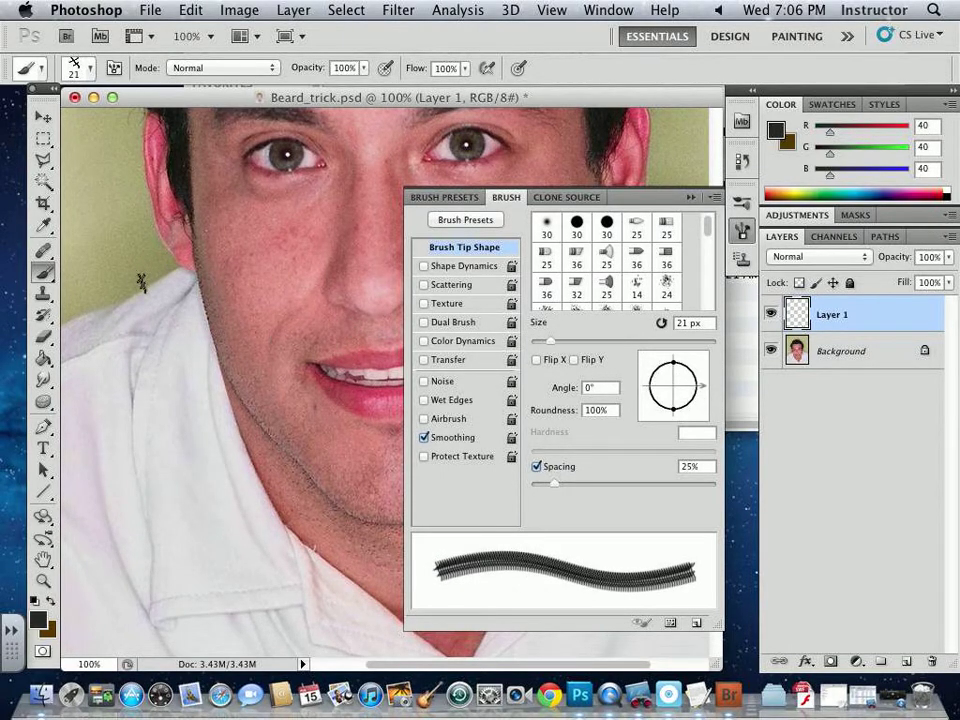
{"action": "left_click_drag", "start_coordinate": [120, 289], "coordinate": [295, 299]}
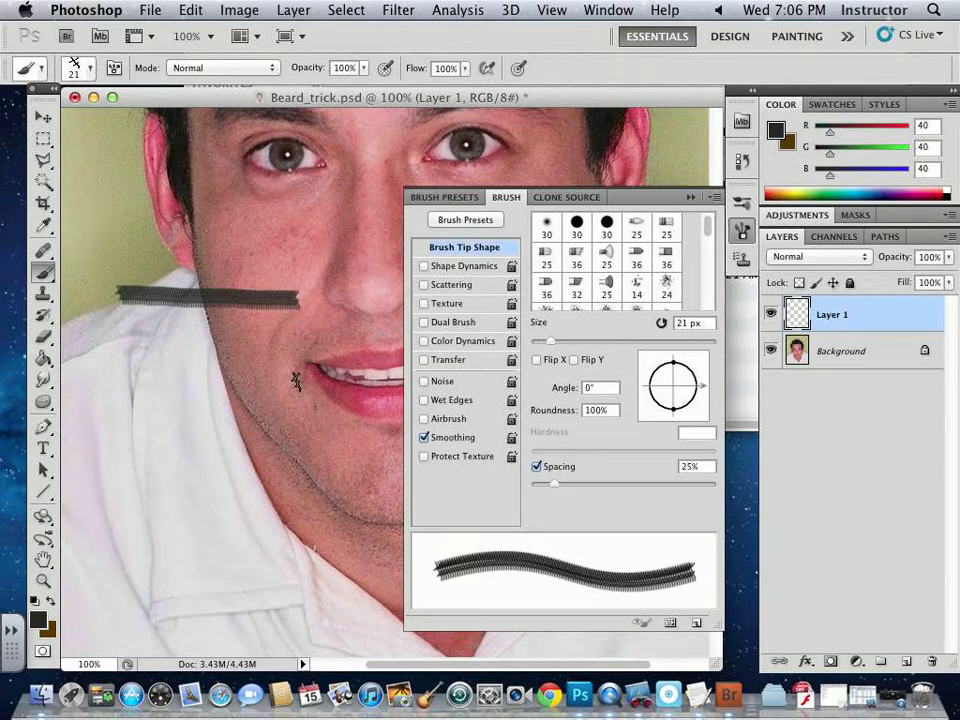
{"action": "key", "text": "super+z"}
- Set the brush tip angle to 40° and undo a test stroke over the collar and jaw
{"action": "left_click_drag", "start_coordinate": [693, 392], "coordinate": [692, 368]}
{"action": "left_click_drag", "start_coordinate": [133, 403], "coordinate": [283, 400]}
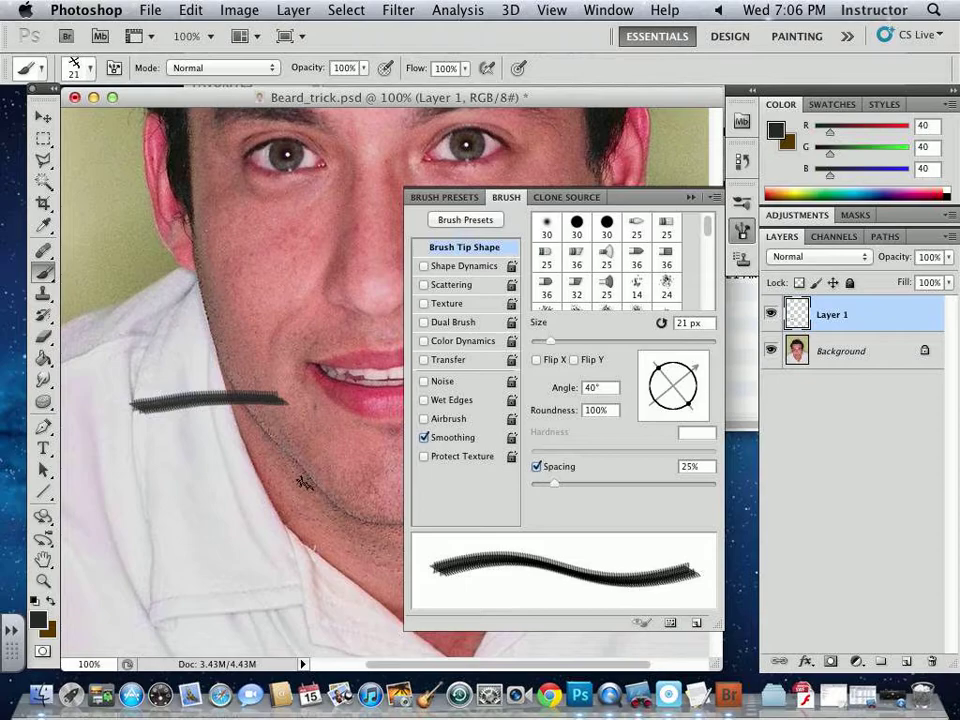
{"action": "key", "text": "super+z"}
- Set the brush tip roundness to 52% after trying 32%, undoing the test stroke made with each value
{"action": "left_click_drag", "start_coordinate": [686, 404], "coordinate": [676, 401]}
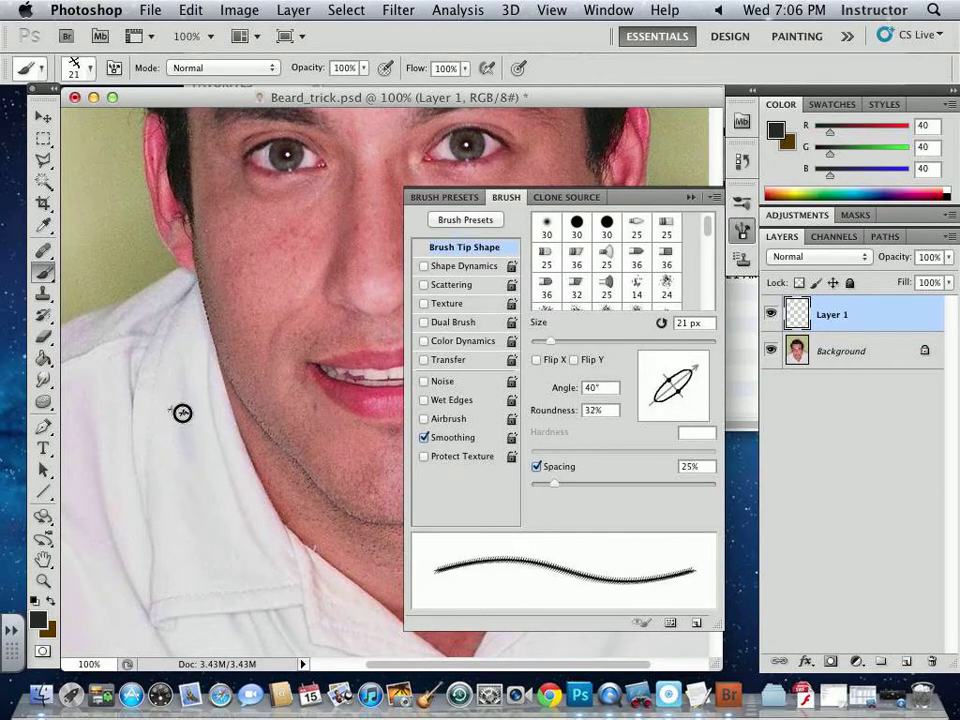
{"action": "left_click_drag", "start_coordinate": [170, 409], "coordinate": [285, 428]}
{"action": "key", "text": "super+z"}
{"action": "left_click_drag", "start_coordinate": [681, 382], "coordinate": [684, 399]}
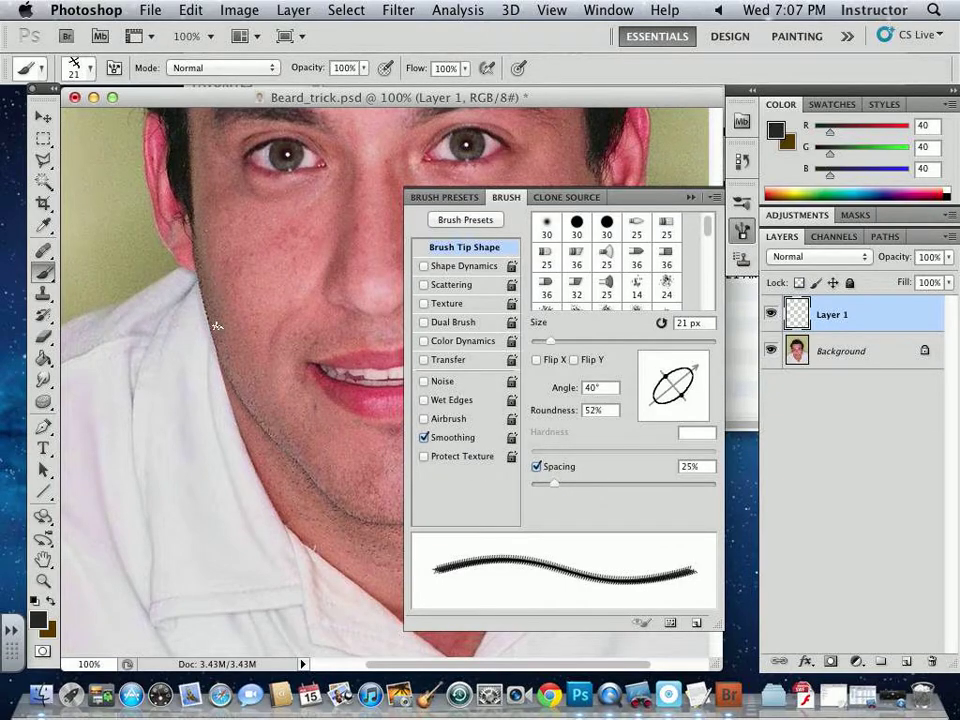
{"action": "left_click_drag", "start_coordinate": [141, 274], "coordinate": [343, 274]}
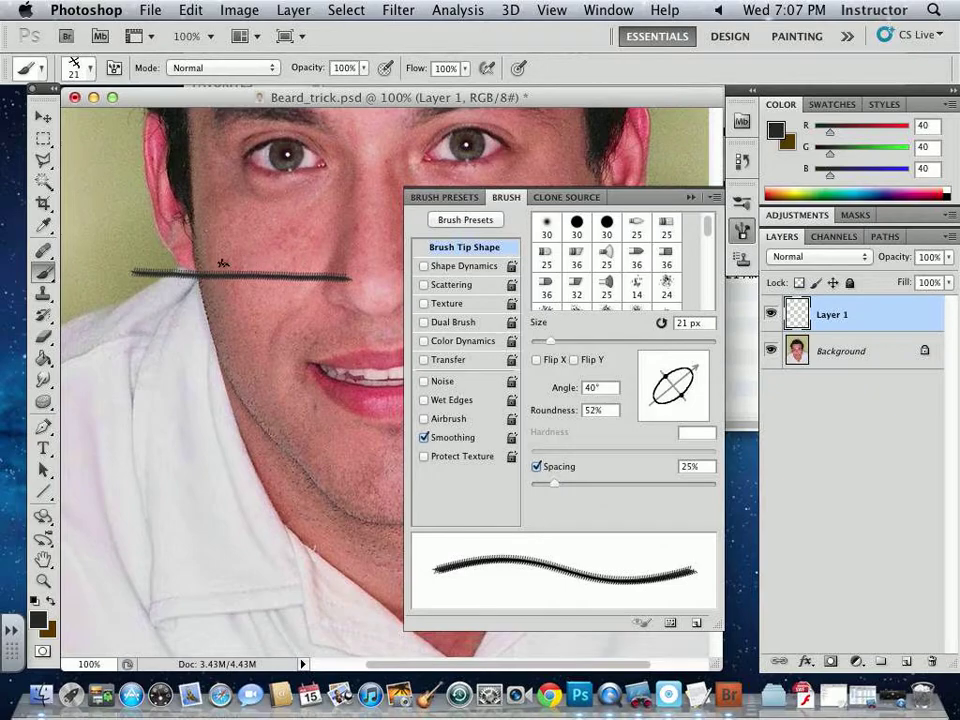
{"action": "key", "text": "super+z"}
- Set the brush spacing to 51% after trying a tighter value, undoing the test strokes on the face
{"action": "left_click_drag", "start_coordinate": [555, 488], "coordinate": [480, 488]}
{"action": "left_click_drag", "start_coordinate": [151, 275], "coordinate": [343, 290]}
{"action": "key", "text": "super+z"}
{"action": "left_click_drag", "start_coordinate": [533, 487], "coordinate": [578, 485]}
{"action": "left_click_drag", "start_coordinate": [226, 302], "coordinate": [369, 302]}
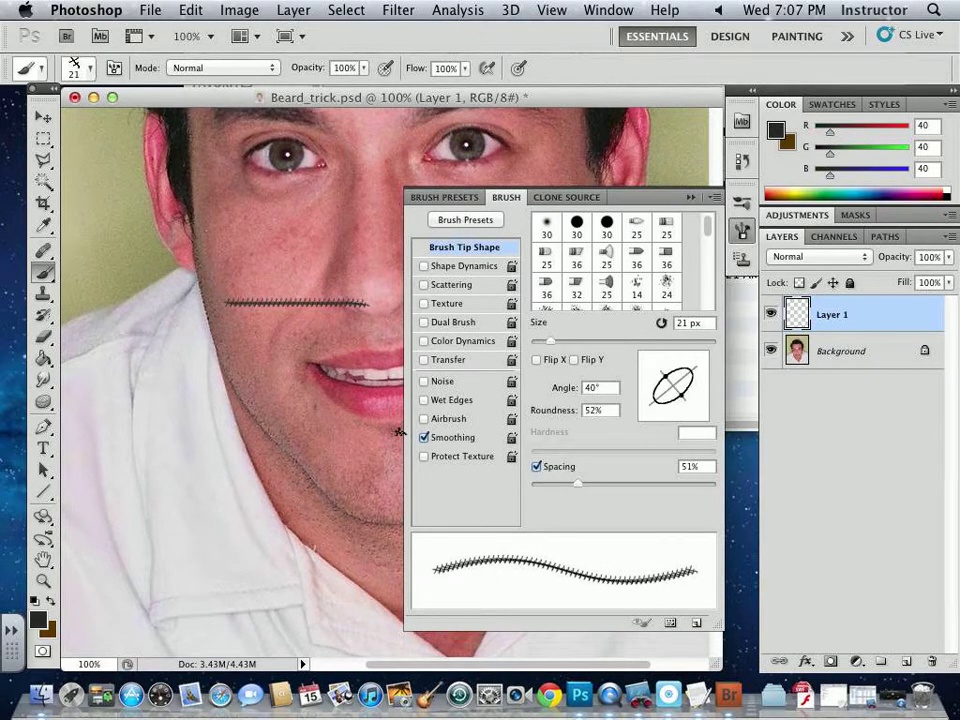
{"action": "key", "text": "super+z"}
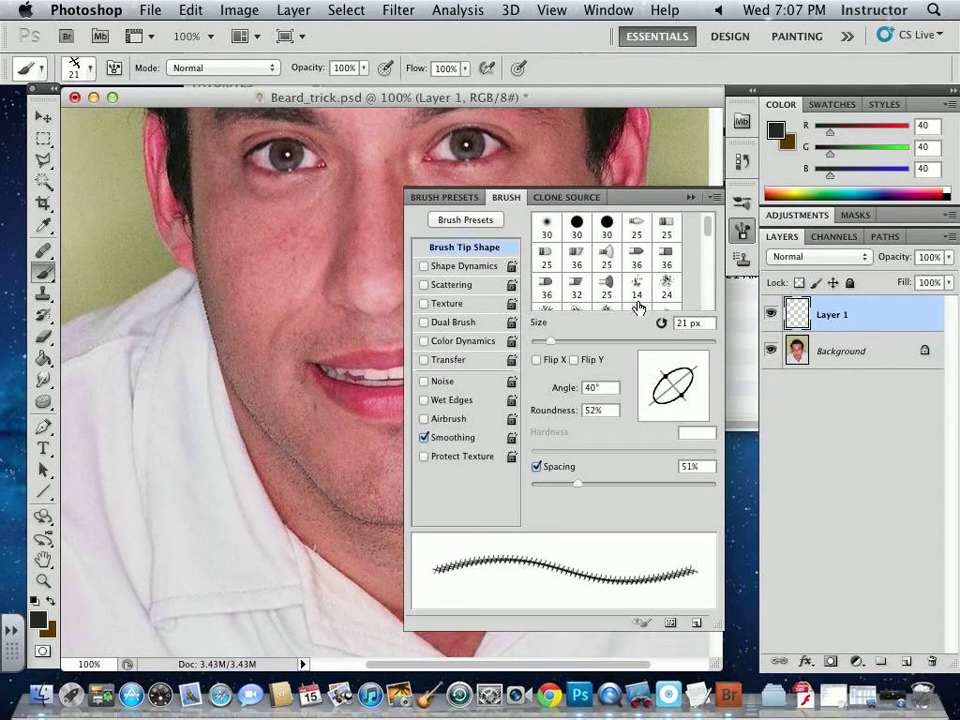
- Enable Shape Dynamics for the hair brush with a size jitter of 24% and an angle jitter of 39%
{"action": "left_click", "coordinate": [482, 266]}
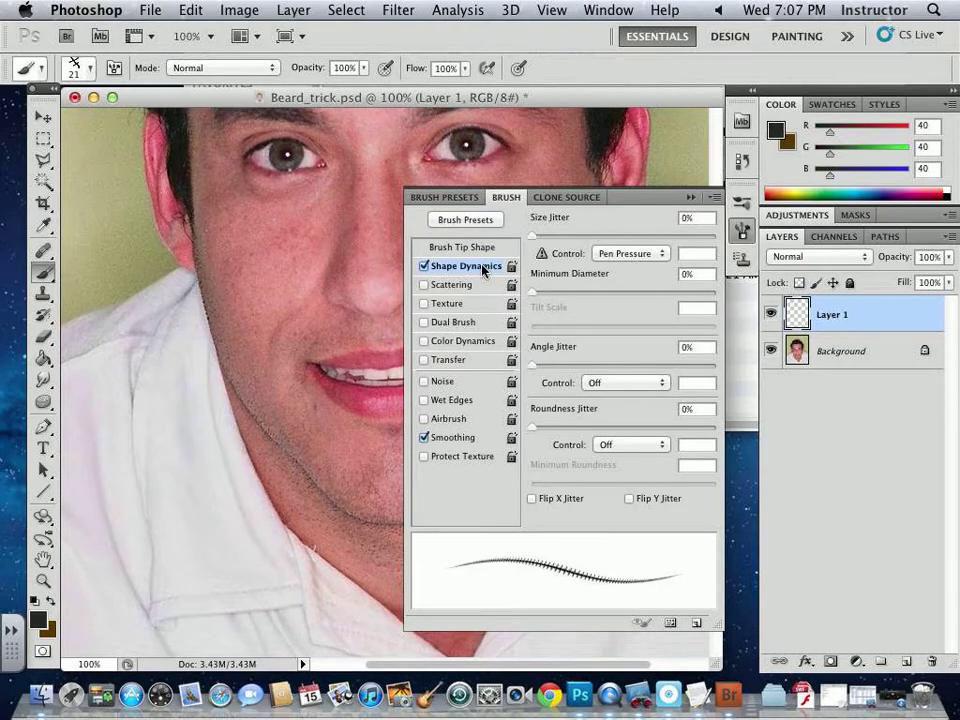
{"action": "left_click_drag", "start_coordinate": [532, 240], "coordinate": [578, 241]}
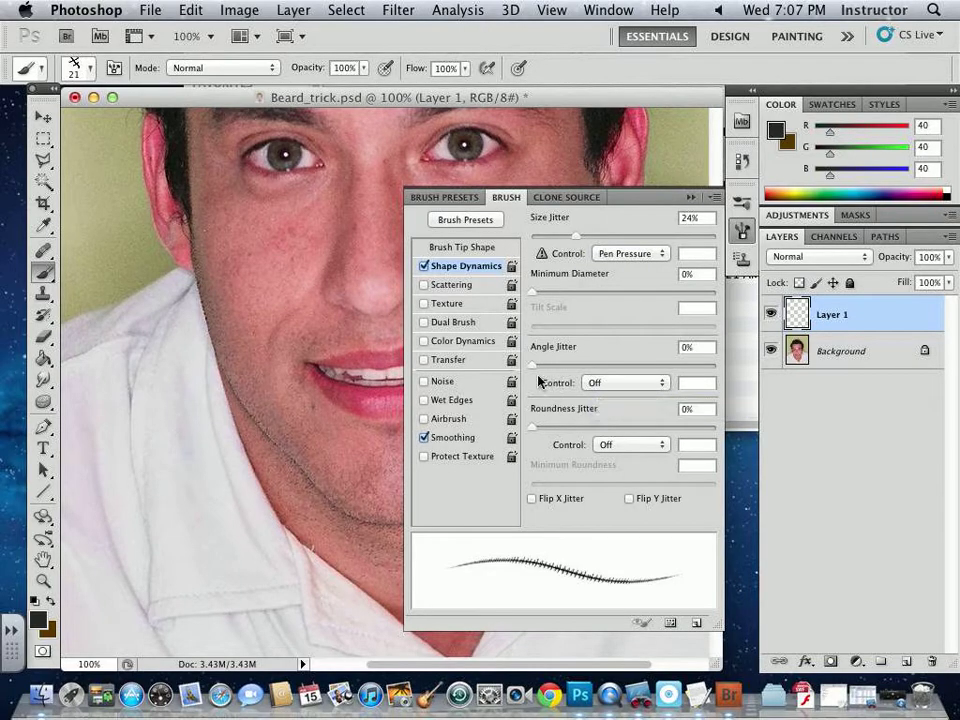
{"action": "mouse_move", "coordinate": [535, 370]}
{"action": "left_mouse_down"}
{"action": "mouse_move", "coordinate": [584, 368]}
{"action": "mouse_move", "coordinate": [521, 365]}
{"action": "mouse_move", "coordinate": [604, 370]}
{"action": "left_mouse_up"}
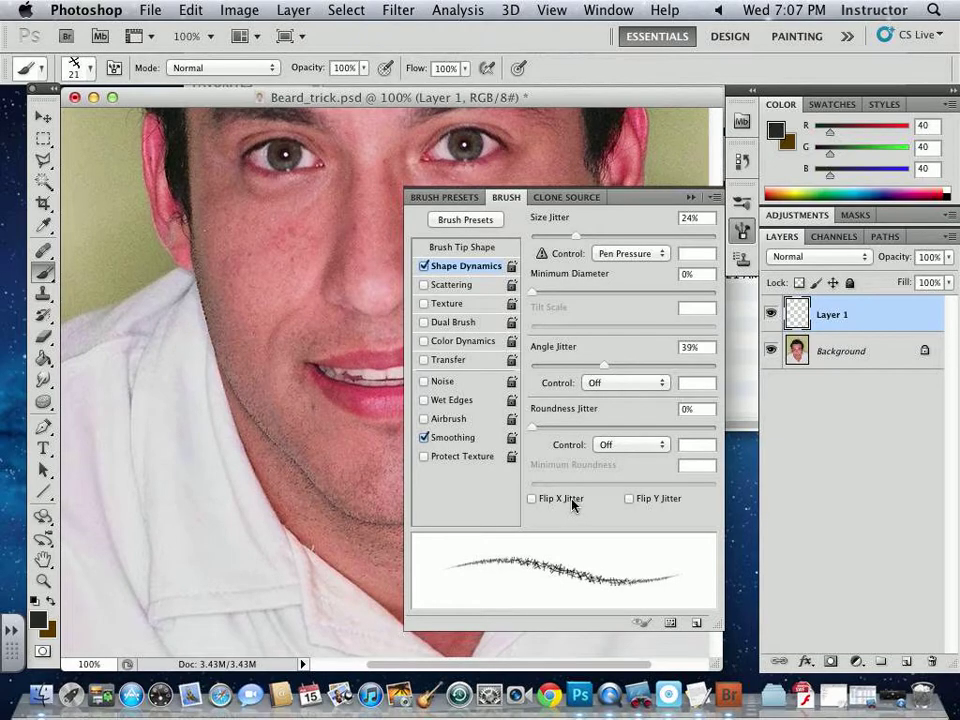
- Enable Scattering for the brush with 46% scatter, a count of 2 and a count jitter of 12%
{"action": "left_click", "coordinate": [443, 287]}
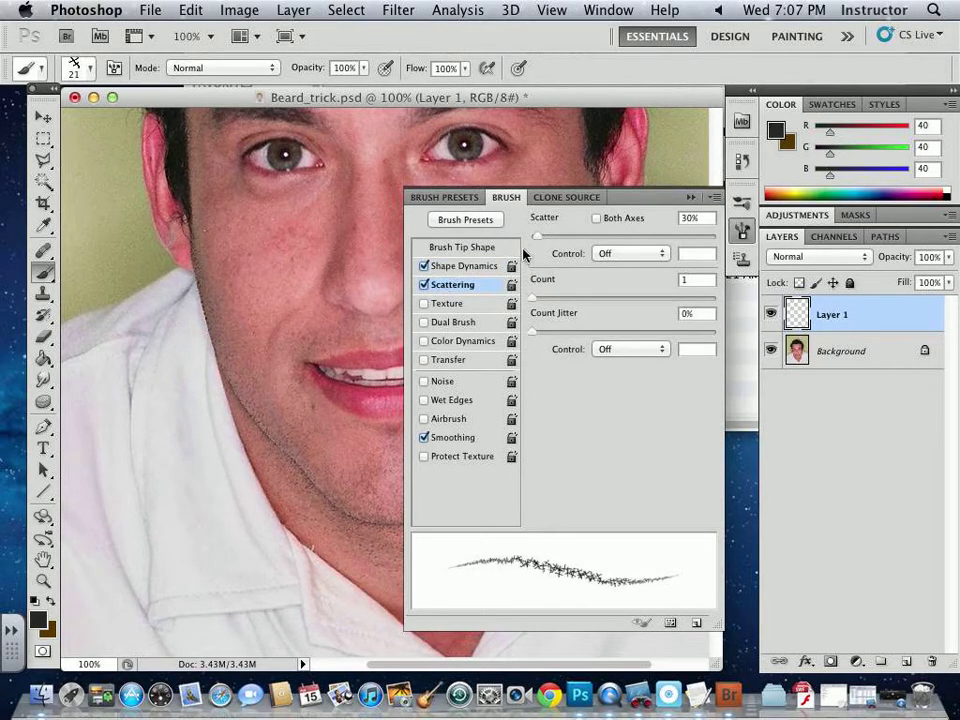
{"action": "mouse_move", "coordinate": [537, 237]}
{"action": "left_mouse_down"}
{"action": "mouse_move", "coordinate": [621, 242]}
{"action": "mouse_move", "coordinate": [536, 250]}
{"action": "left_mouse_up"}
{"action": "mouse_move", "coordinate": [537, 300]}
{"action": "left_mouse_down"}
{"action": "mouse_move", "coordinate": [540, 292]}
{"action": "mouse_move", "coordinate": [549, 326]}
{"action": "mouse_move", "coordinate": [563, 333]}
{"action": "mouse_move", "coordinate": [555, 332]}
{"action": "left_mouse_up"}
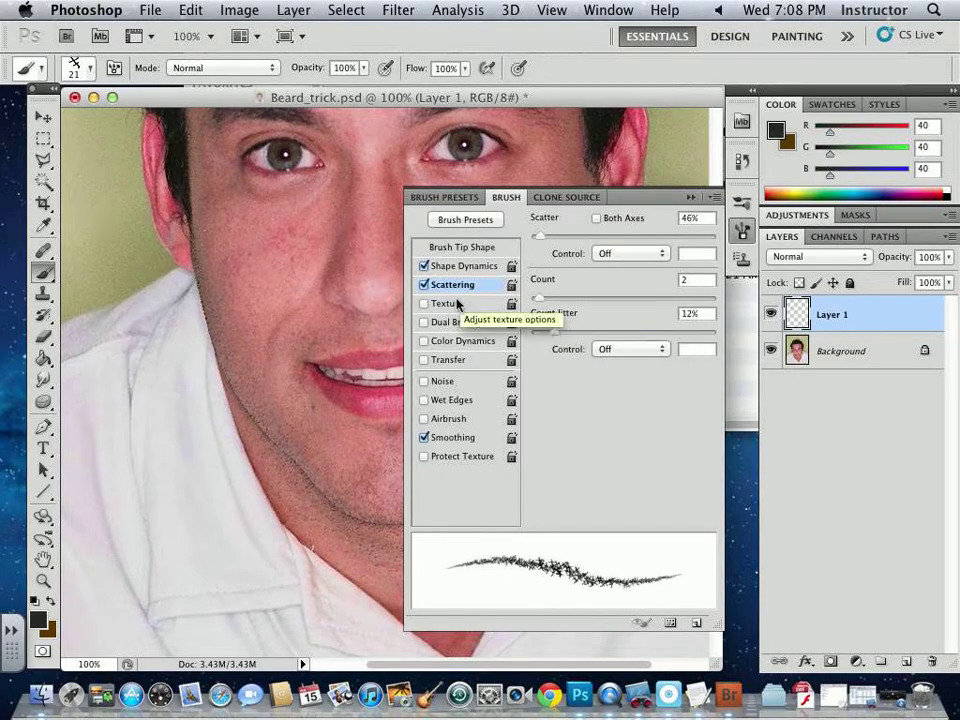
- Enable Color Dynamics with 54% foreground/background, 15% hue, 12% saturation and 9% brightness jitter, keeping the control off
{"action": "left_click", "coordinate": [464, 341]}
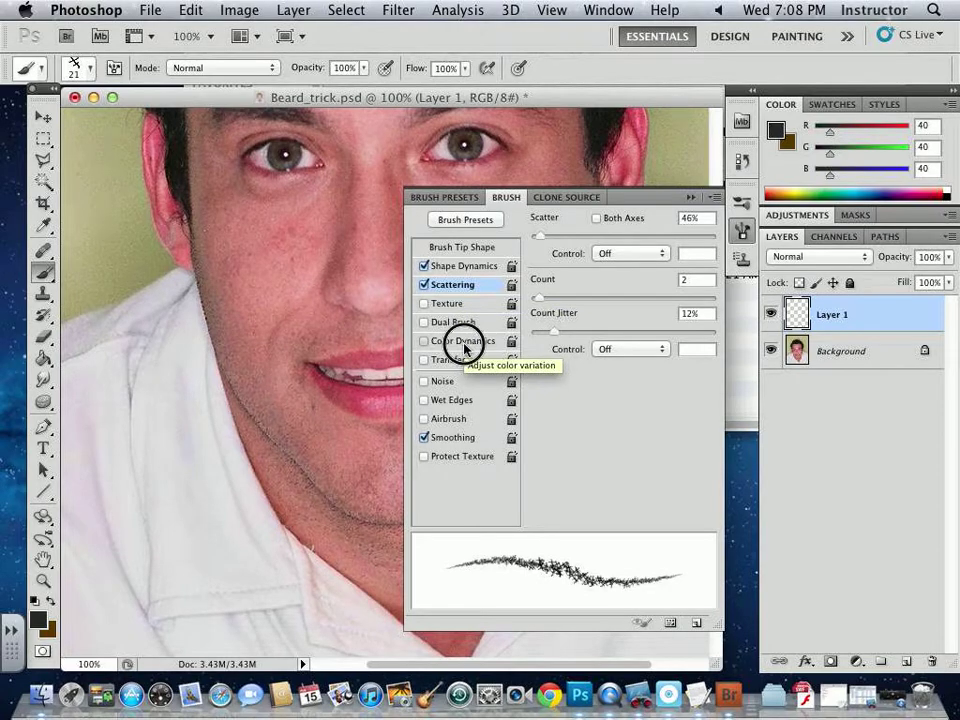
{"action": "left_click", "coordinate": [631, 257]}
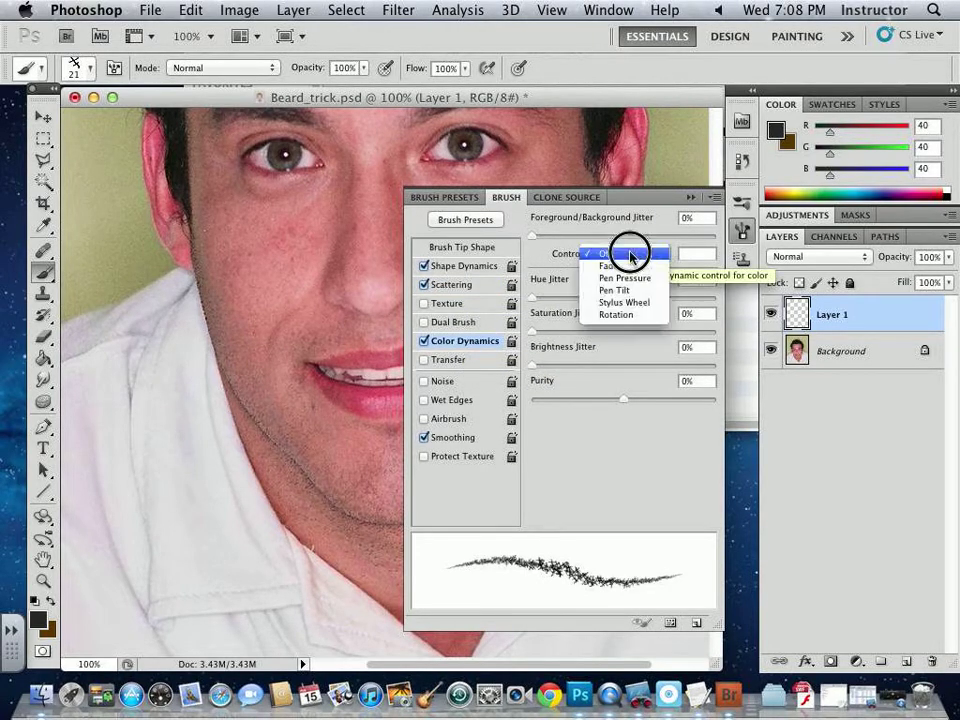
{"action": "left_click", "coordinate": [631, 255]}
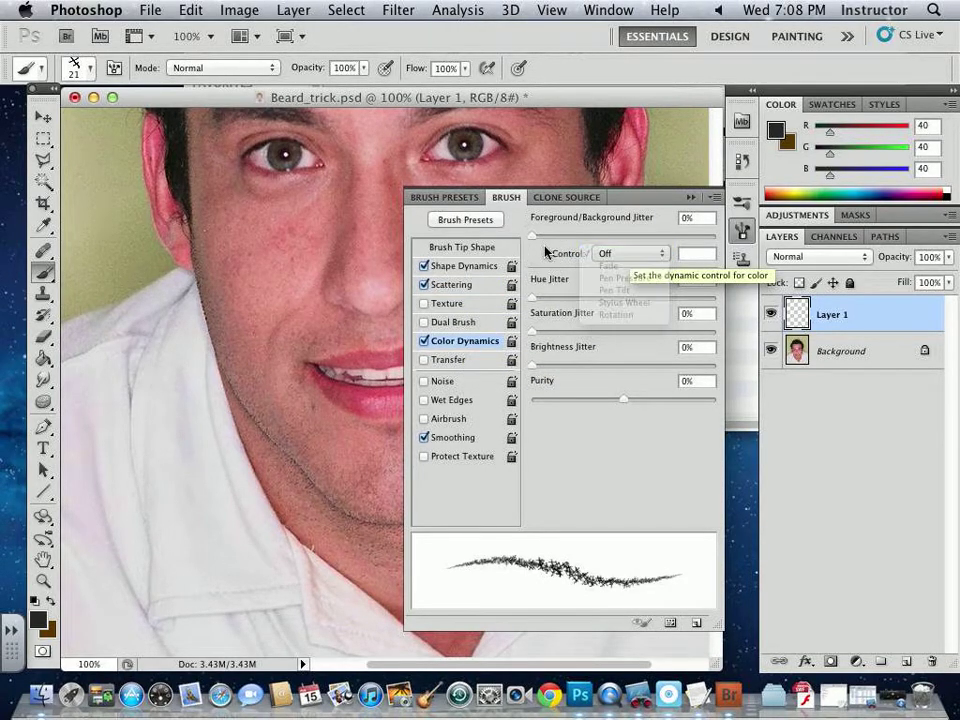
{"action": "left_click_drag", "start_coordinate": [536, 237], "coordinate": [611, 246]}
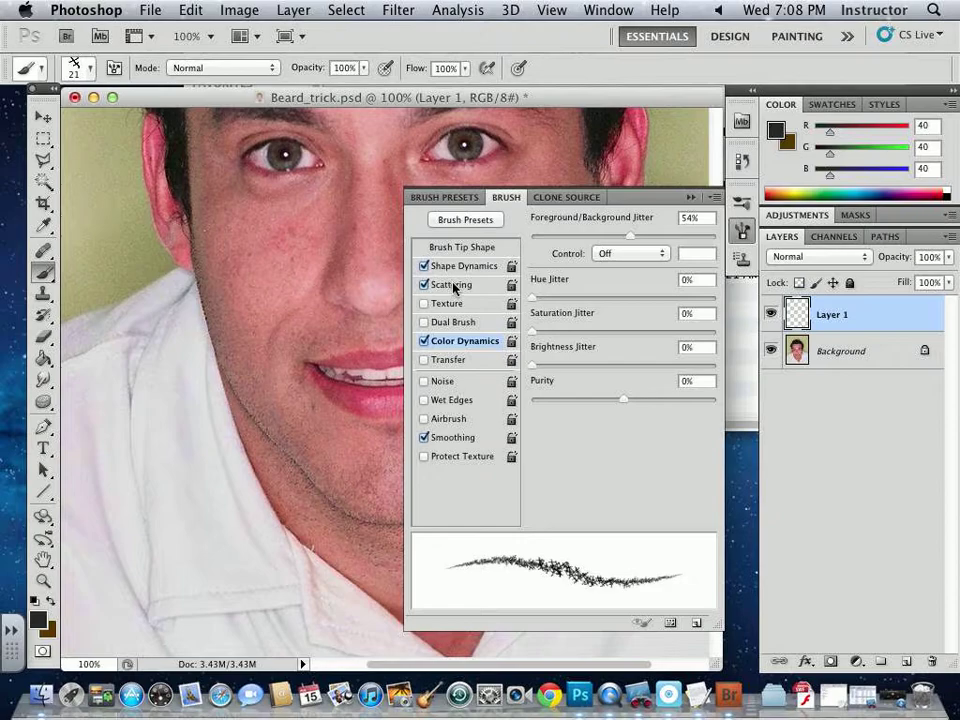
{"action": "mouse_move", "coordinate": [533, 297]}
{"action": "left_mouse_down"}
{"action": "mouse_move", "coordinate": [560, 300]}
{"action": "mouse_move", "coordinate": [534, 328]}
{"action": "mouse_move", "coordinate": [556, 333]}
{"action": "mouse_move", "coordinate": [546, 366]}
{"action": "left_mouse_up"}
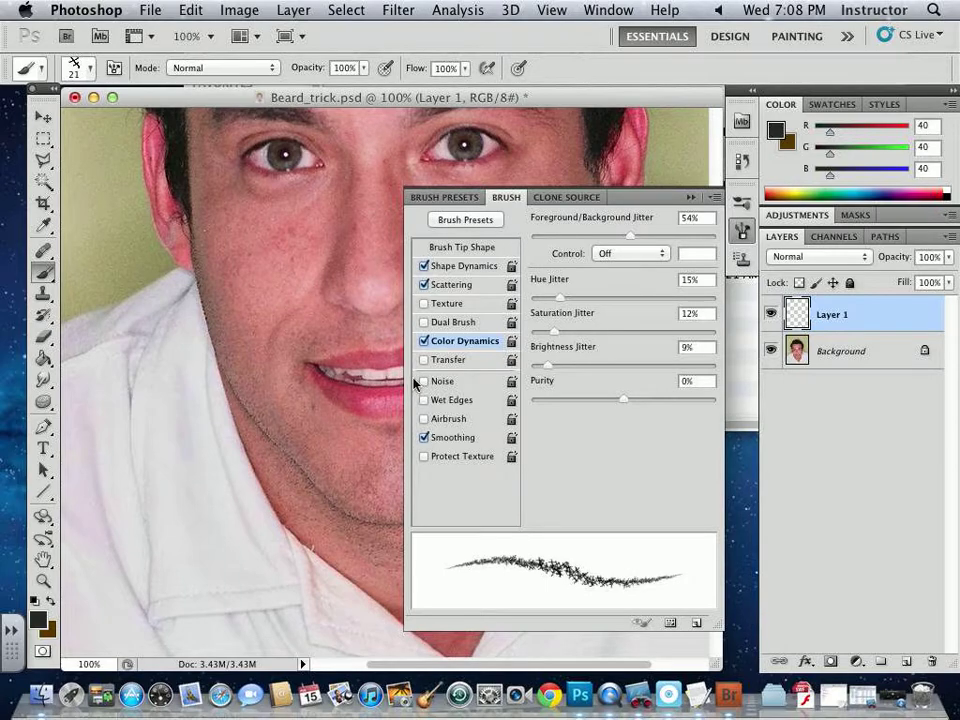
{"action": "left_click", "coordinate": [646, 256]}
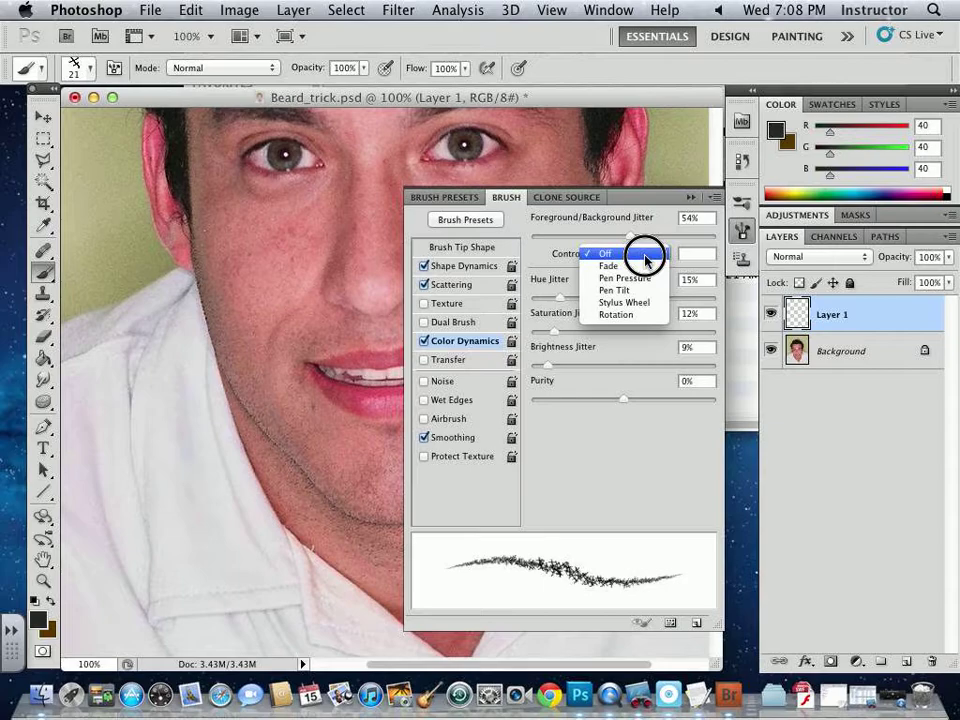
{"action": "left_click", "coordinate": [551, 217]}
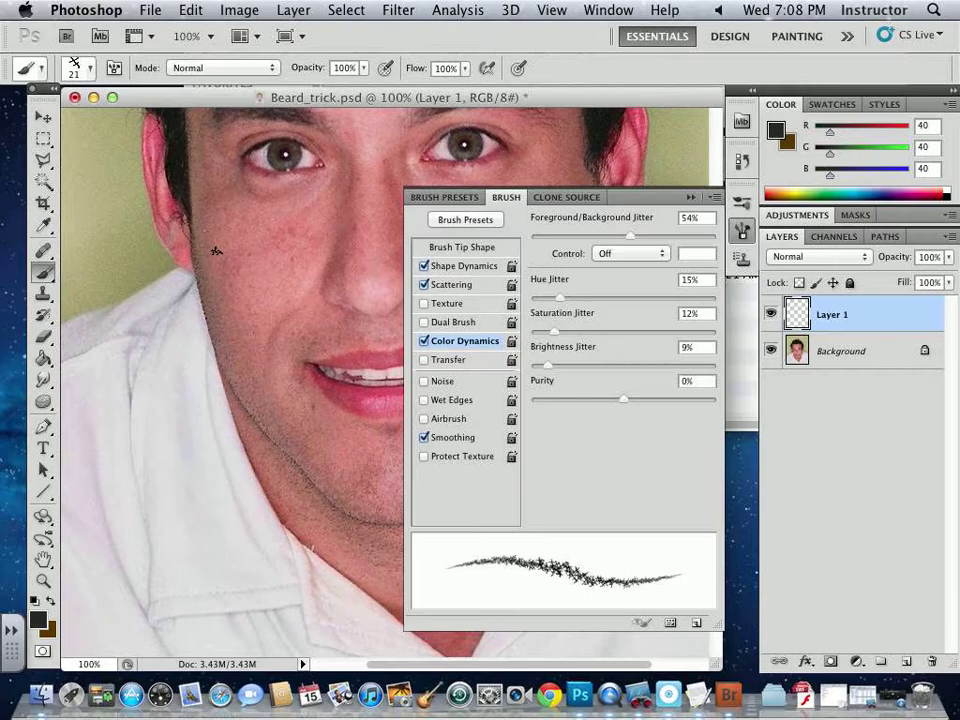
- Undo a test stroke under the nose and paint a thin mustache above both sides of the upper lip
{"action": "left_click", "coordinate": [692, 198]}
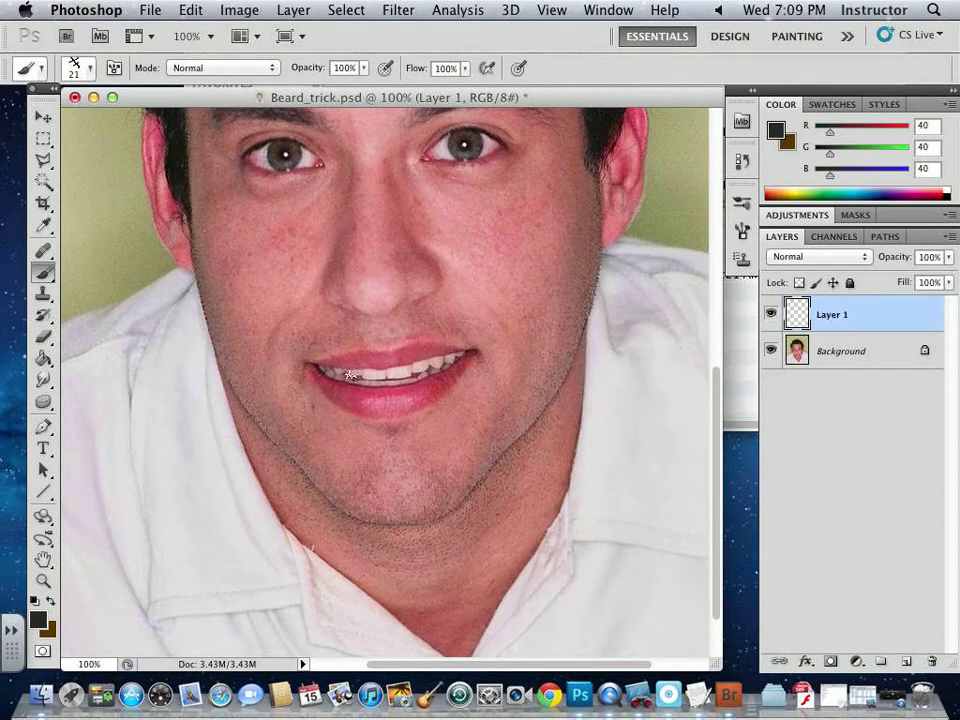
{"action": "left_click_drag", "start_coordinate": [396, 318], "coordinate": [408, 330]}
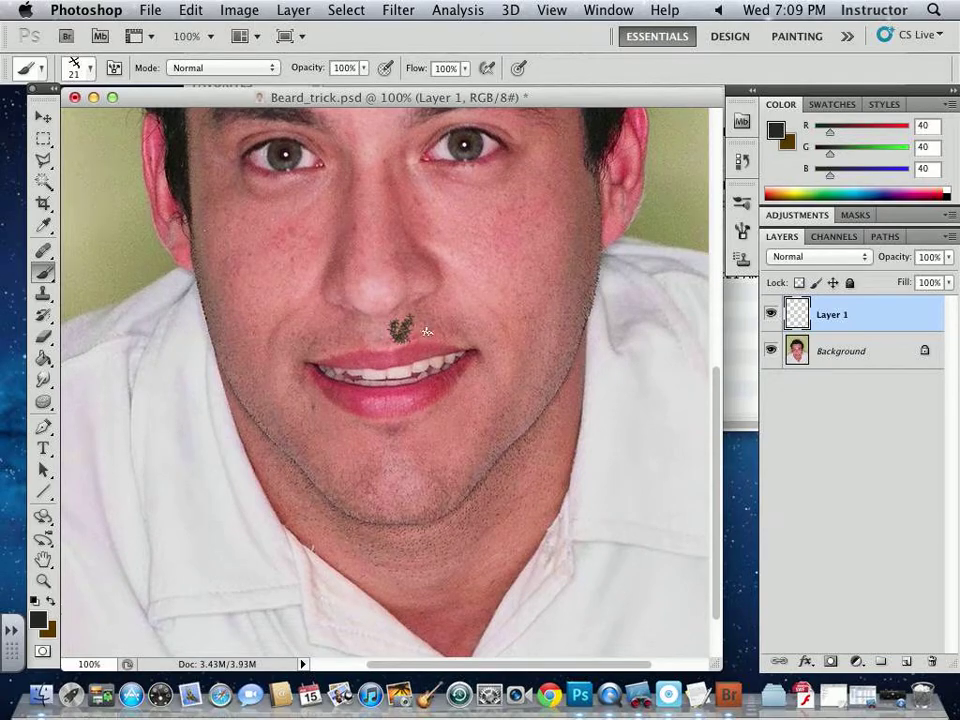
{"action": "key", "text": "super+z"}
{"action": "left_click_drag", "start_coordinate": [397, 326], "coordinate": [478, 334]}
{"action": "left_click_drag", "start_coordinate": [366, 326], "coordinate": [284, 362]}
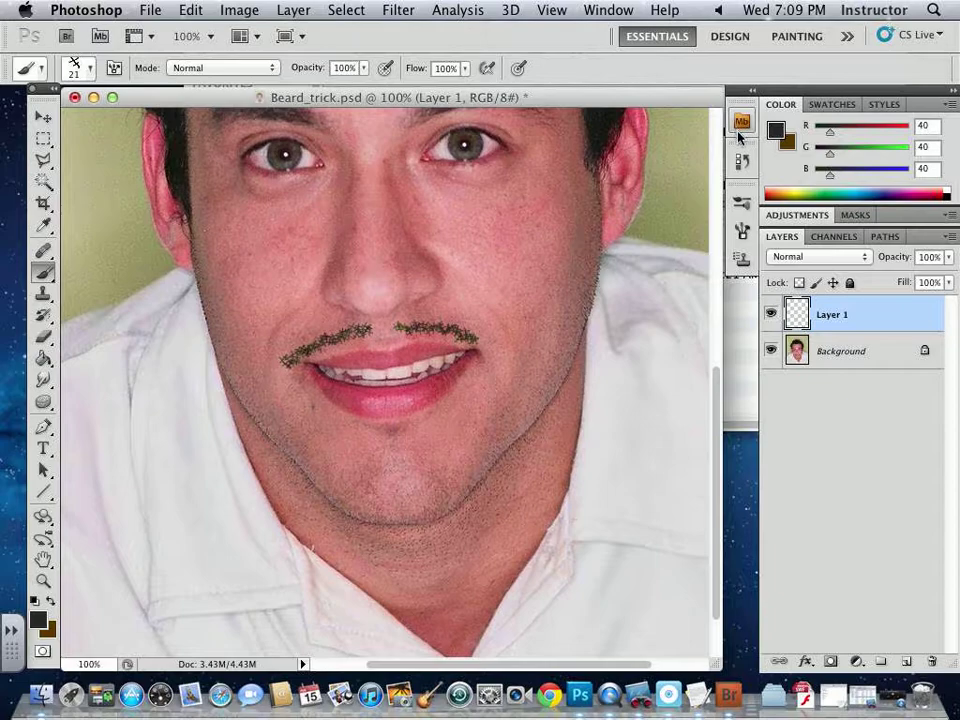
- Reduce the brush's hue jitter to 2% and its saturation jitter to 8%
{"action": "left_click", "coordinate": [113, 72]}
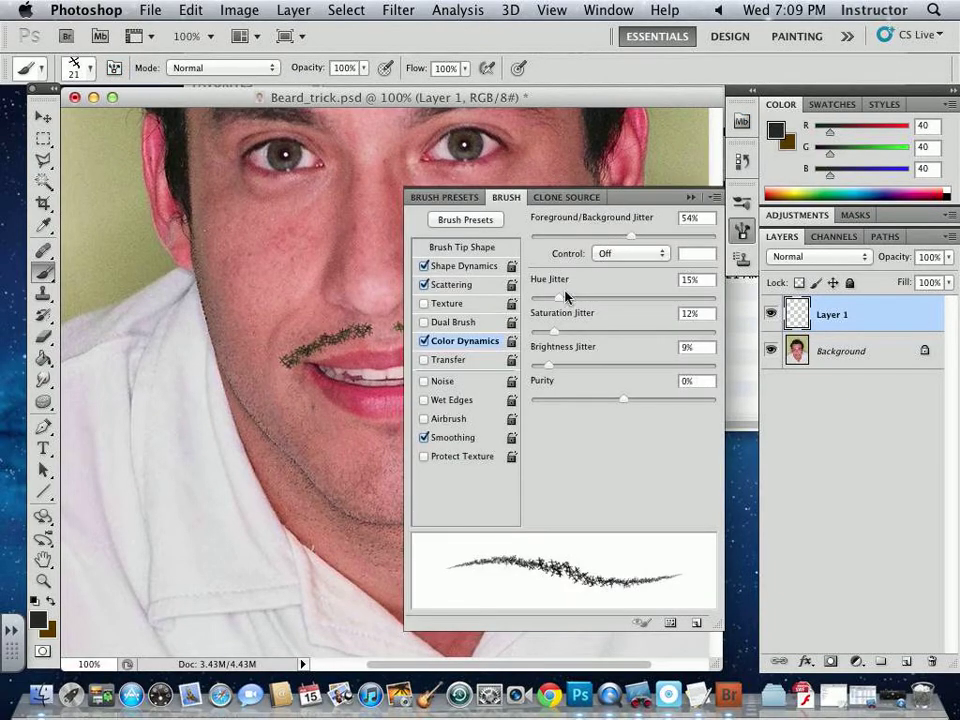
{"action": "left_click_drag", "start_coordinate": [555, 331], "coordinate": [542, 331]}
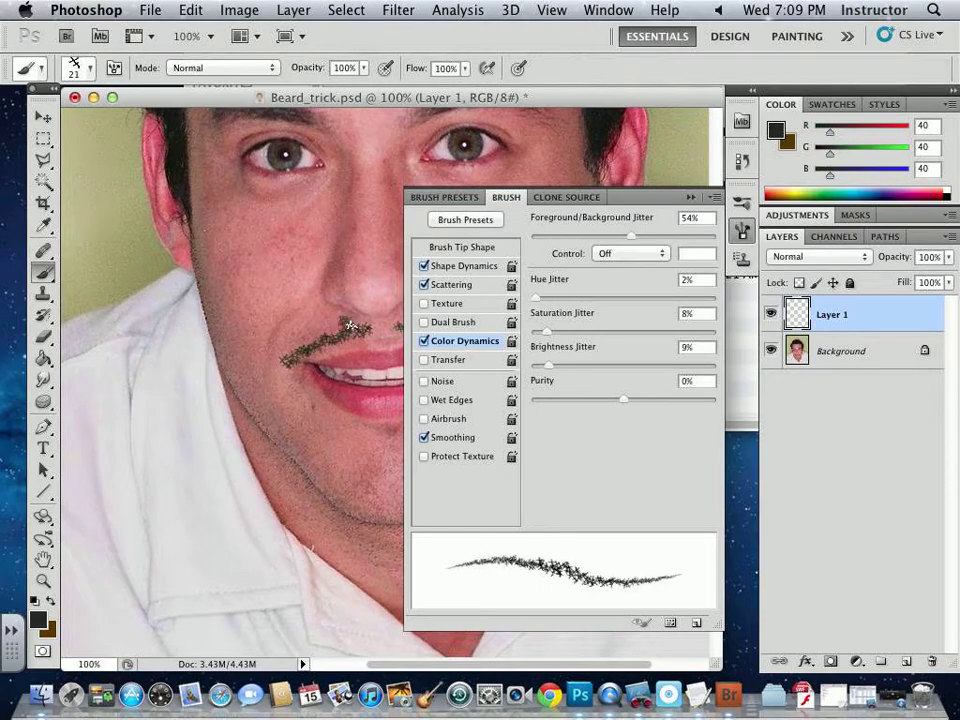
{"action": "left_click", "coordinate": [690, 197]}
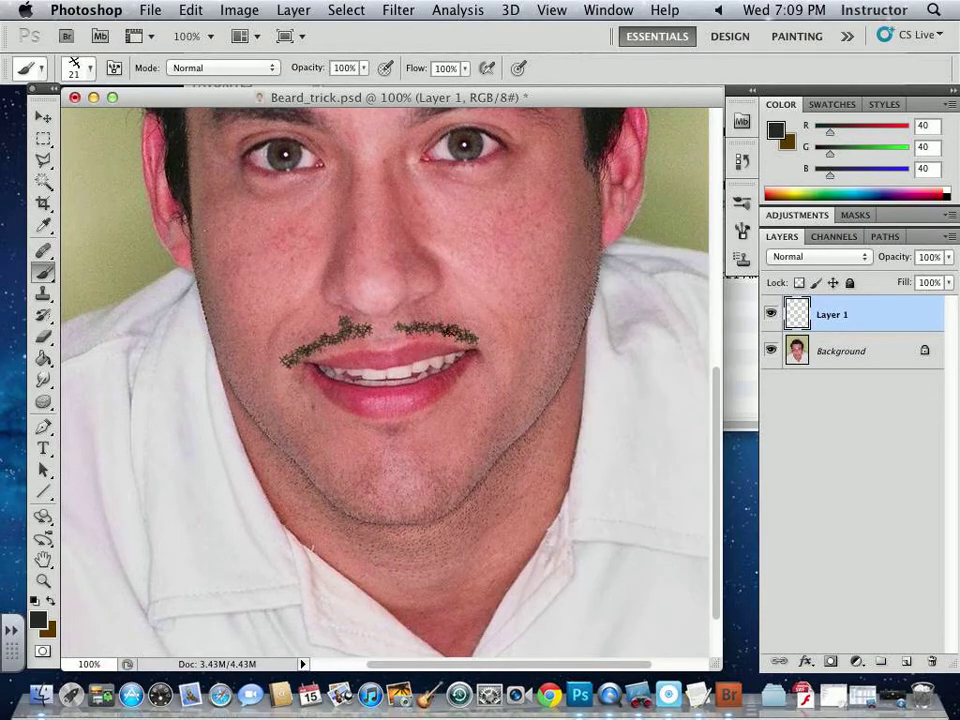
- Thicken both halves of the mustache and paint a triangular soul patch below the lower lip
{"action": "mouse_move", "coordinate": [342, 326]}
{"action": "left_mouse_down"}
{"action": "mouse_move", "coordinate": [296, 356]}
{"action": "mouse_move", "coordinate": [368, 330]}
{"action": "mouse_move", "coordinate": [344, 327]}
{"action": "mouse_move", "coordinate": [386, 333]}
{"action": "mouse_move", "coordinate": [402, 329]}
{"action": "mouse_move", "coordinate": [396, 322]}
{"action": "mouse_move", "coordinate": [395, 333]}
{"action": "mouse_move", "coordinate": [414, 315]}
{"action": "mouse_move", "coordinate": [413, 325]}
{"action": "mouse_move", "coordinate": [443, 324]}
{"action": "mouse_move", "coordinate": [482, 350]}
{"action": "mouse_move", "coordinate": [447, 328]}
{"action": "mouse_move", "coordinate": [403, 323]}
{"action": "mouse_move", "coordinate": [439, 315]}
{"action": "mouse_move", "coordinate": [490, 346]}
{"action": "left_mouse_up"}
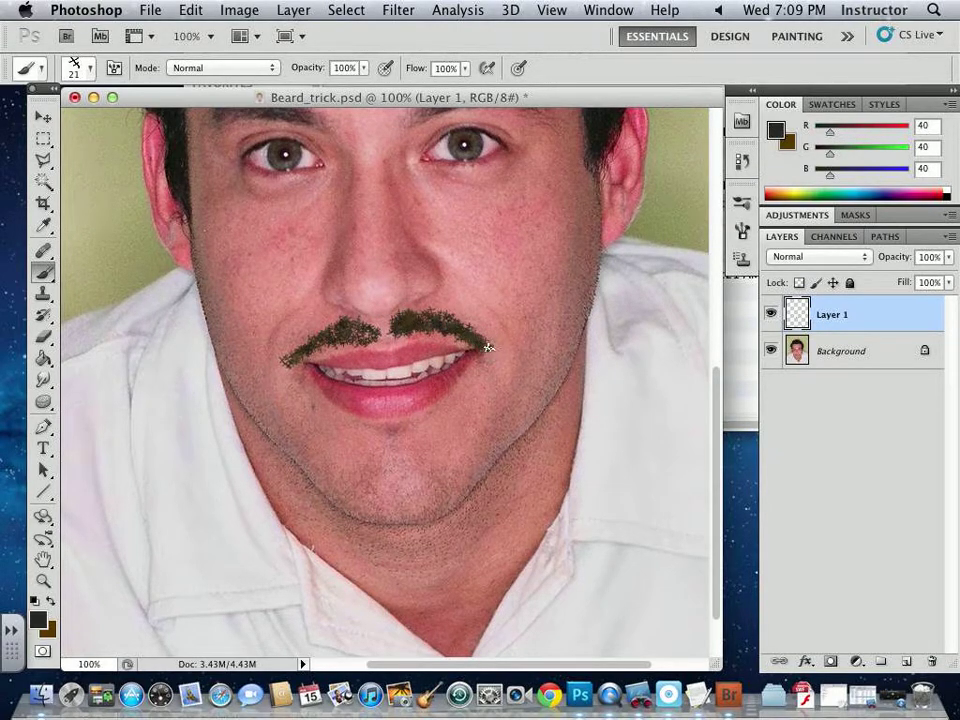
{"action": "mouse_move", "coordinate": [338, 326]}
{"action": "left_mouse_down"}
{"action": "mouse_move", "coordinate": [300, 343]}
{"action": "mouse_move", "coordinate": [284, 369]}
{"action": "left_mouse_up"}
{"action": "mouse_move", "coordinate": [381, 430]}
{"action": "left_mouse_down"}
{"action": "mouse_move", "coordinate": [358, 431]}
{"action": "mouse_move", "coordinate": [403, 433]}
{"action": "mouse_move", "coordinate": [388, 452]}
{"action": "mouse_move", "coordinate": [385, 444]}
{"action": "mouse_move", "coordinate": [398, 452]}
{"action": "mouse_move", "coordinate": [418, 435]}
{"action": "mouse_move", "coordinate": [377, 435]}
{"action": "left_mouse_up"}
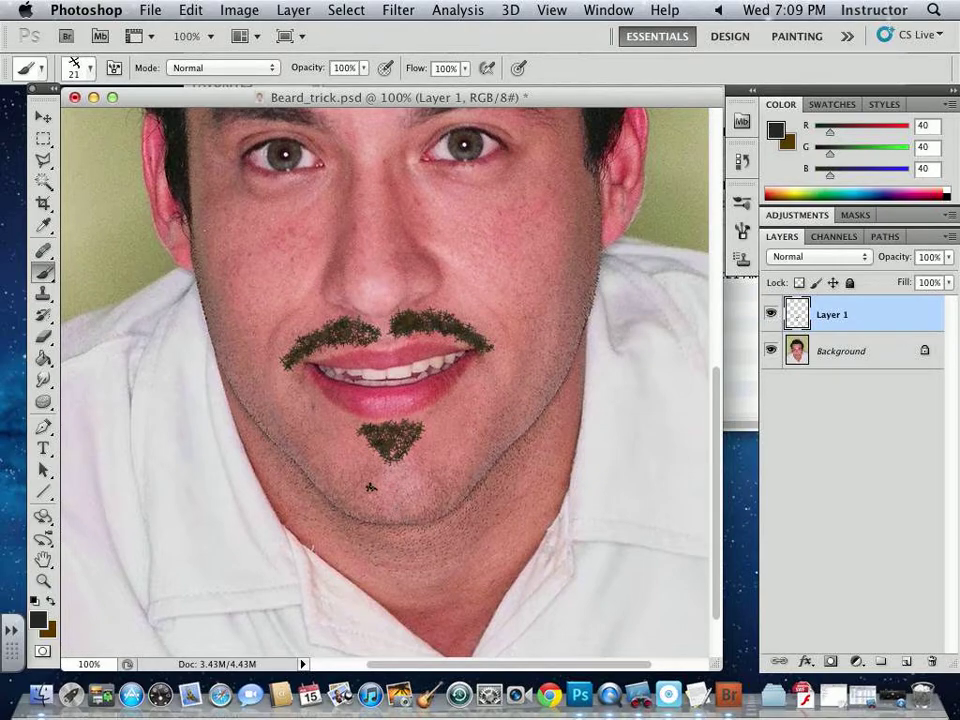
- Paint two drooping beard tufts, one on each side of the chin
{"action": "mouse_move", "coordinate": [351, 514]}
{"action": "left_mouse_down"}
{"action": "mouse_move", "coordinate": [364, 551]}
{"action": "mouse_move", "coordinate": [342, 496]}
{"action": "mouse_move", "coordinate": [355, 567]}
{"action": "left_mouse_up"}
{"action": "left_click_drag", "start_coordinate": [338, 553], "coordinate": [362, 564]}
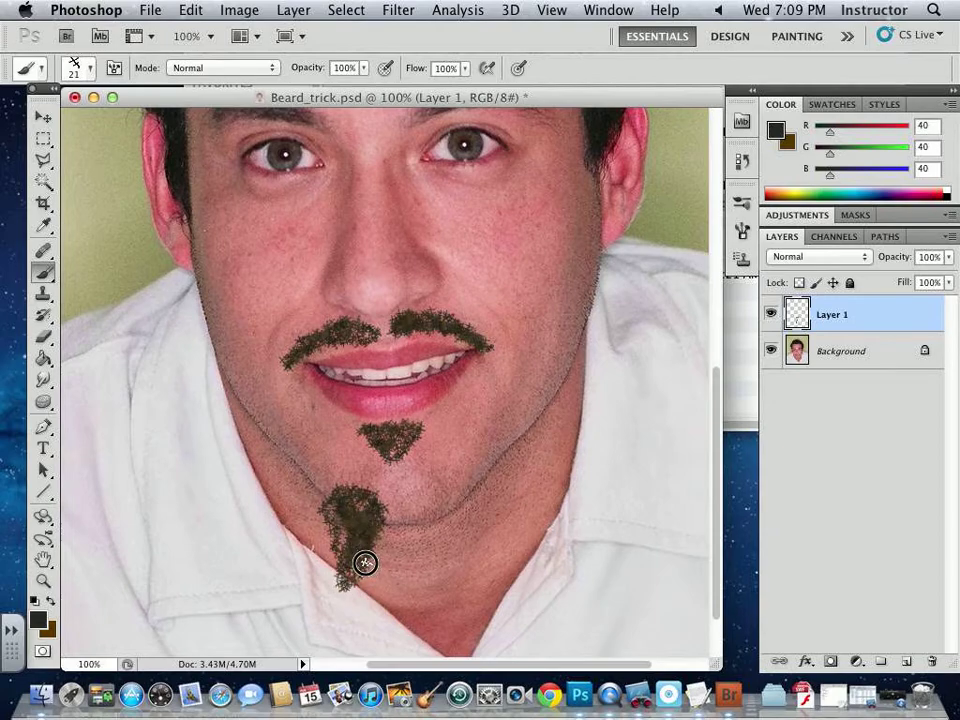
{"action": "mouse_move", "coordinate": [439, 491]}
{"action": "left_mouse_down"}
{"action": "mouse_move", "coordinate": [428, 496]}
{"action": "mouse_move", "coordinate": [446, 551]}
{"action": "mouse_move", "coordinate": [456, 529]}
{"action": "mouse_move", "coordinate": [462, 545]}
{"action": "mouse_move", "coordinate": [450, 518]}
{"action": "mouse_move", "coordinate": [456, 499]}
{"action": "left_mouse_up"}
- Join the two eyebrows with painted hair and add a sideburn in front of each ear
{"action": "key", "text": "space"}
{"action": "mouse_move", "coordinate": [495, 267]}
{"action": "left_mouse_down"}
{"action": "mouse_move", "coordinate": [435, 324]}
{"action": "mouse_move", "coordinate": [414, 328]}
{"action": "mouse_move", "coordinate": [399, 441]}
{"action": "mouse_move", "coordinate": [409, 350]}
{"action": "mouse_move", "coordinate": [274, 381]}
{"action": "mouse_move", "coordinate": [420, 358]}
{"action": "mouse_move", "coordinate": [306, 391]}
{"action": "mouse_move", "coordinate": [326, 392]}
{"action": "mouse_move", "coordinate": [169, 371]}
{"action": "mouse_move", "coordinate": [261, 326]}
{"action": "mouse_move", "coordinate": [267, 364]}
{"action": "left_mouse_up"}
{"action": "mouse_move", "coordinate": [152, 385]}
{"action": "left_mouse_down"}
{"action": "mouse_move", "coordinate": [154, 429]}
{"action": "mouse_move", "coordinate": [154, 418]}
{"action": "mouse_move", "coordinate": [166, 443]}
{"action": "left_mouse_up"}
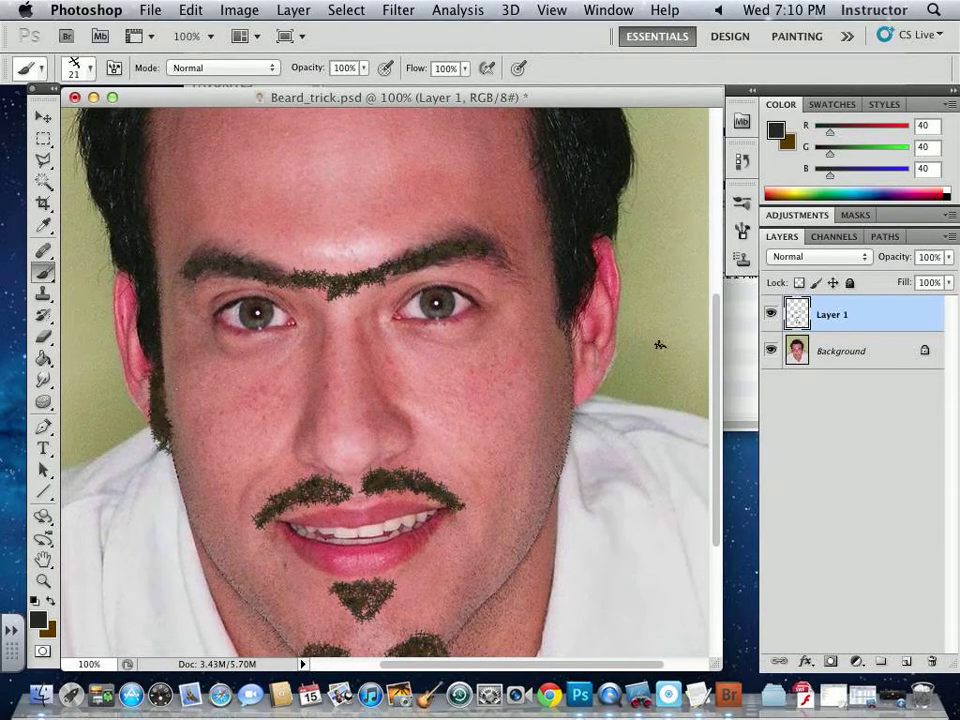
{"action": "mouse_move", "coordinate": [566, 352]}
{"action": "left_mouse_down"}
{"action": "mouse_move", "coordinate": [557, 386]}
{"action": "mouse_move", "coordinate": [564, 285]}
{"action": "mouse_move", "coordinate": [574, 301]}
{"action": "left_mouse_up"}
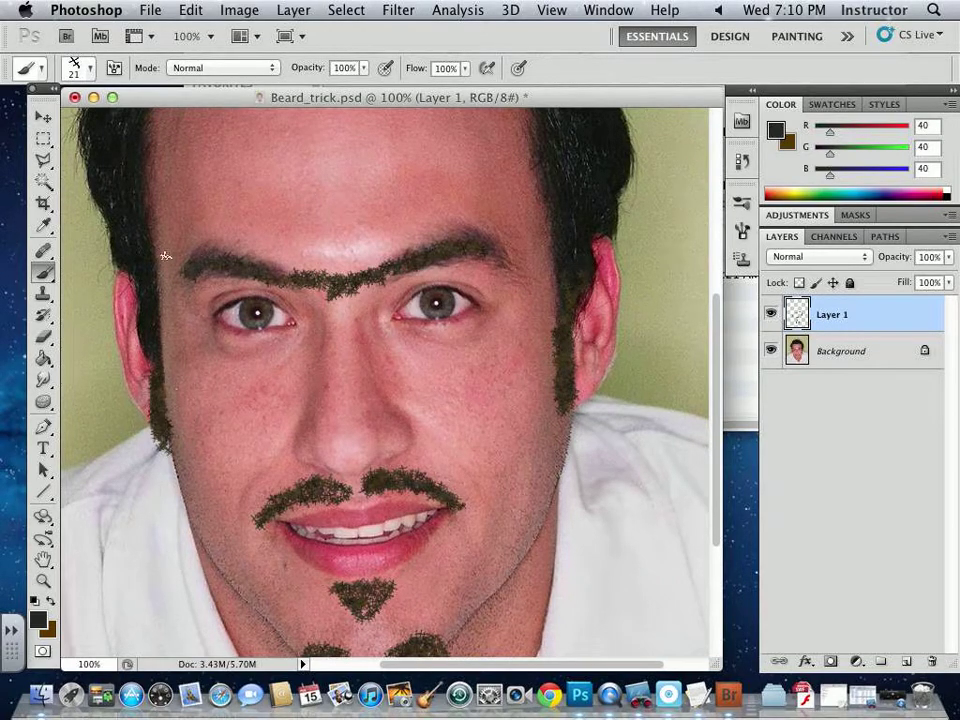
{"action": "left_click_drag", "start_coordinate": [141, 272], "coordinate": [152, 362]}
- Compare the portrait with Layer 1 hidden and shown at 50% zoom, and delete Layer 1
{"action": "scroll", "coordinate": [411, 336], "scroll_direction": "down", "scroll_amount": 3}
{"action": "key", "text": "super+minus"}
{"action": "key", "text": "super+minus"}
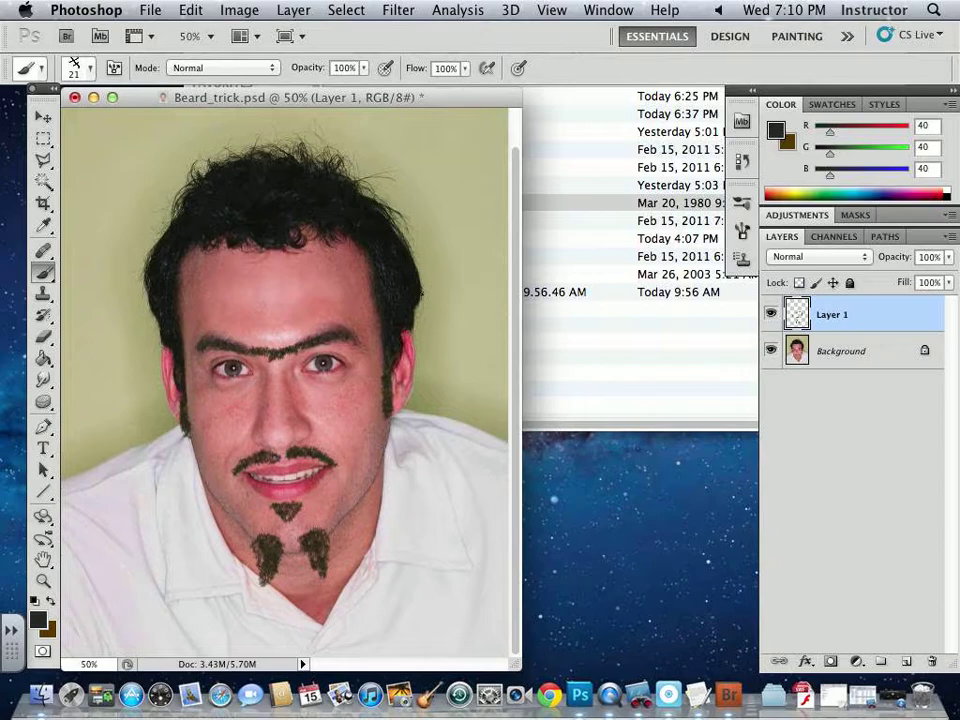
{"action": "left_click", "coordinate": [771, 314]}
{"action": "left_click", "coordinate": [771, 314]}
{"action": "left_click", "coordinate": [771, 314]}
{"action": "left_click", "coordinate": [771, 314]}
{"action": "left_click_drag", "start_coordinate": [797, 314], "coordinate": [933, 661]}
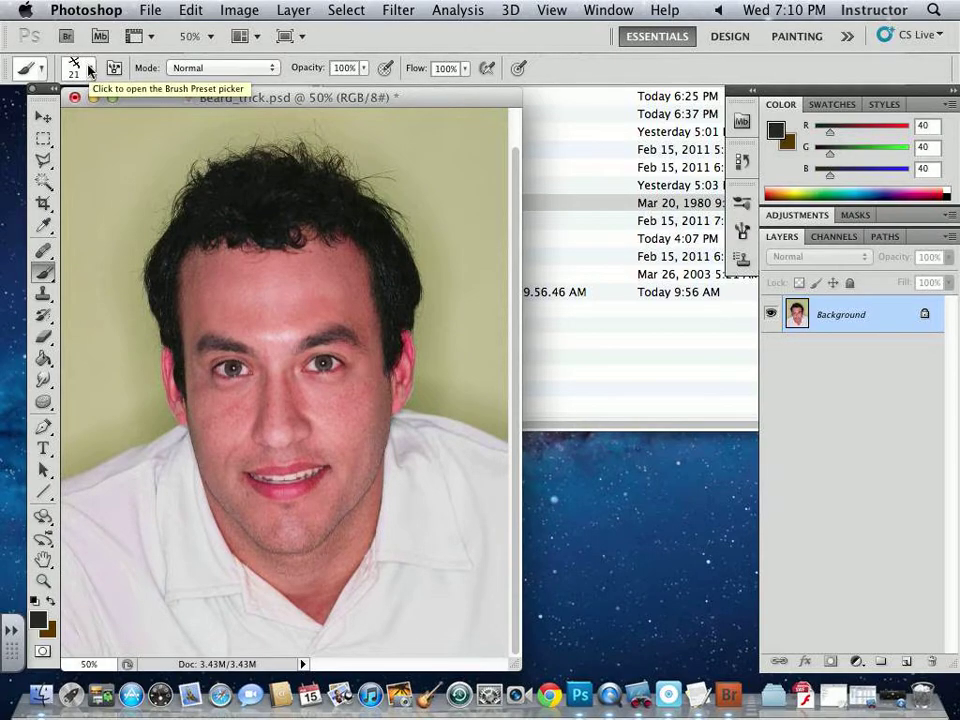
- Set the brush's foreground/background, saturation and brightness jitter to 0%
{"action": "key", "text": "super+plus"}
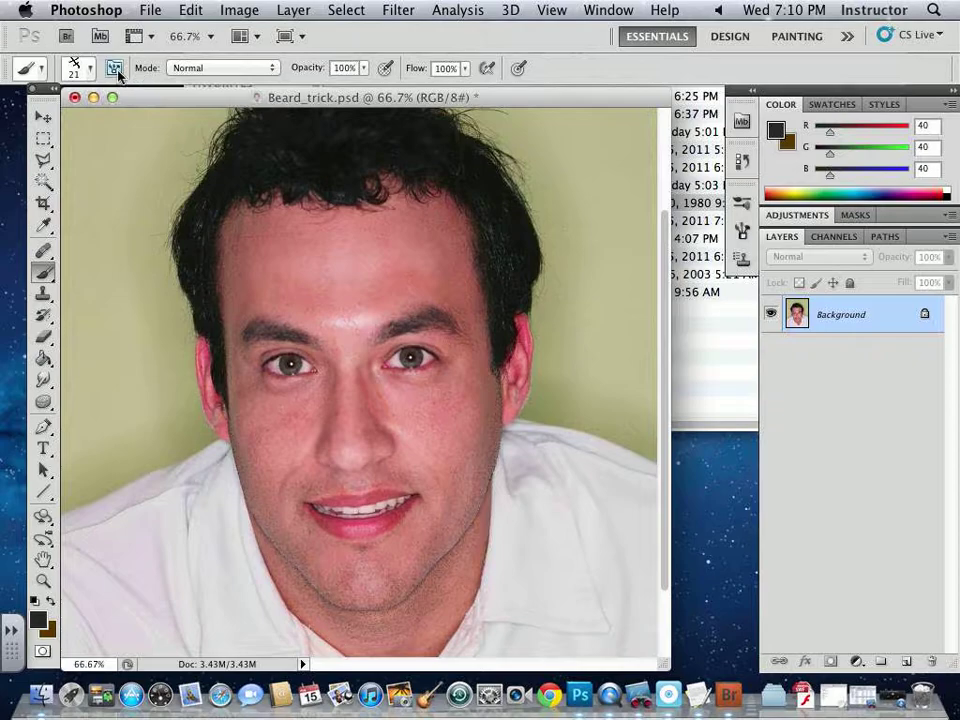
{"action": "left_click", "coordinate": [114, 67]}
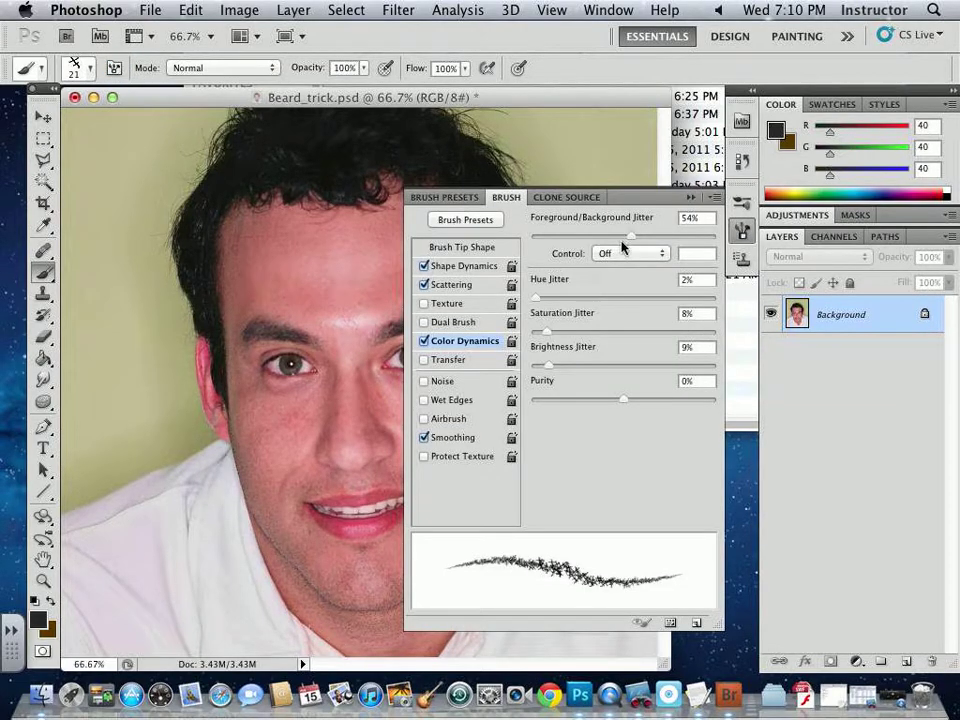
{"action": "left_click_drag", "start_coordinate": [632, 237], "coordinate": [532, 236]}
{"action": "left_click_drag", "start_coordinate": [546, 334], "coordinate": [531, 366]}
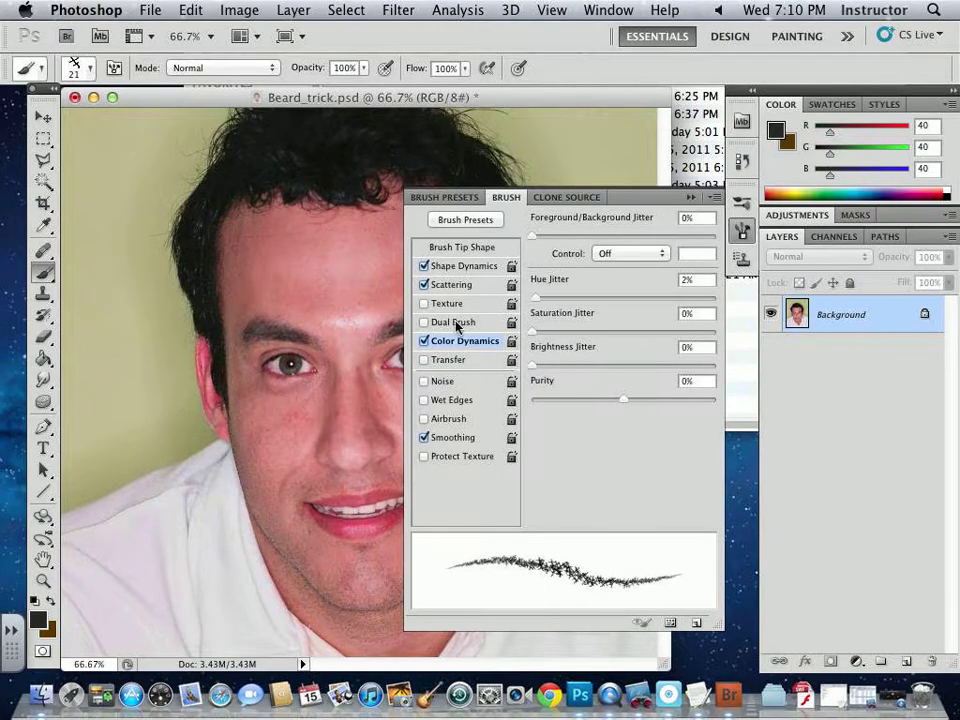
- Reduce the brush's scattering count jitter and lower its Shape Dynamics size jitter to 5%
{"action": "left_click", "coordinate": [455, 285]}
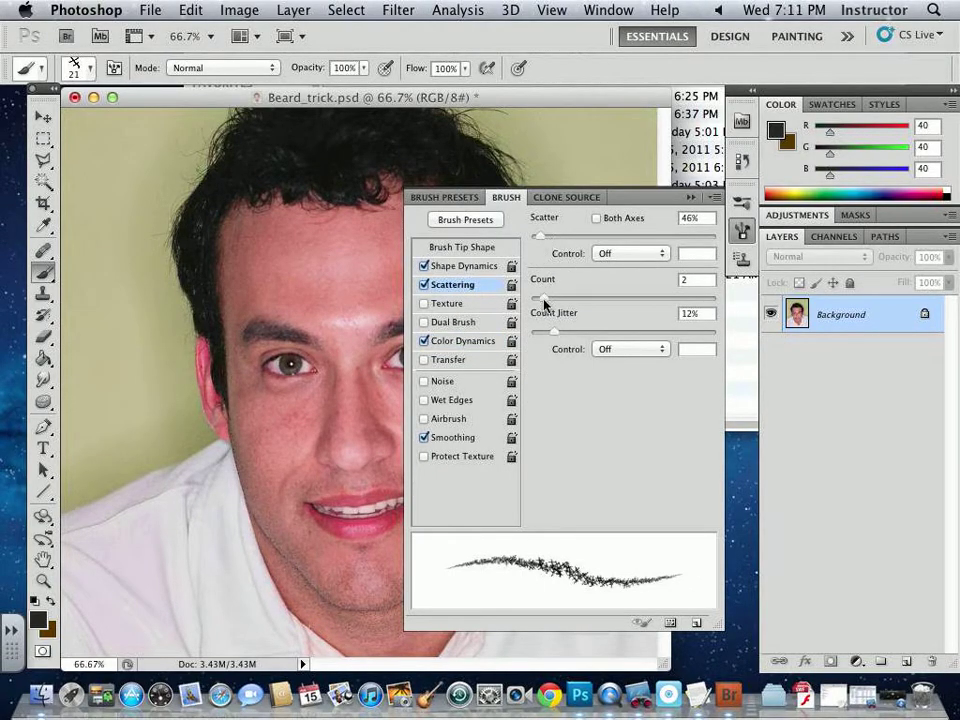
{"action": "left_click_drag", "start_coordinate": [553, 331], "coordinate": [537, 337]}
{"action": "mouse_move", "coordinate": [539, 236]}
{"action": "left_mouse_down"}
{"action": "mouse_move", "coordinate": [567, 238]}
{"action": "mouse_move", "coordinate": [541, 241]}
{"action": "left_mouse_up"}
{"action": "left_click", "coordinate": [455, 267]}
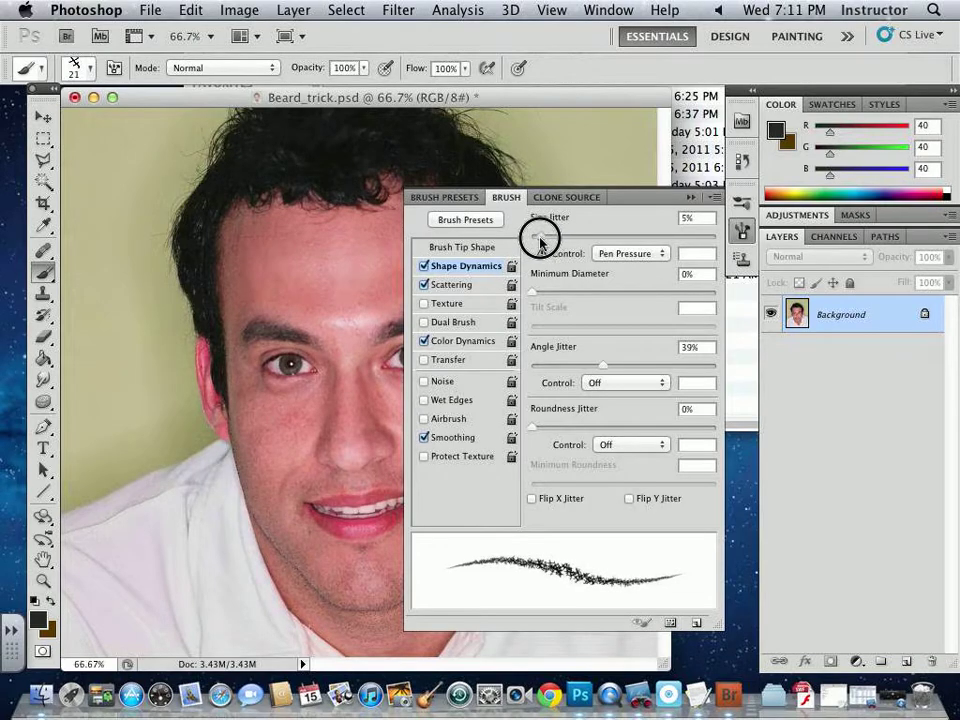
- Set the brush spacing to 20% and its size to 11 px, and draw test strokes on the green background beside the ear
{"action": "left_click", "coordinate": [486, 247]}
{"action": "left_click_drag", "start_coordinate": [578, 484], "coordinate": [549, 484]}
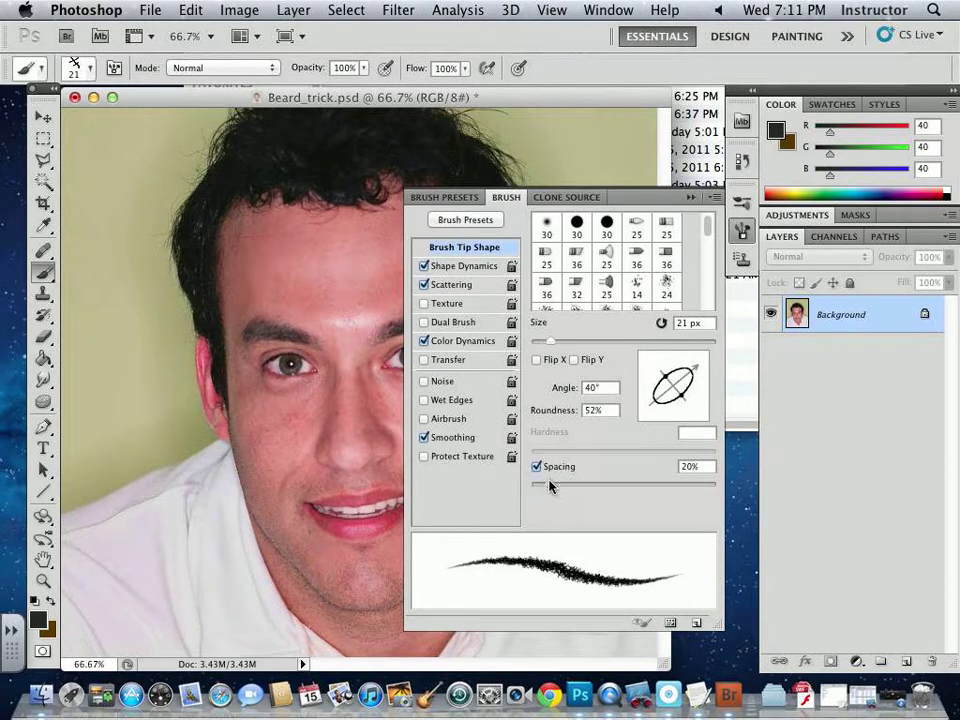
{"action": "left_click_drag", "start_coordinate": [549, 342], "coordinate": [540, 347]}
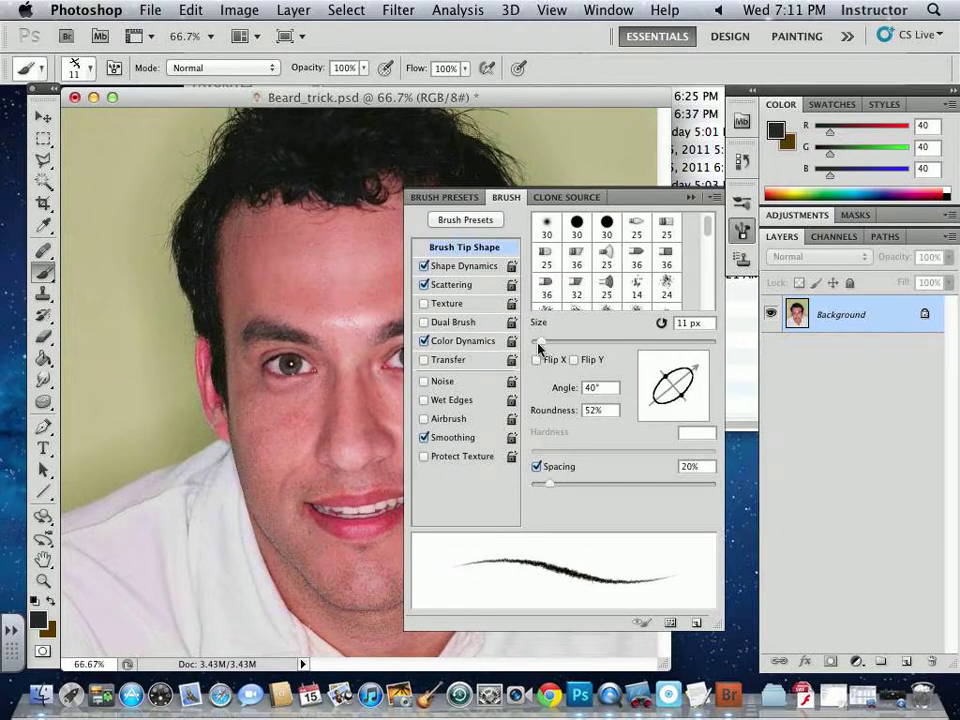
{"action": "mouse_move", "coordinate": [86, 334]}
{"action": "left_mouse_down"}
{"action": "mouse_move", "coordinate": [146, 313]}
{"action": "mouse_move", "coordinate": [124, 398]}
{"action": "mouse_move", "coordinate": [216, 378]}
{"action": "left_mouse_up"}
{"action": "mouse_move", "coordinate": [160, 365]}
{"action": "left_mouse_down"}
{"action": "mouse_move", "coordinate": [162, 418]}
{"action": "mouse_move", "coordinate": [88, 468]}
{"action": "left_mouse_up"}
{"action": "left_click_drag", "start_coordinate": [133, 425], "coordinate": [108, 472]}
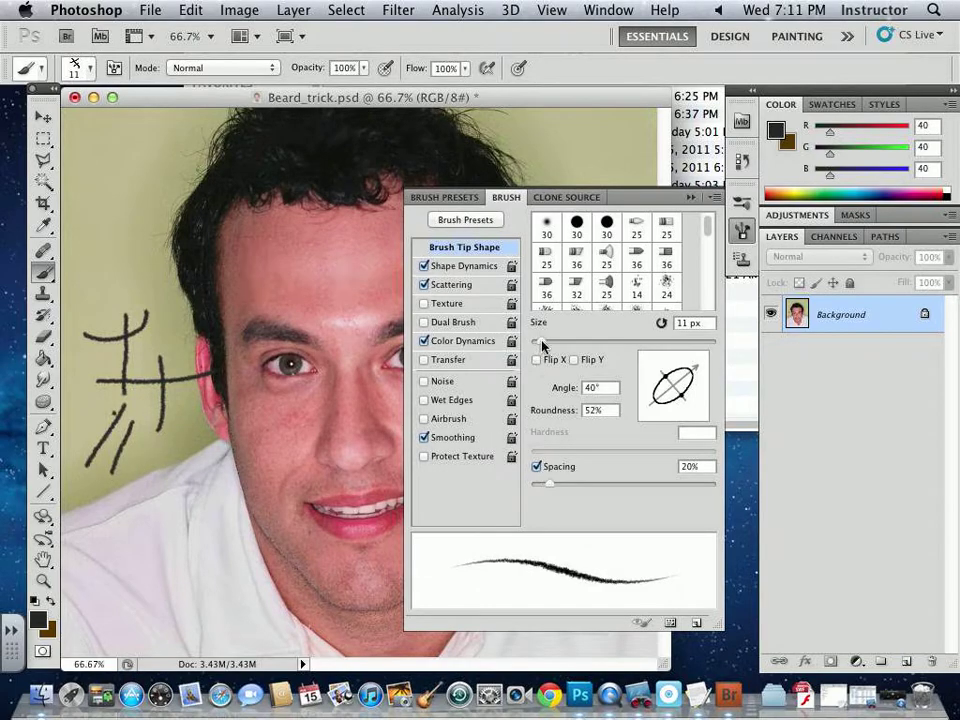
- Reduce the brush size to 7 px and draw thin hair-like test strokes on the green background beside the hair
{"action": "left_click_drag", "start_coordinate": [542, 345], "coordinate": [535, 340]}
{"action": "mouse_move", "coordinate": [135, 270]}
{"action": "left_mouse_down"}
{"action": "mouse_move", "coordinate": [118, 212]}
{"action": "mouse_move", "coordinate": [160, 290]}
{"action": "left_mouse_up"}
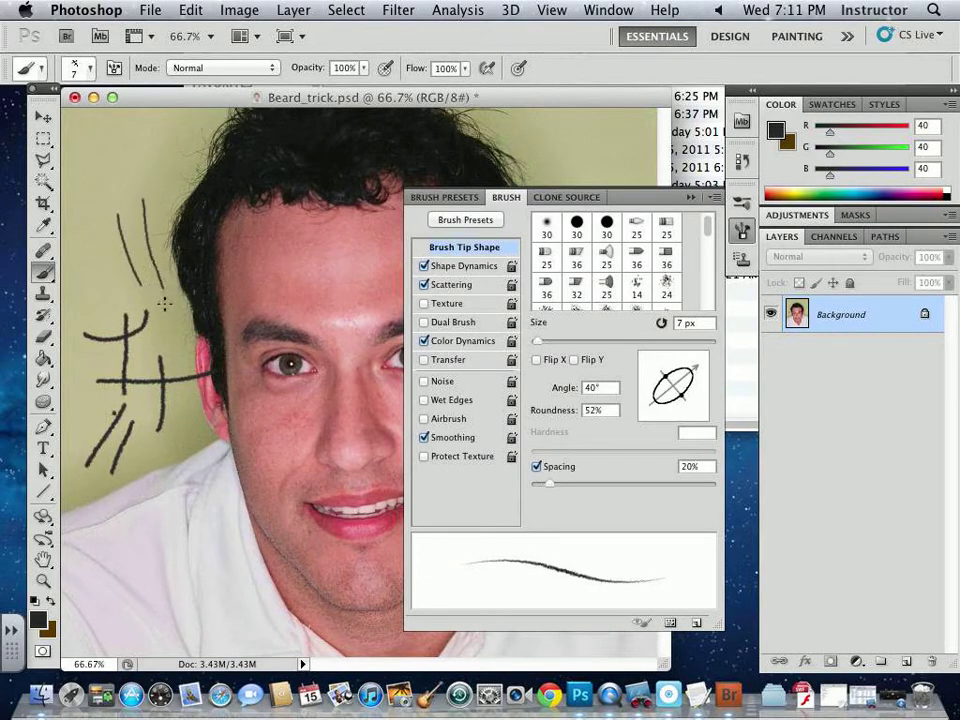
{"action": "mouse_move", "coordinate": [130, 128]}
{"action": "left_mouse_down"}
{"action": "mouse_move", "coordinate": [97, 222]}
{"action": "mouse_move", "coordinate": [122, 282]}
{"action": "left_mouse_up"}
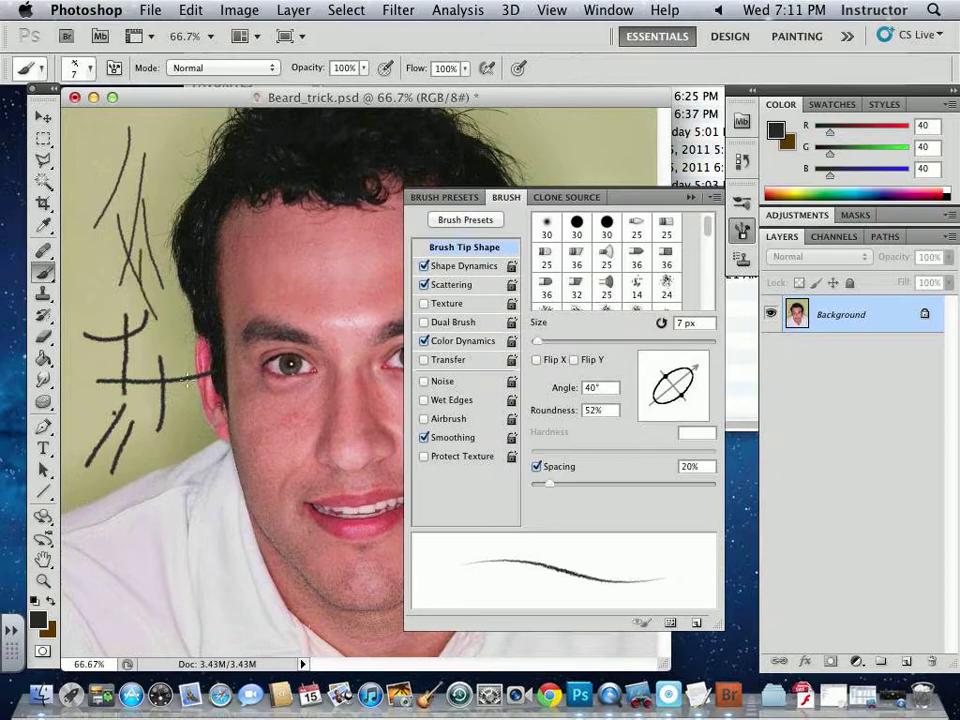
- Draw another thin test stroke on the green background while comparing the strokes with the real hair at 200%, and collapse the brush settings
{"action": "key", "text": "super+plus"}
{"action": "key", "text": "super+plus"}
{"action": "mouse_move", "coordinate": [189, 381]}
{"action": "left_mouse_down"}
{"action": "mouse_move", "coordinate": [311, 471]}
{"action": "mouse_move", "coordinate": [340, 275]}
{"action": "mouse_move", "coordinate": [178, 315]}
{"action": "mouse_move", "coordinate": [214, 306]}
{"action": "mouse_move", "coordinate": [242, 407]}
{"action": "left_mouse_up"}
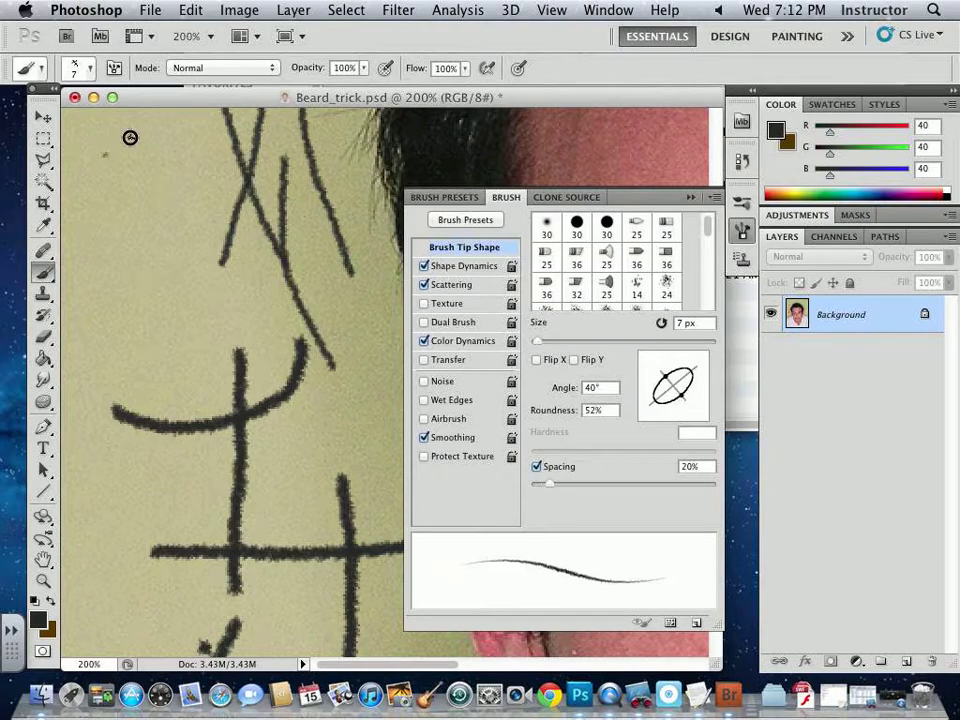
{"action": "scroll", "coordinate": [129, 137], "scroll_direction": "right", "scroll_amount": 5}
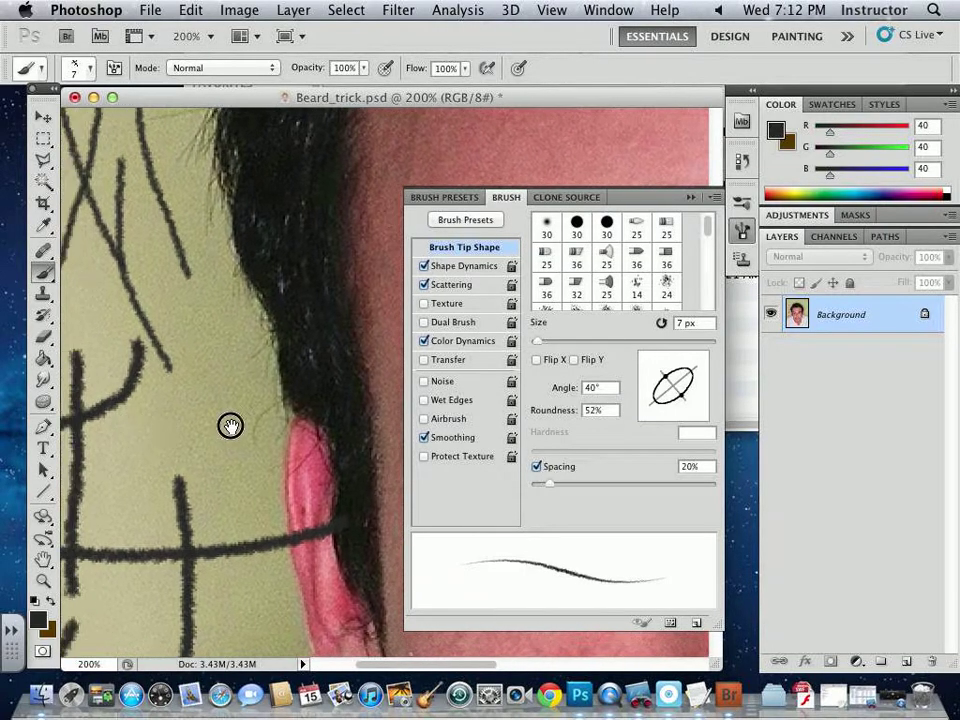
{"action": "scroll", "coordinate": [229, 424], "scroll_direction": "left", "scroll_amount": 5}
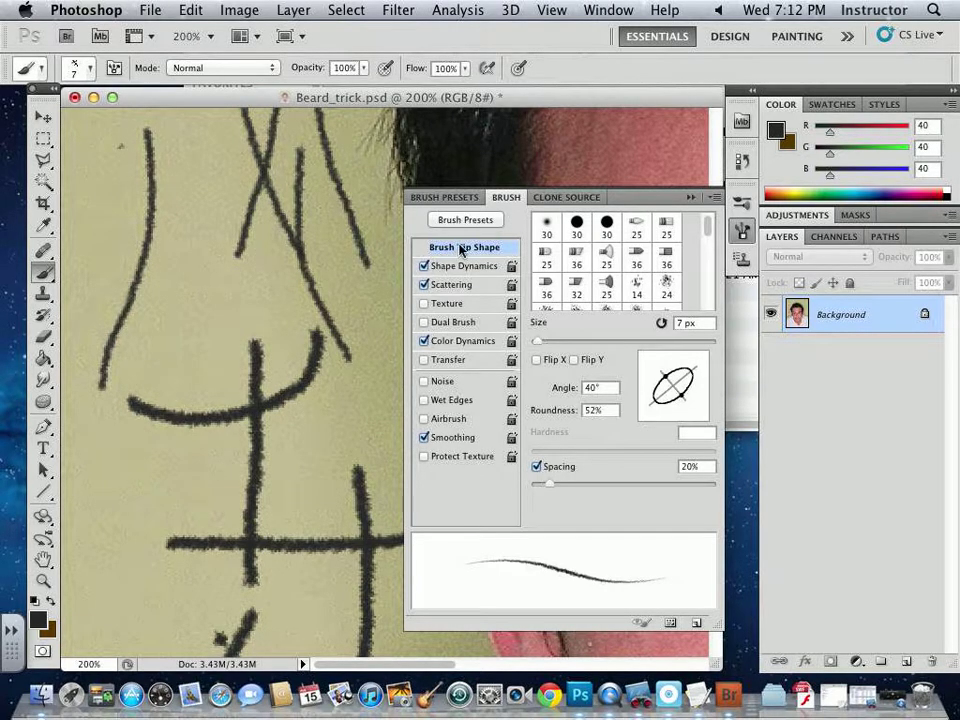
{"action": "left_click", "coordinate": [690, 197]}
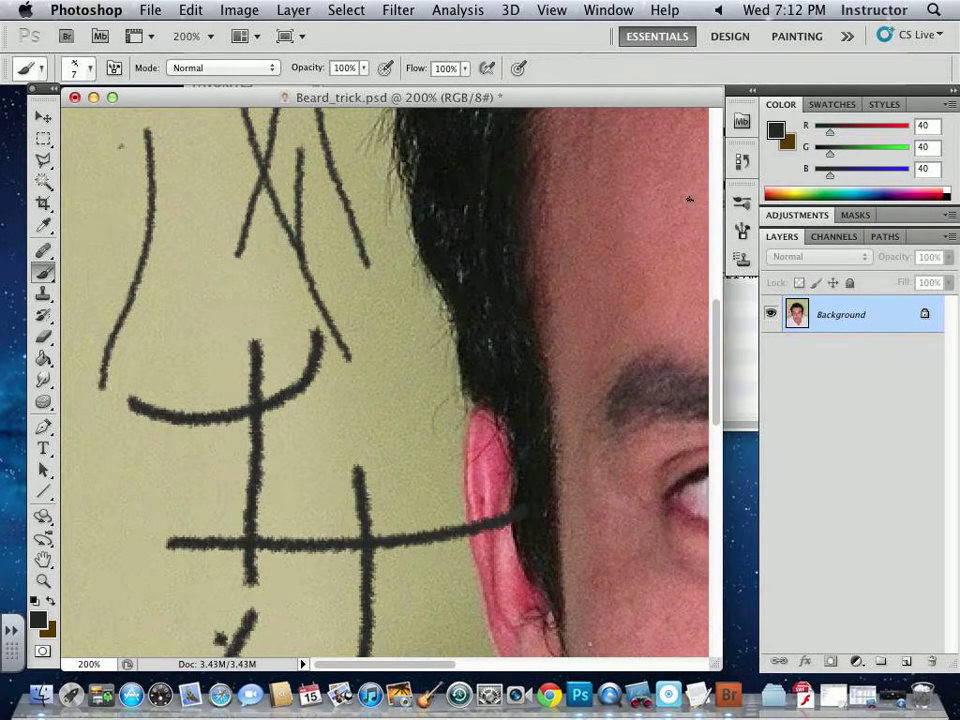
{"action": "key", "text": "super+minus"}
{"action": "key", "text": "super+minus"}
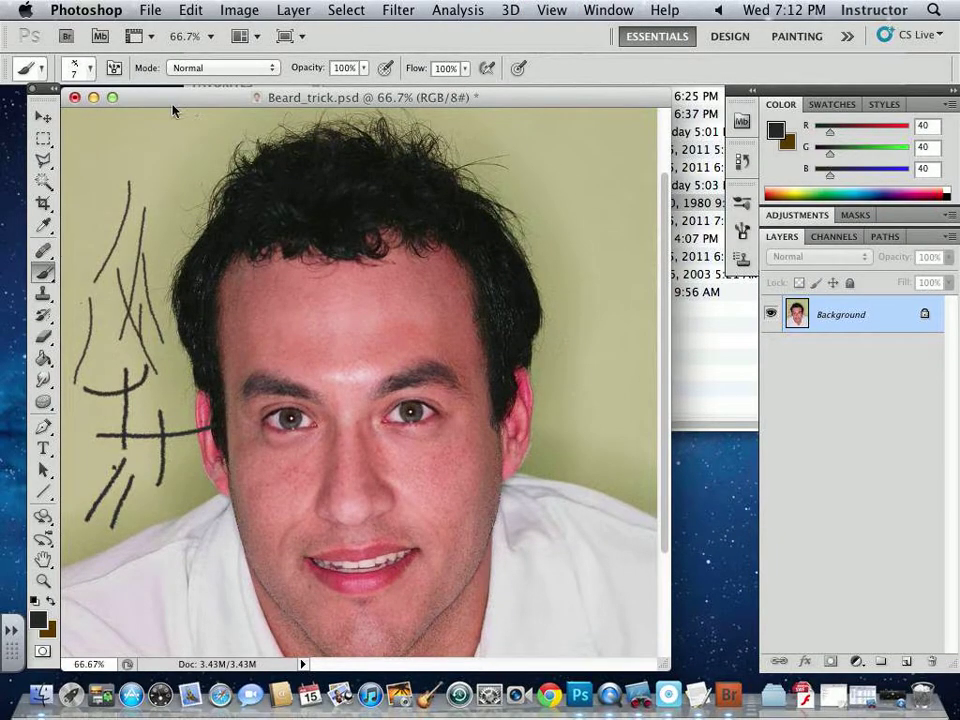
- Close Beard_trick.psd without saving the changes and quit Photoshop
{"action": "left_click", "coordinate": [74, 97]}
{"action": "left_click", "coordinate": [411, 265]}
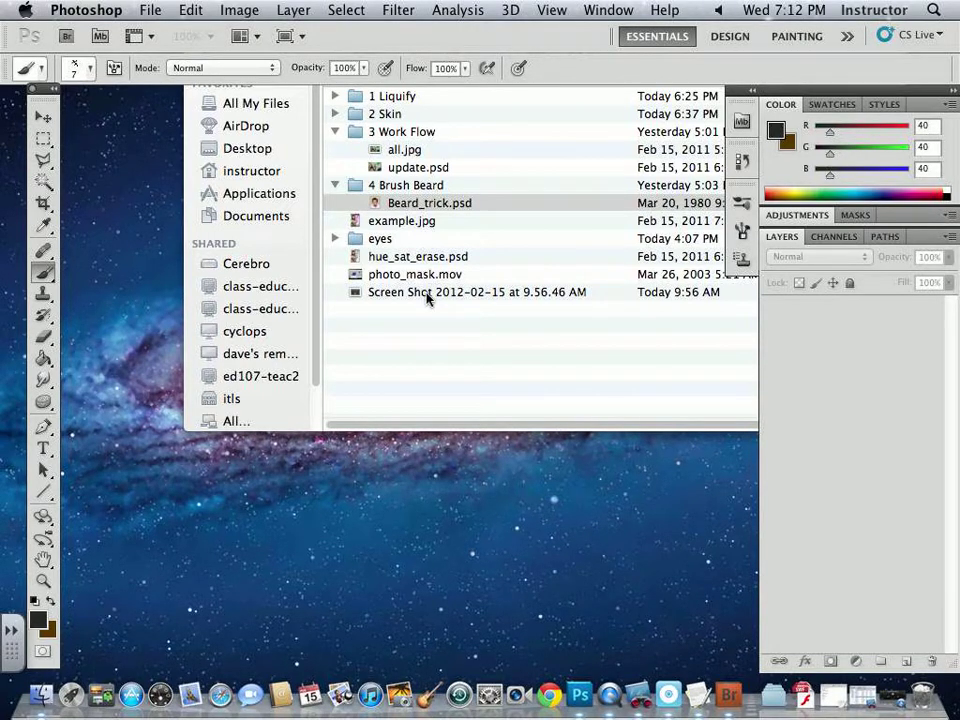
{"action": "key", "text": "super+q"}
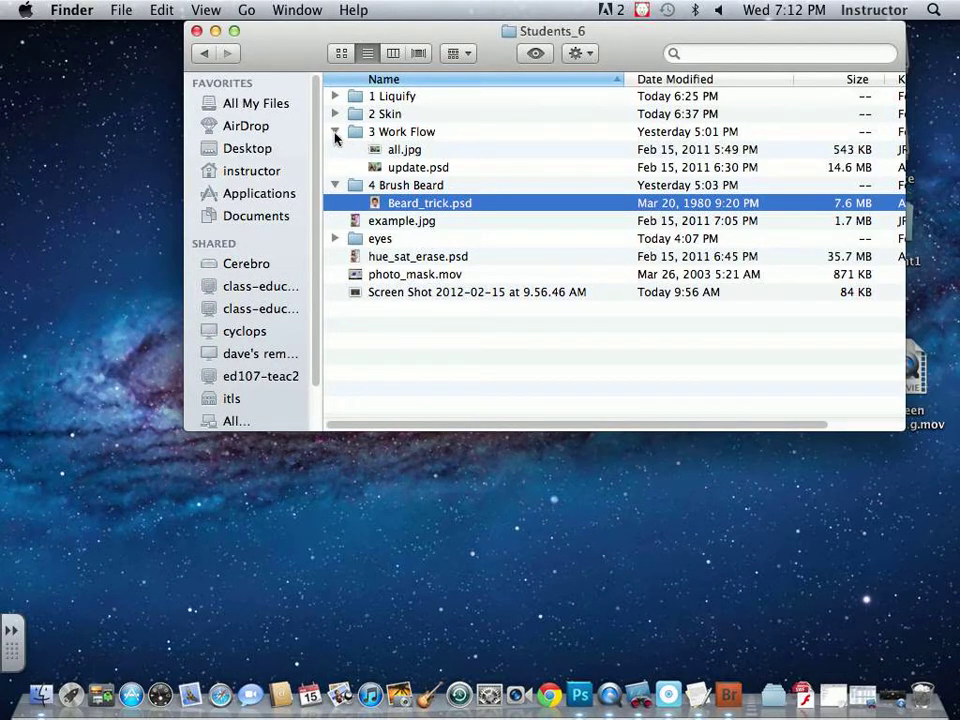
- Collapse the 3 Work Flow folder in the Students_6 file list and restore the minimized Remote Desktop window
{"action": "left_click", "coordinate": [335, 133]}
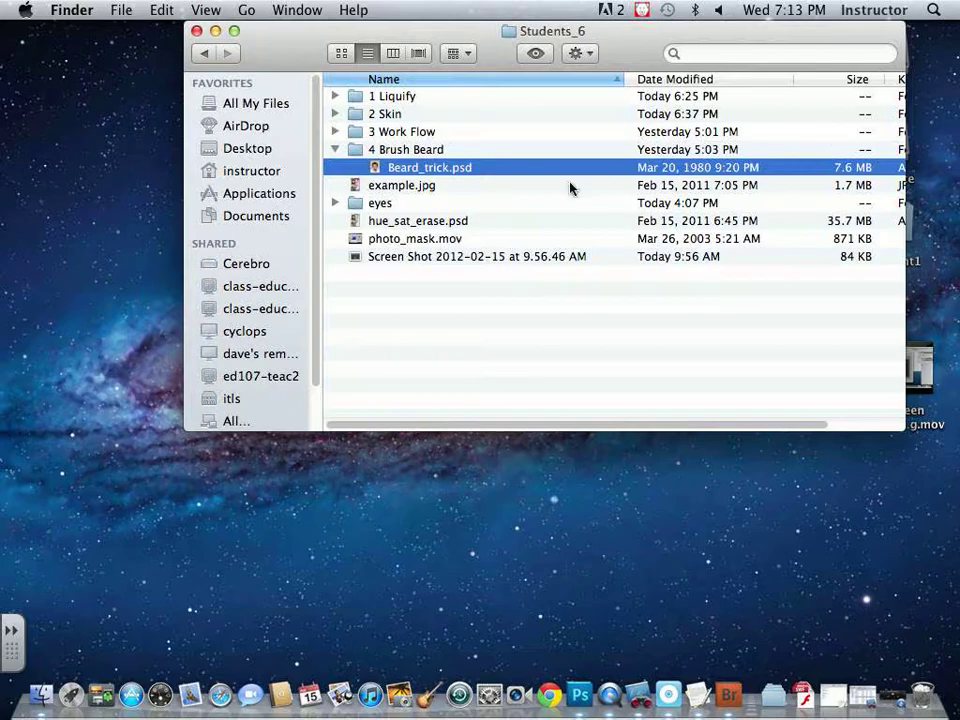
{"action": "left_click", "coordinate": [863, 695]}
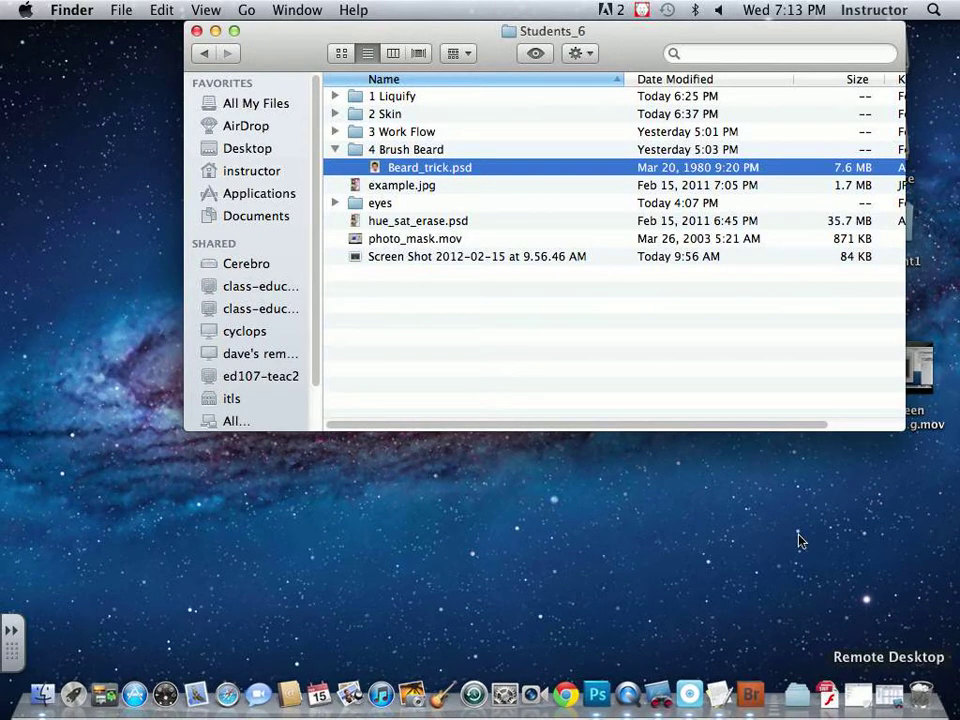